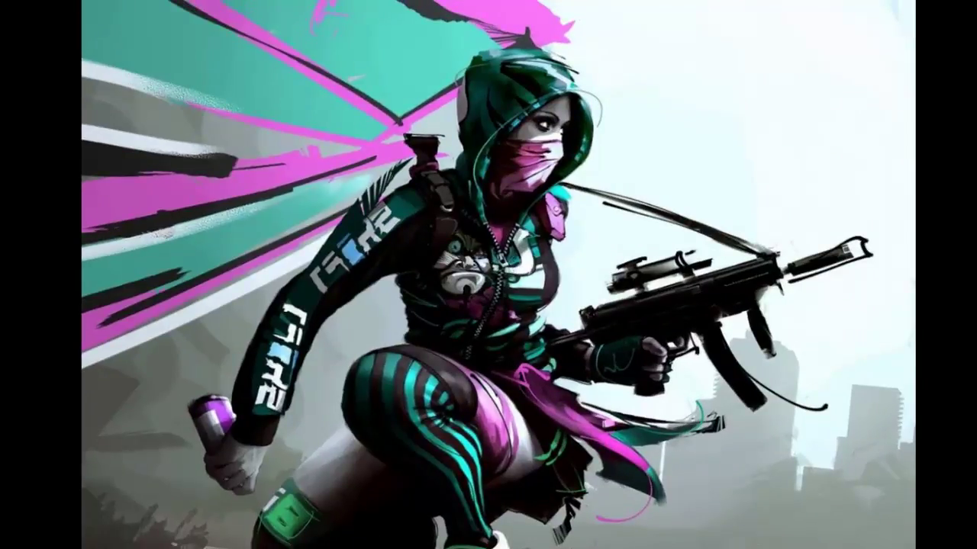
Restore the Unity editor showing the level01 scene from its taskbar preview.
mouse_move(339, 548)
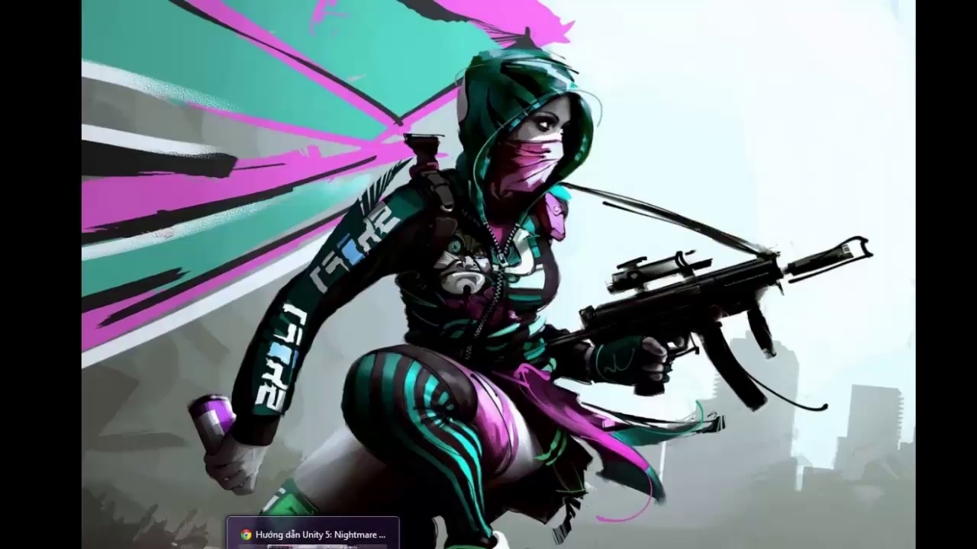
click(339, 535)
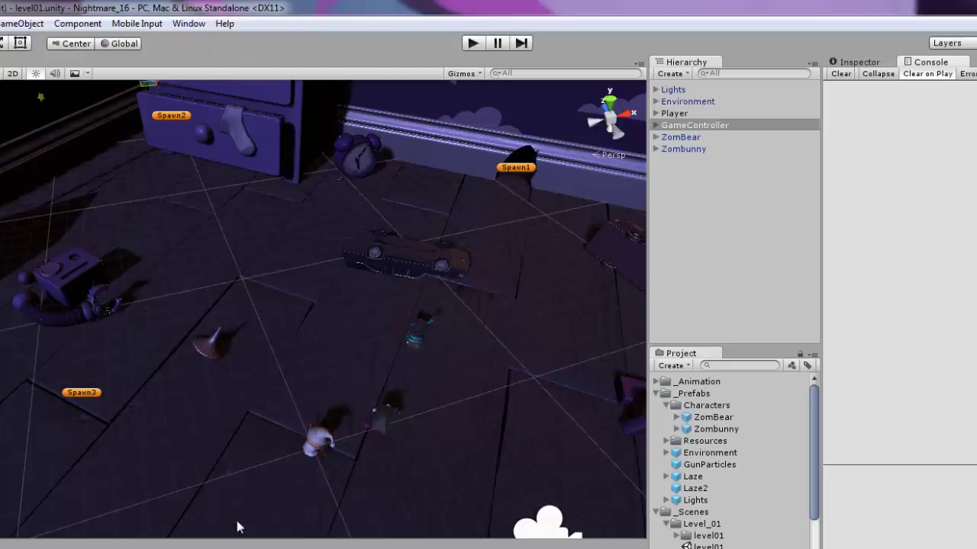
Switch past the Nightmare packages folder to the buildgame.org Nightmare tutorial page.
key(alt+Tab)
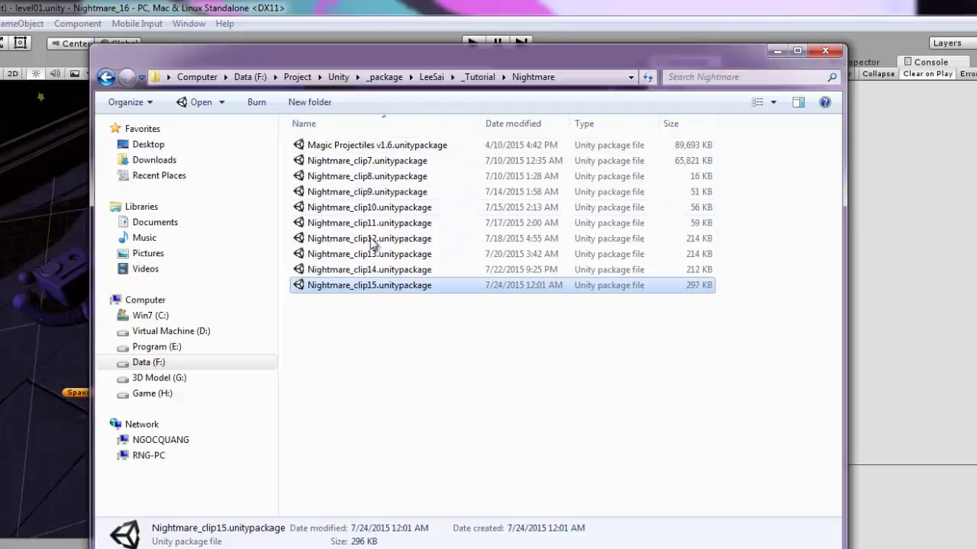
key(alt+Tab)
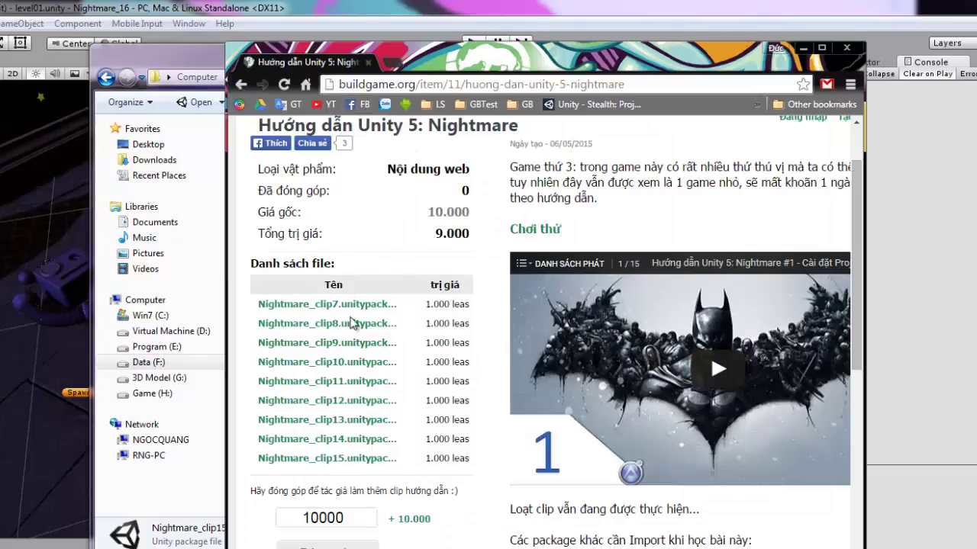
Minimize the tutorial page and return to the Unity editor.
click(805, 49)
click(784, 50)
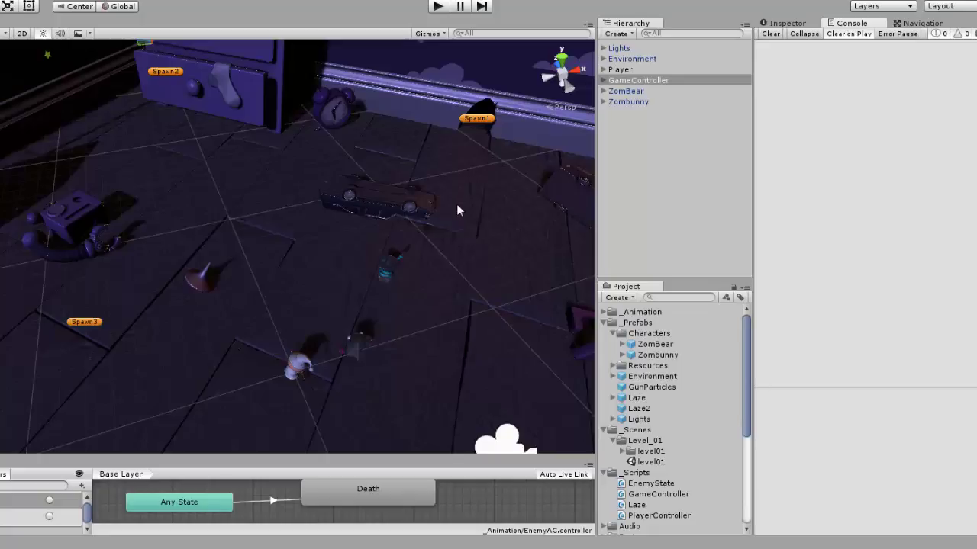
Play-test level01 and stop it, leaving 'Tag: EnemyDead is not defined' errors.
click(438, 7)
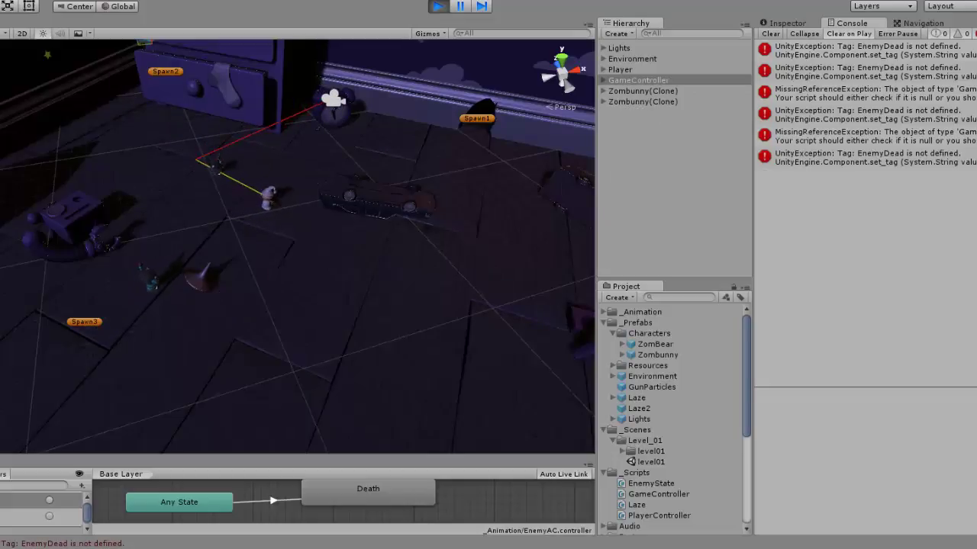
click(437, 6)
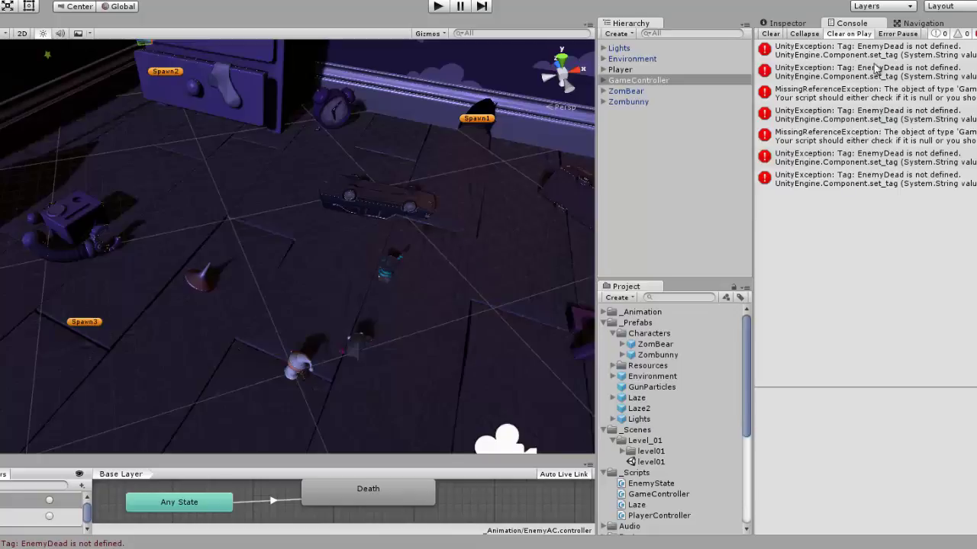
Assign the ZomBear prefab to GameController's Zombies Element 1, then recheck the Console errors.
click(786, 24)
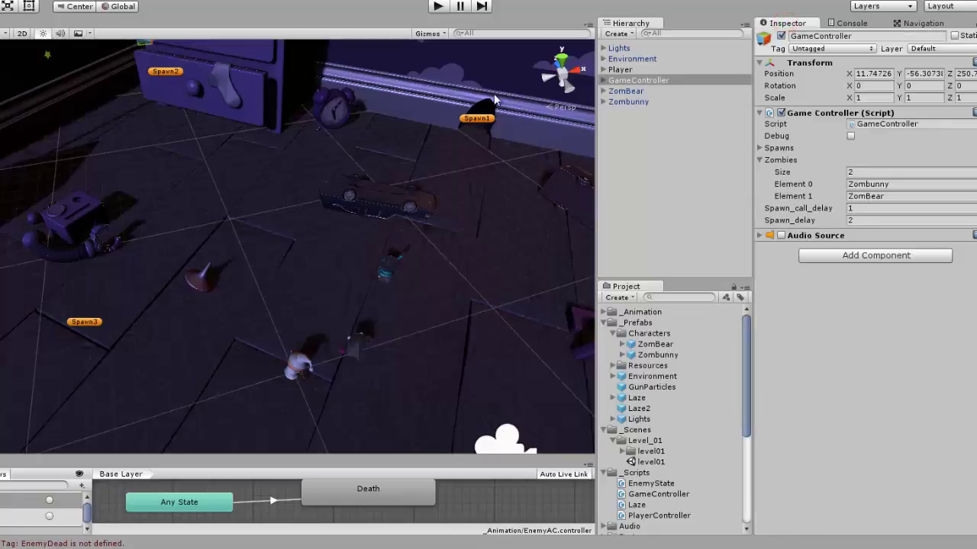
click(870, 187)
click(870, 197)
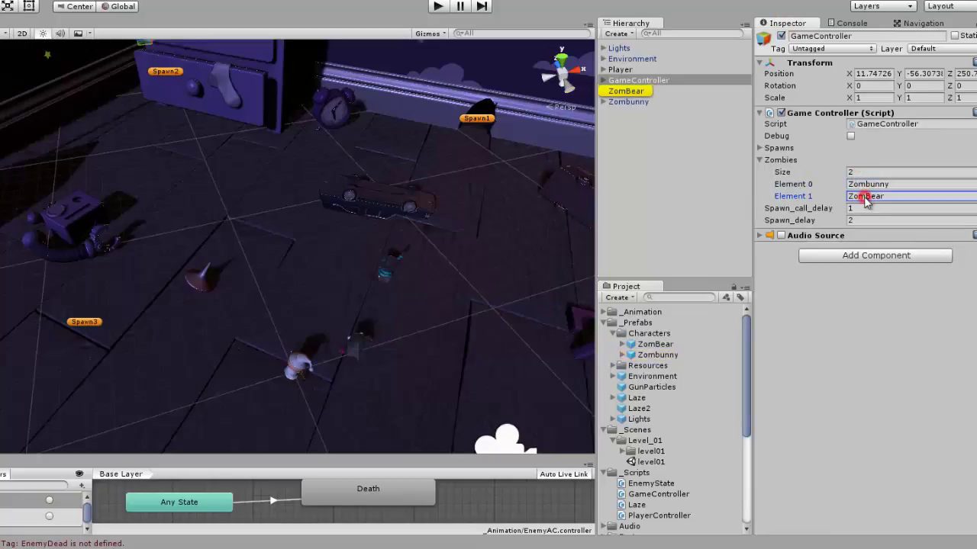
click(868, 185)
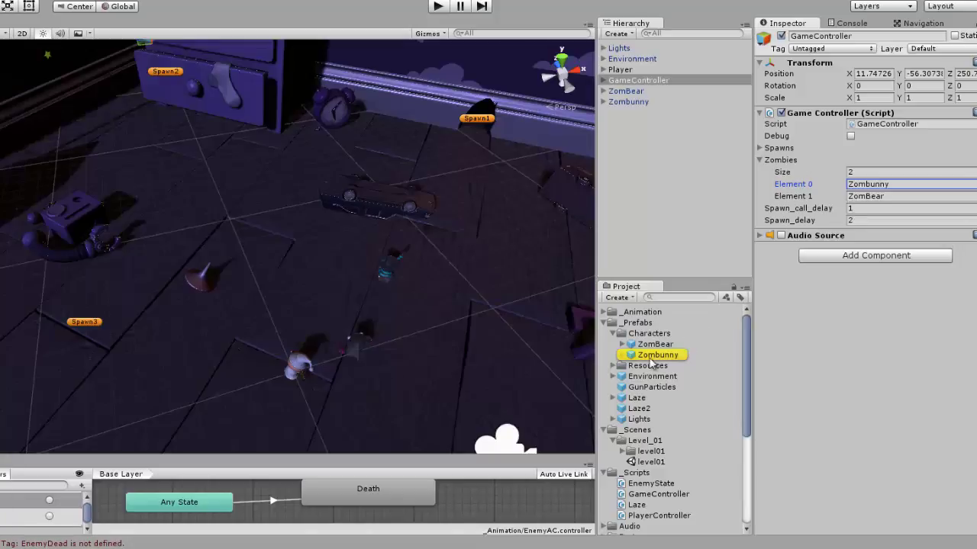
click(868, 198)
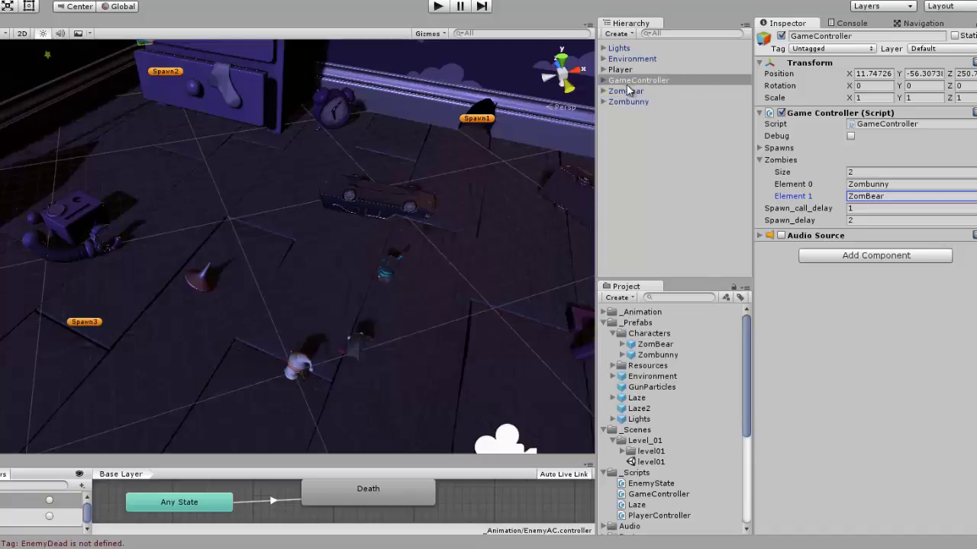
click(630, 91)
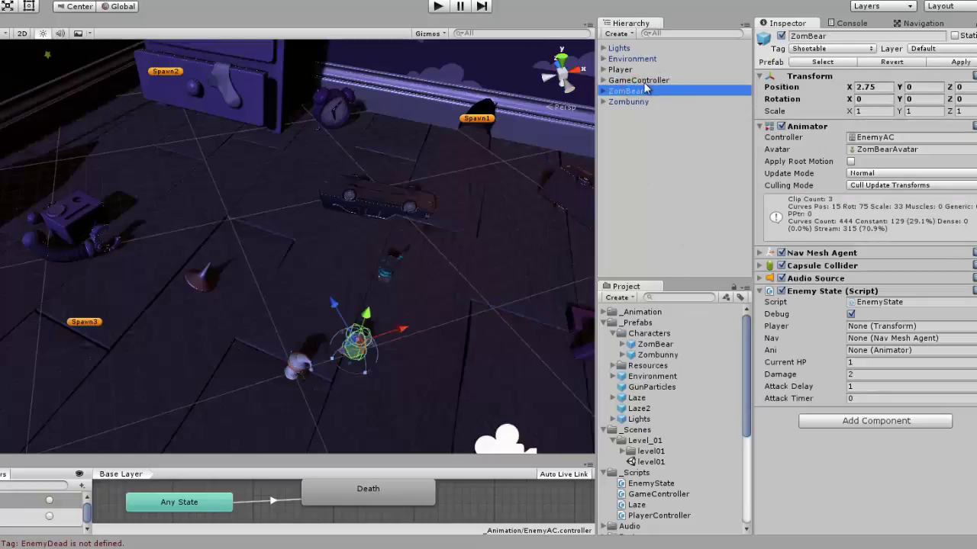
click(644, 80)
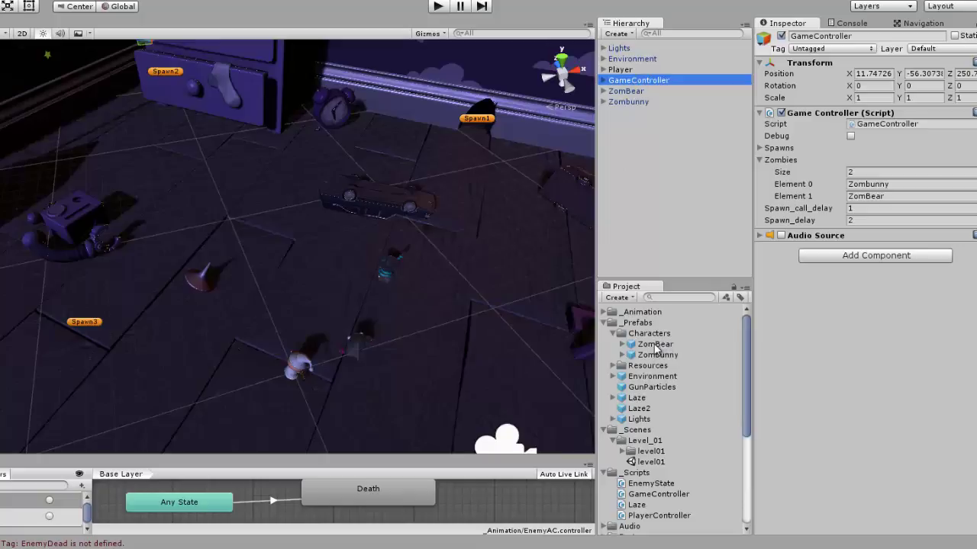
drag(654, 349, 872, 203)
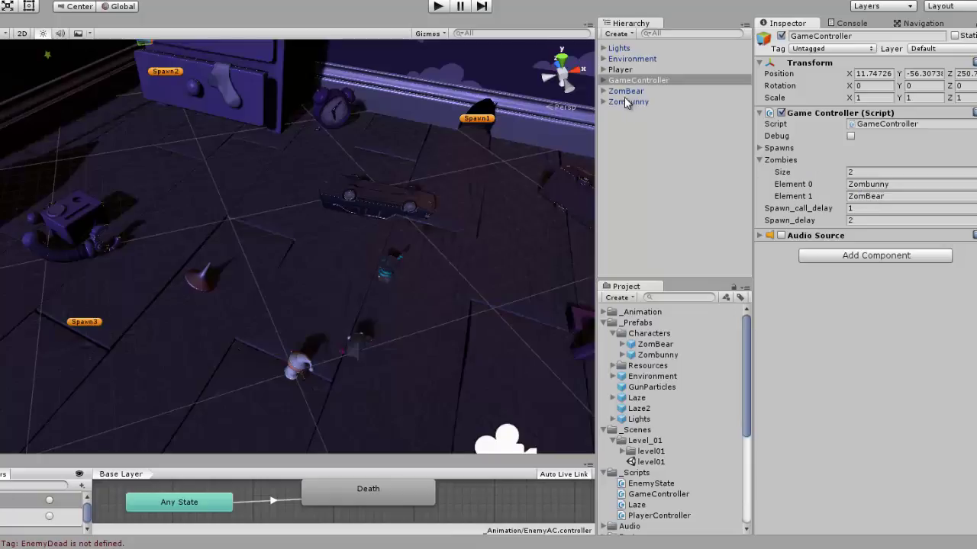
click(846, 23)
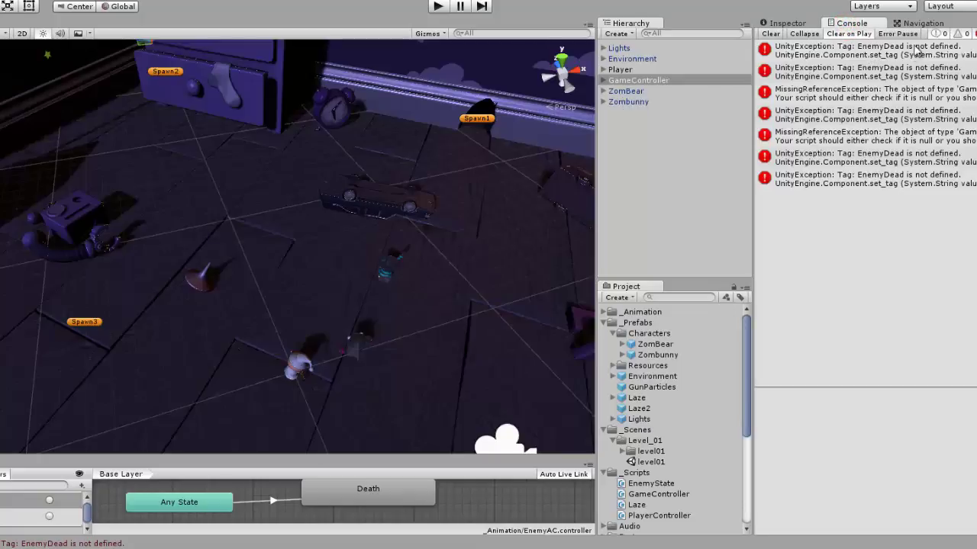
Add a new Tag 1 entry to the project tags and run level01 again.
click(791, 22)
click(810, 48)
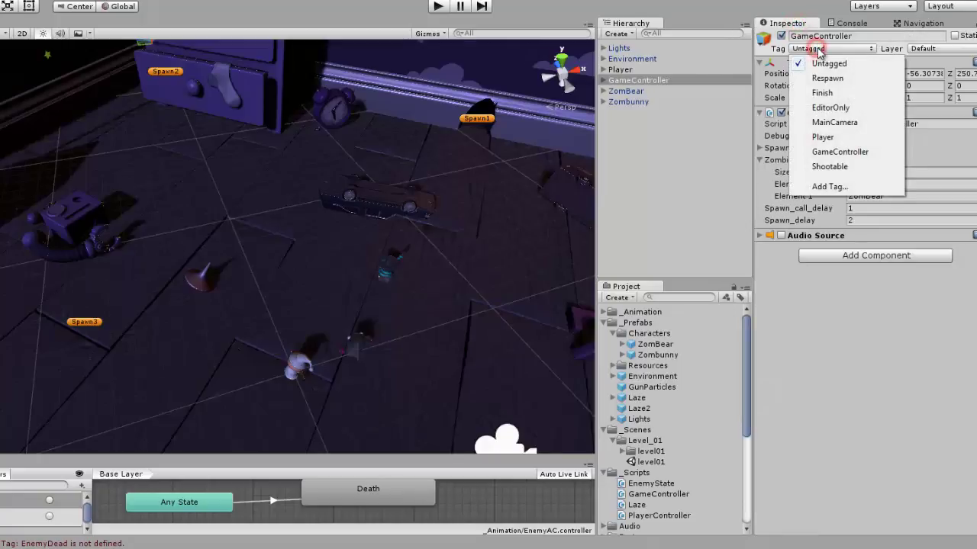
click(836, 188)
click(964, 96)
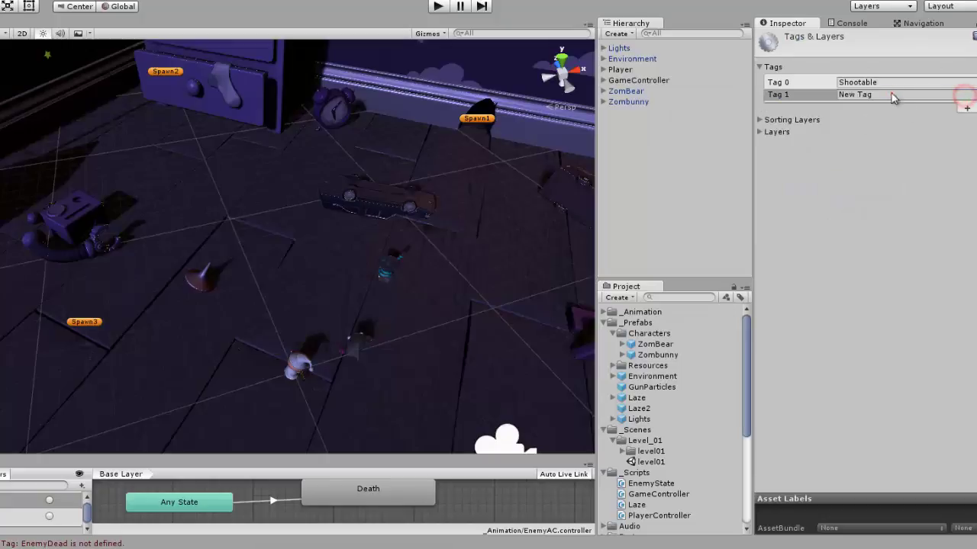
click(893, 95)
text(EnemyDead)
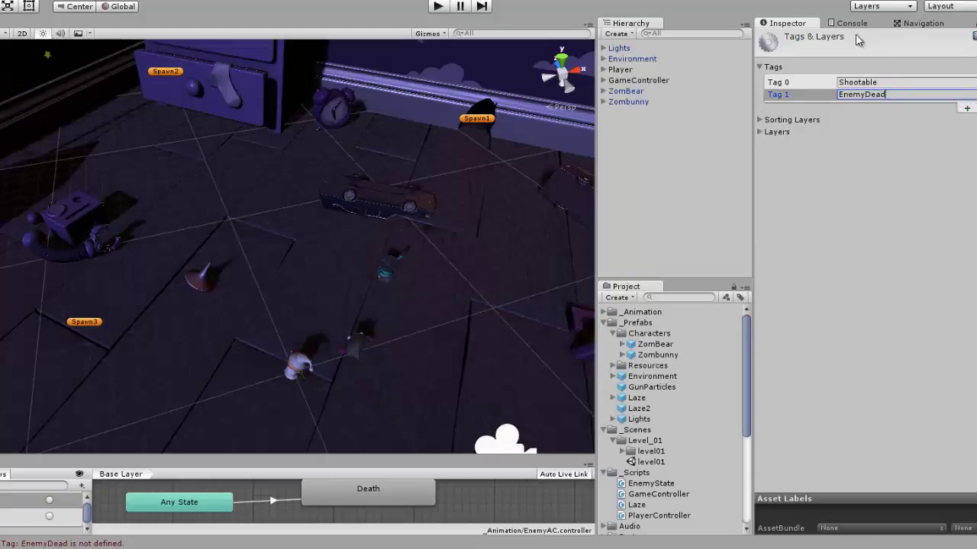
click(847, 23)
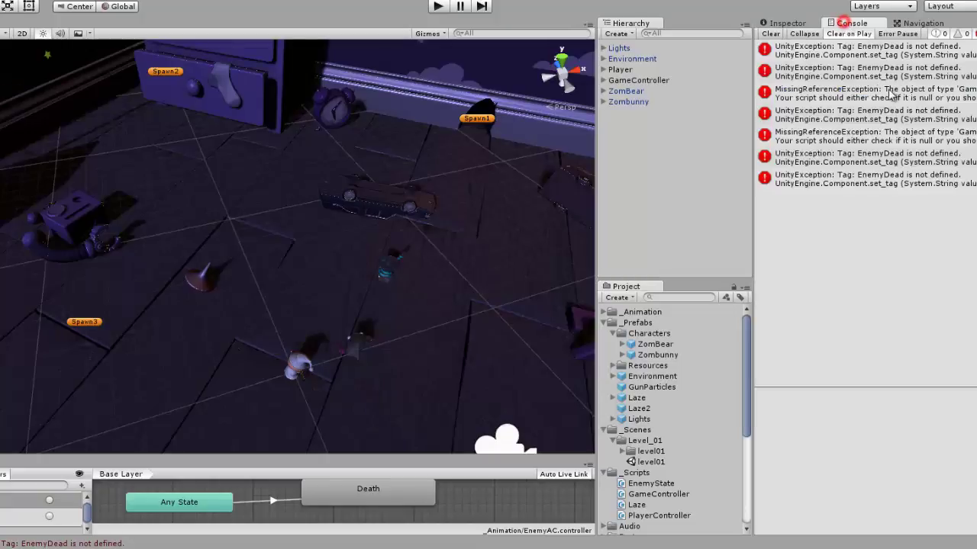
click(437, 7)
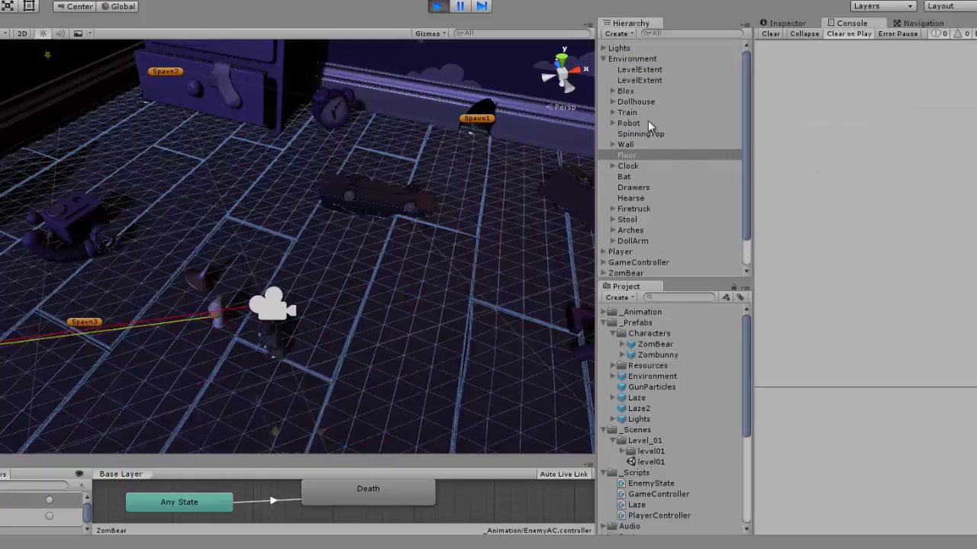
Collapse Environment in the Hierarchy during play, then stop the run with the Console empty.
click(603, 59)
click(669, 168)
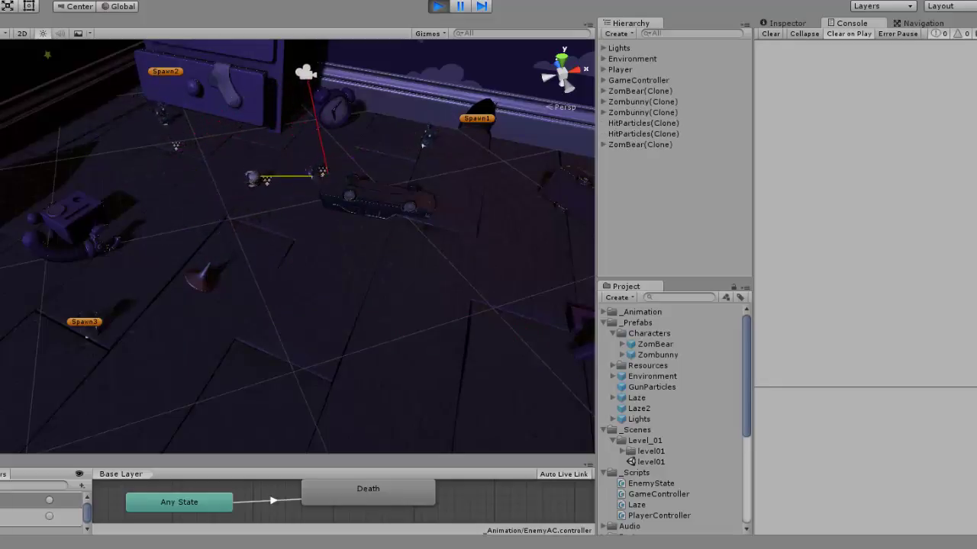
click(438, 6)
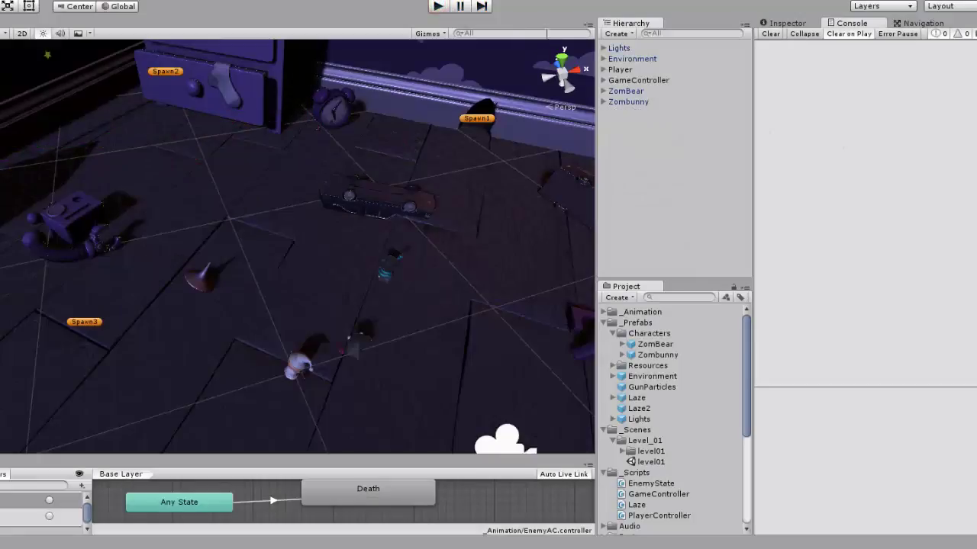
Drag the Hellephant model from Models/Characters into the Hierarchy beside ZomBear and Zombunny.
click(629, 91)
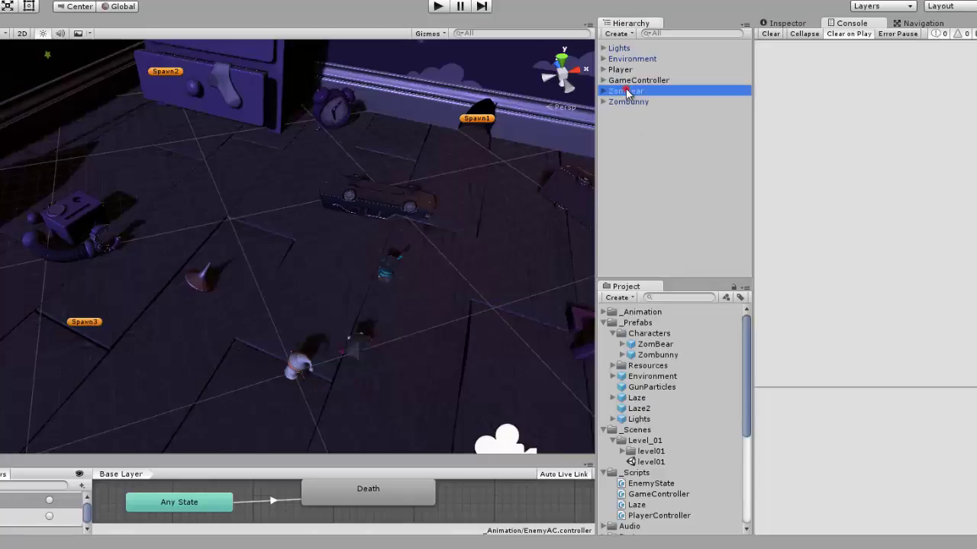
click(631, 102)
click(627, 91)
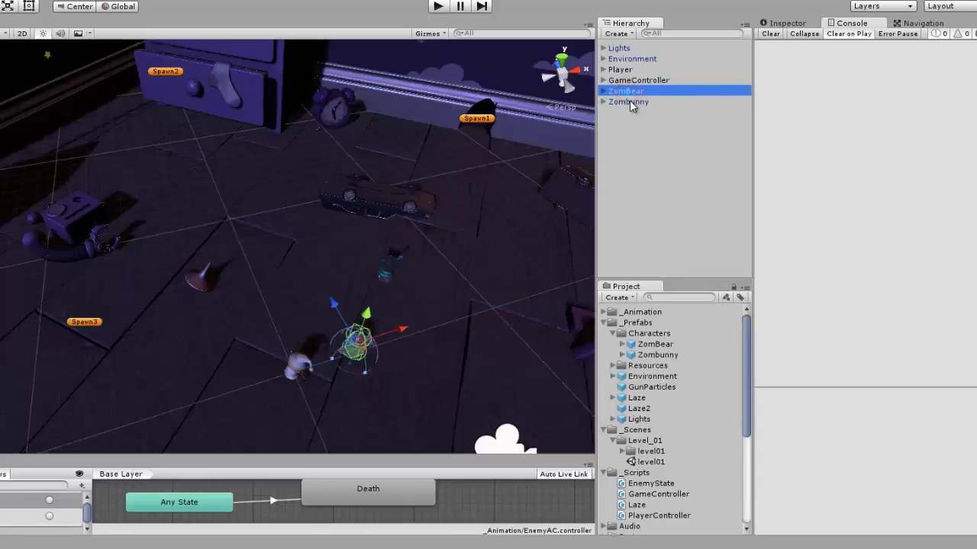
click(629, 102)
mouse_move(420, 294)
middle_down()
mouse_move(439, 225)
mouse_move(483, 253)
middle_up()
middle_drag(442, 220, 451, 236)
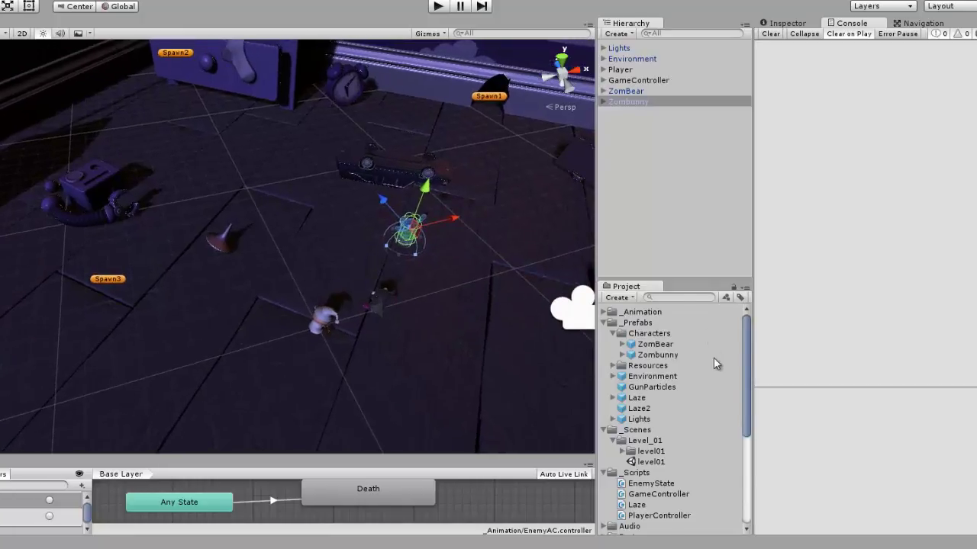
scroll(714, 363, down, 5)
scroll(713, 368, down, 1)
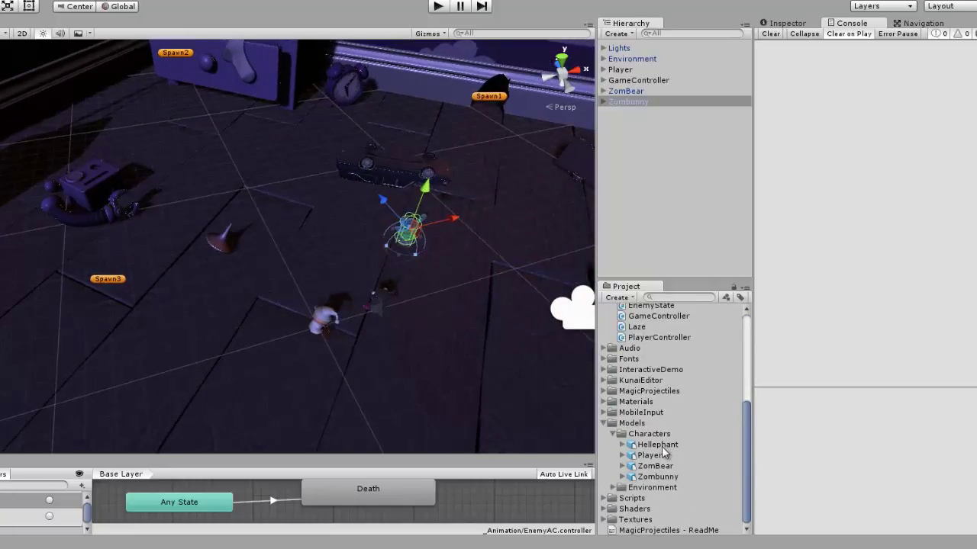
drag(656, 445, 647, 175)
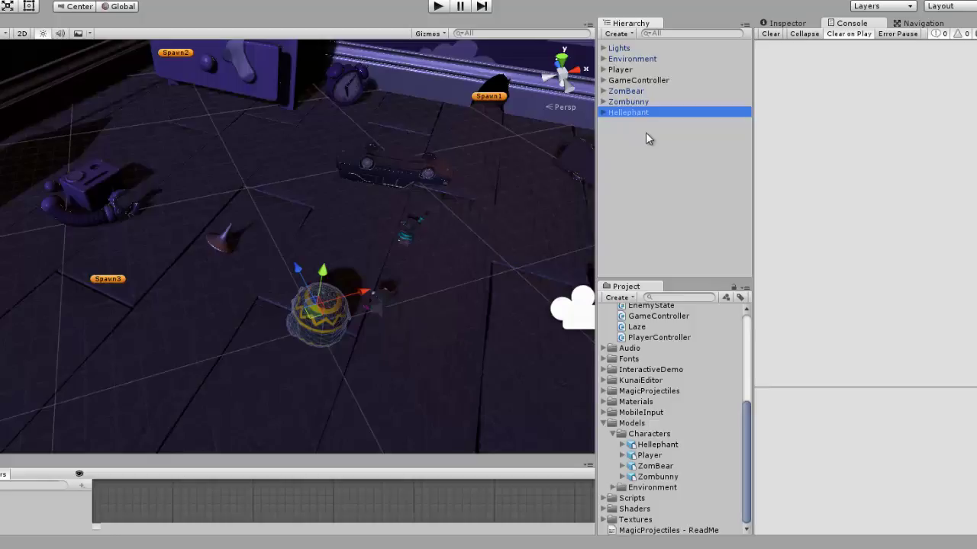
Move the Hellephant to Z 6.38, reframe the scene, and collapse the Models folder.
click(781, 23)
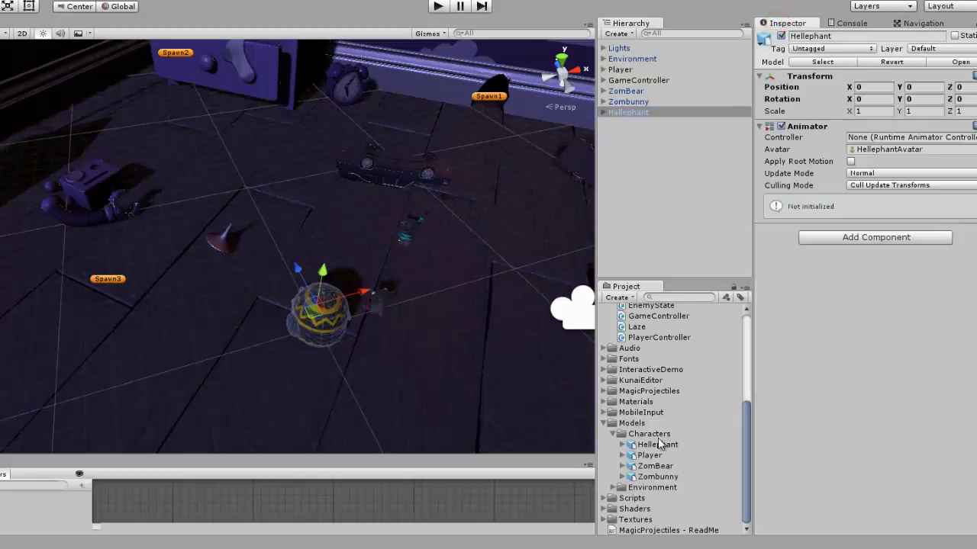
click(623, 445)
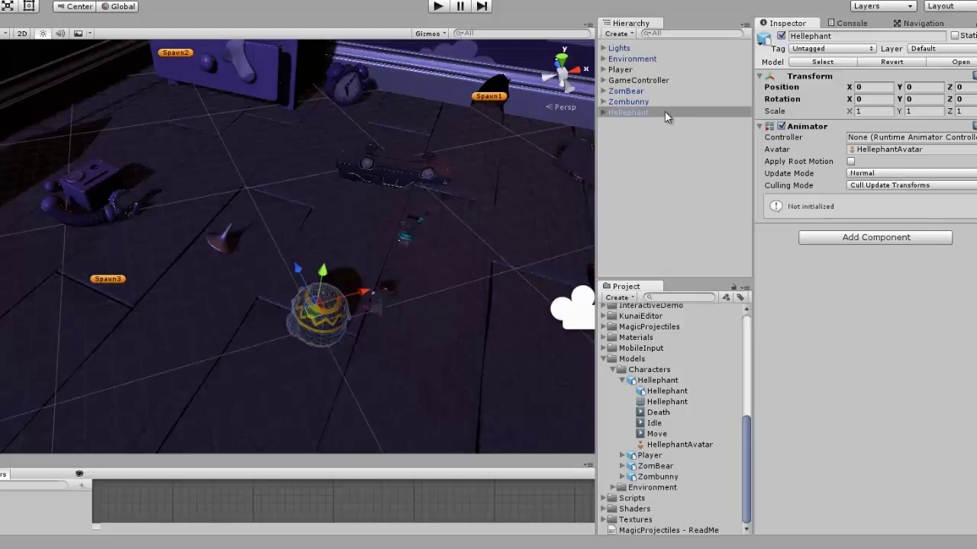
drag(326, 277, 297, 164)
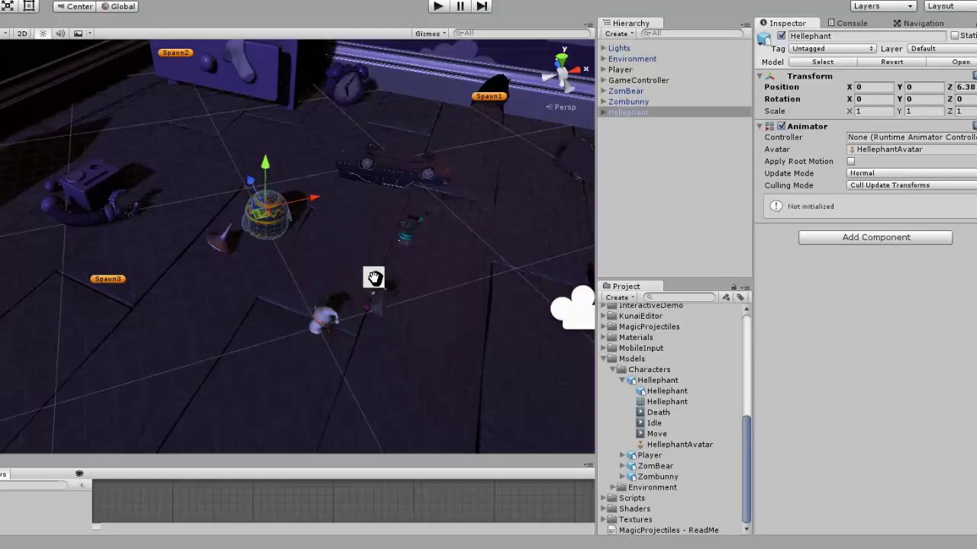
mouse_move(371, 277)
middle_down()
mouse_move(404, 198)
mouse_move(396, 224)
middle_up()
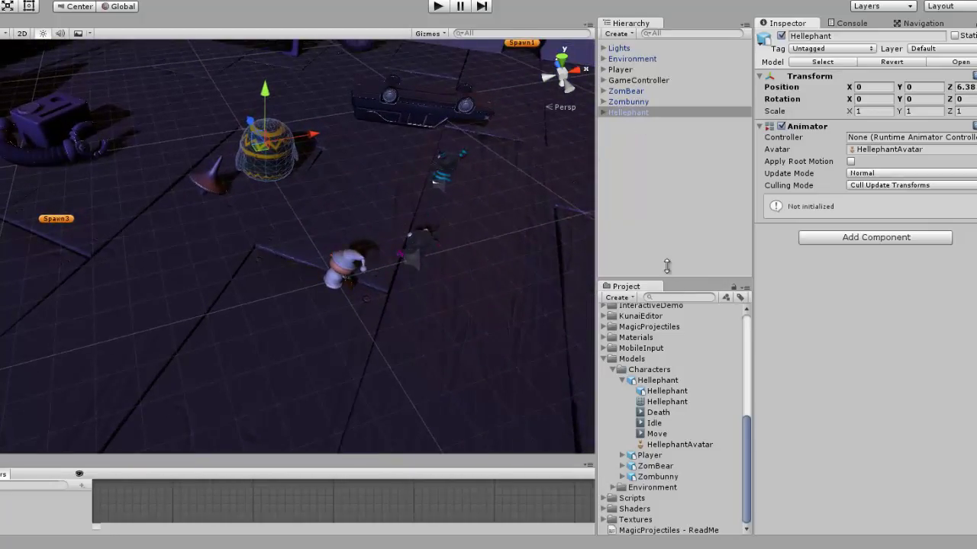
click(603, 359)
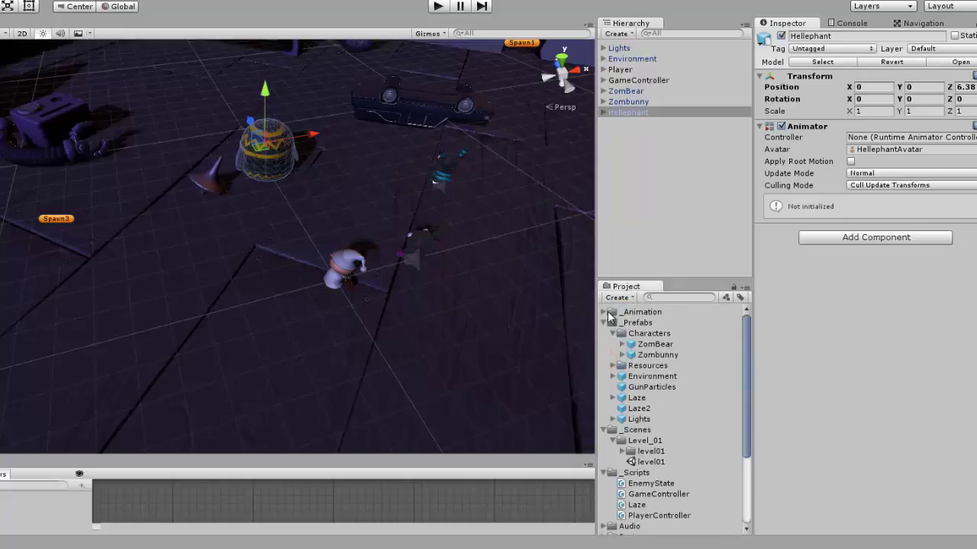
Create an Animator Override Controller EnemyAC2 in _Animation with EnemyAC as its base controller.
click(603, 312)
click(642, 312)
click(694, 322)
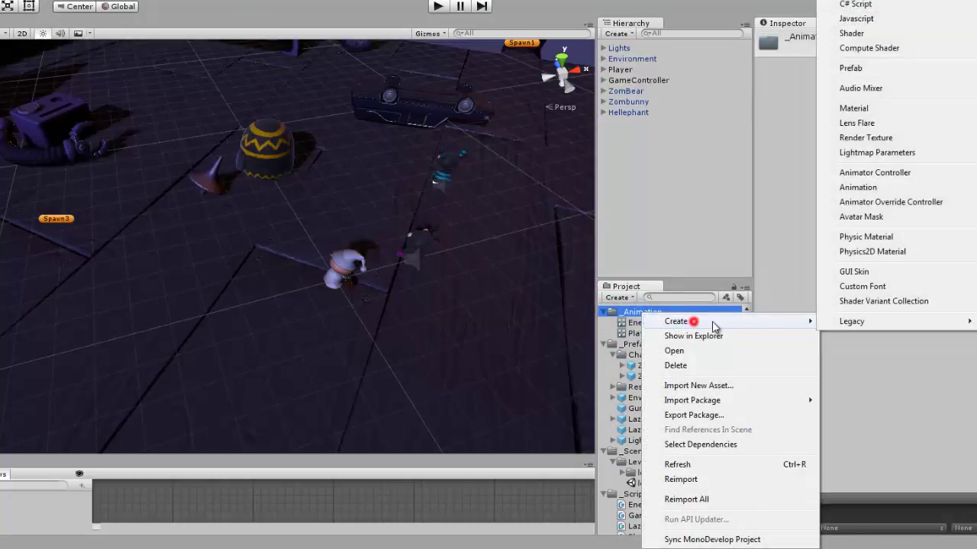
click(890, 202)
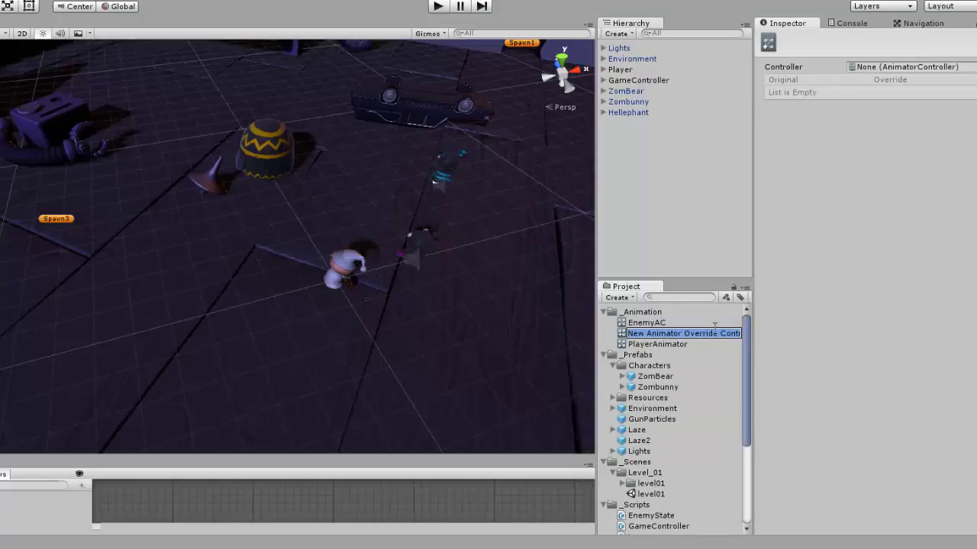
text(EnemyAC2)
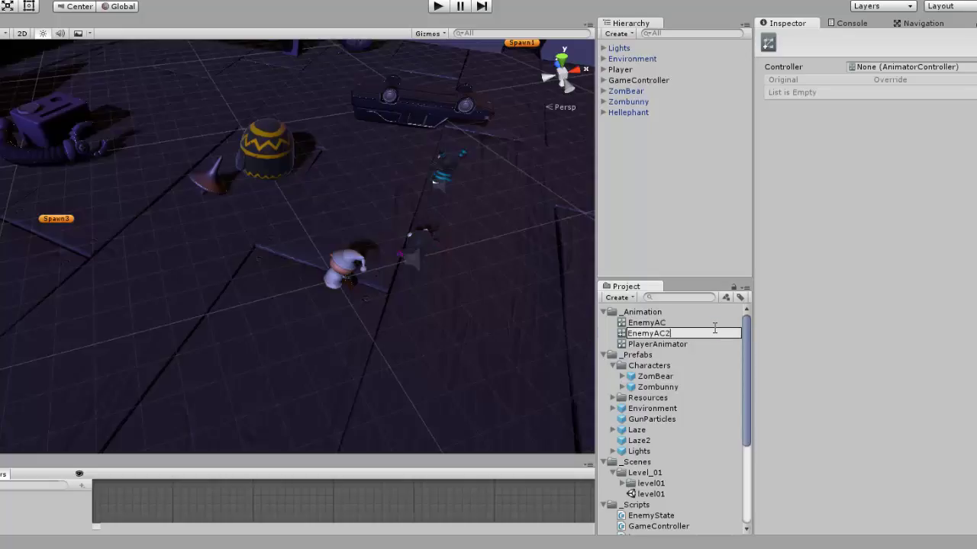
key(Return)
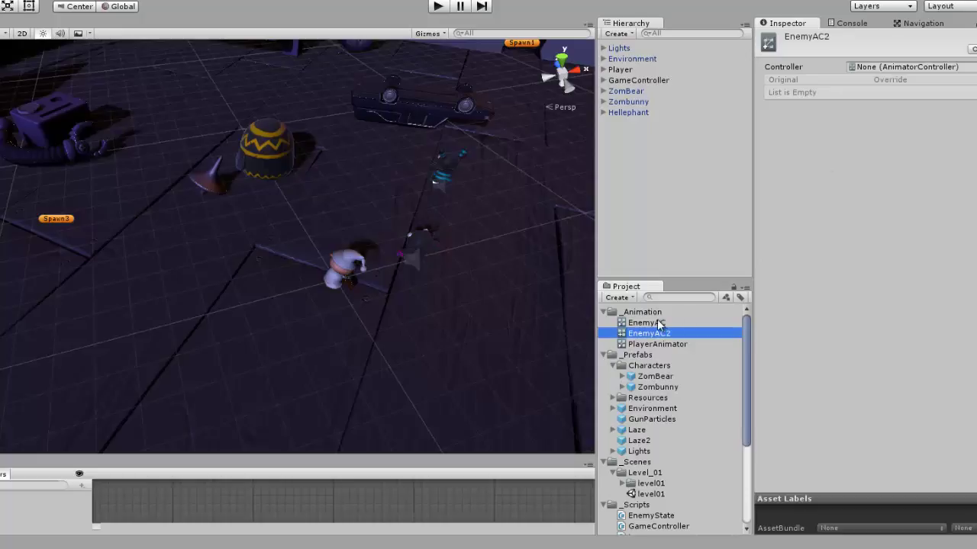
drag(654, 322, 889, 73)
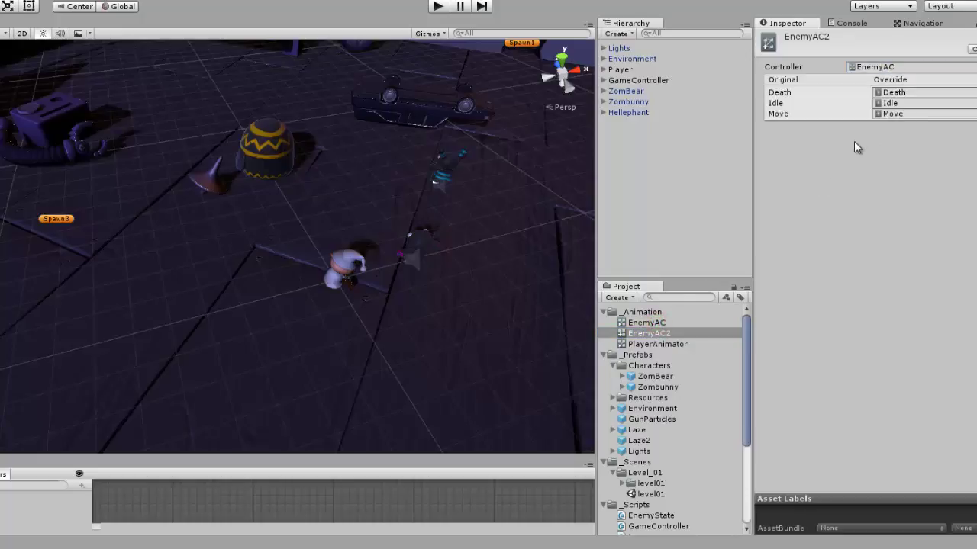
Enlarge the Animator panel and pan the EnemyAC graph to reveal Exit, Any State and Death.
click(649, 323)
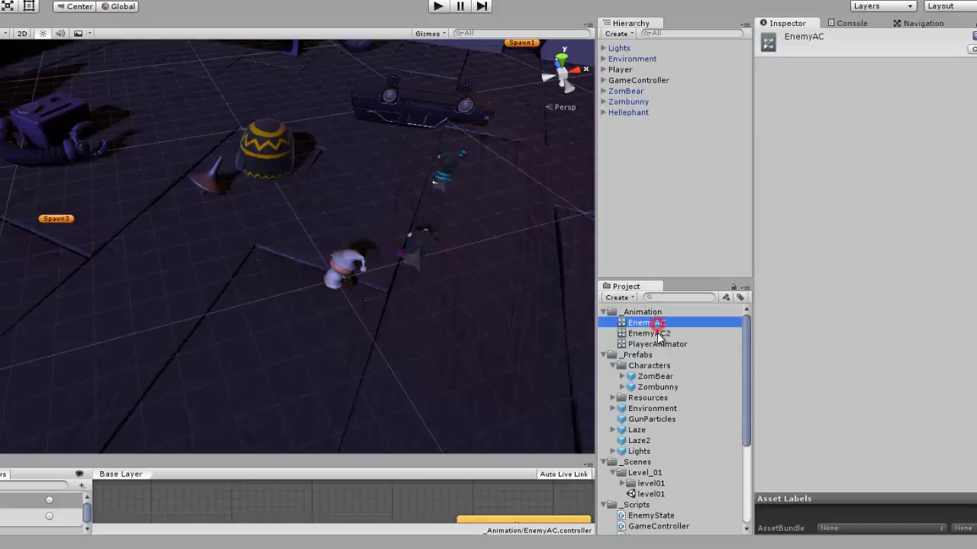
click(659, 332)
drag(445, 457, 453, 156)
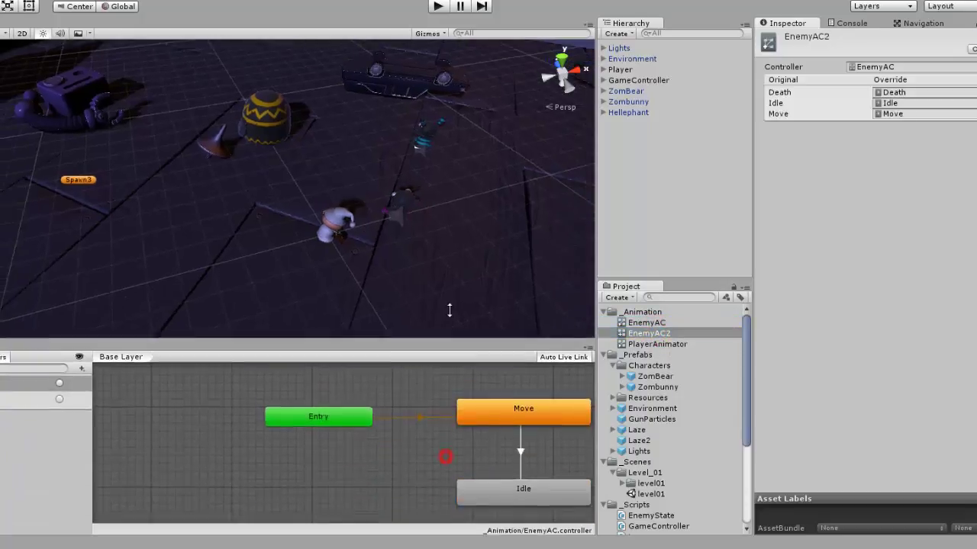
middle_drag(481, 270, 365, 397)
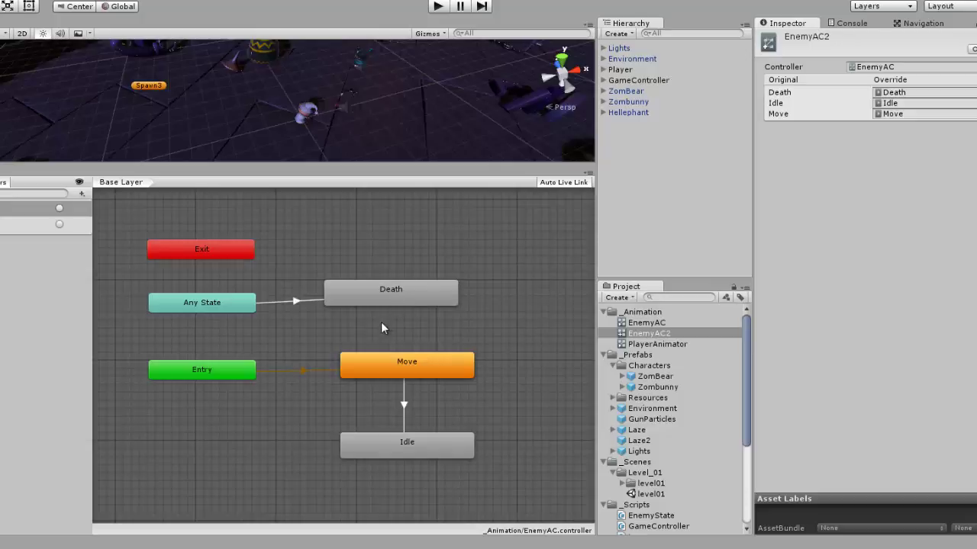
middle_drag(382, 328, 386, 333)
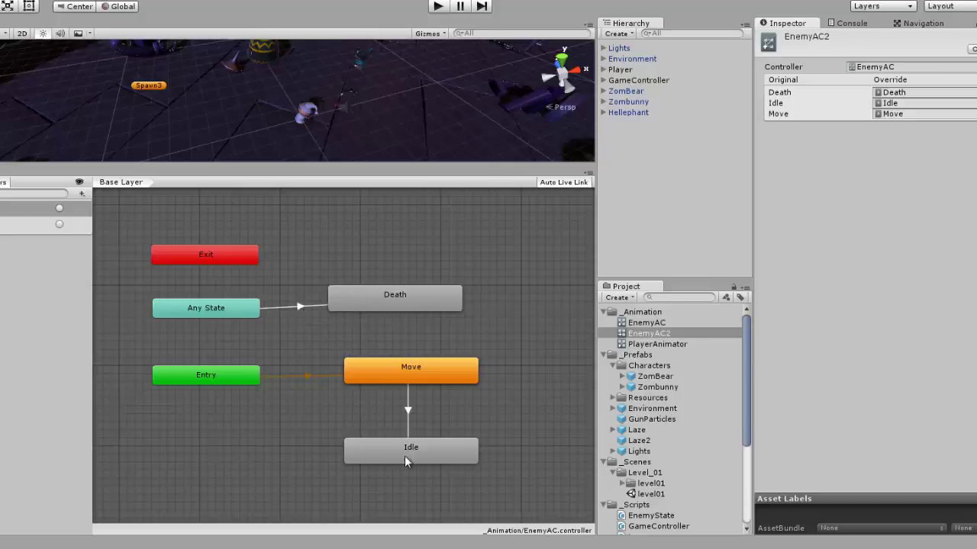
Inspect the Death state and the Move-to-Idle transition, then reselect the EnemyAC2 override controller.
click(402, 298)
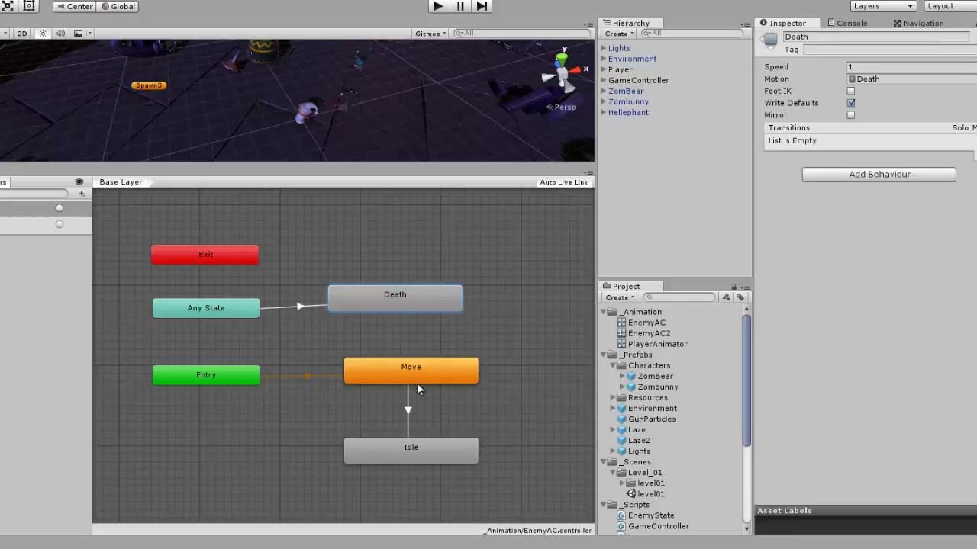
click(407, 410)
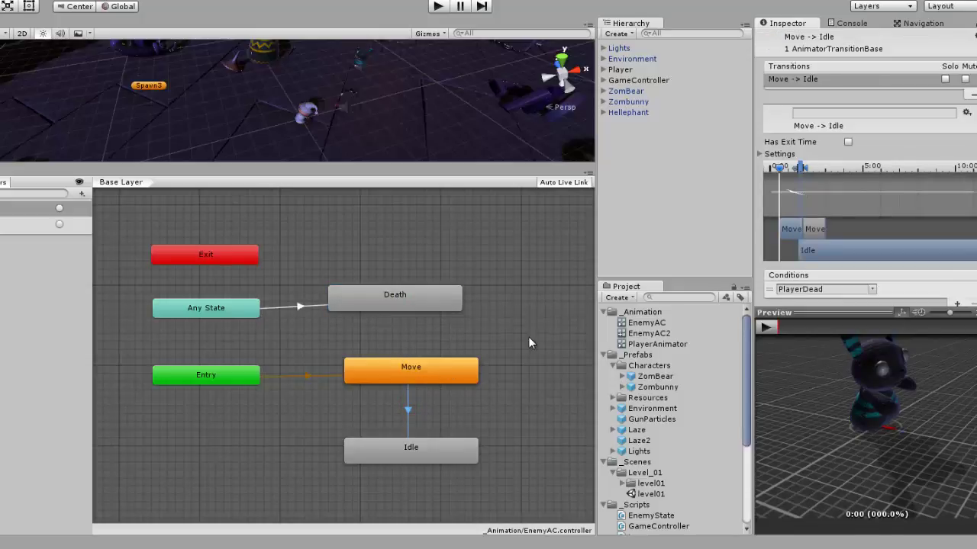
middle_drag(529, 338, 503, 333)
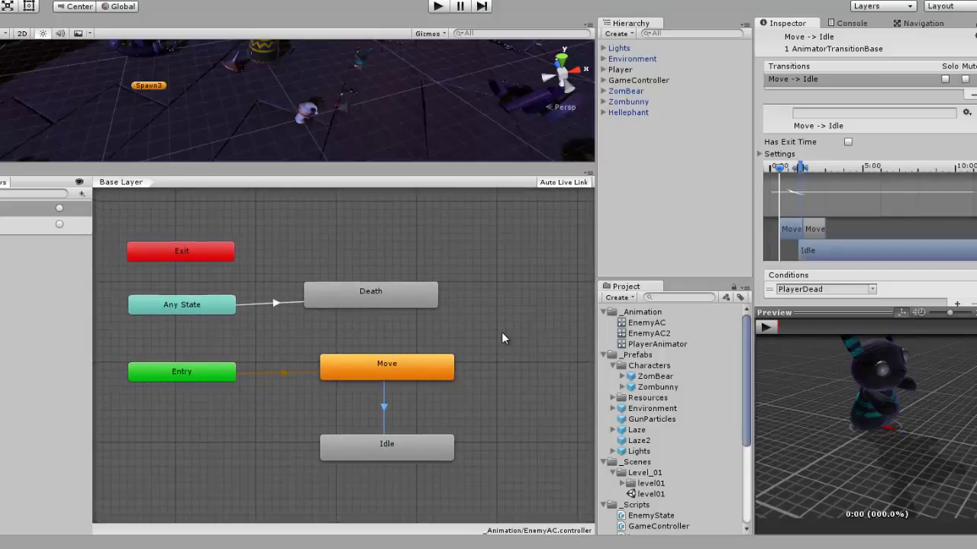
middle_drag(501, 332, 502, 335)
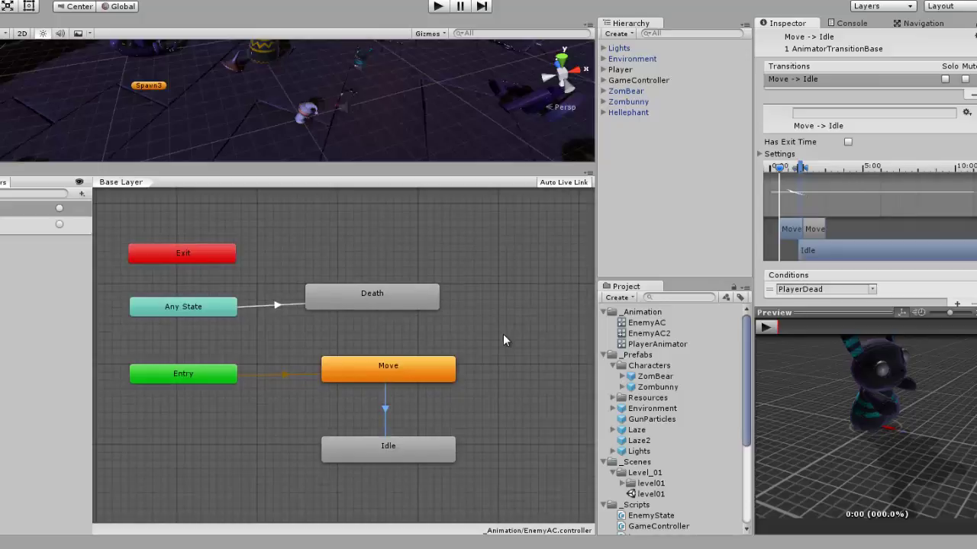
click(382, 400)
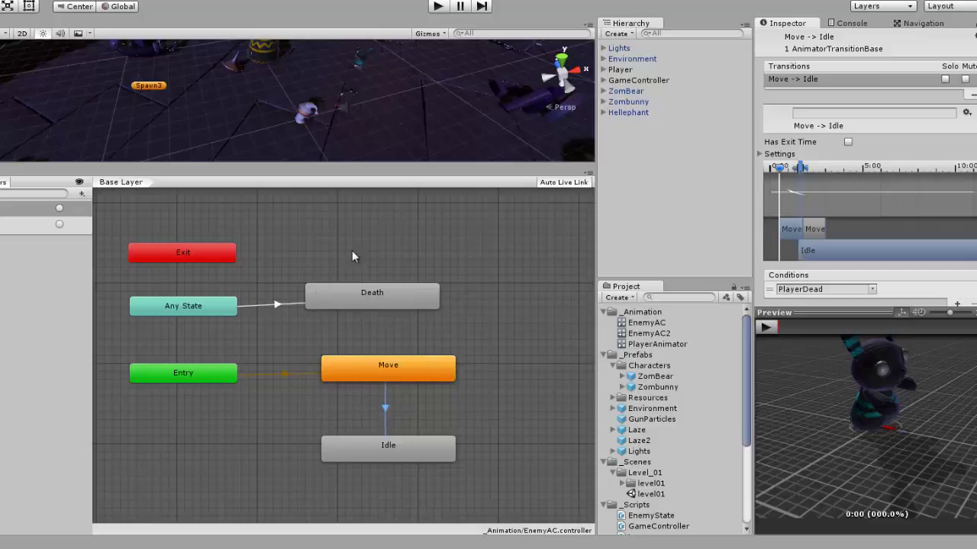
click(370, 303)
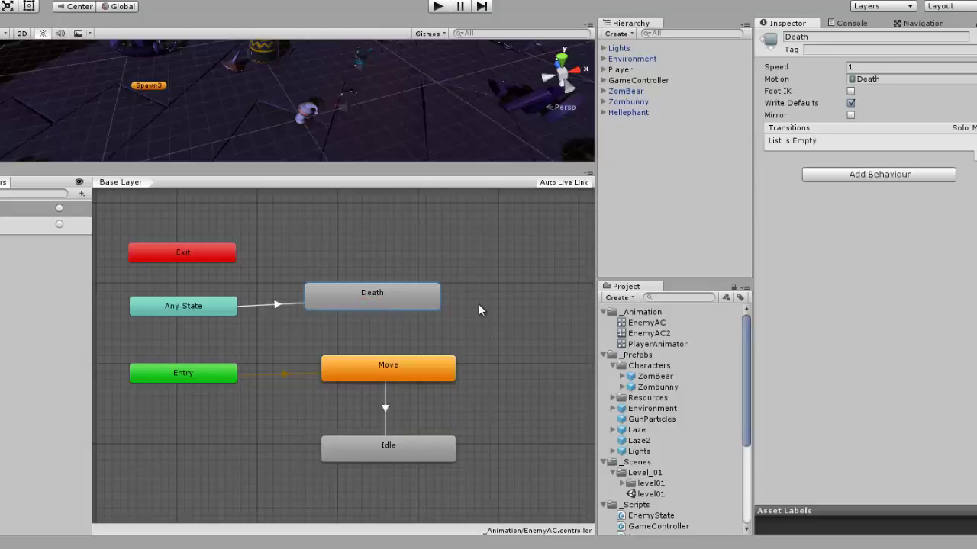
click(658, 334)
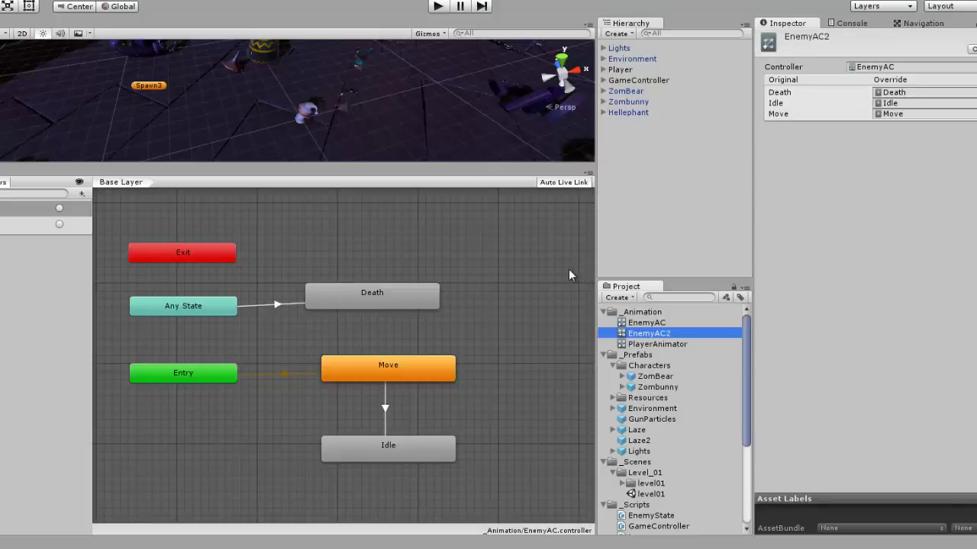
Check which clips currently fill EnemyAC2's Death, Idle and Move override fields.
click(495, 281)
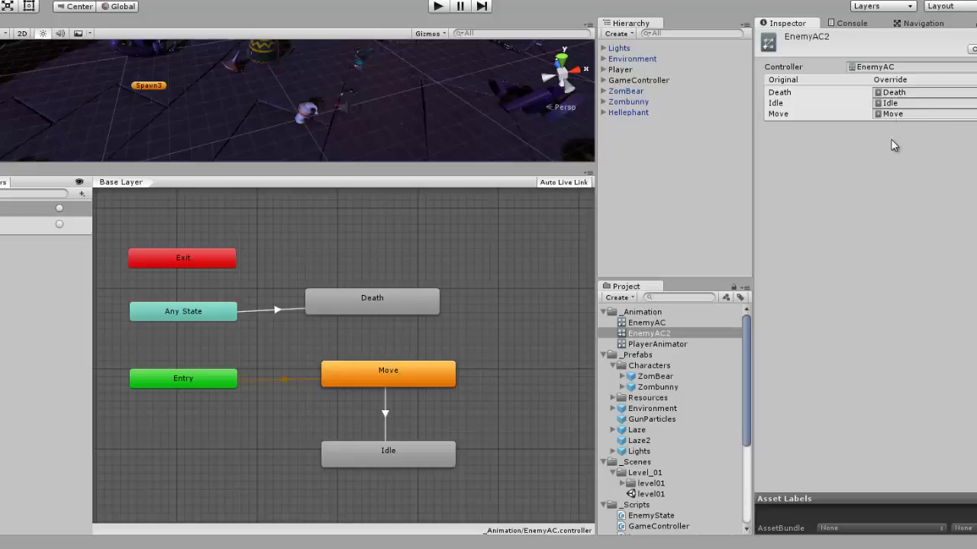
click(894, 92)
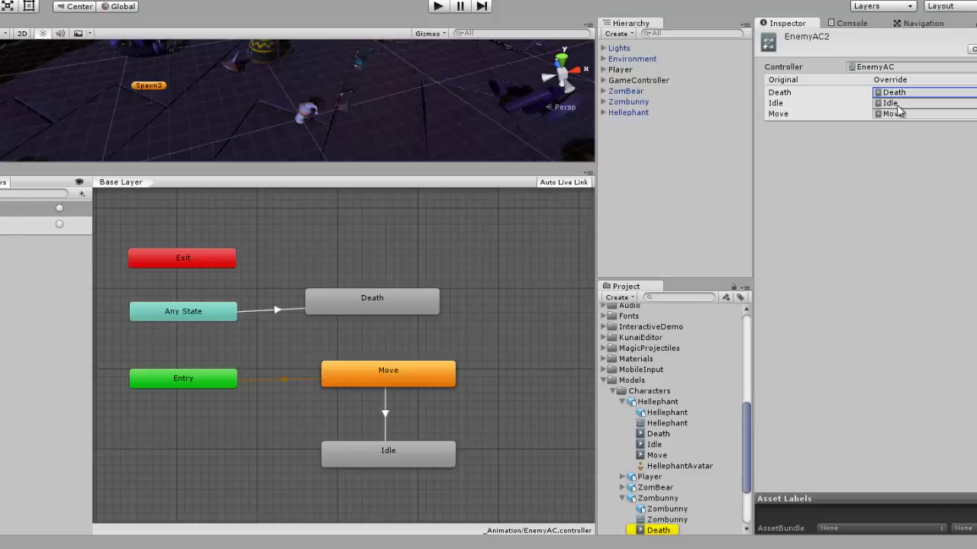
drag(697, 279, 700, 165)
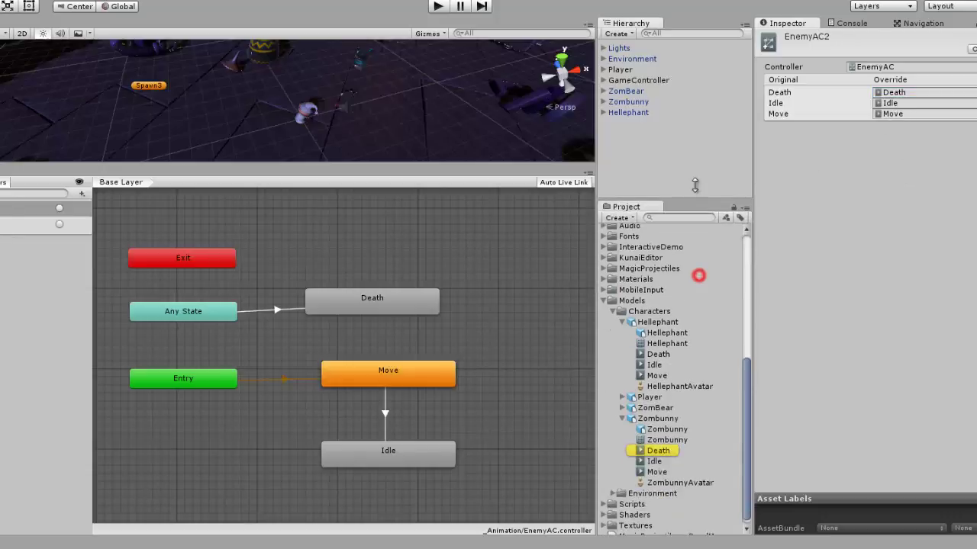
click(905, 102)
click(901, 114)
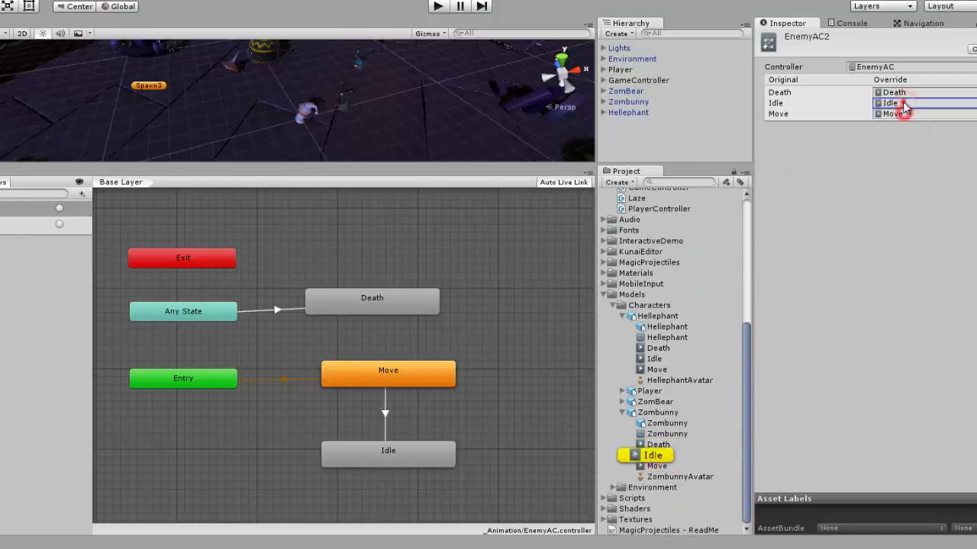
click(900, 92)
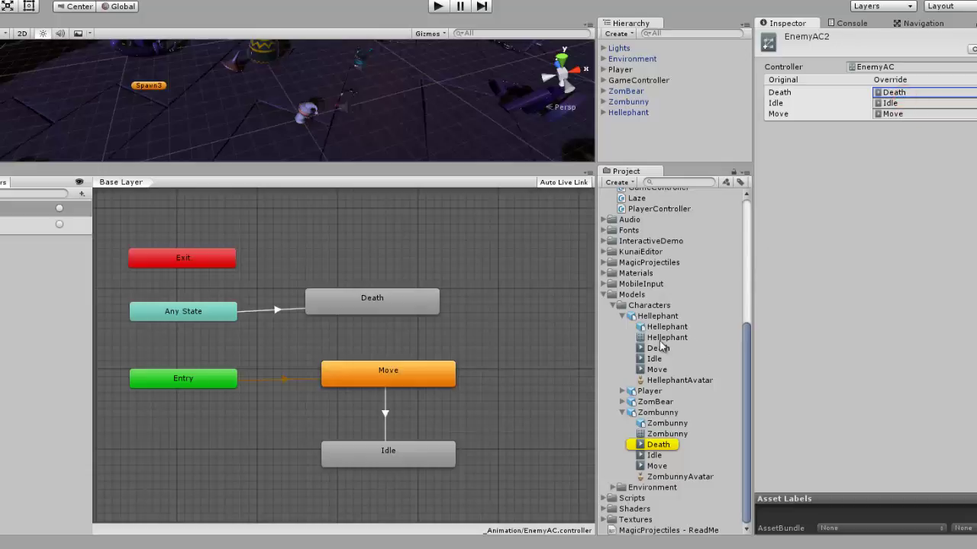
Drag Hellephant's Death, Idle and Move clips onto EnemyAC2's matching Override fields.
drag(661, 348, 905, 92)
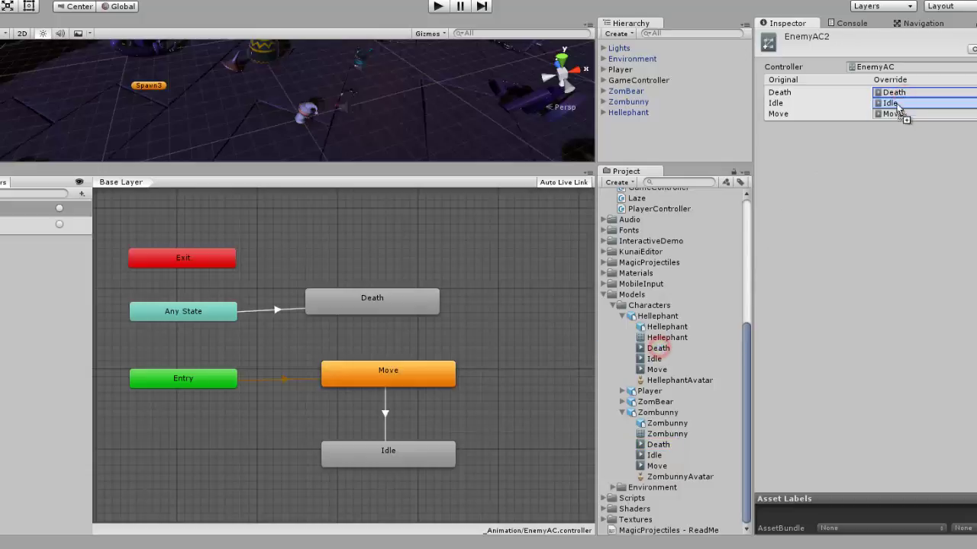
drag(654, 358, 905, 103)
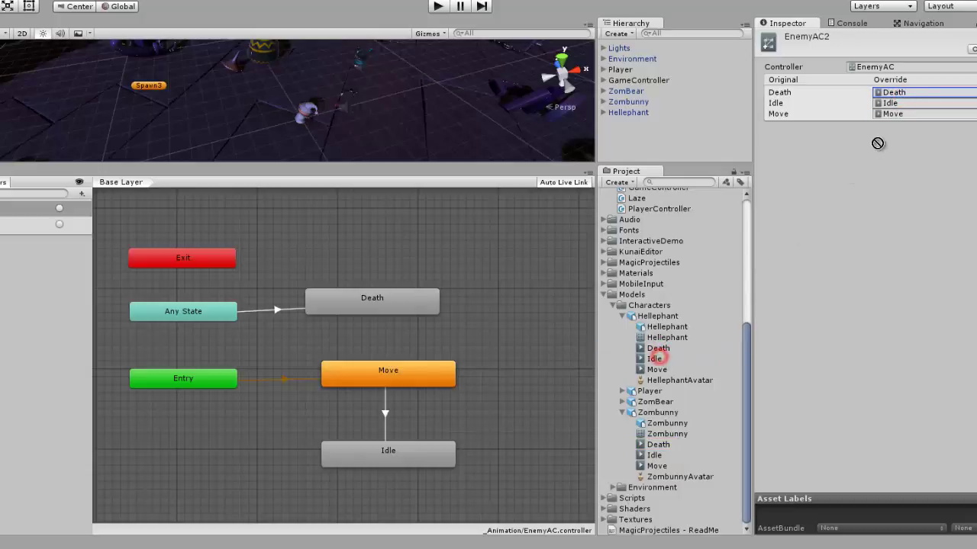
drag(657, 369, 892, 113)
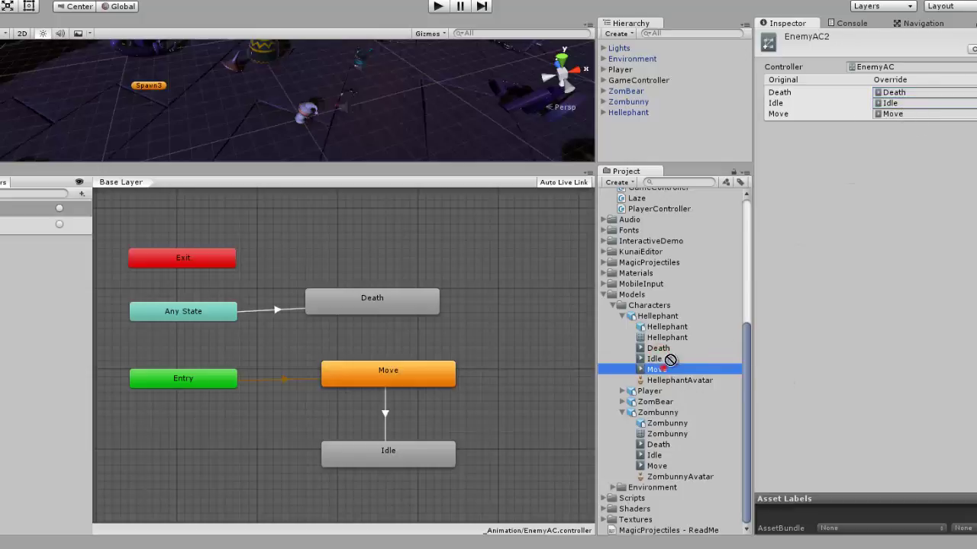
click(902, 92)
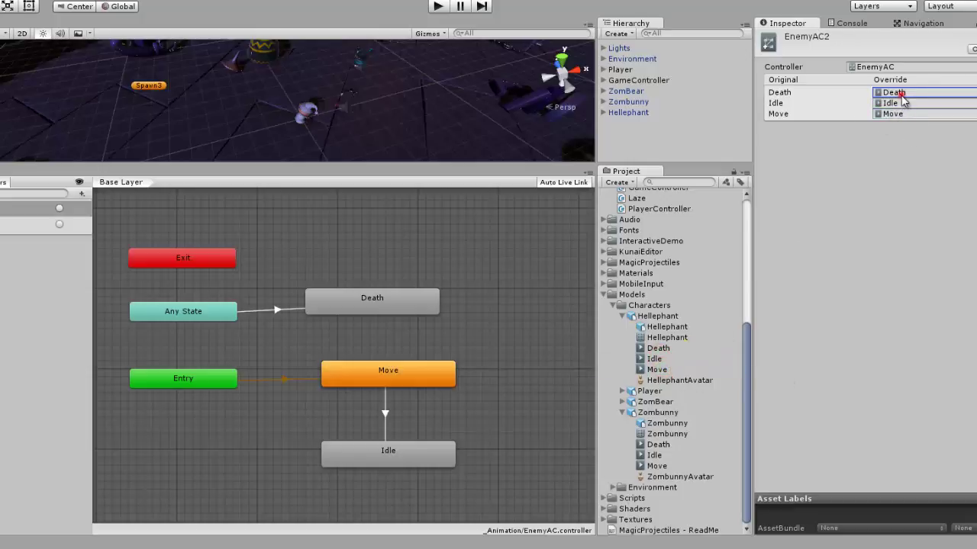
click(902, 103)
click(900, 114)
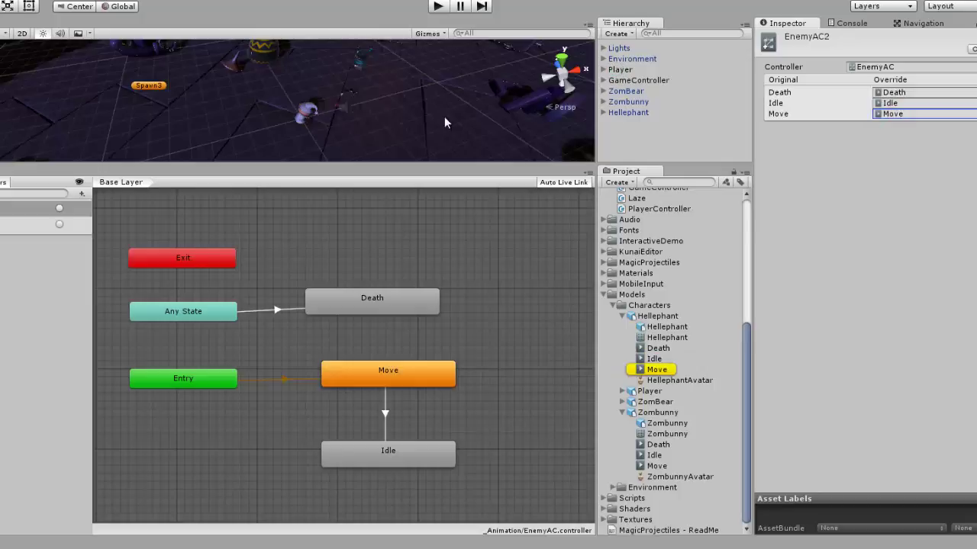
drag(444, 163, 458, 415)
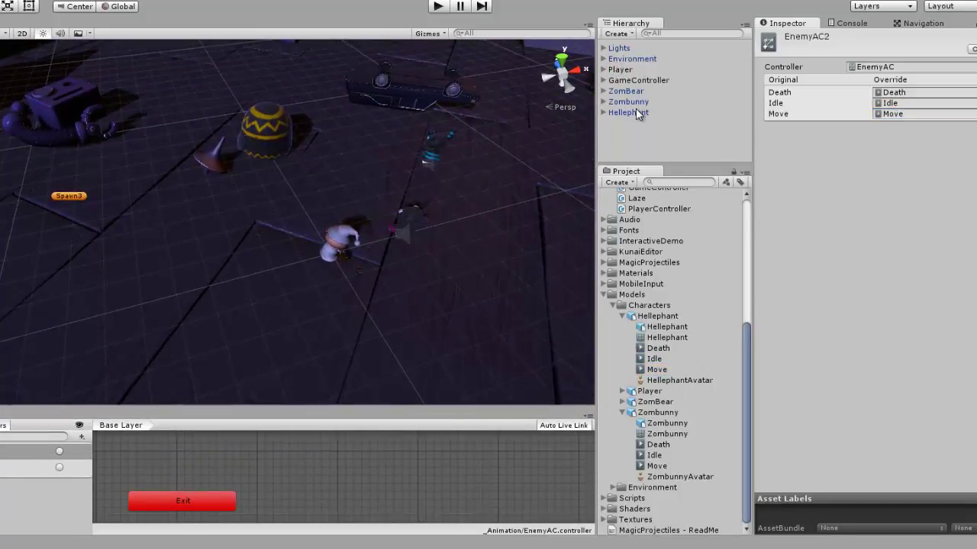
Assign EnemyAC2 to Hellephant's Animator Controller slot and resize the Animator panel.
click(636, 110)
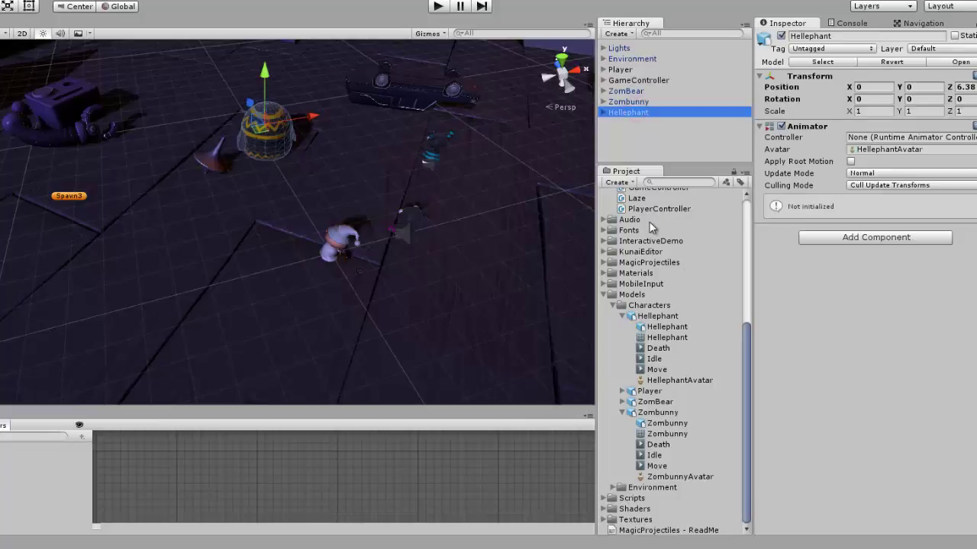
scroll(641, 227, up, 8)
scroll(656, 221, up, 1)
drag(652, 218, 908, 137)
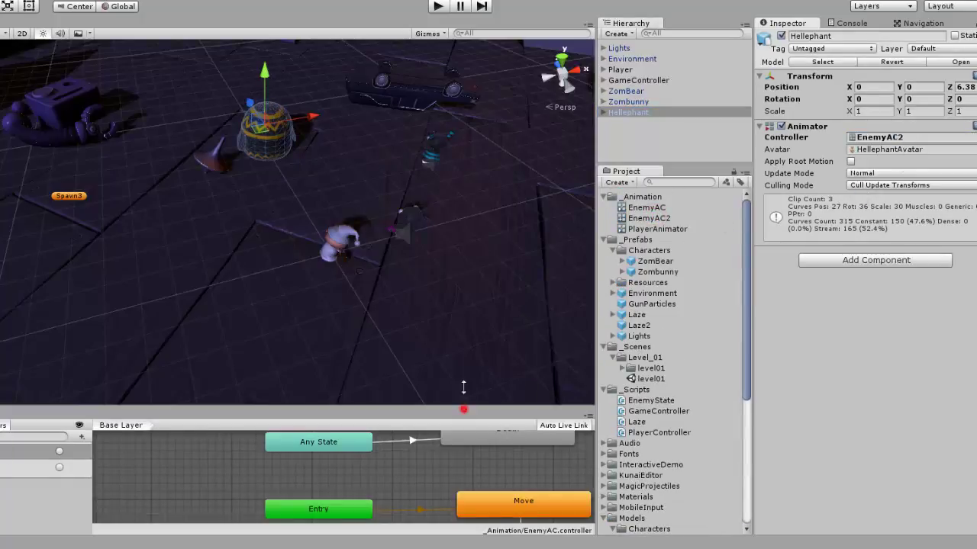
drag(463, 410, 471, 311)
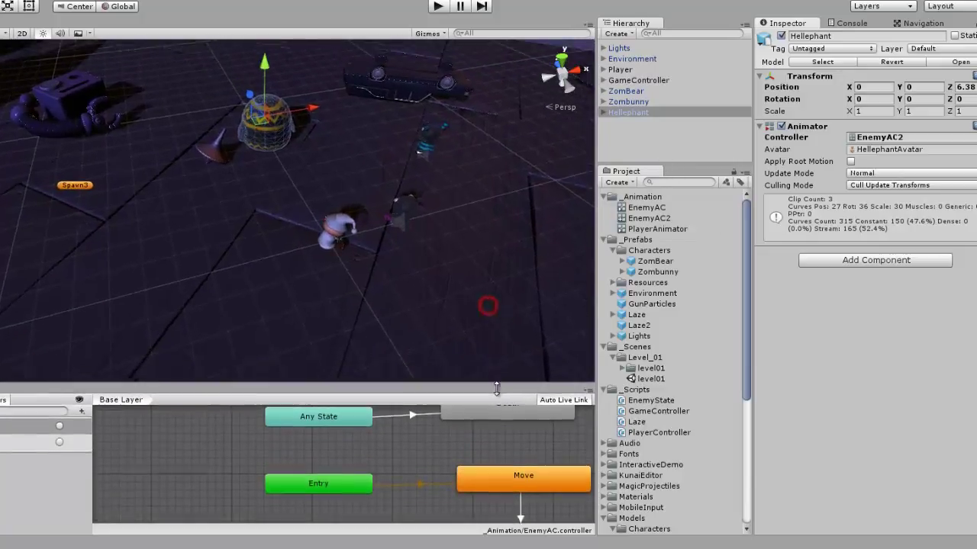
drag(487, 308, 505, 459)
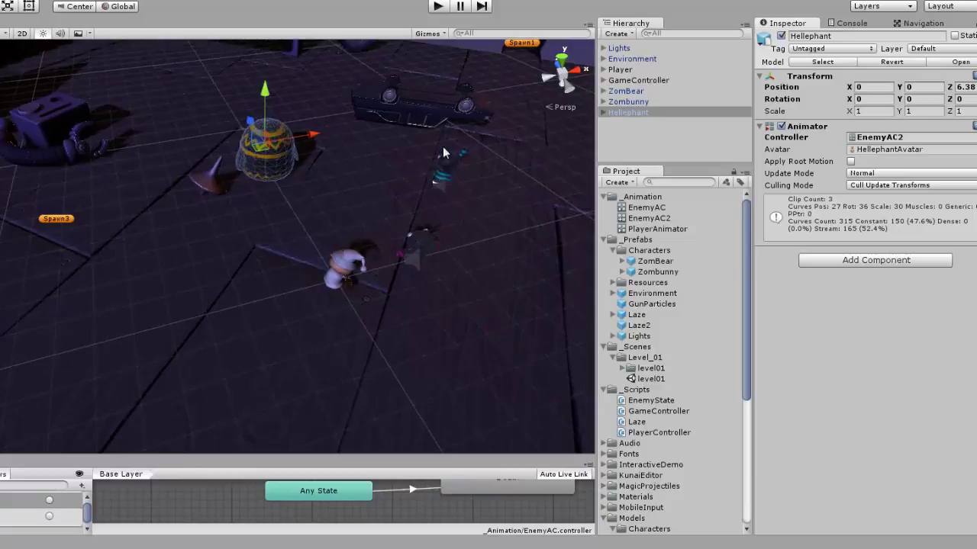
Play-test level01, stop the game and reselect Hellephant in the hierarchy.
click(439, 7)
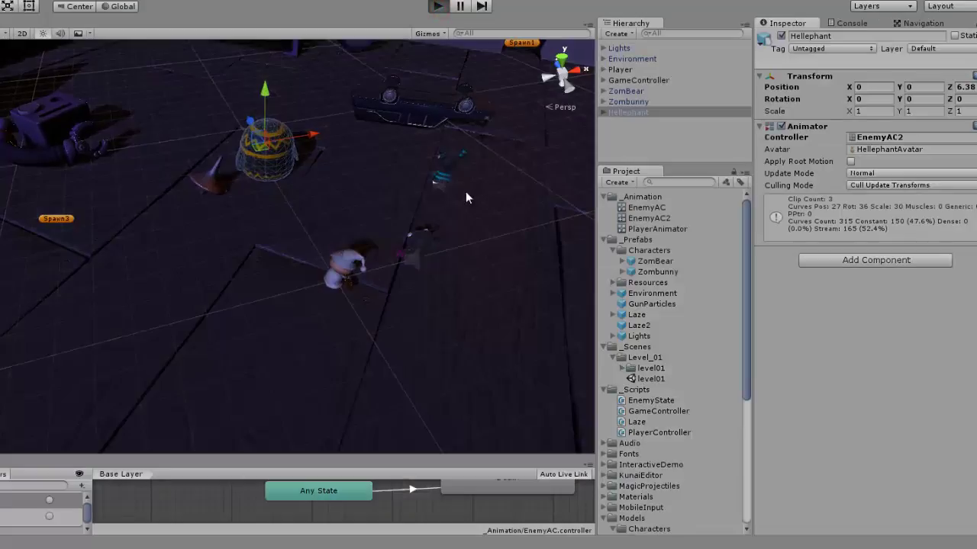
click(305, 145)
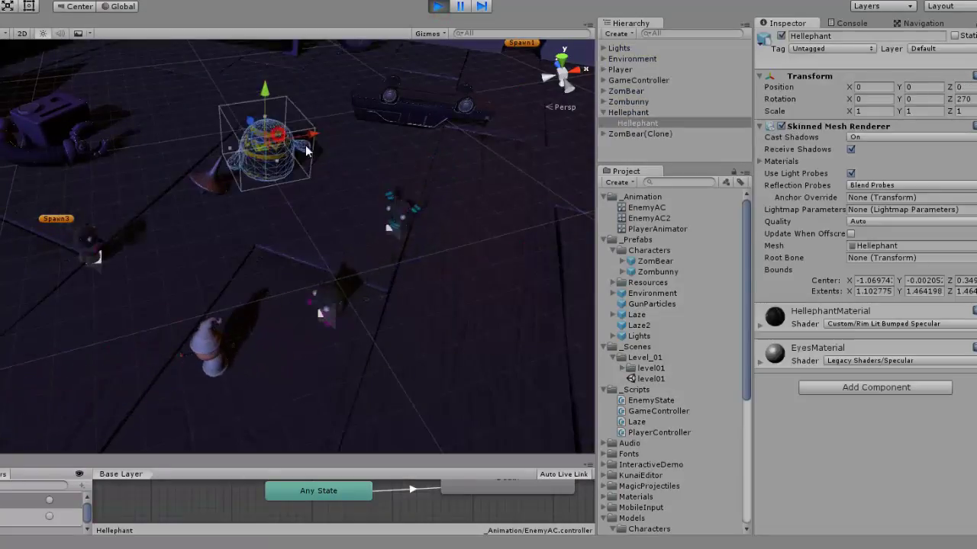
click(438, 211)
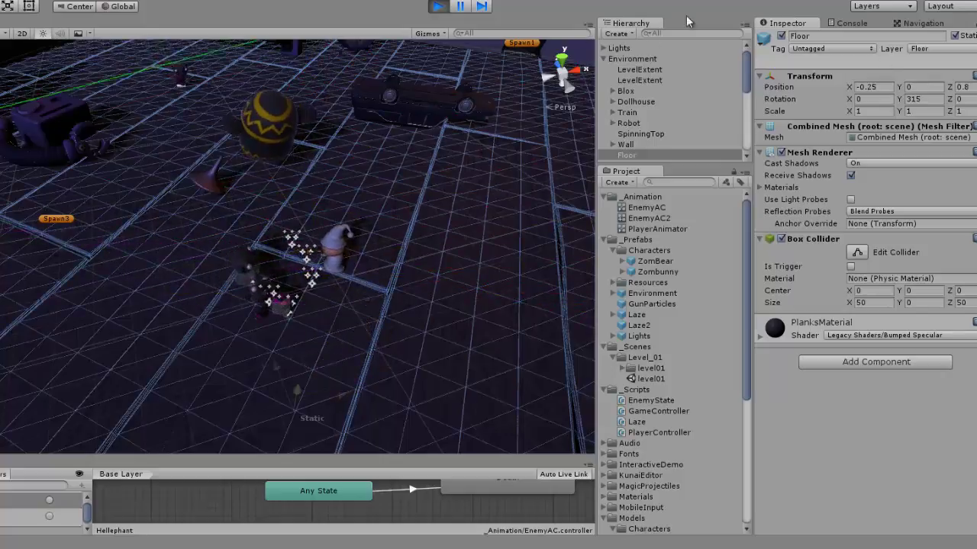
key(ctrl+p)
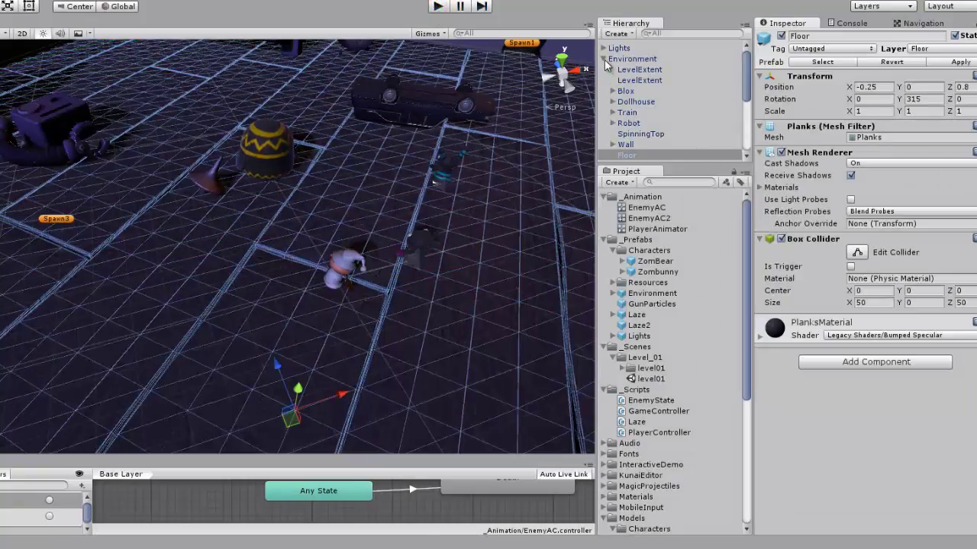
click(603, 59)
click(637, 112)
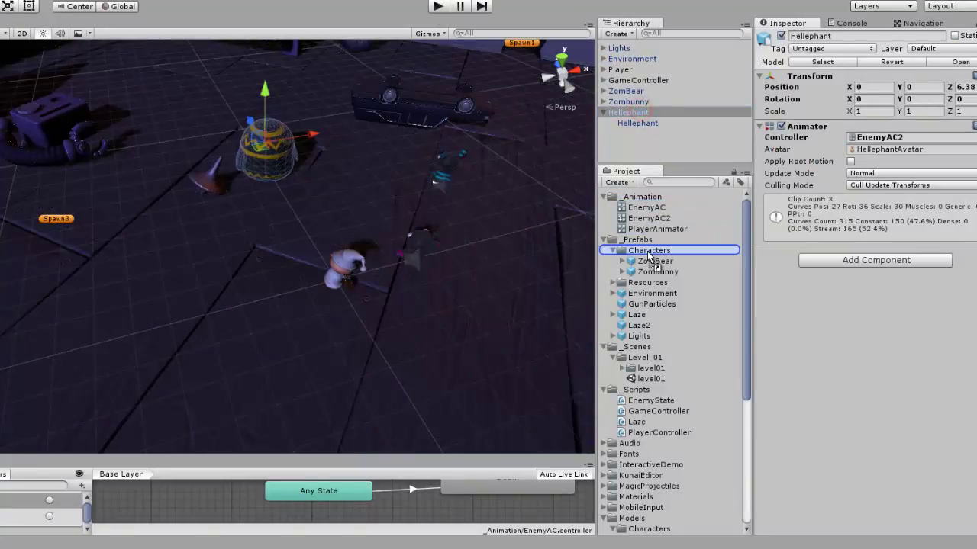
Save Hellephant as a prefab in Prefabs/Characters and paste ZomBear's Nav Mesh Agent onto it.
drag(641, 113, 685, 252)
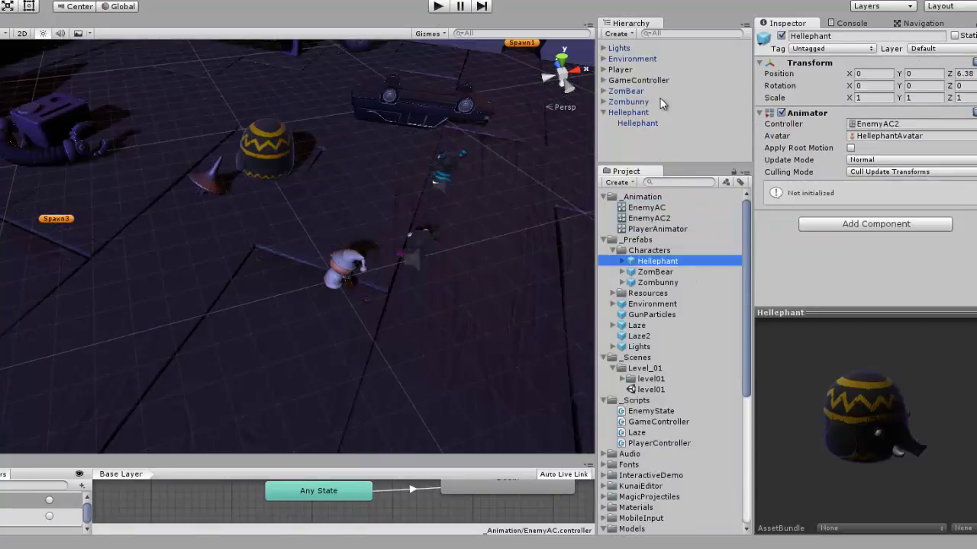
click(629, 112)
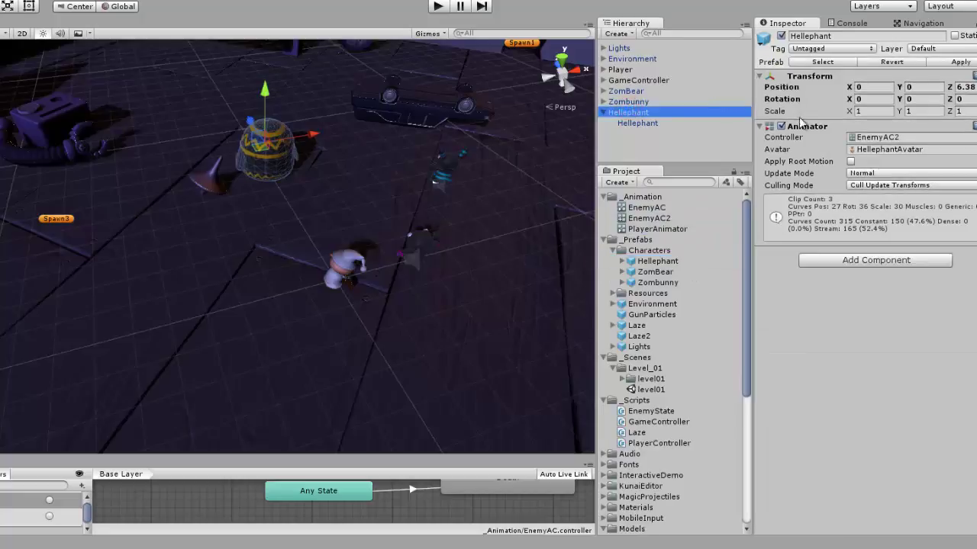
click(627, 92)
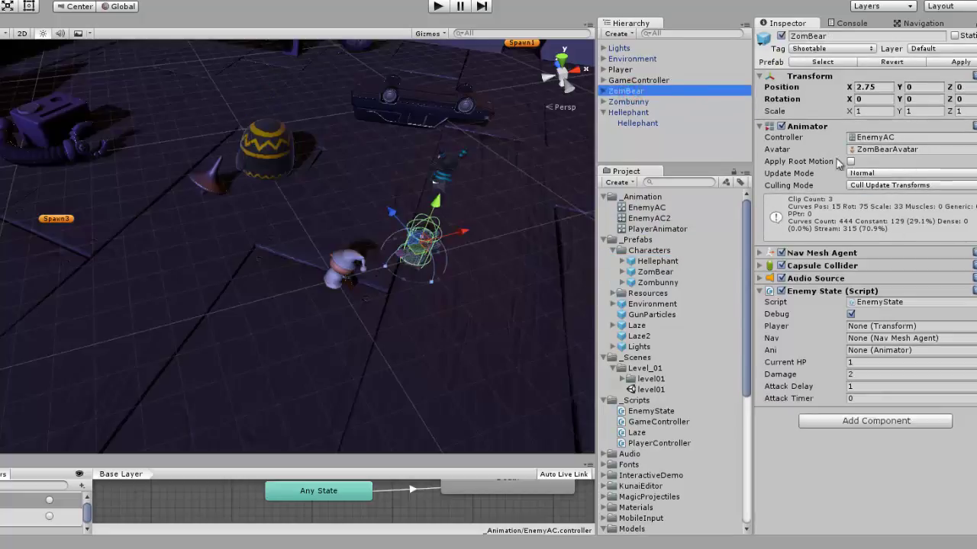
click(760, 126)
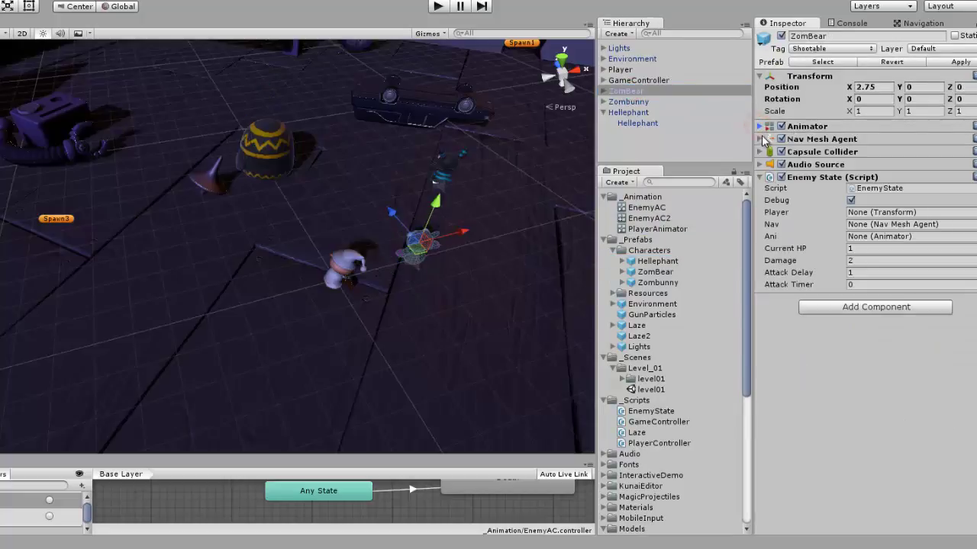
right_click(844, 145)
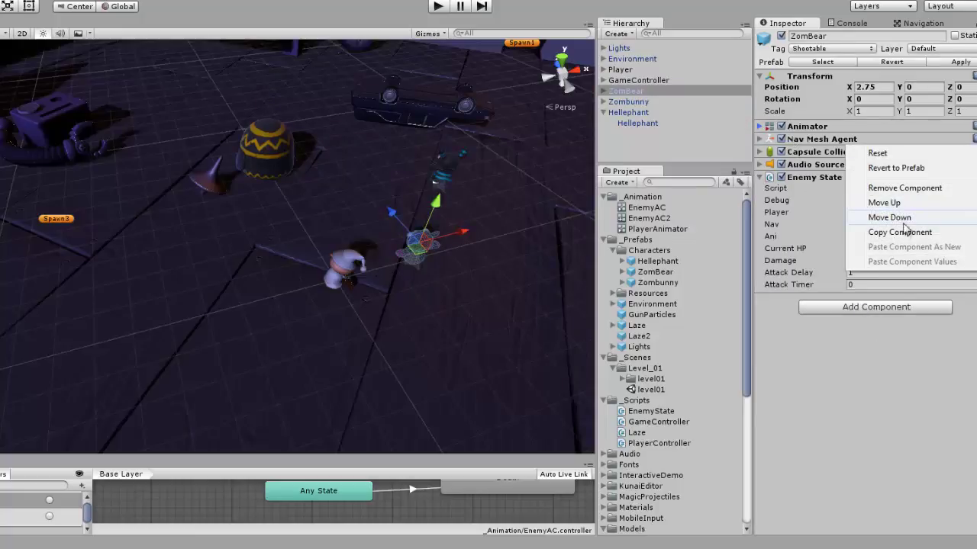
click(901, 232)
click(635, 112)
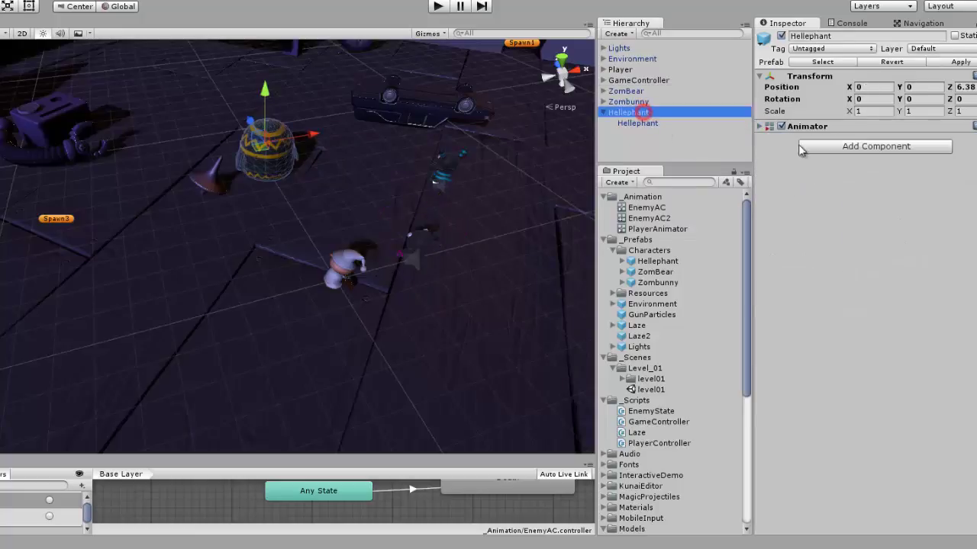
right_click(824, 127)
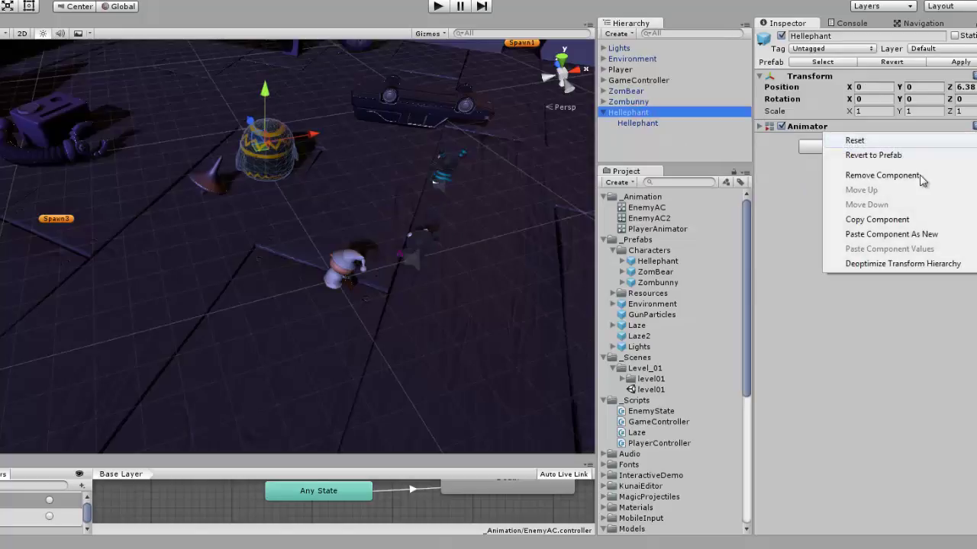
click(914, 238)
click(760, 139)
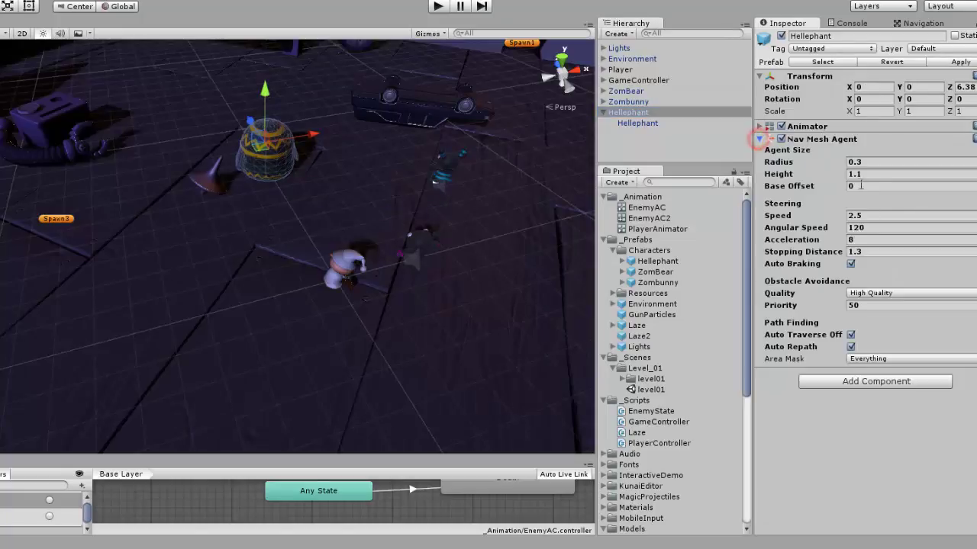
click(760, 139)
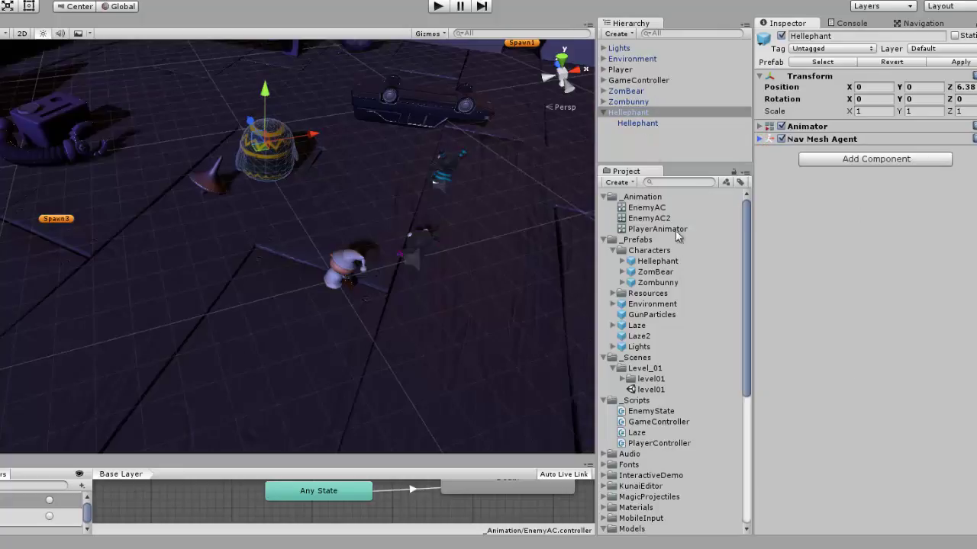
Paste ZomBear's Capsule Collider onto Hellephant as a new component (trigger, center Y 0.75, radius 0.5).
click(643, 92)
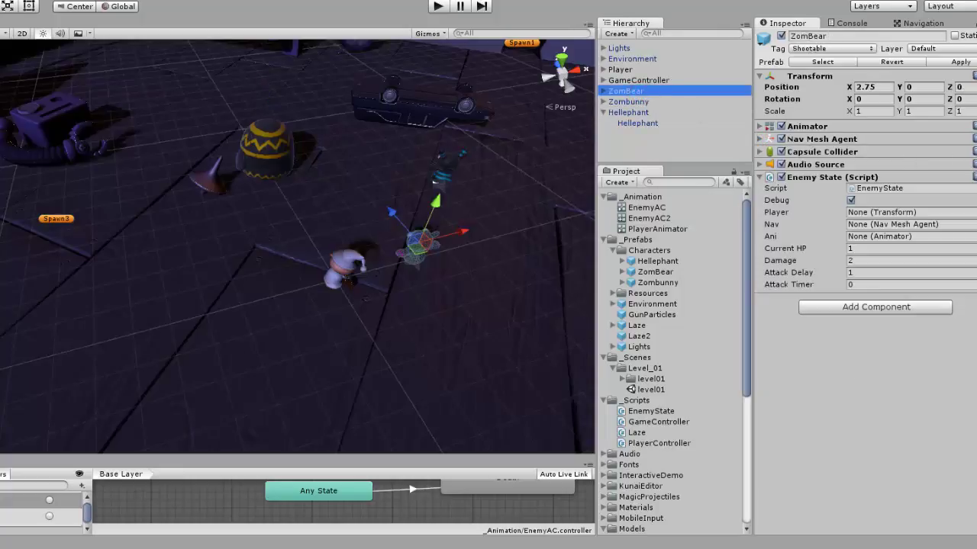
right_click(845, 157)
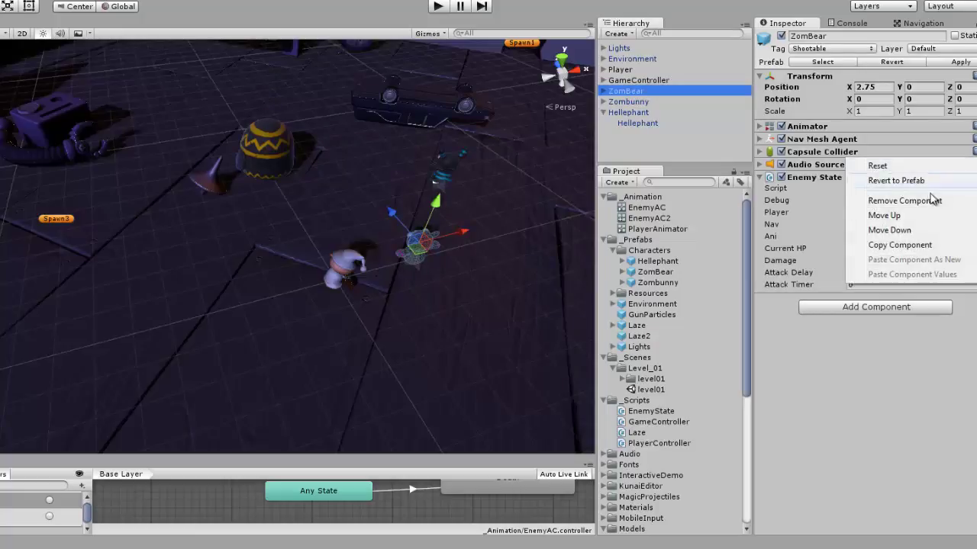
click(900, 244)
click(628, 112)
right_click(845, 142)
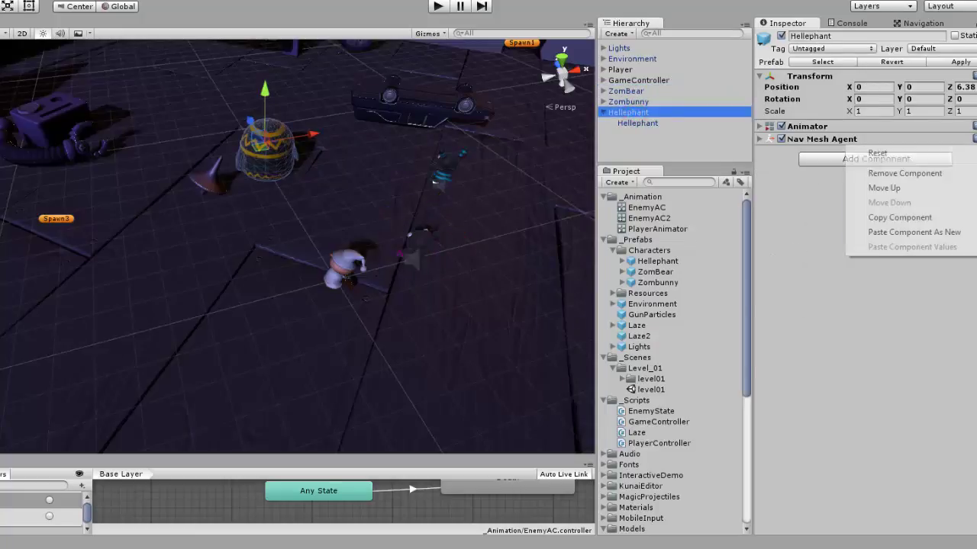
click(914, 231)
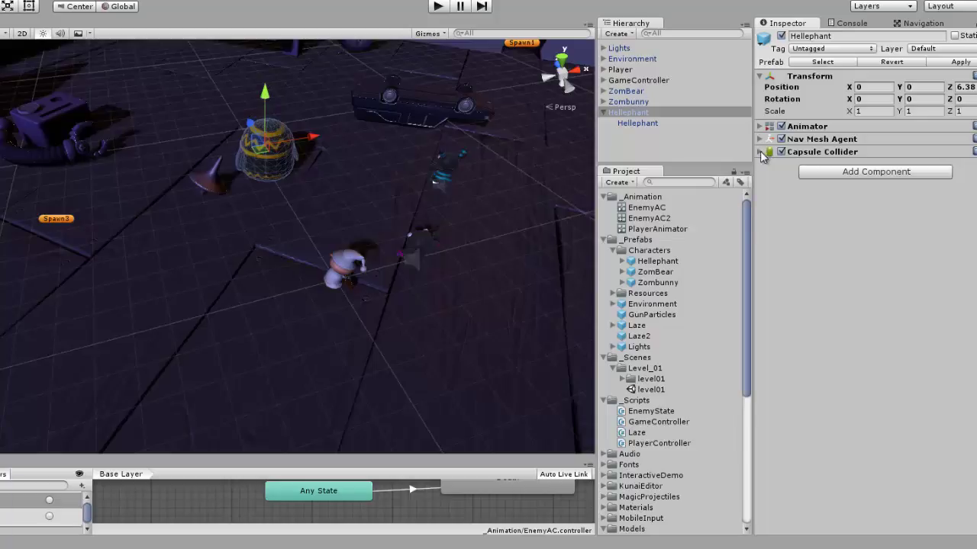
click(760, 151)
Zoom onto Hellephant and set its Capsule Collider Radius to 1.5.
middle_drag(322, 168, 409, 219)
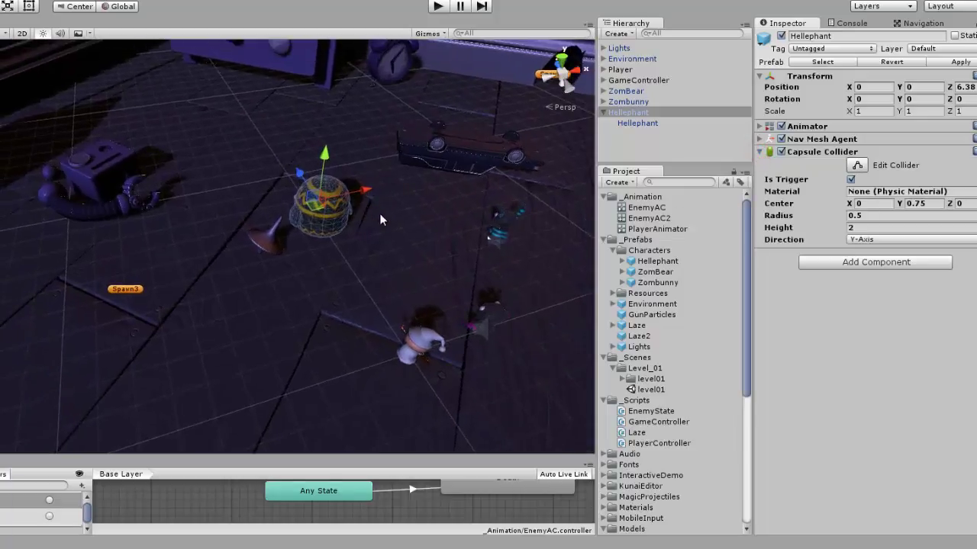
alt+drag(408, 219, 458, 210)
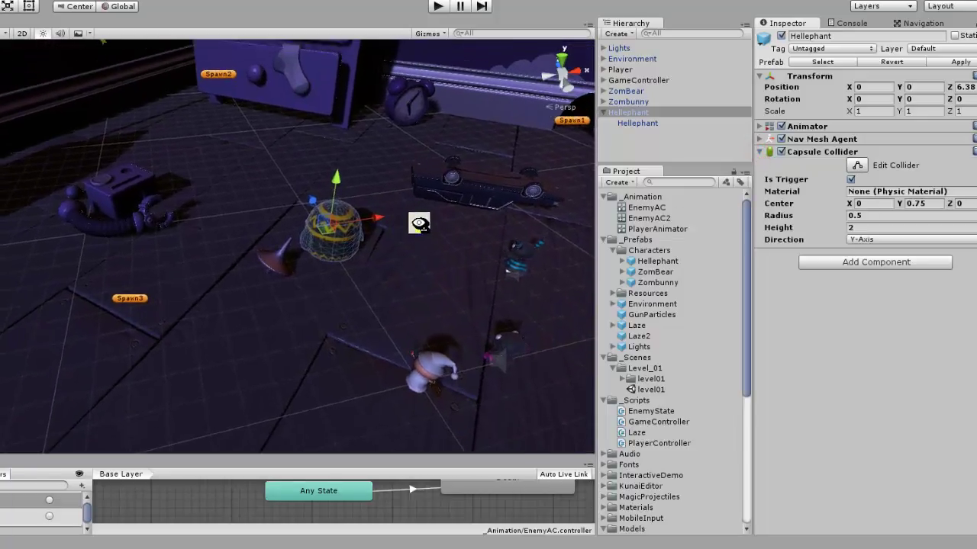
scroll(460, 206, up, 2)
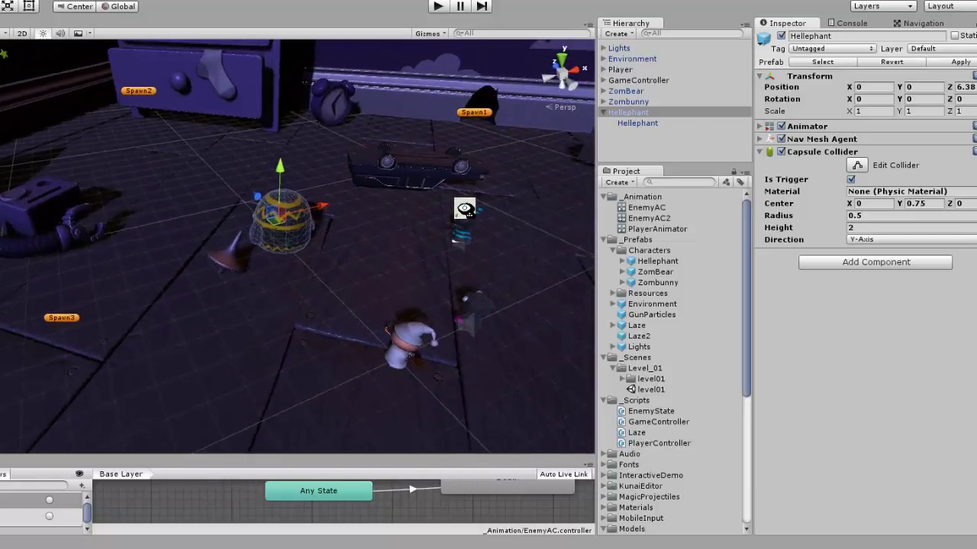
scroll(460, 210, up, 2)
scroll(465, 198, up, 2)
scroll(477, 178, up, 2)
scroll(477, 178, up, 2)
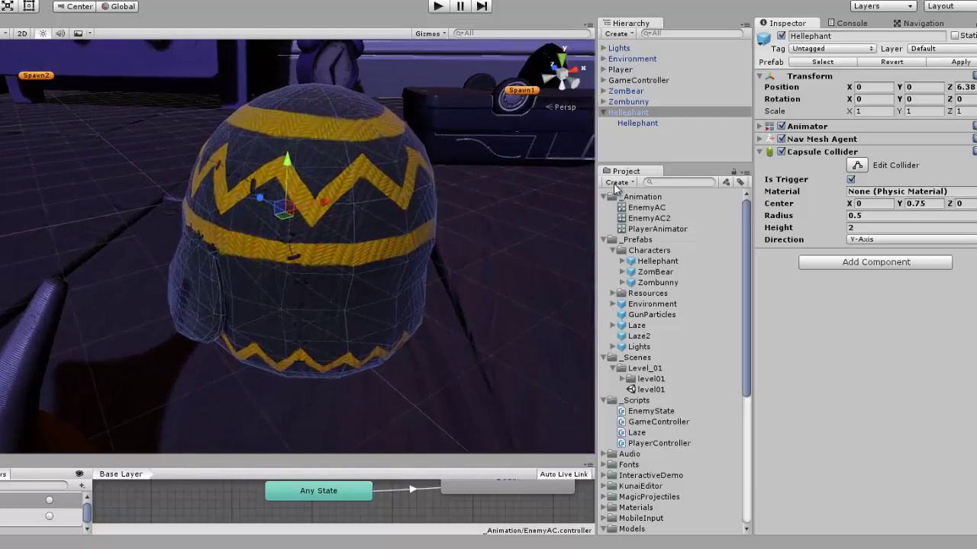
drag(839, 216, 866, 225)
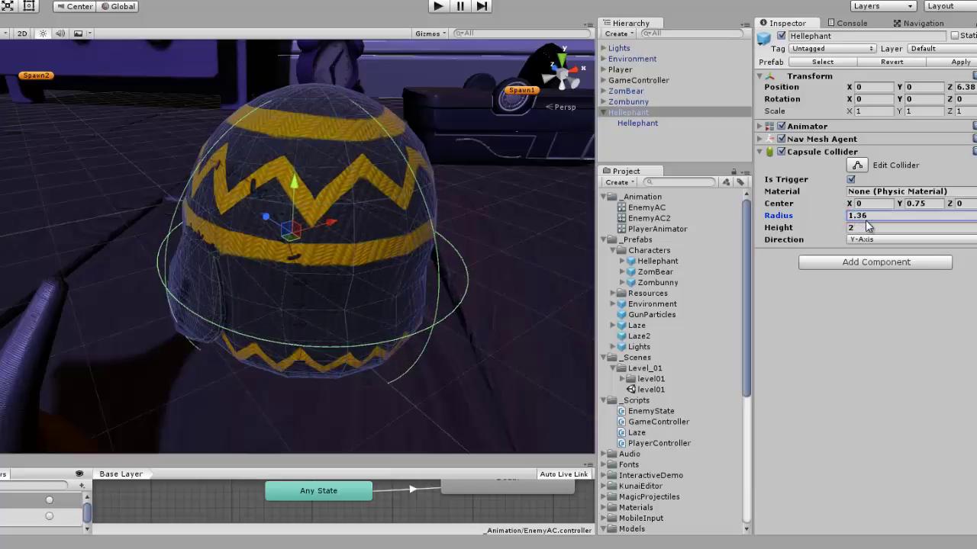
double_click(858, 217)
text(1.5)
Apply the radius change to the Hellephant prefab, then select ZomBear and expand its Audio Source.
right_drag(435, 272, 444, 261)
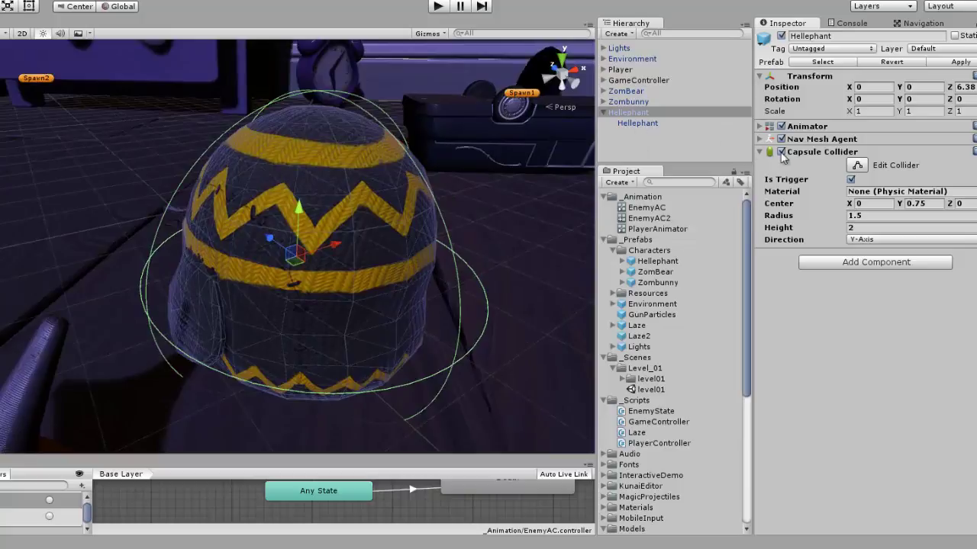
click(947, 64)
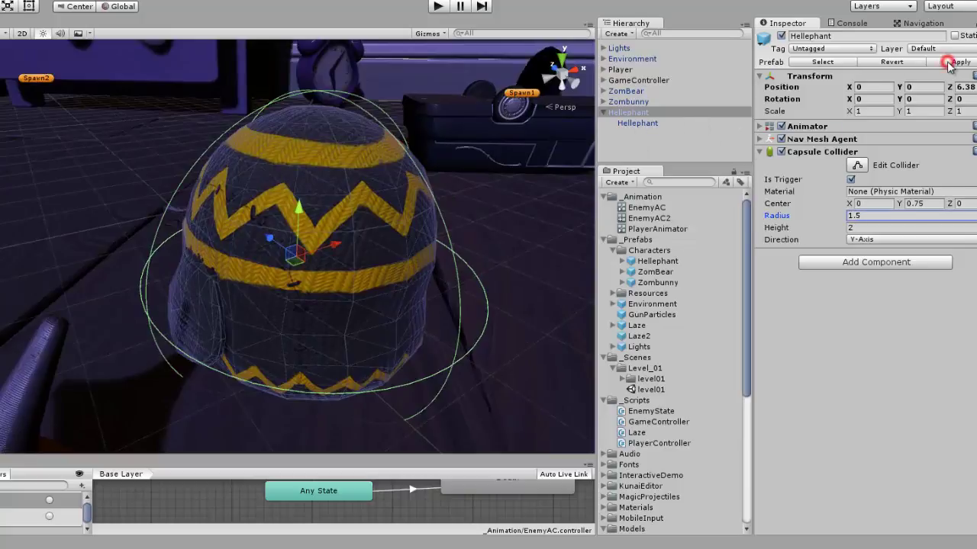
click(625, 91)
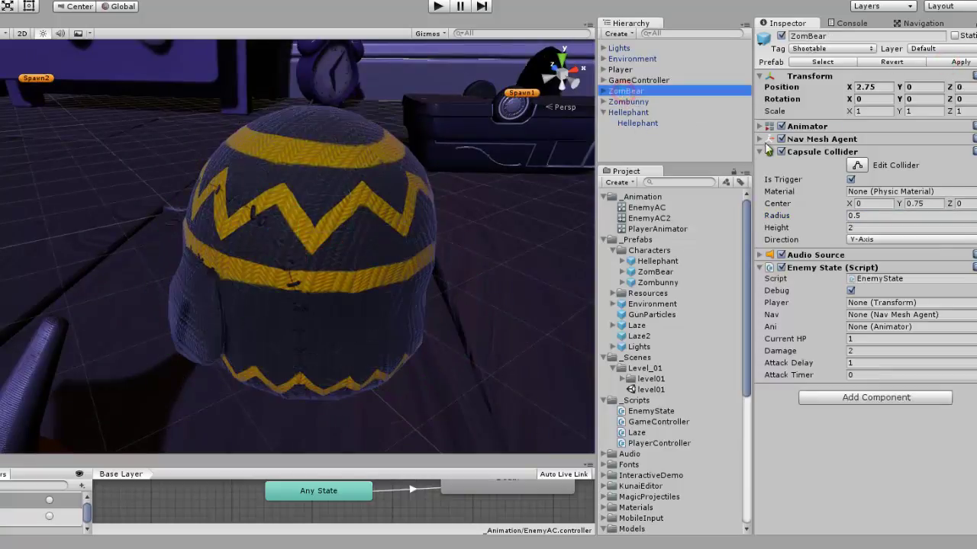
click(760, 151)
click(760, 164)
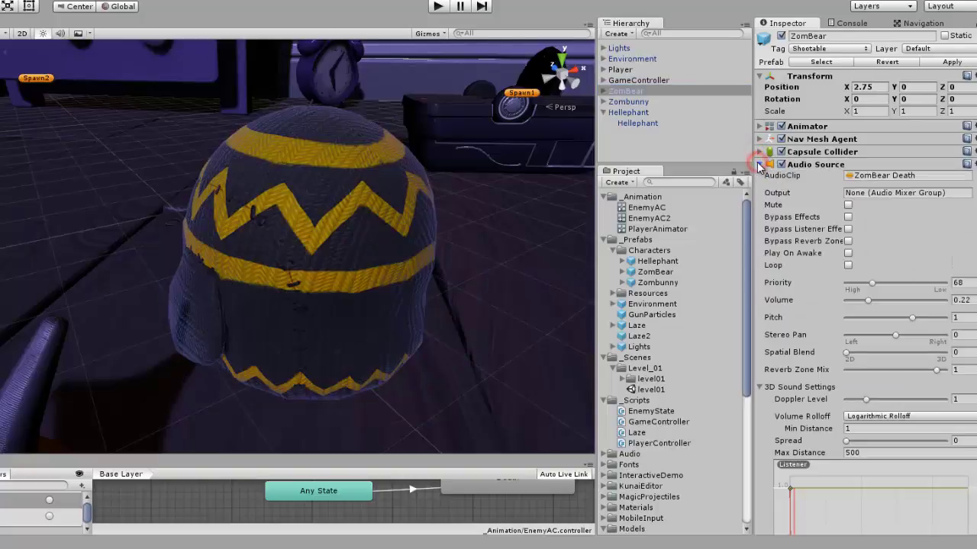
Expand Audio > Effects in the Project panel and drag ZomBear Death into ZomBear's Audio Source clip.
click(760, 164)
scroll(649, 345, down, 5)
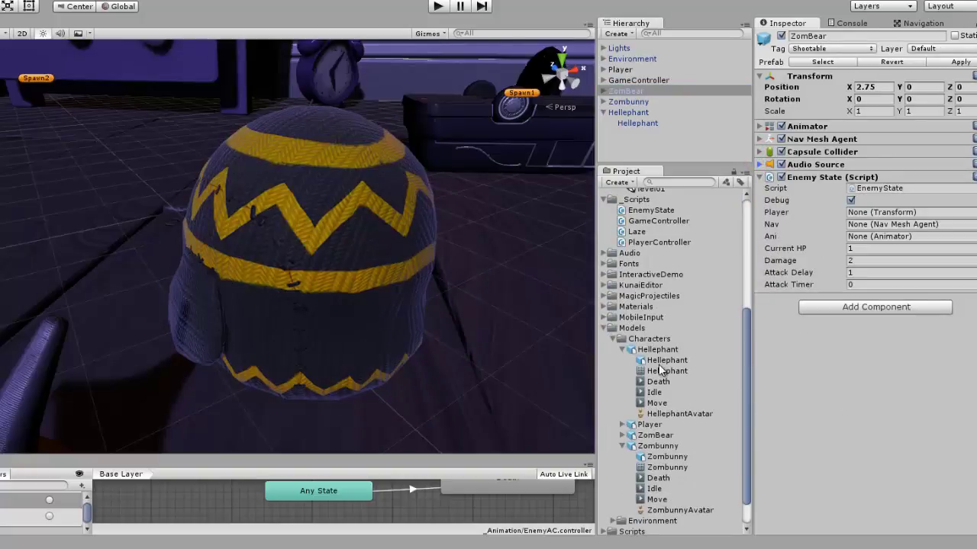
scroll(620, 321, up, 2)
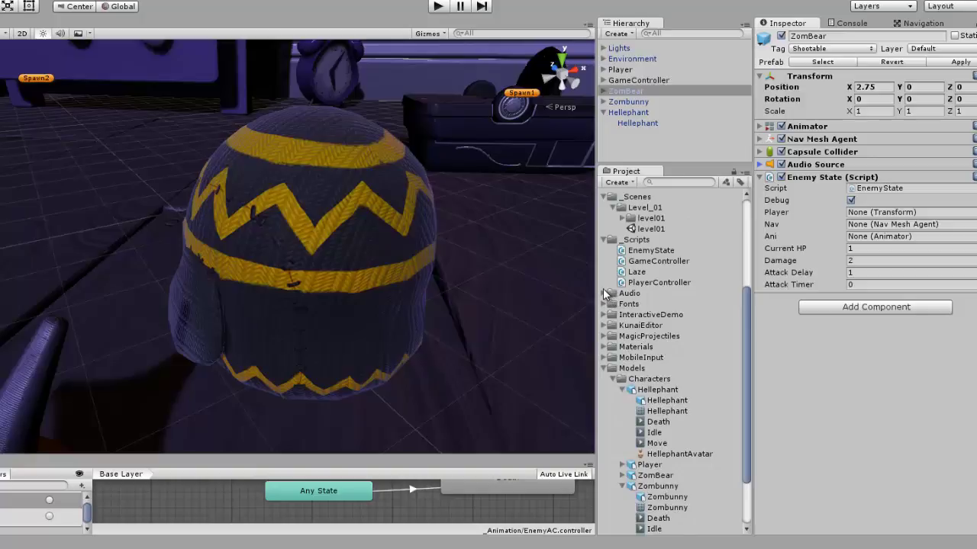
click(605, 294)
click(613, 313)
click(612, 312)
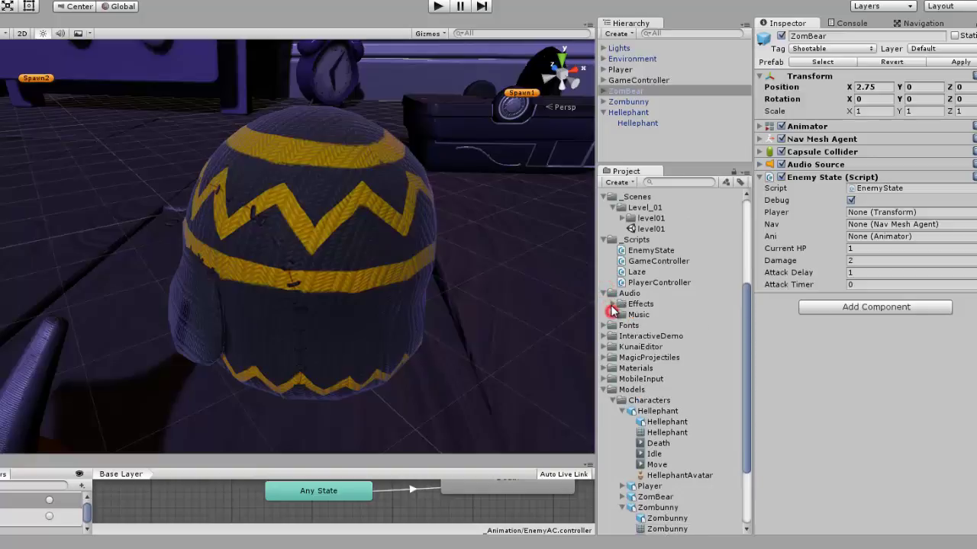
click(613, 303)
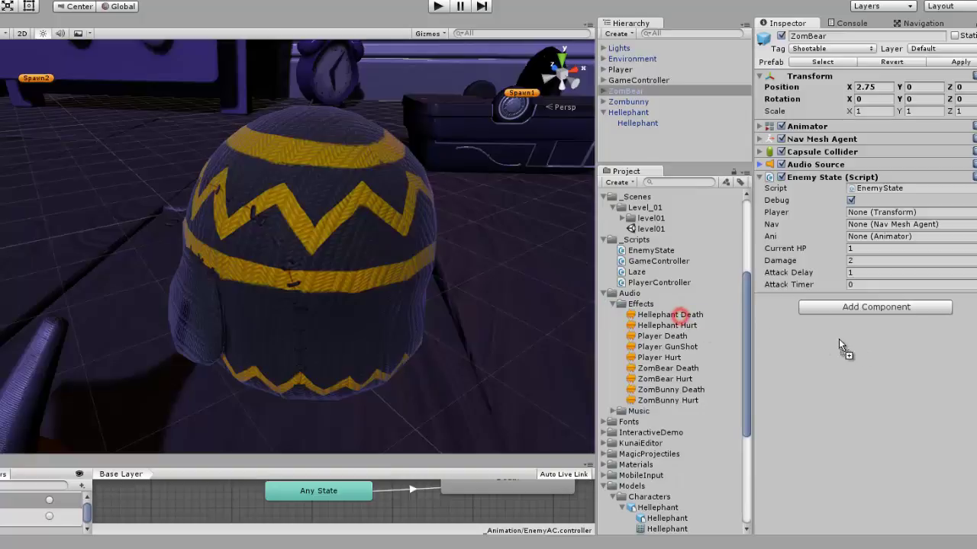
click(759, 165)
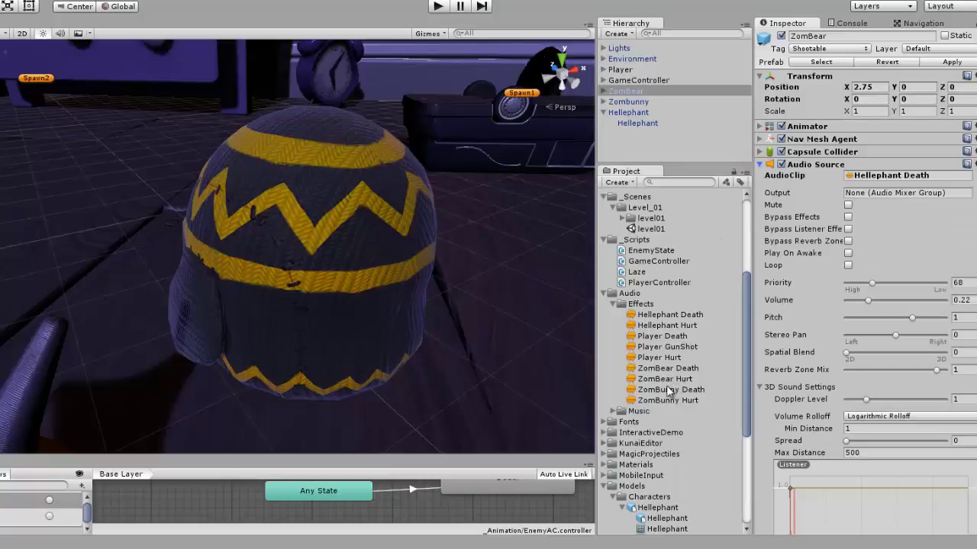
drag(667, 367, 880, 177)
Copy ZomBear's Audio Source and paste it onto Hellephant as a new component.
click(761, 164)
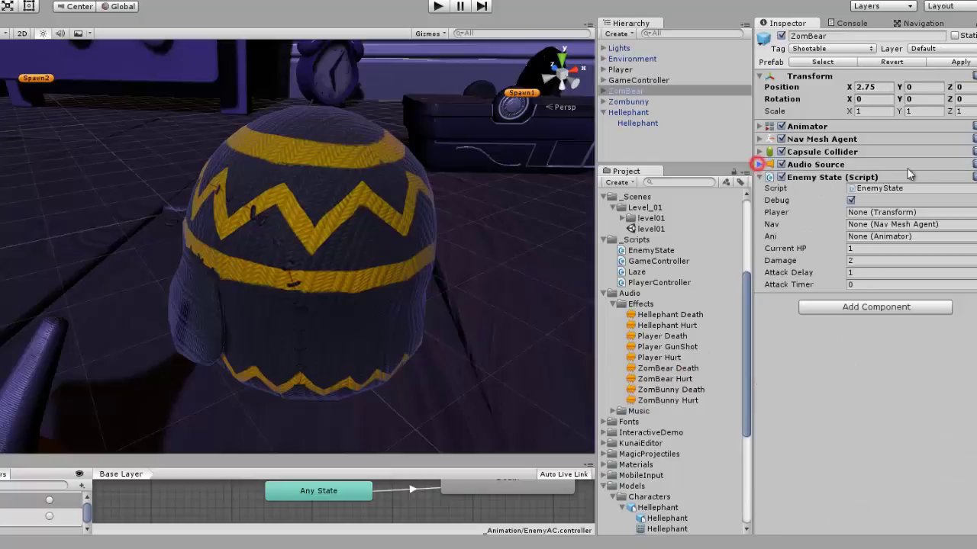
right_click(846, 177)
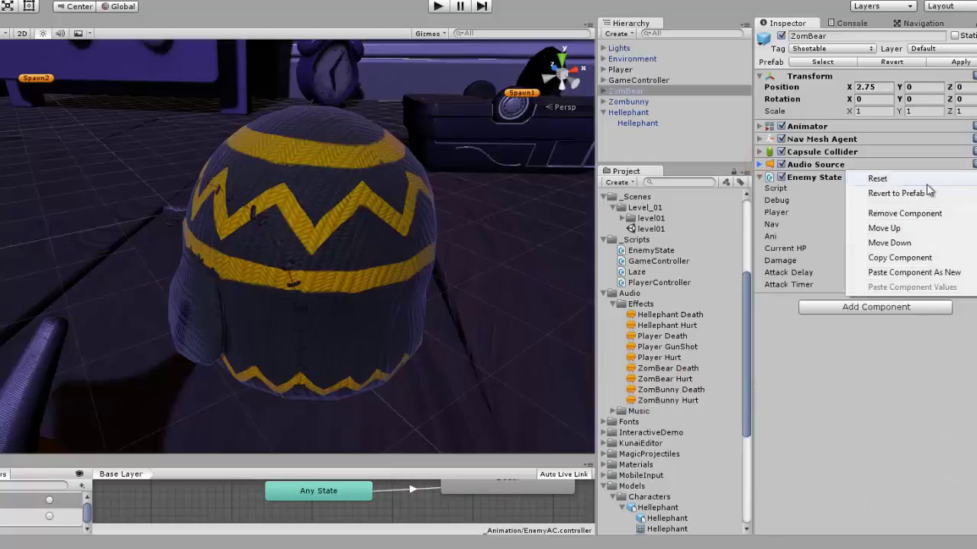
click(899, 258)
click(630, 112)
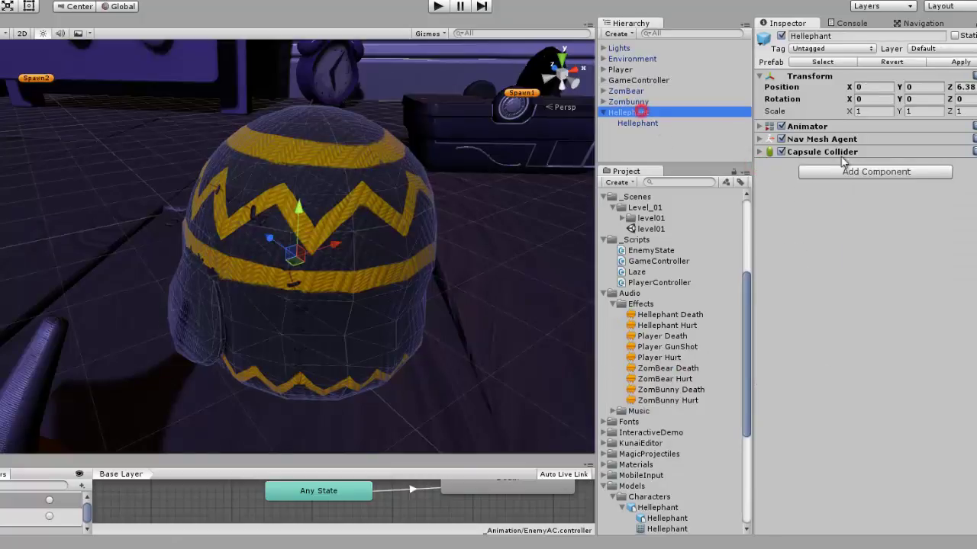
right_click(954, 152)
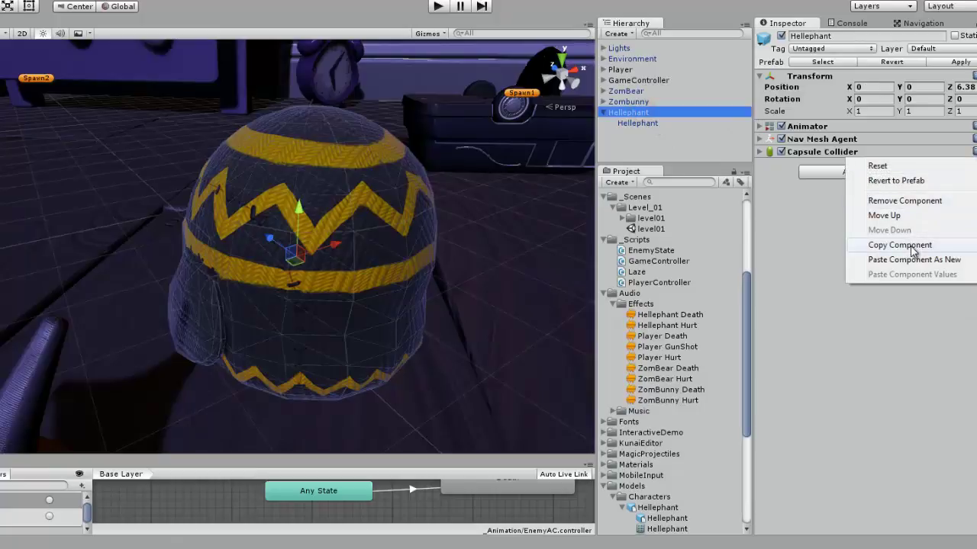
click(911, 259)
click(761, 164)
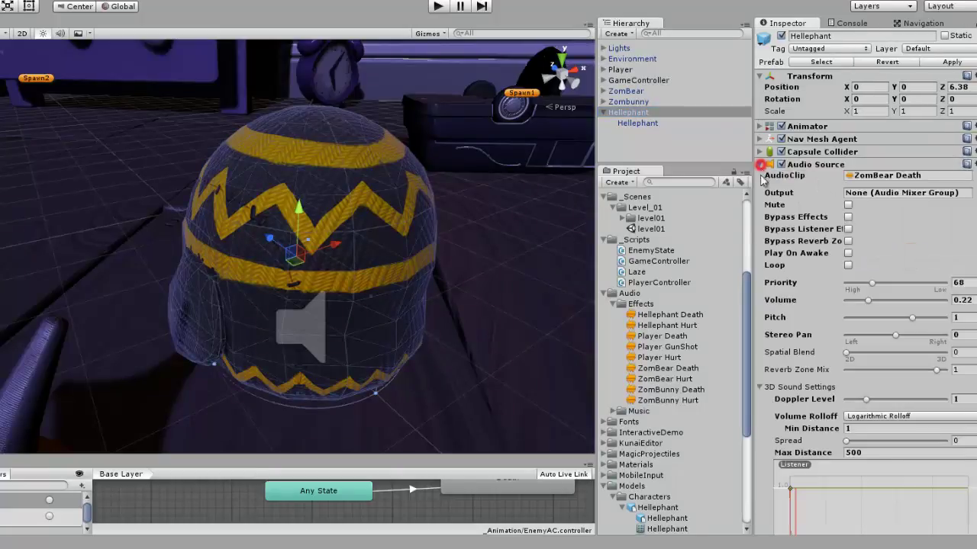
Set Hellephant's AudioClip to Hellephant Death and apply the change to its prefab.
drag(670, 315, 876, 185)
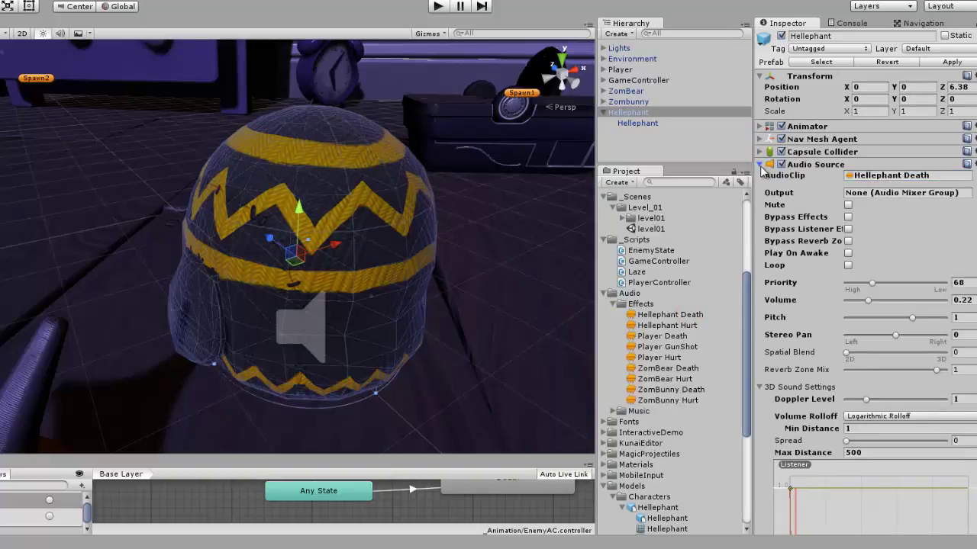
click(760, 165)
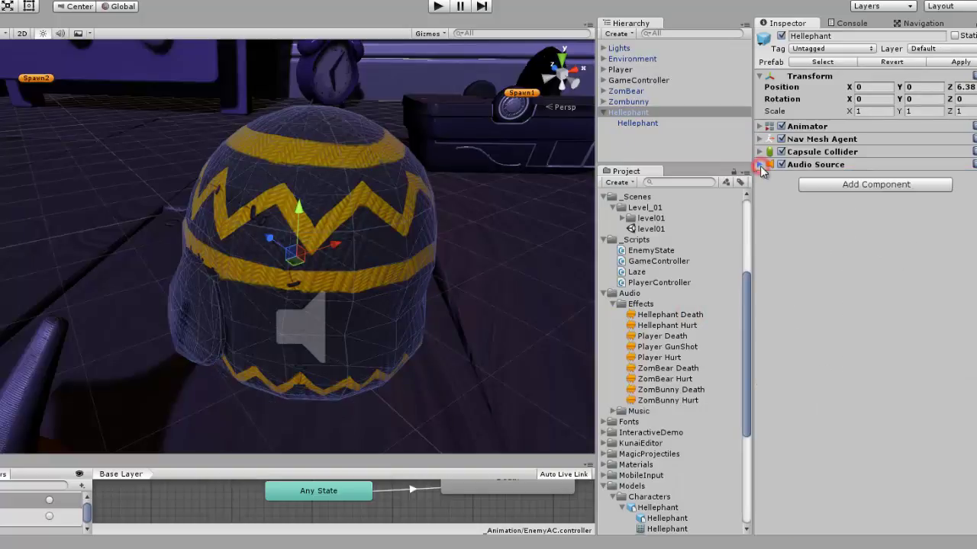
click(960, 61)
click(626, 90)
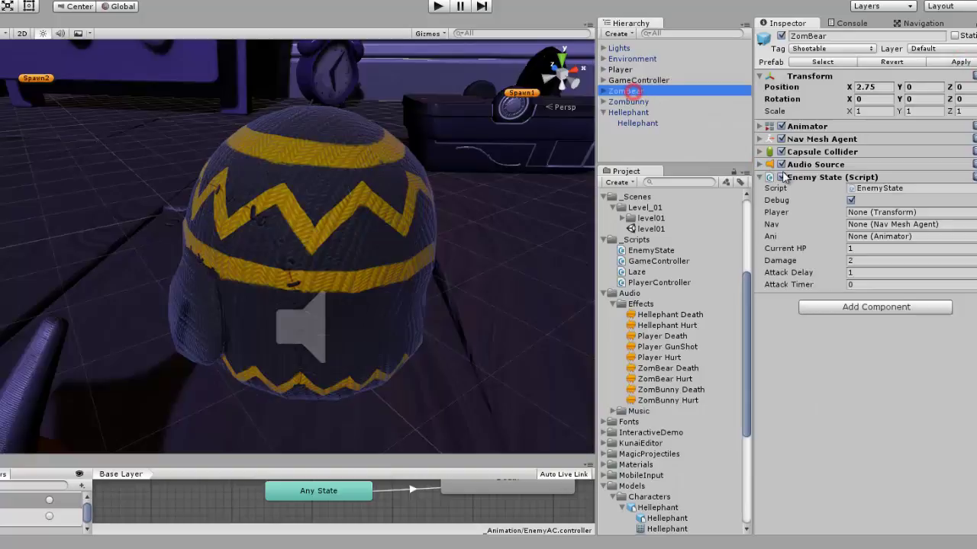
Copy ZomBear's Enemy State script onto Hellephant as a new component.
click(973, 177)
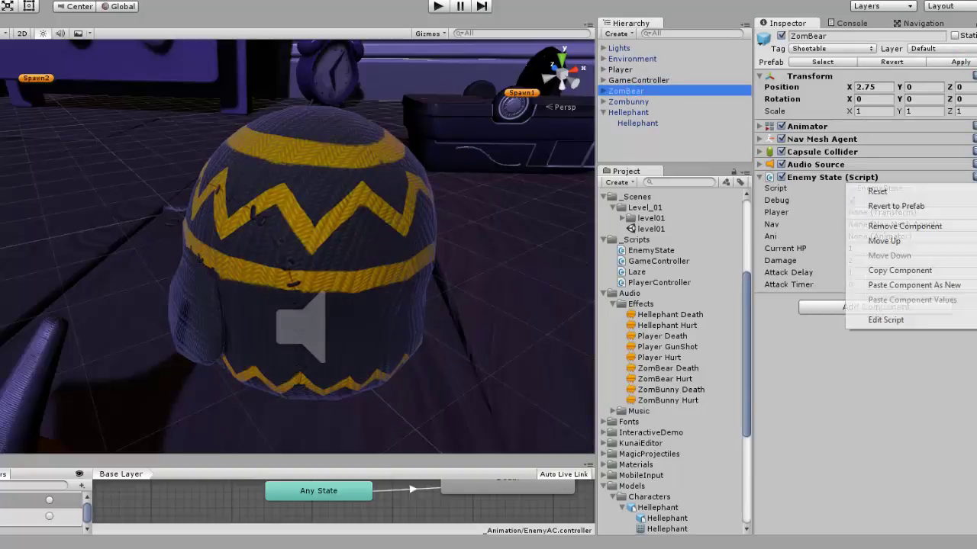
click(908, 271)
click(630, 112)
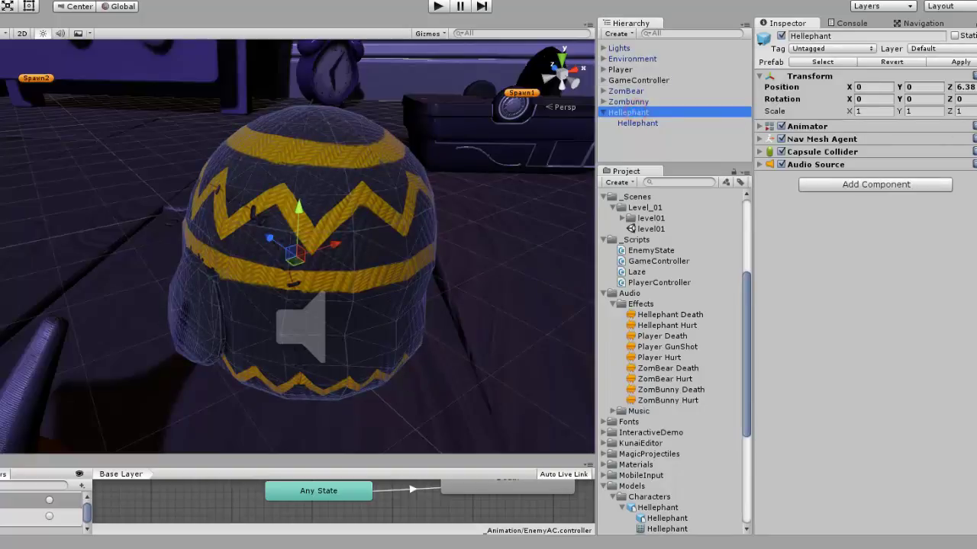
click(973, 164)
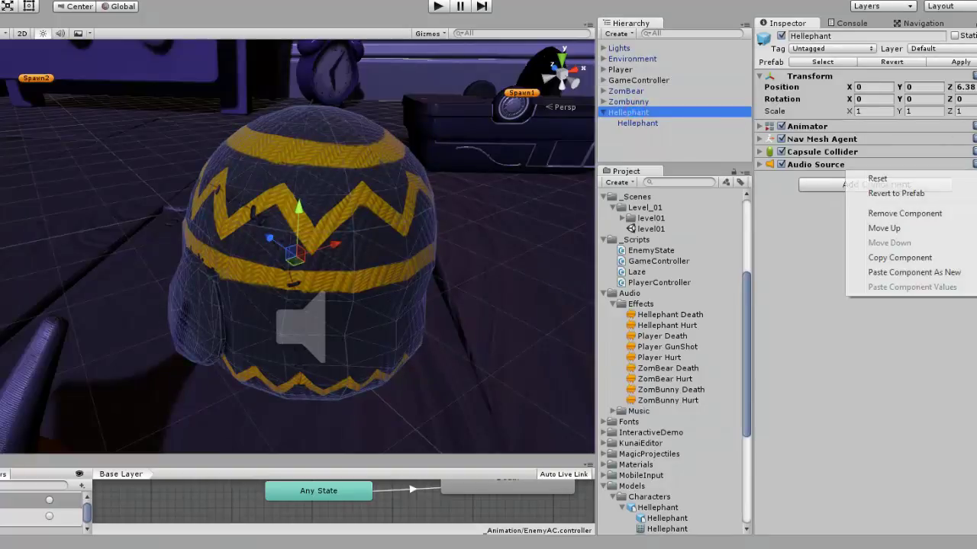
click(914, 273)
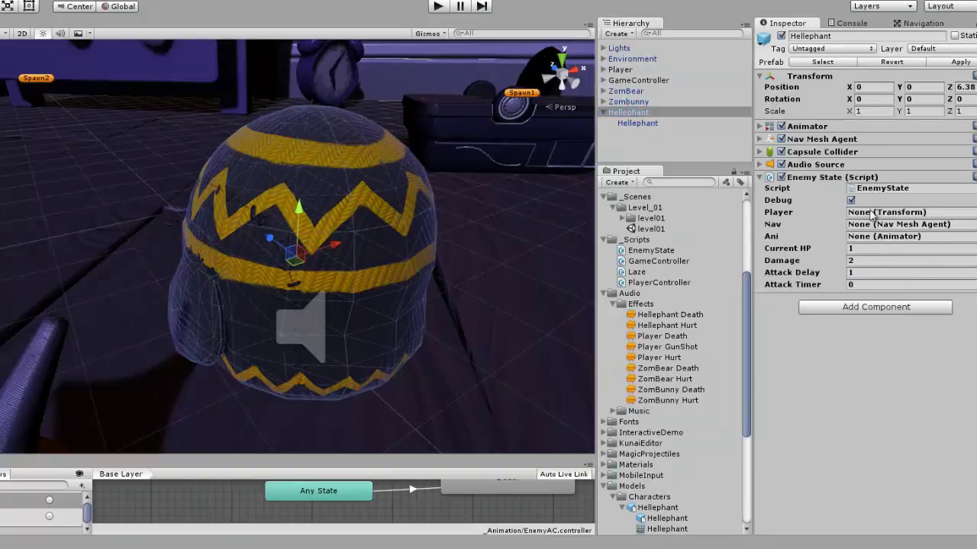
Set Hellephant's Enemy State Current HP to 3 and Damage to 5.
click(866, 248)
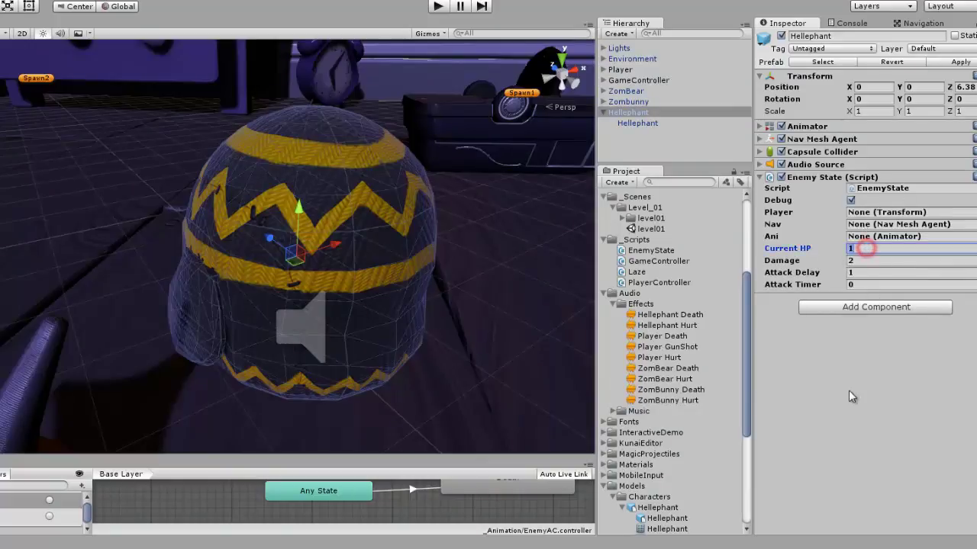
text(3)
click(869, 261)
text(5)
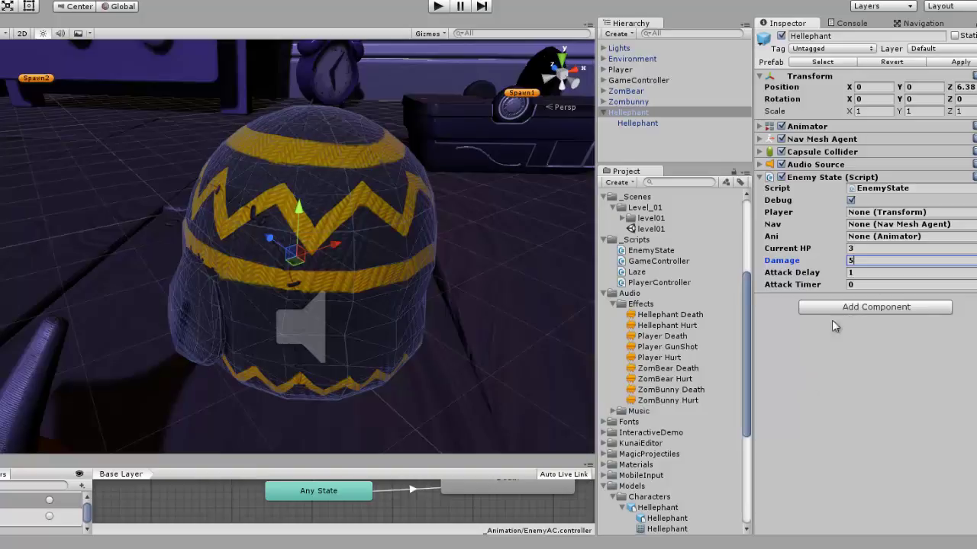
drag(746, 320, 746, 232)
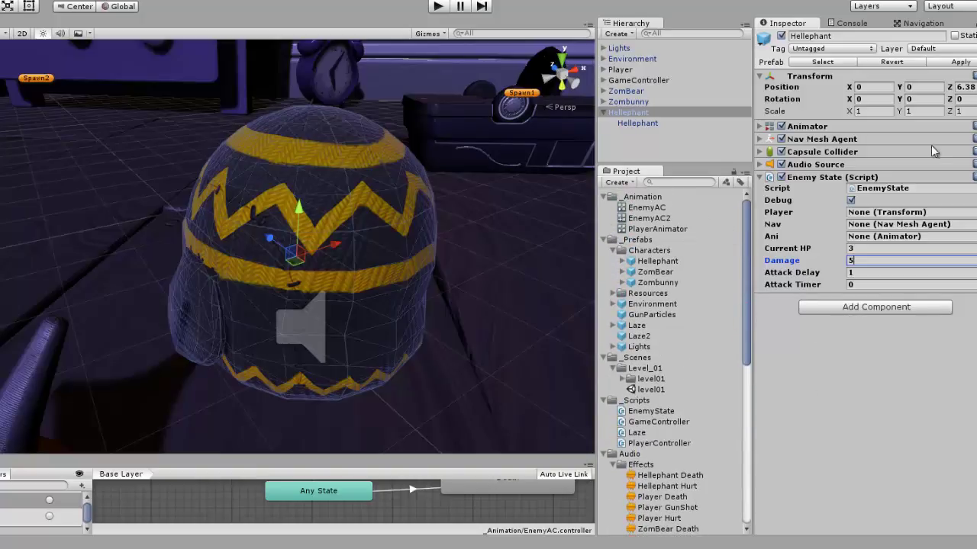
Run and stop a first playtest of Hellephant in the scene.
scroll(417, 107, down, 5)
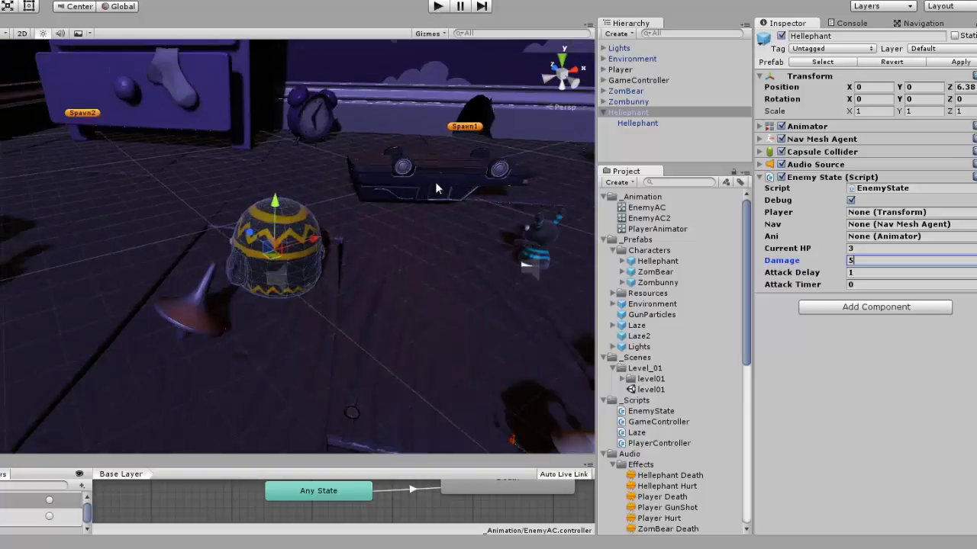
scroll(434, 182, down, 3)
scroll(411, 269, down, 3)
alt+drag(410, 258, 415, 229)
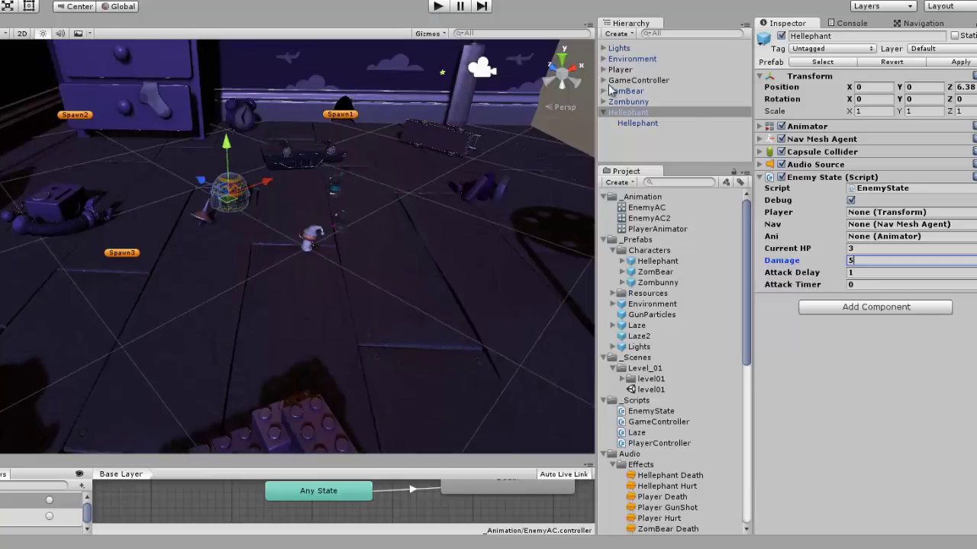
click(437, 6)
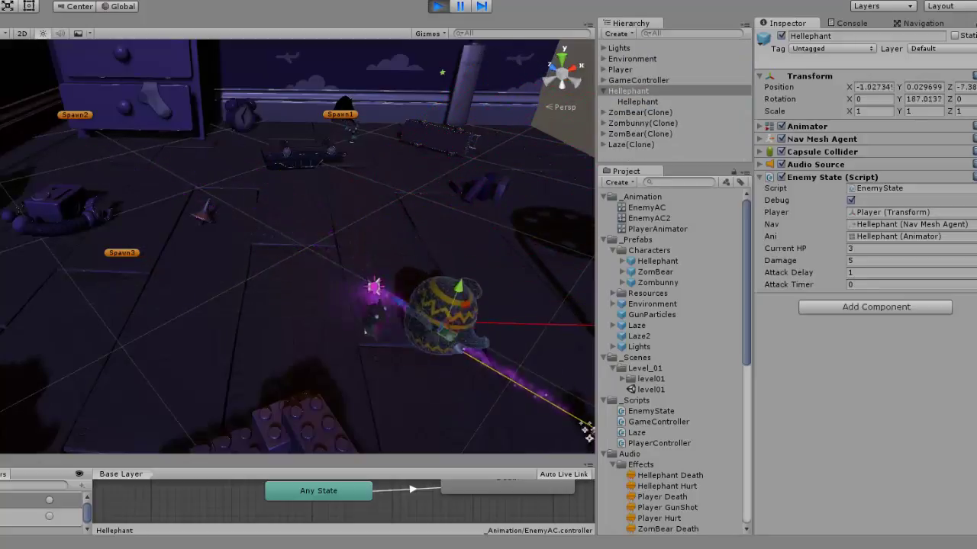
click(437, 6)
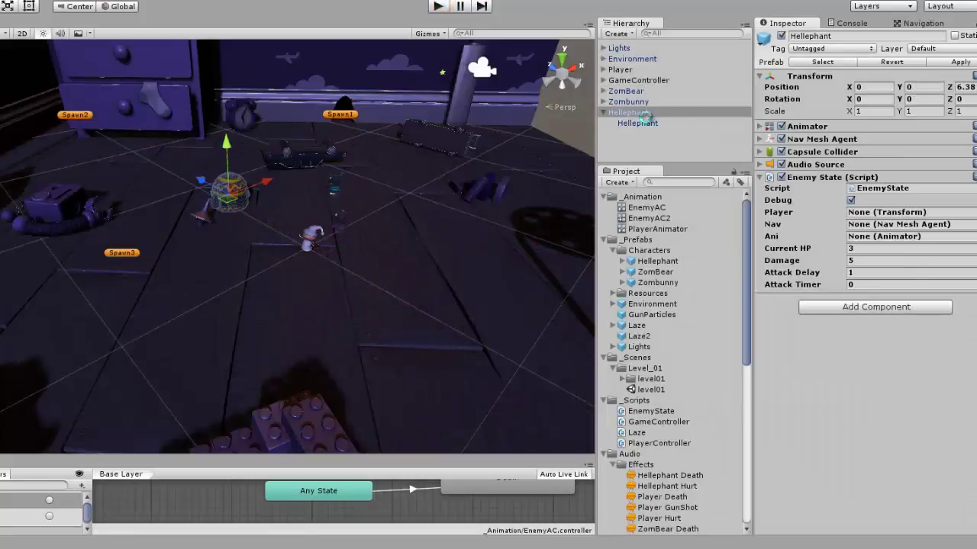
Tag Hellephant Shootable, apply to its prefab, and replay to see the StartSinking console error.
click(835, 48)
click(851, 166)
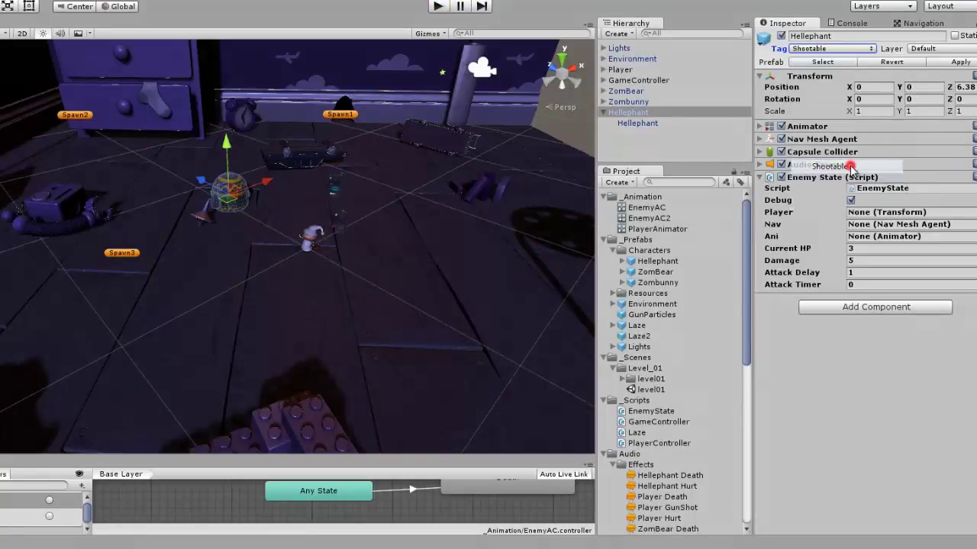
click(959, 62)
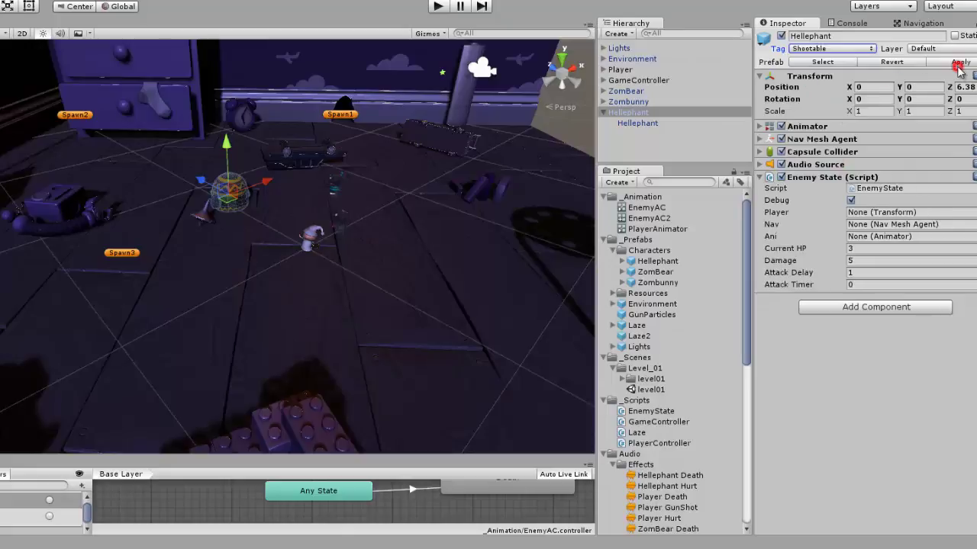
click(439, 6)
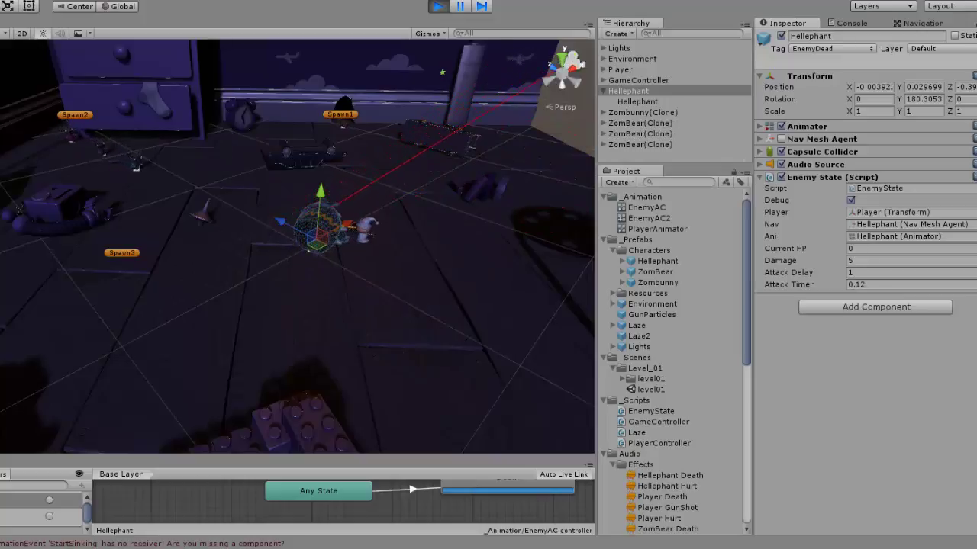
click(847, 24)
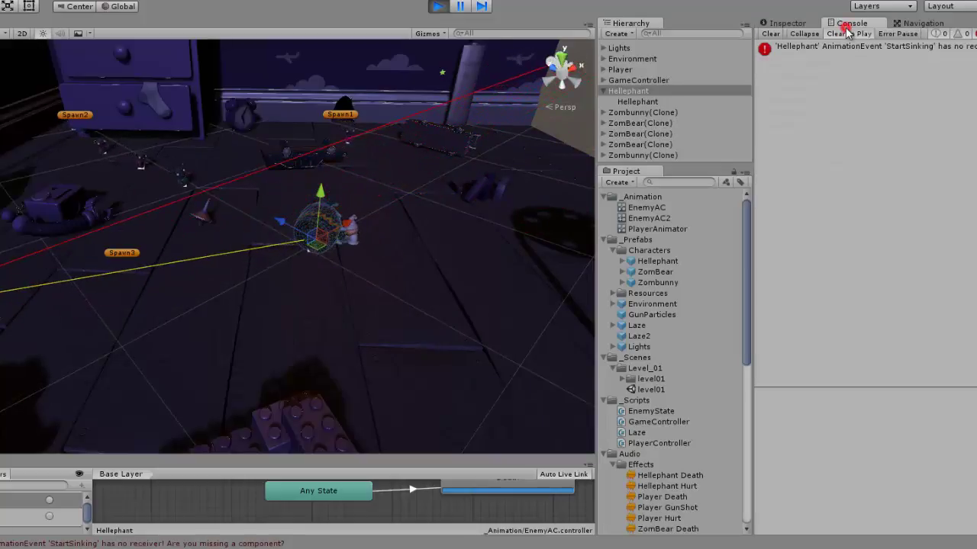
click(435, 8)
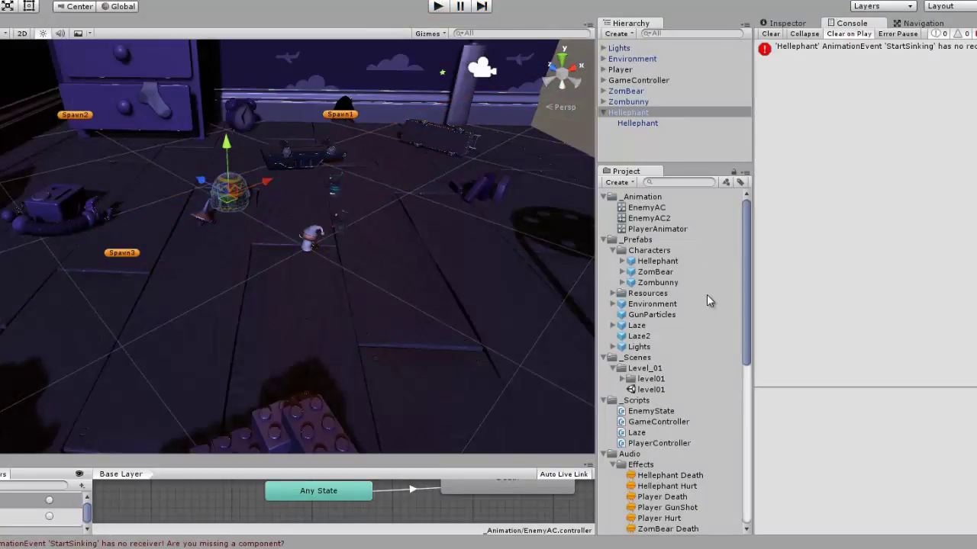
Select the Hellephant model in the Project panel to show its import settings.
click(786, 23)
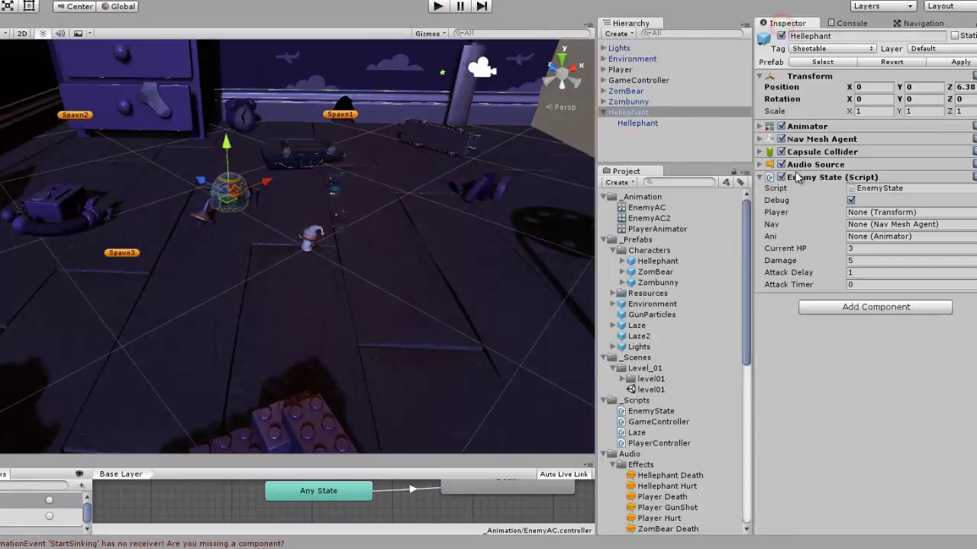
scroll(701, 309, down, 5)
scroll(701, 310, down, 5)
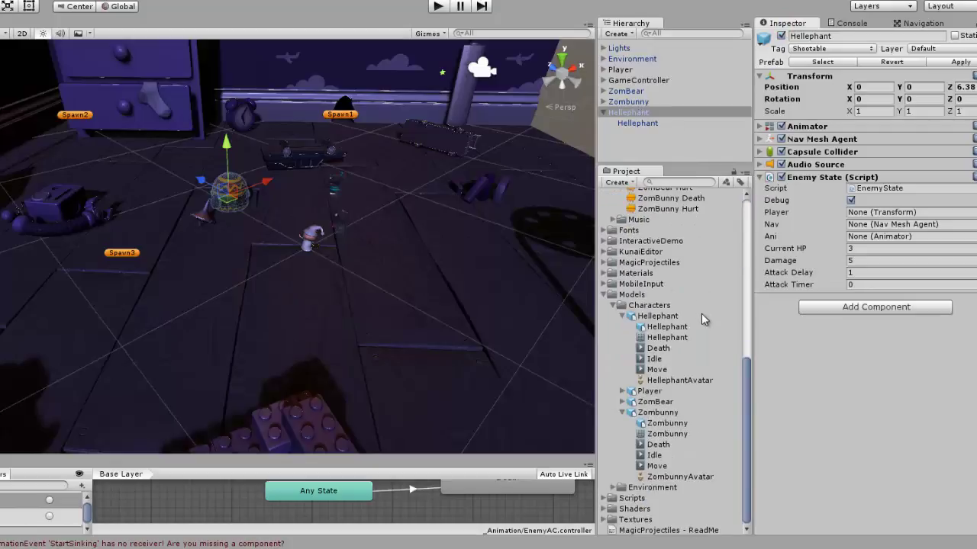
click(658, 348)
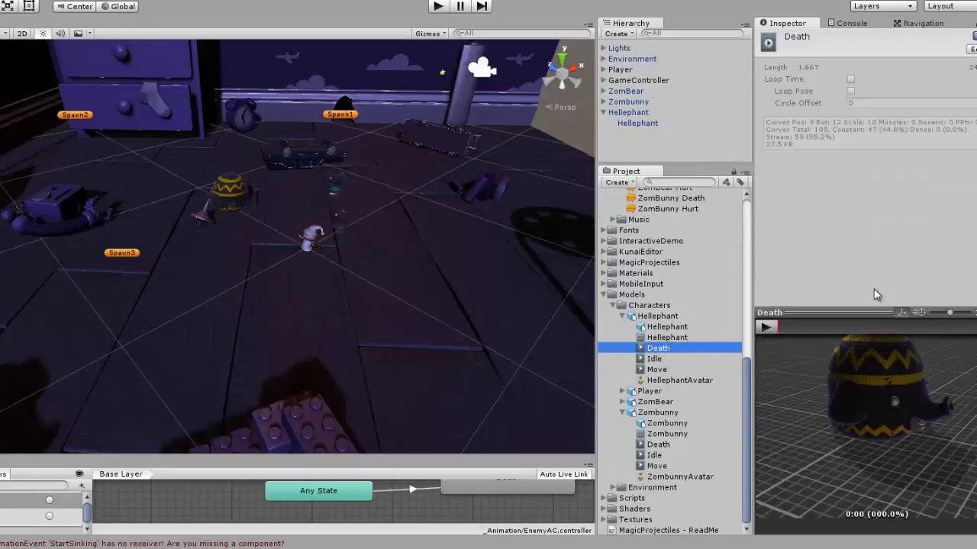
click(658, 316)
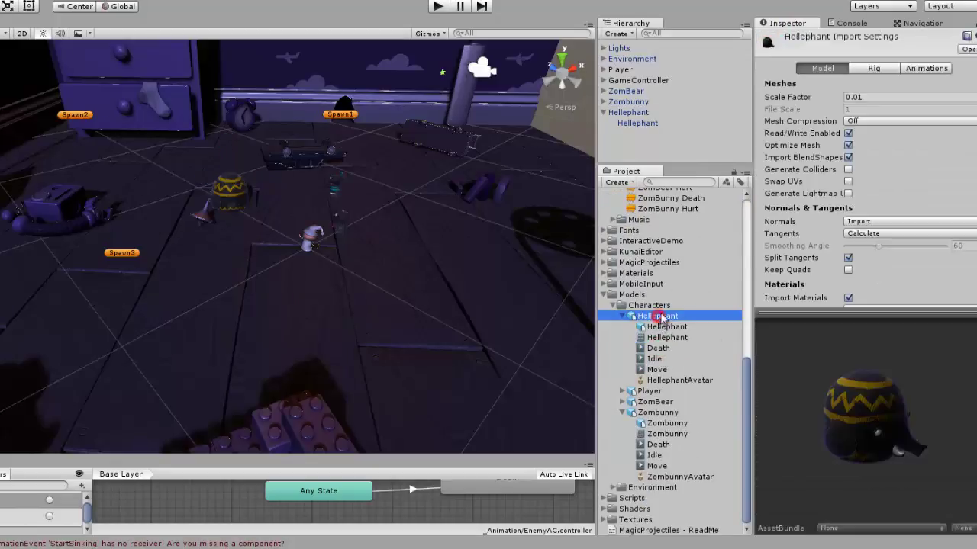
scroll(870, 191, down, 5)
scroll(901, 137, up, 5)
In the Animations tab, expand Events and select the Death clip (frames 200–240).
click(924, 68)
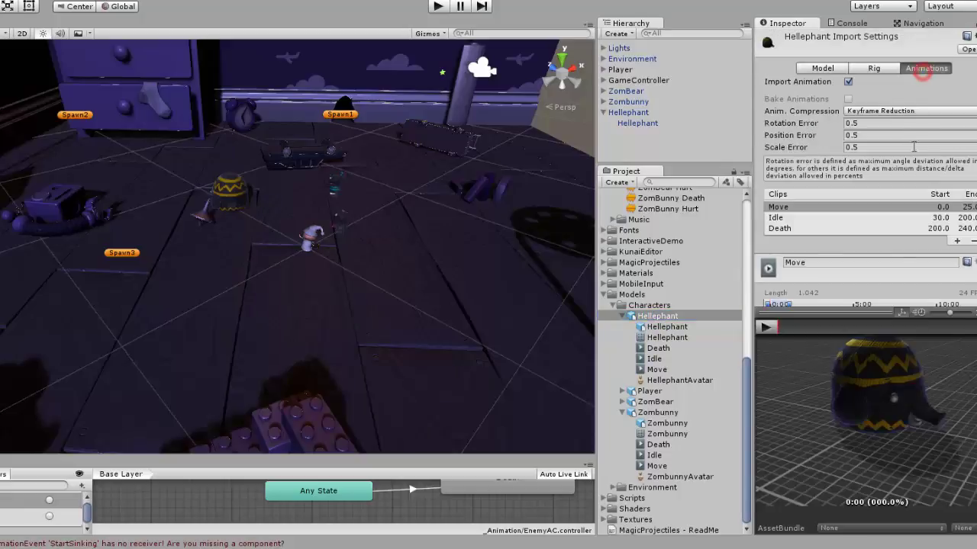
scroll(914, 152, down, 5)
scroll(915, 172, down, 1)
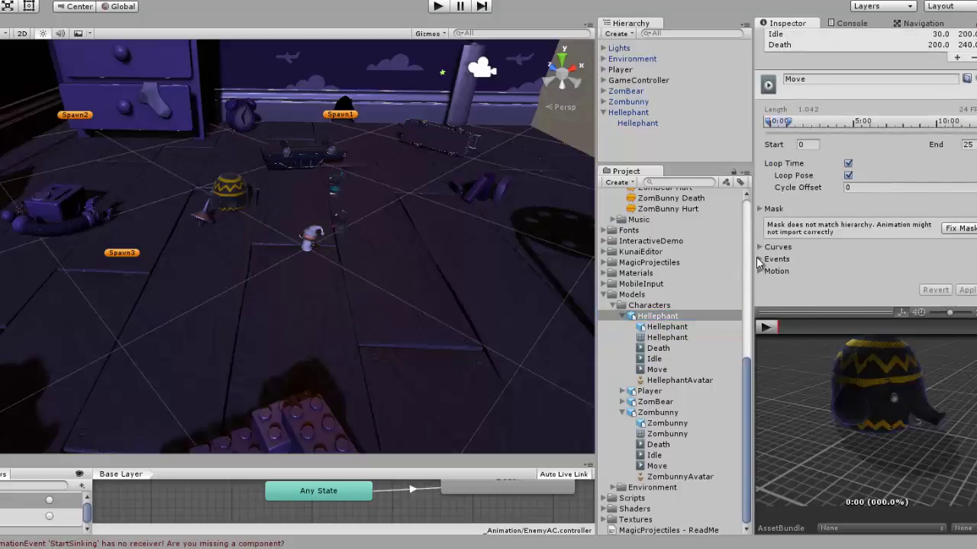
click(760, 260)
scroll(759, 260, down, 1)
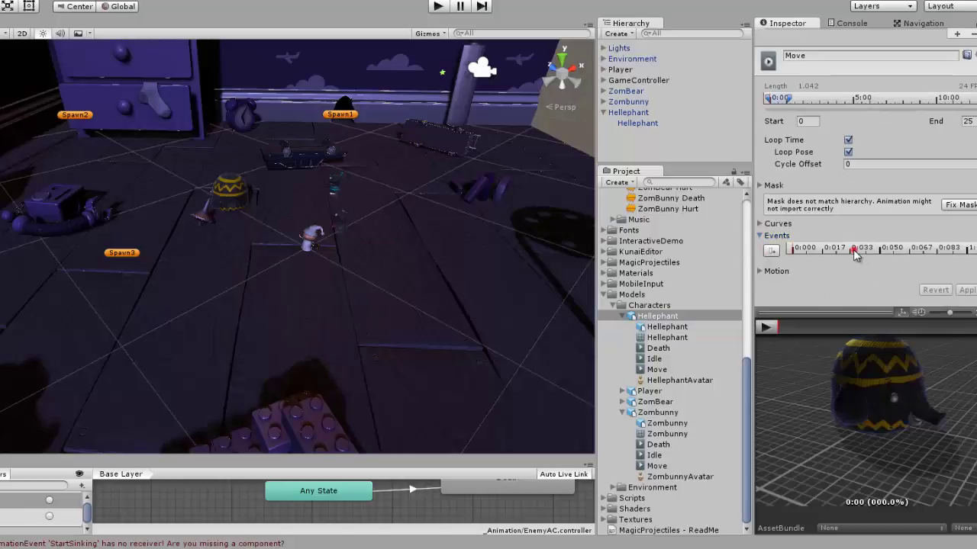
drag(855, 254, 817, 256)
click(799, 254)
scroll(821, 111, up, 2)
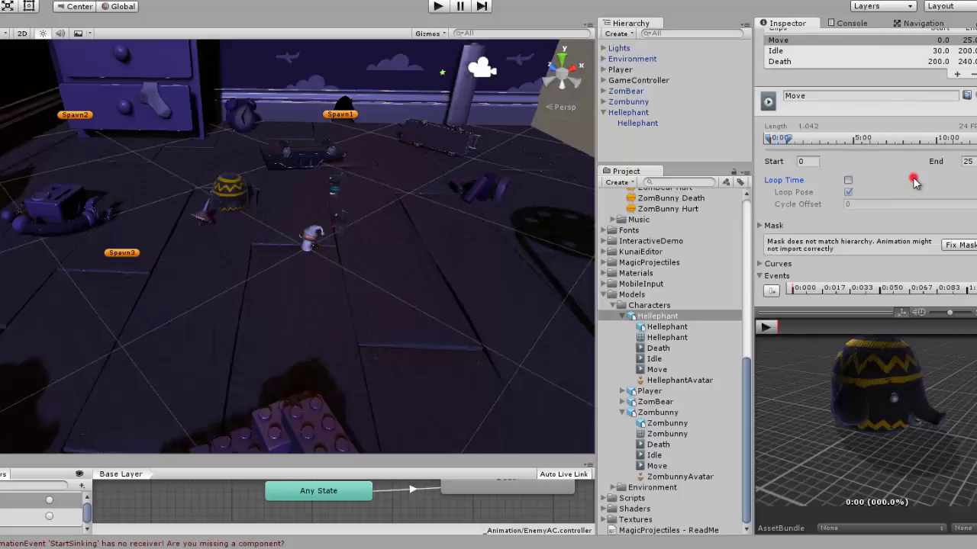
scroll(914, 179, up, 3)
click(813, 182)
scroll(922, 222, down, 4)
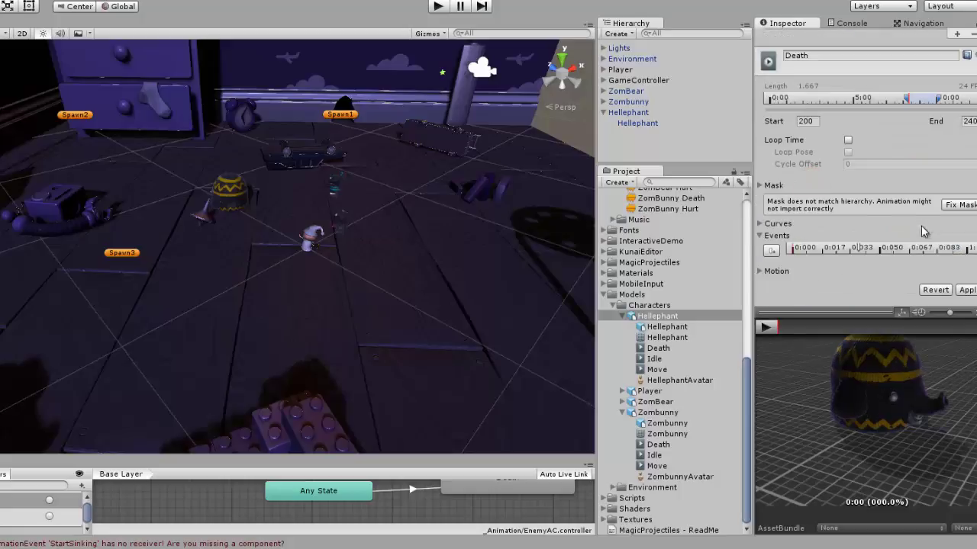
Move the Hellephant Death clip's StartSinking event to just past 0:083.
double_click(860, 249)
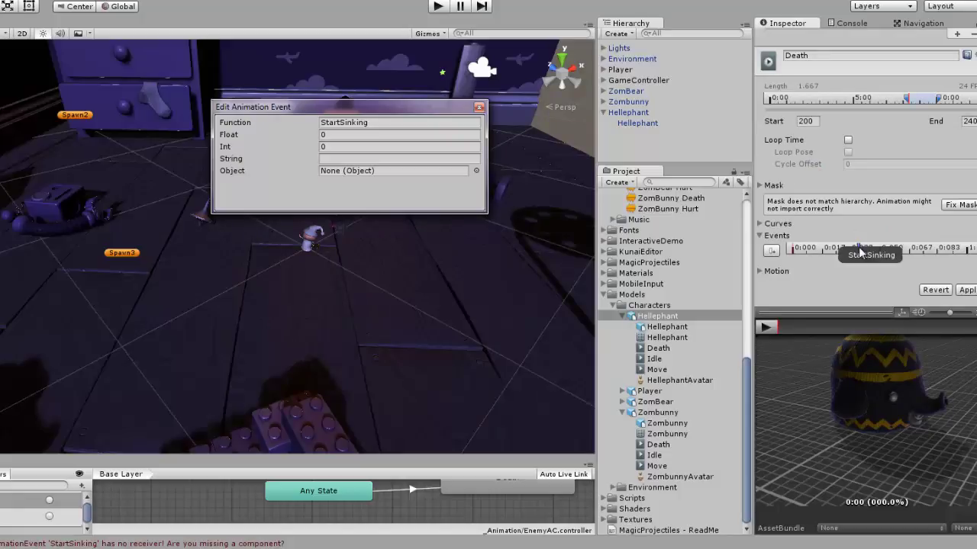
mouse_move(860, 249)
mouse_down()
mouse_move(943, 249)
mouse_move(924, 251)
mouse_up()
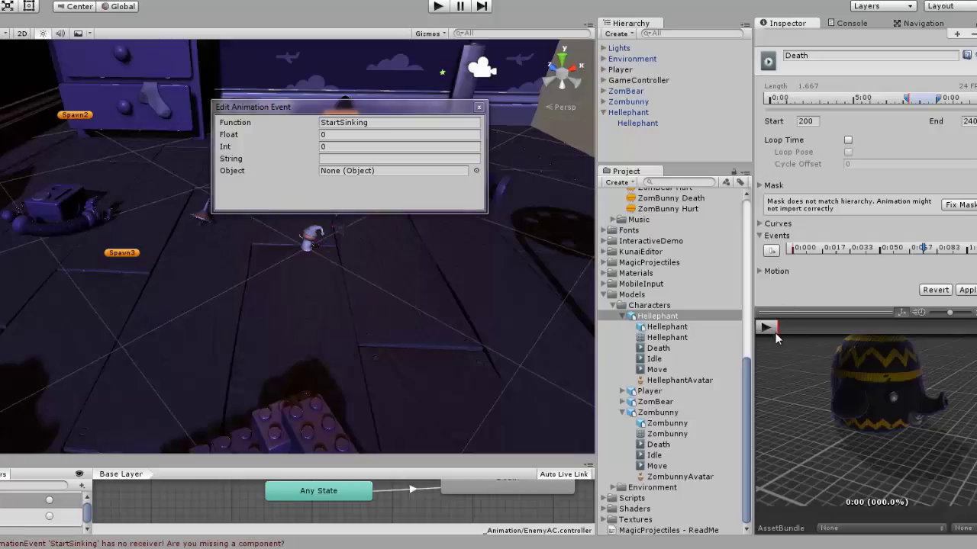
drag(792, 325, 972, 329)
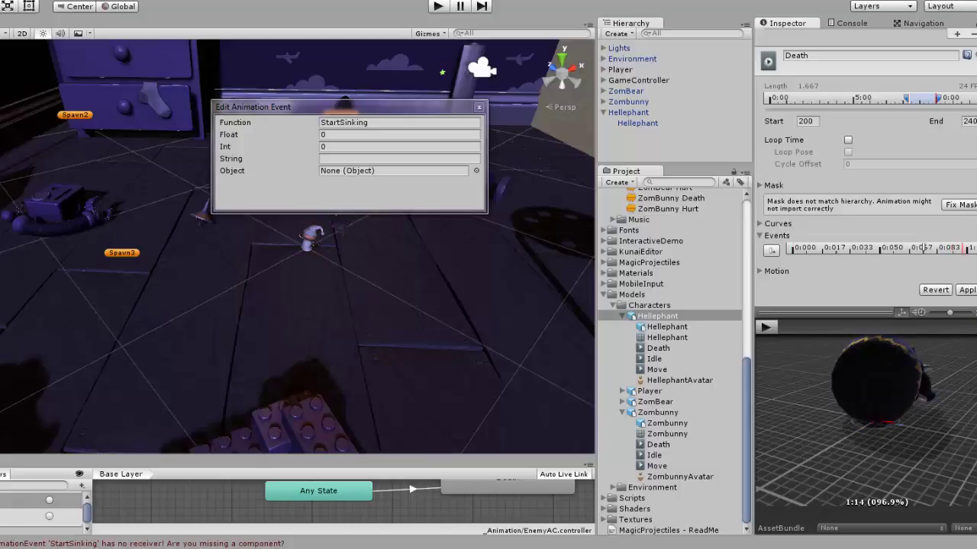
drag(925, 251, 968, 252)
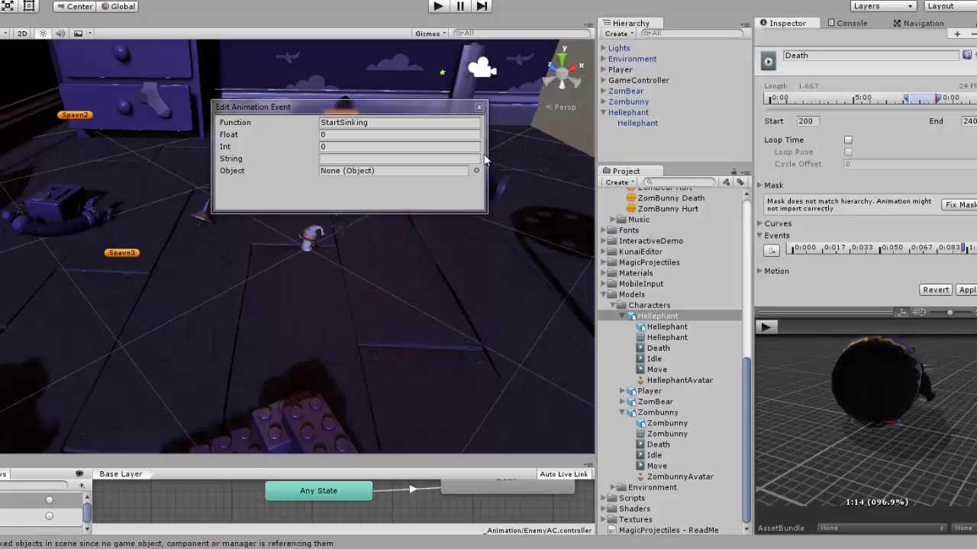
click(480, 107)
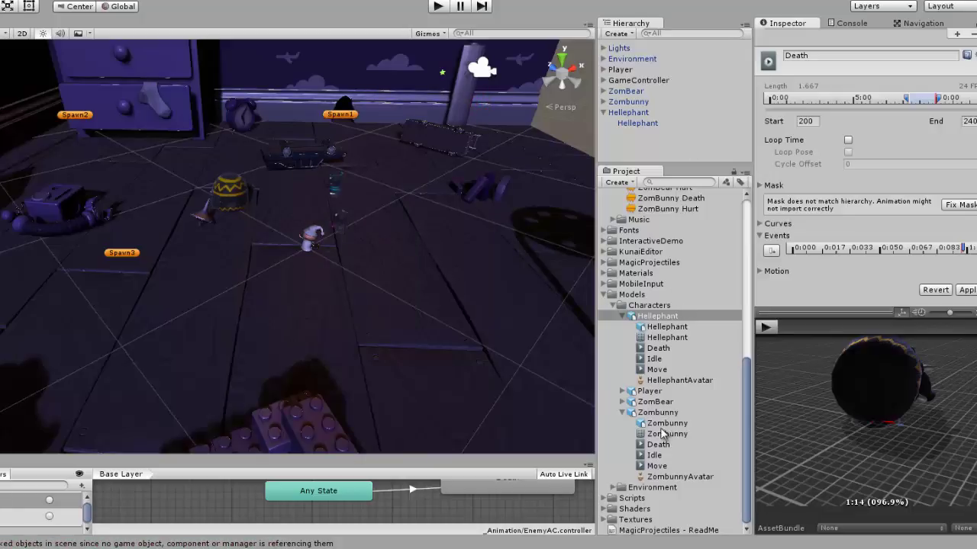
Apply the pending Hellephant import changes and inspect Zombunny's Death clip EnemyDead event for comparison.
click(663, 414)
click(498, 287)
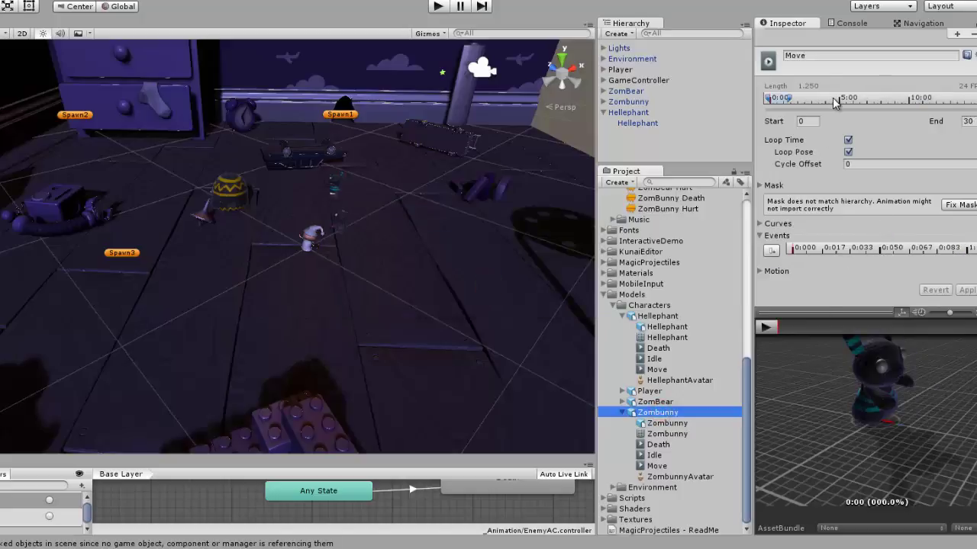
scroll(878, 125, up, 5)
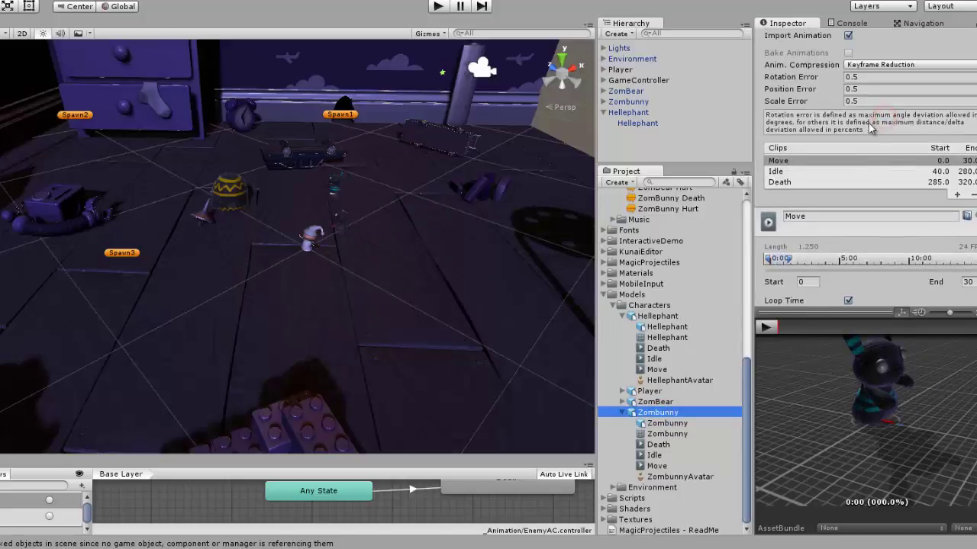
click(786, 182)
scroll(789, 182, down, 5)
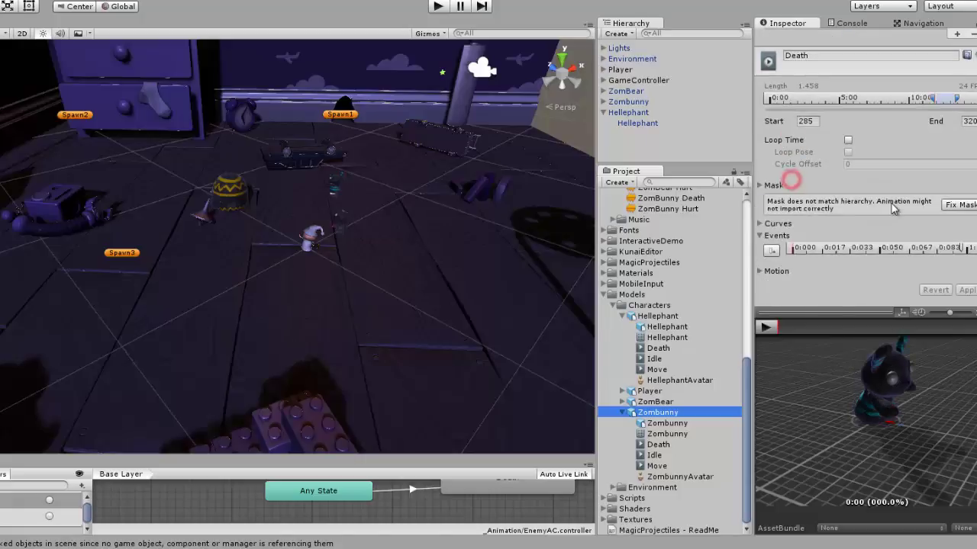
double_click(960, 250)
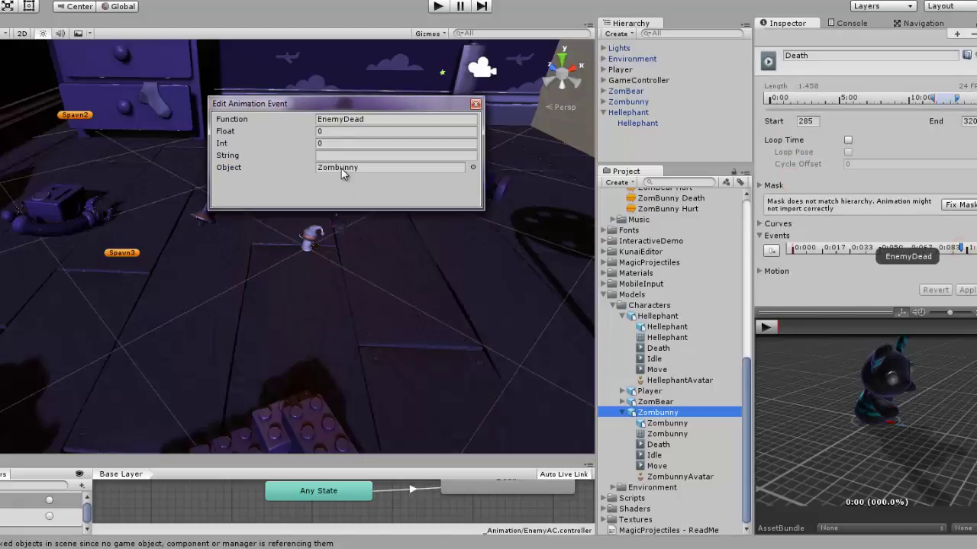
click(475, 105)
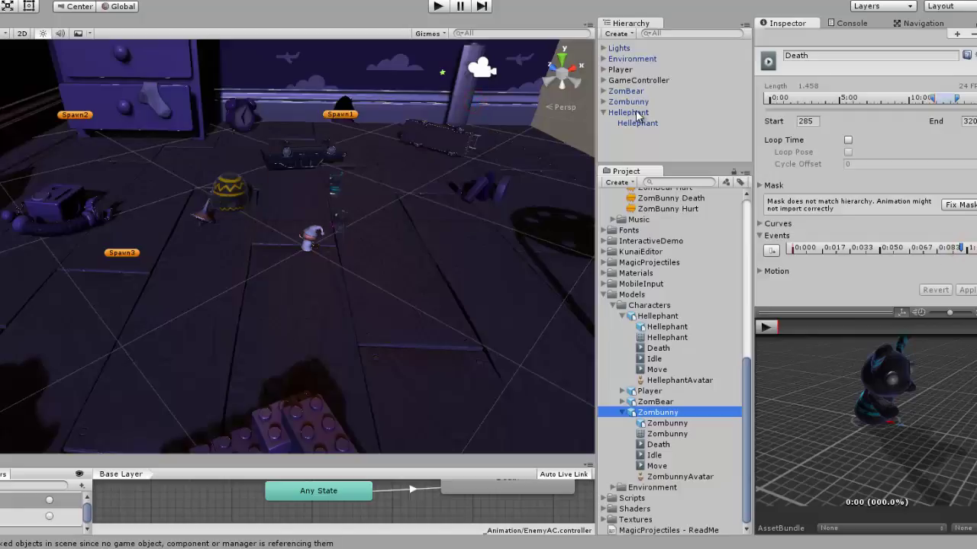
Reopen the Hellephant Death event, set its Object to the Hellephant prefab, and select the function name.
click(658, 316)
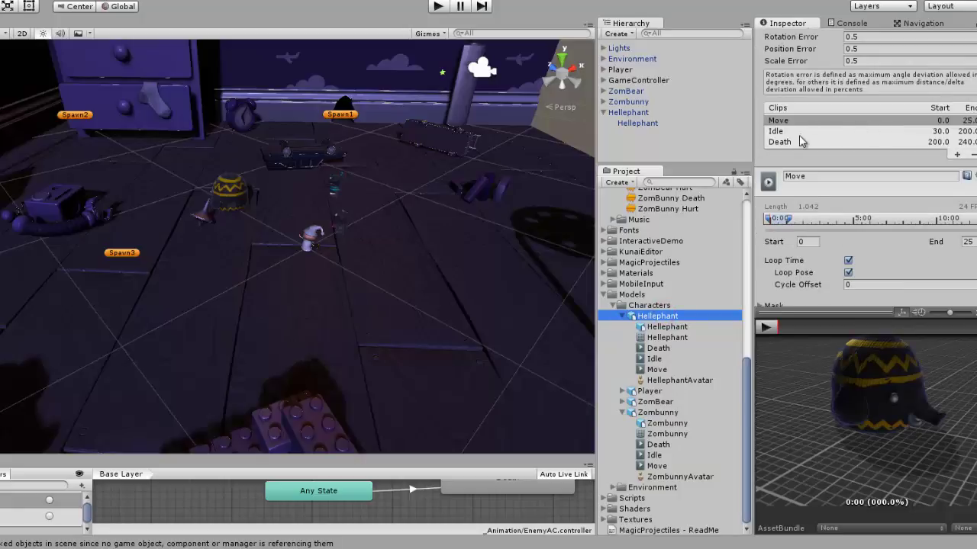
click(780, 142)
scroll(866, 185, down, 3)
double_click(963, 248)
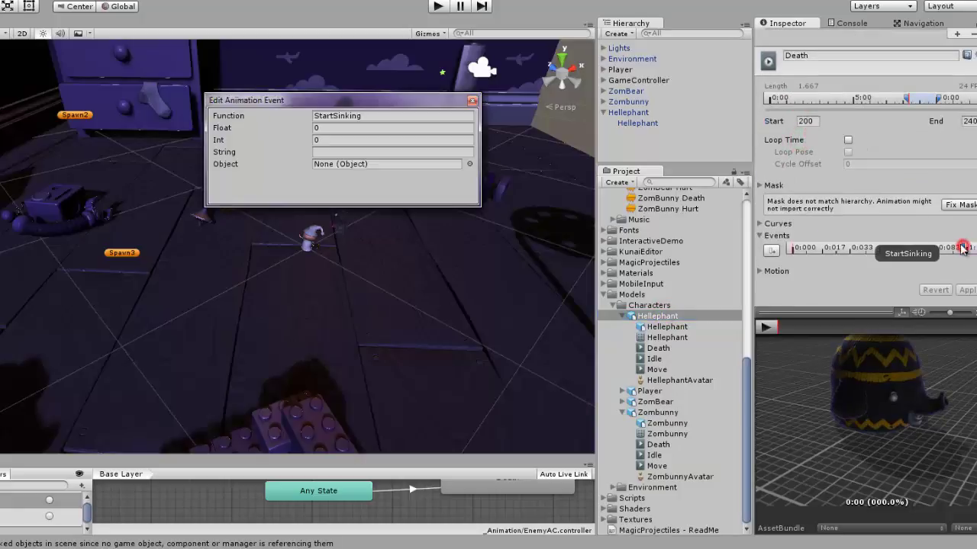
scroll(654, 260, up, 5)
scroll(656, 260, up, 5)
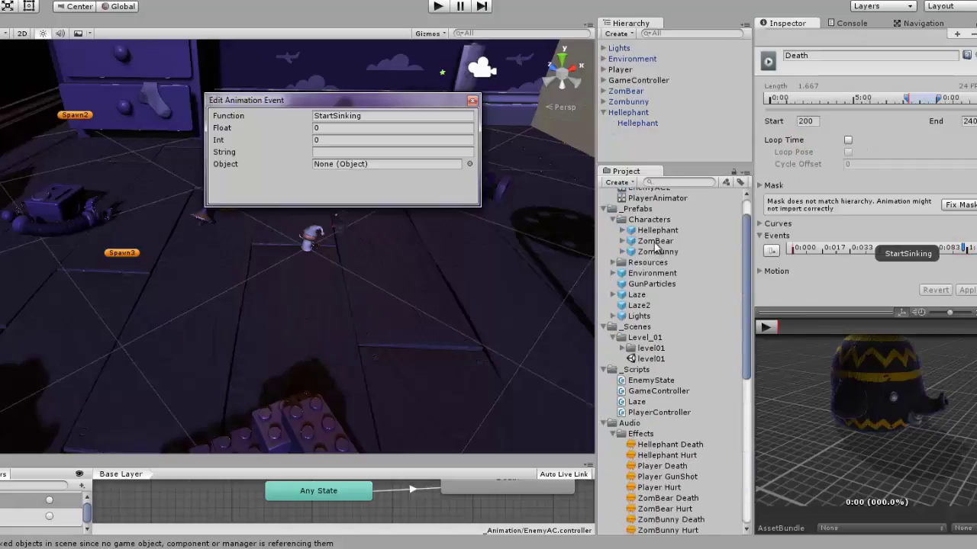
scroll(661, 263, up, 1)
drag(657, 261, 376, 164)
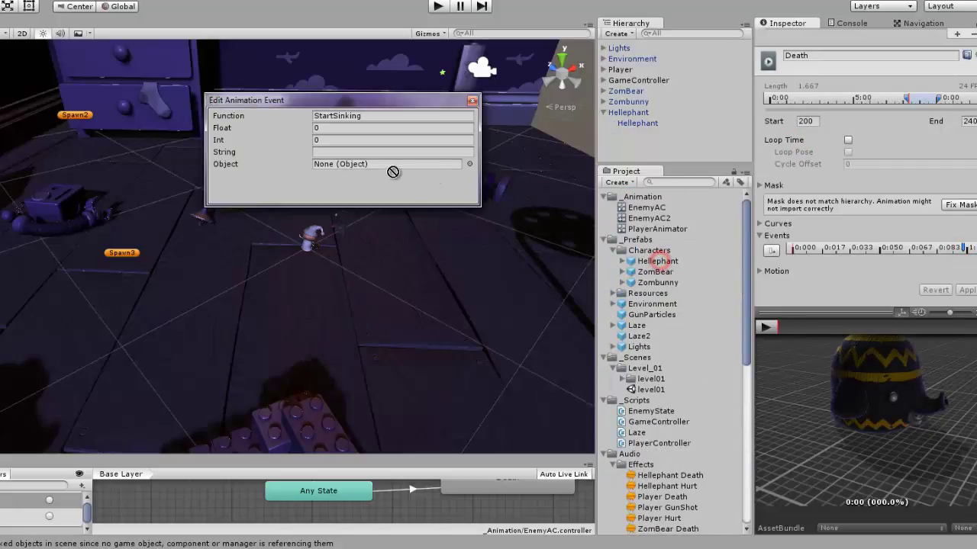
click(352, 117)
text(EnemyDead)
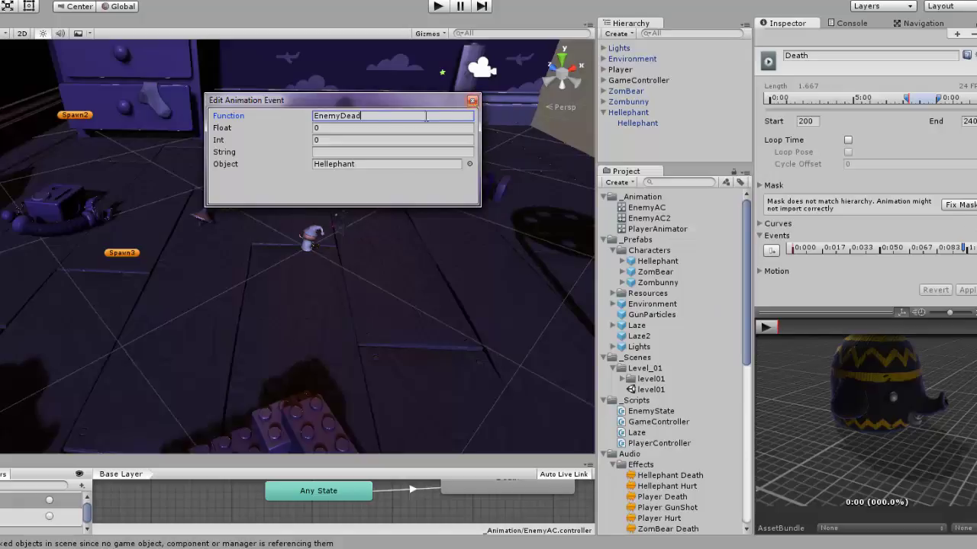
Close the event editor with EnemyDead set and clear the Console log.
click(472, 102)
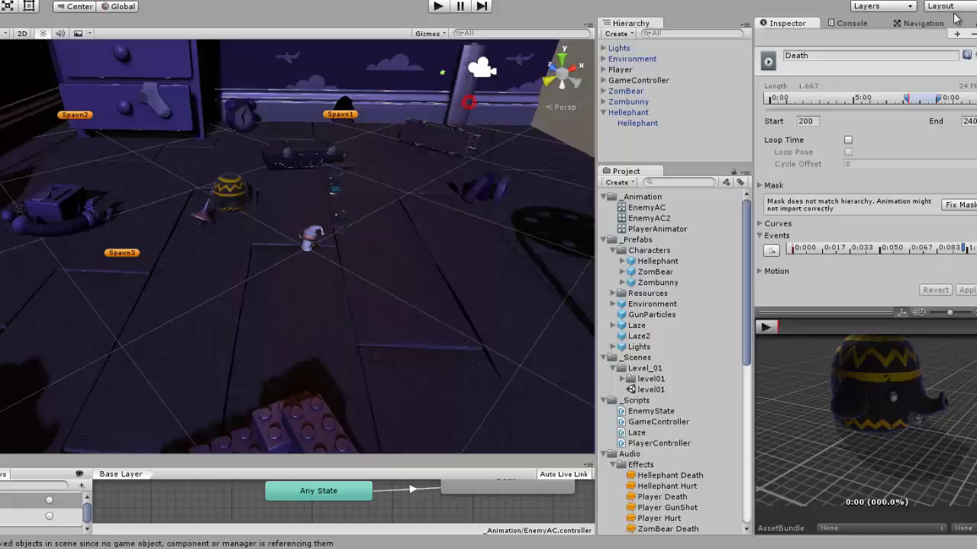
click(851, 23)
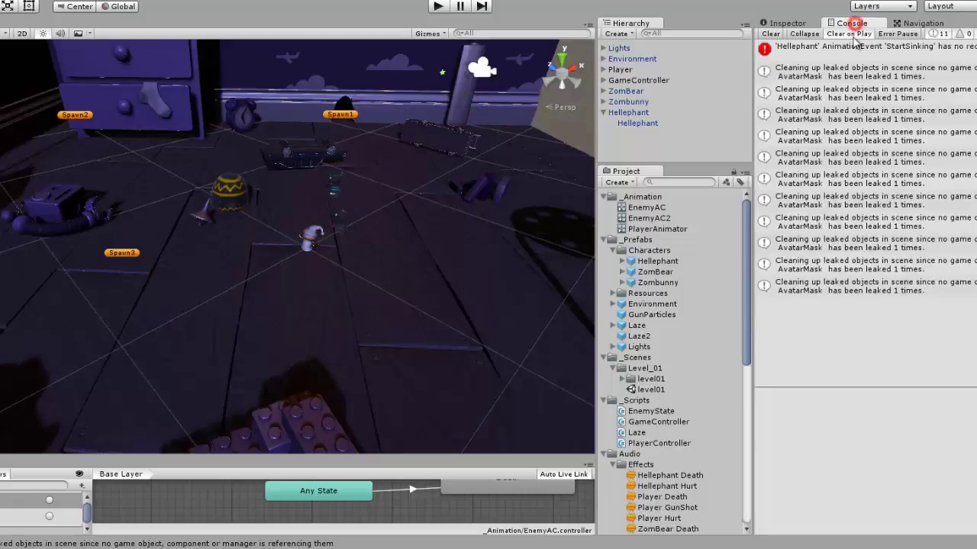
click(771, 33)
Play-test the level, apply the Hellephant import settings, and show Hellephant's components.
click(438, 6)
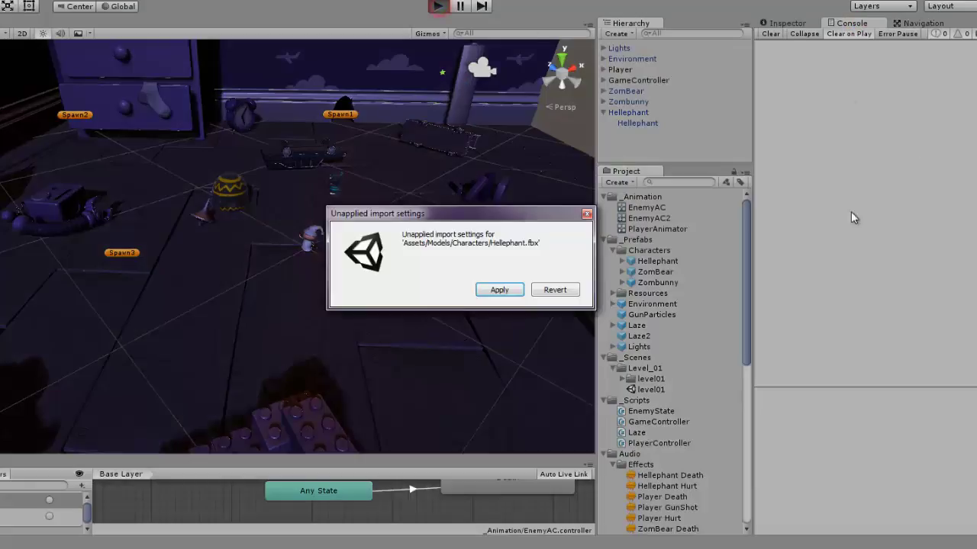
click(501, 291)
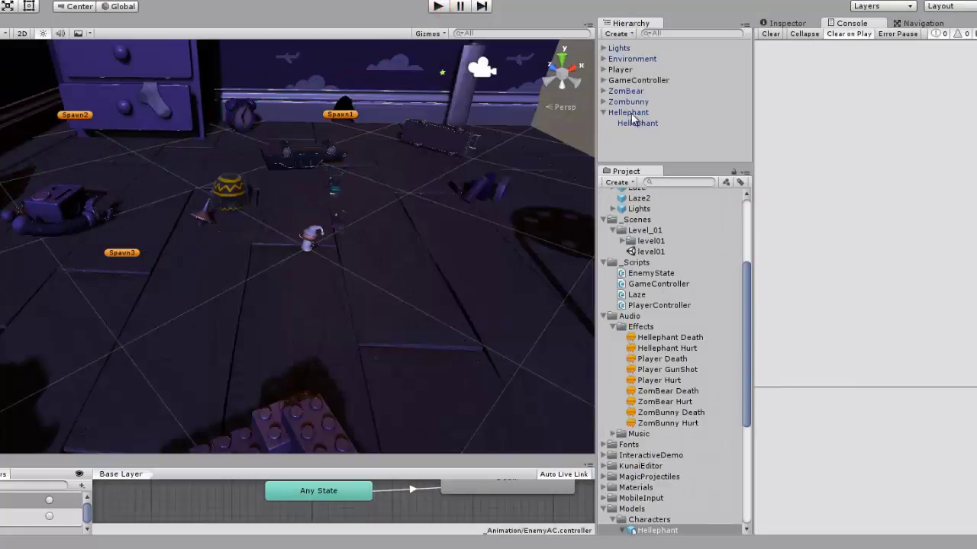
click(631, 113)
click(792, 22)
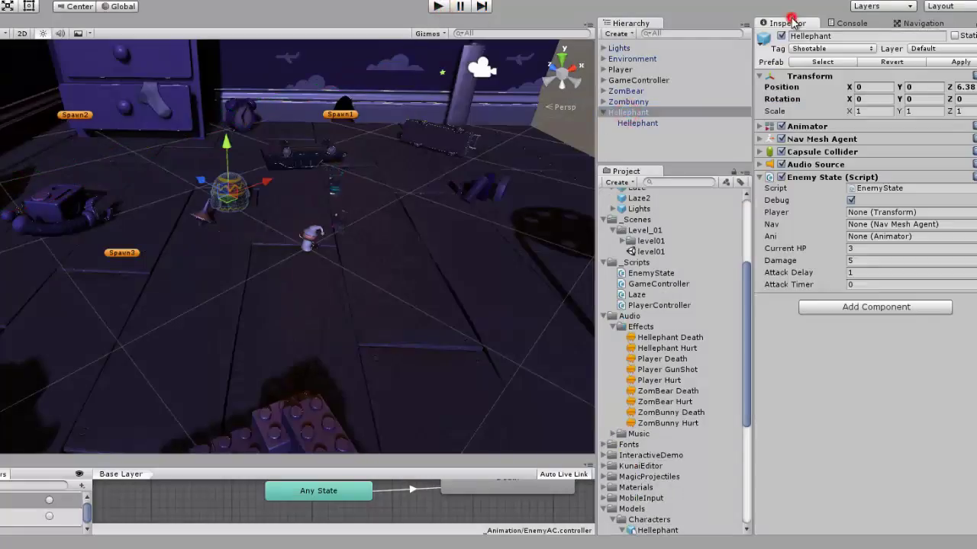
Set GameController's Zombies list size to 3 with Hellephant in Element 2.
click(663, 81)
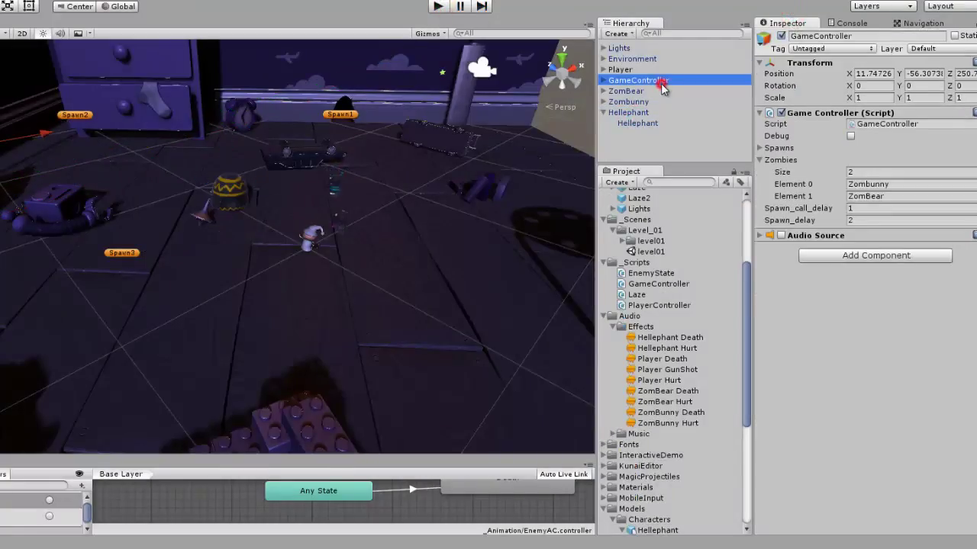
click(870, 174)
text(3)
key(Return)
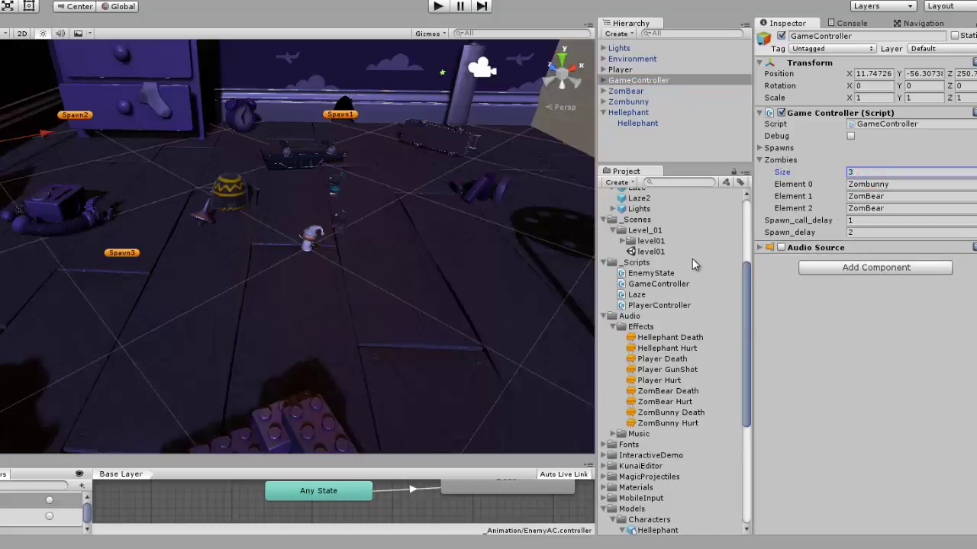
scroll(693, 264, up, 5)
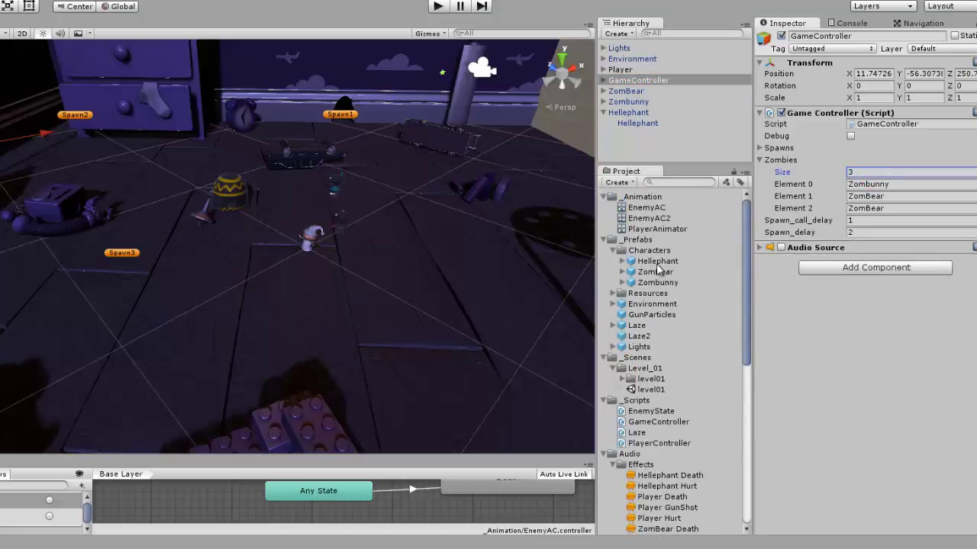
drag(810, 242, 883, 210)
Expand the Spawns list and duplicate Spawn3 into a new Spawn4.
click(760, 148)
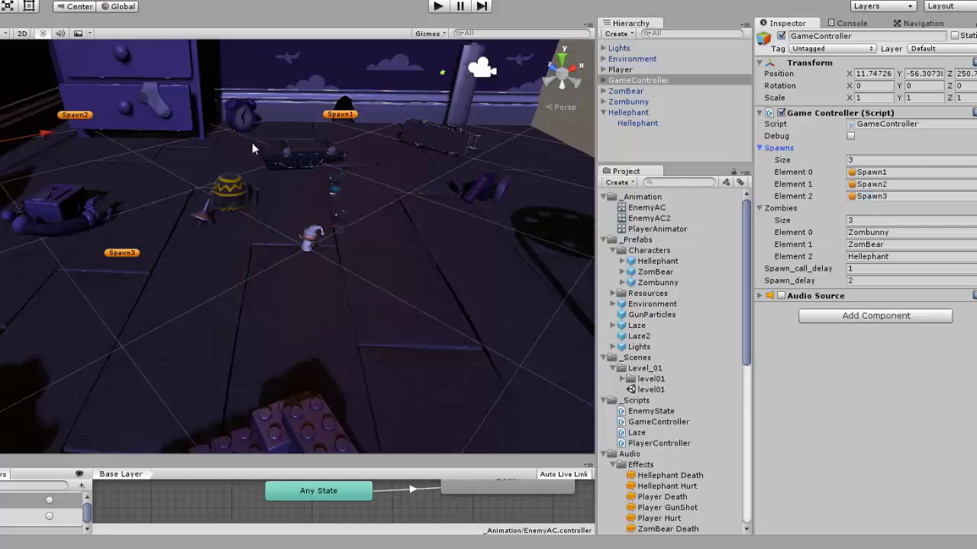
click(849, 196)
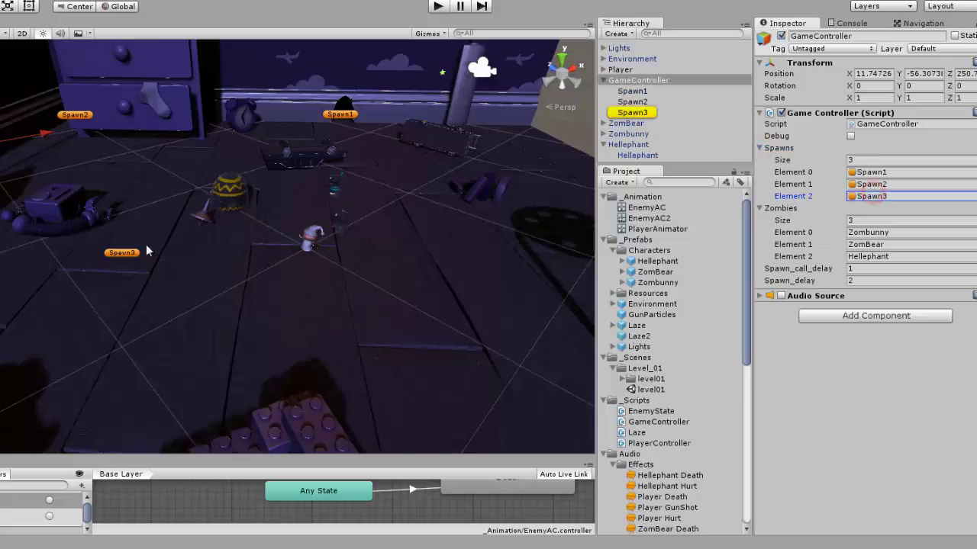
click(646, 114)
key(ctrl+d)
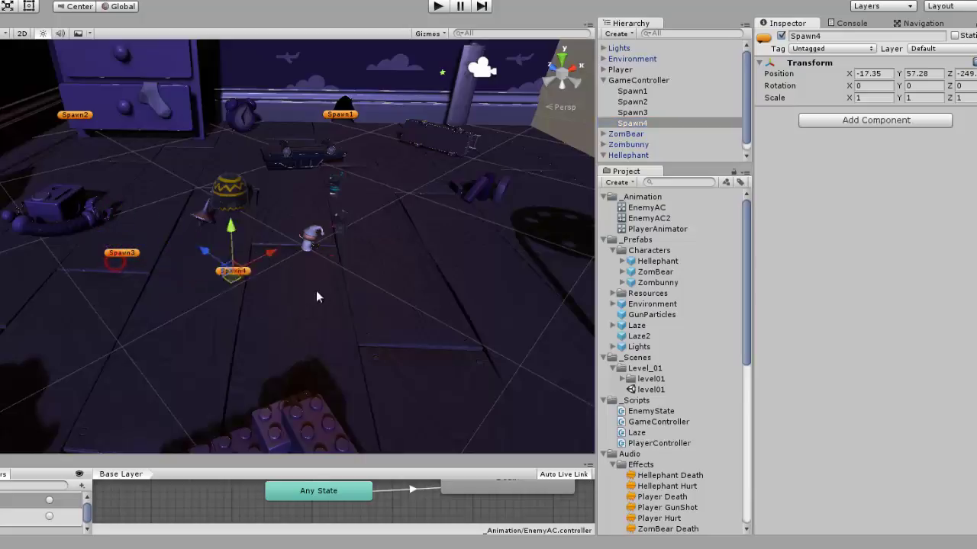
Place Spawn4 under the stool, duplicate it into Spawn5 at the lower-left floor, then duplicate Spawn6.
drag(110, 263, 412, 324)
middle_drag(412, 324, 395, 319)
alt+drag(395, 319, 317, 290)
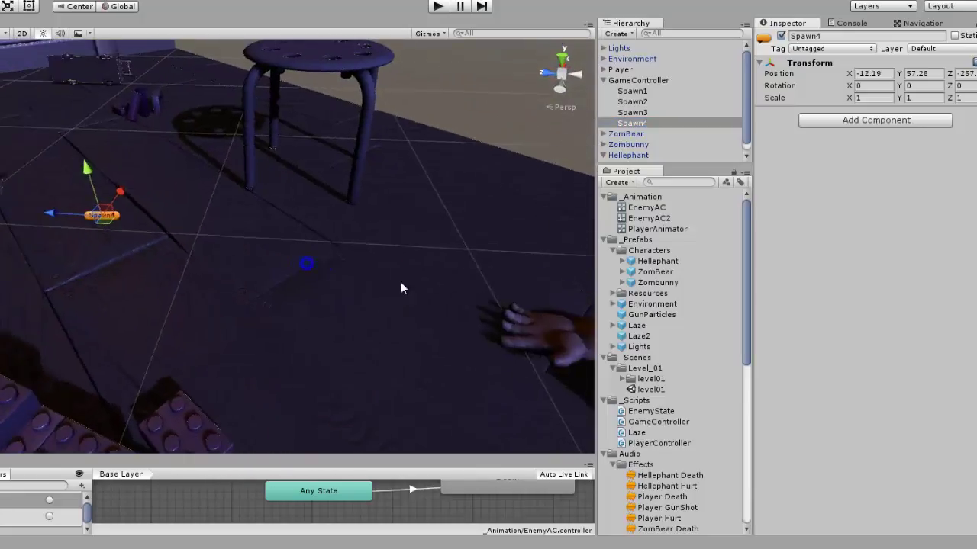
drag(256, 277, 421, 218)
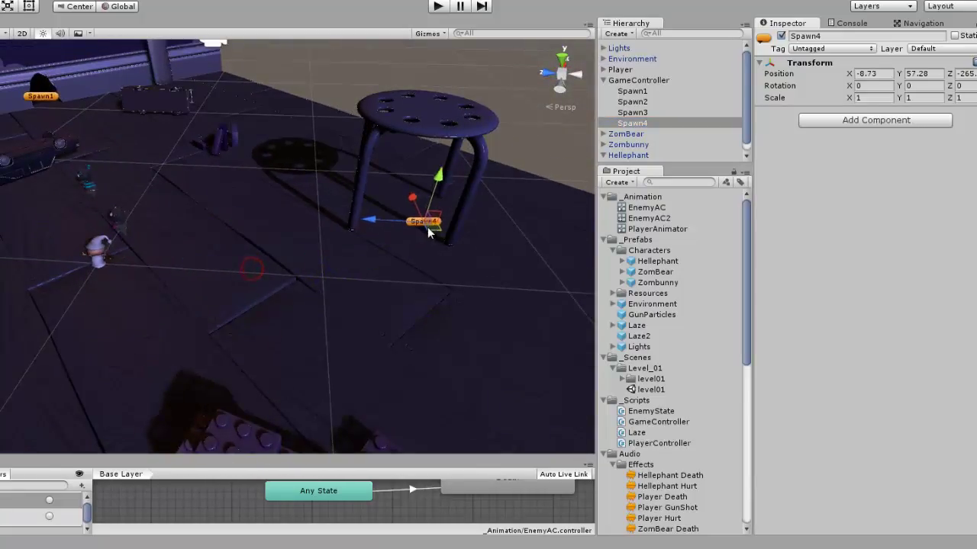
scroll(422, 252, down, 3)
scroll(425, 305, down, 3)
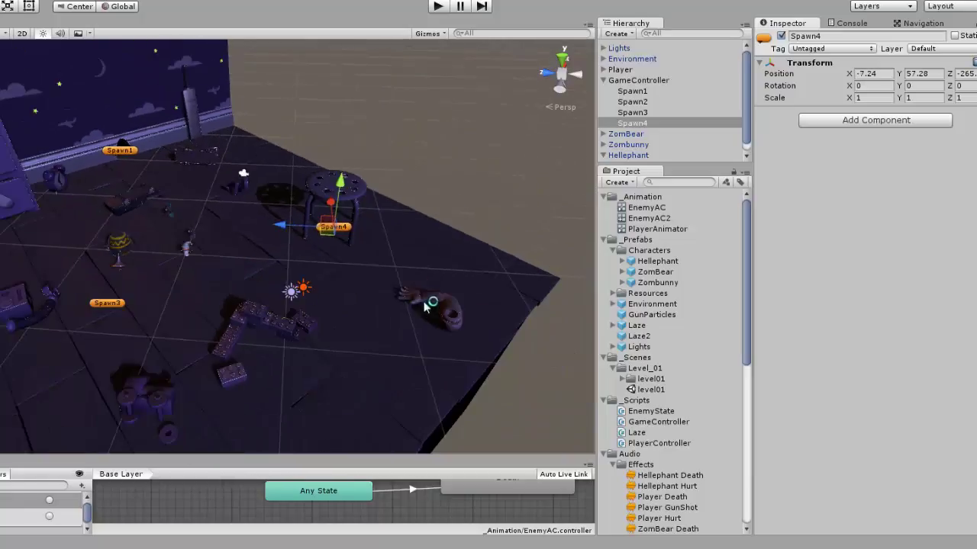
alt+drag(433, 337, 489, 232)
key(ctrl+d)
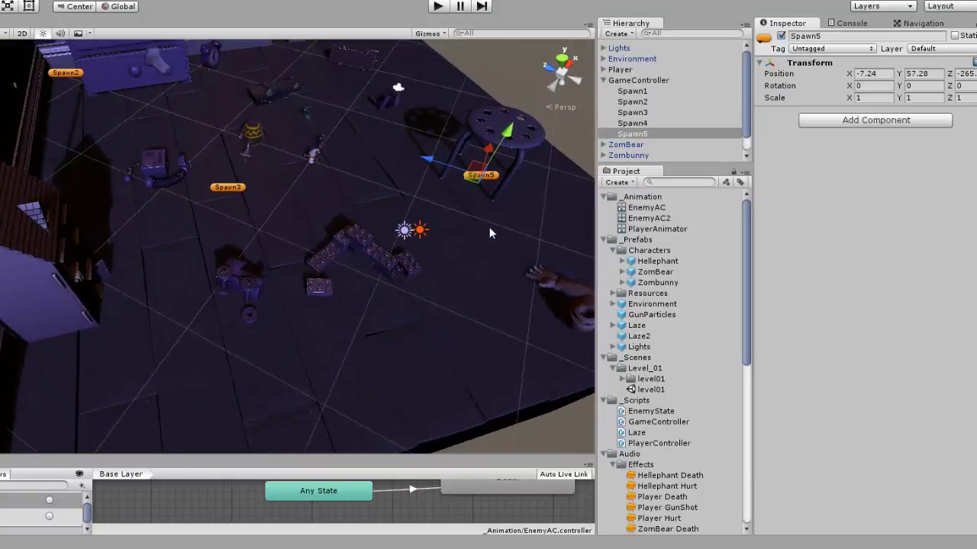
mouse_move(475, 182)
mouse_down()
mouse_move(32, 376)
mouse_move(432, 393)
mouse_up()
key(ctrl+d)
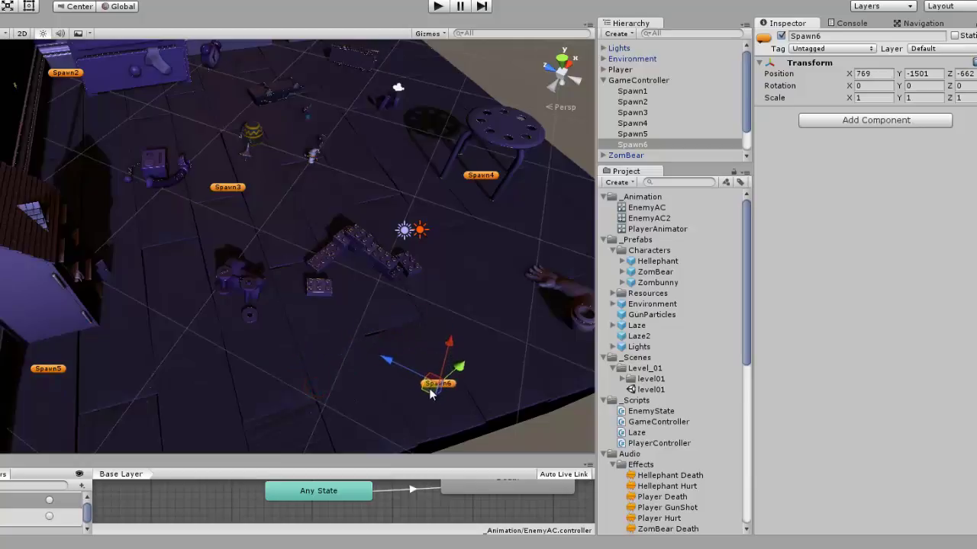
Set GameController's Spawns size to 6, assign Spawn4–Spawn6, and set Spawn_delay to 1.
click(646, 81)
click(883, 160)
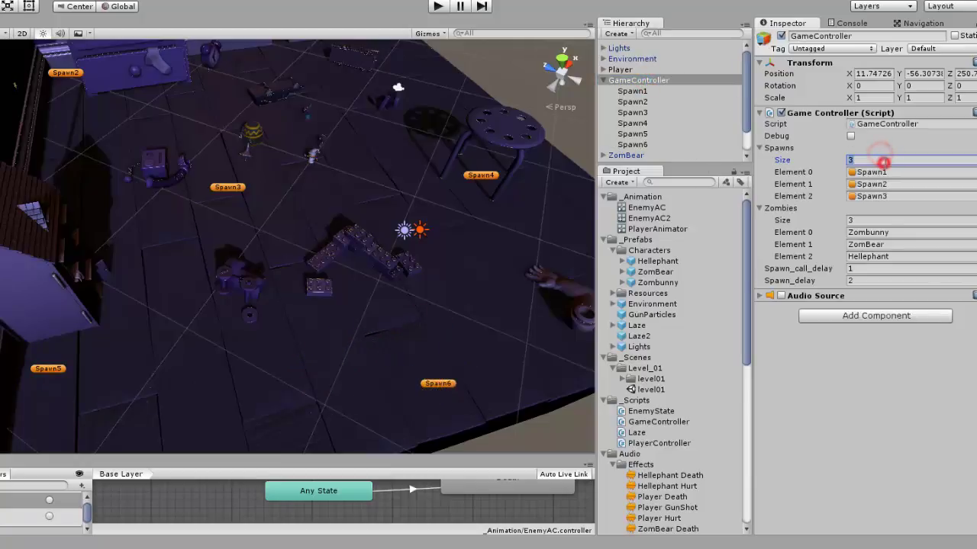
text(6)
key(Return)
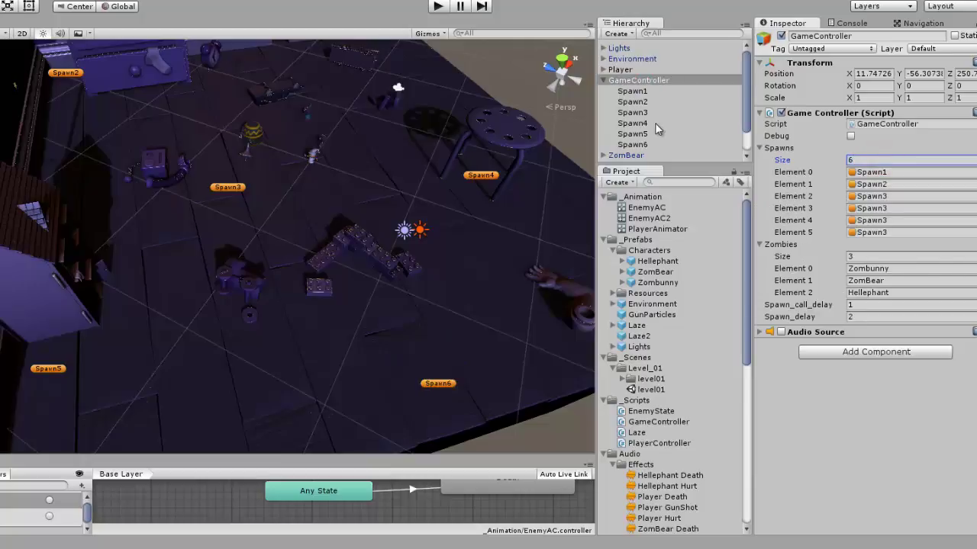
drag(645, 124, 892, 215)
drag(647, 134, 889, 221)
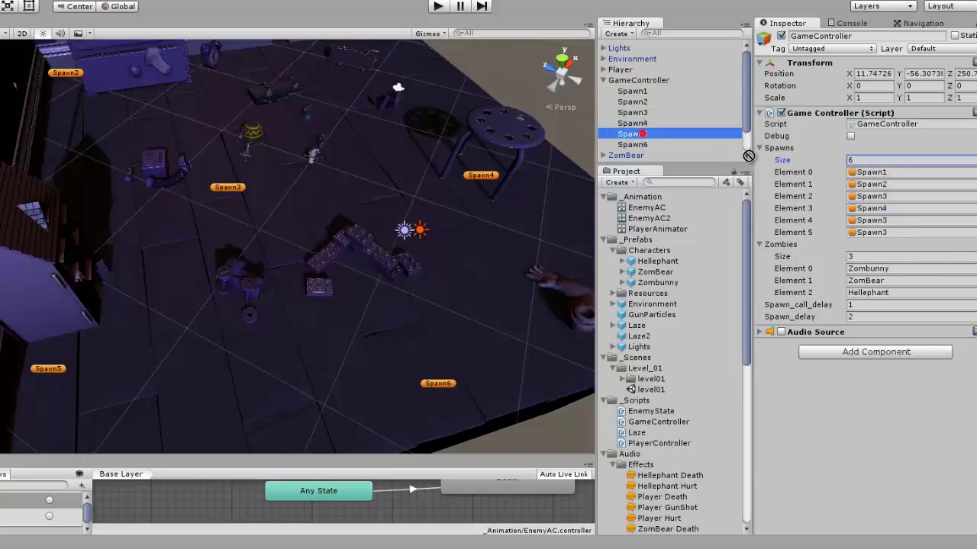
drag(641, 147, 885, 237)
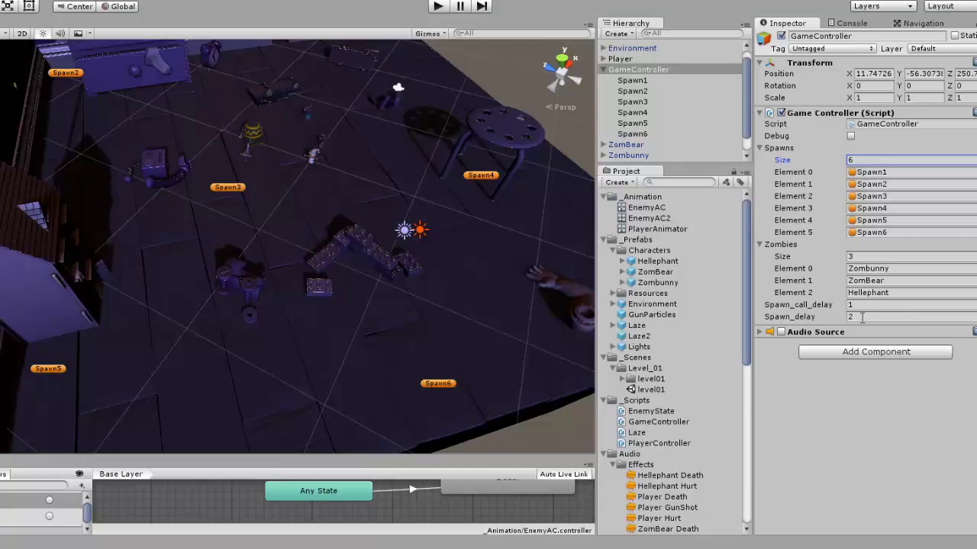
click(861, 318)
text(1)
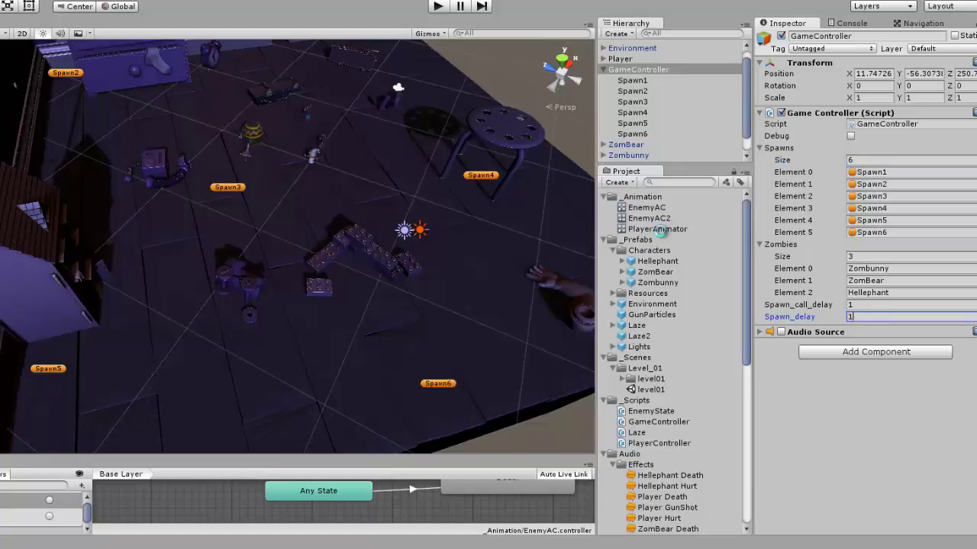
mouse_move(547, 198)
right_down()
mouse_move(389, 166)
mouse_move(421, 164)
right_up()
Reset the misplaced Spawn6's transform, then delete it.
click(644, 134)
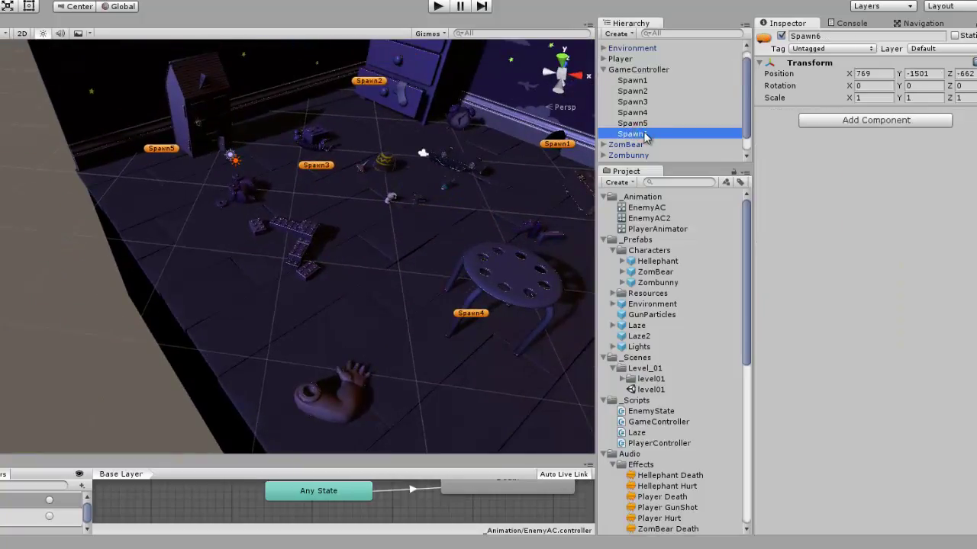
double_click(645, 134)
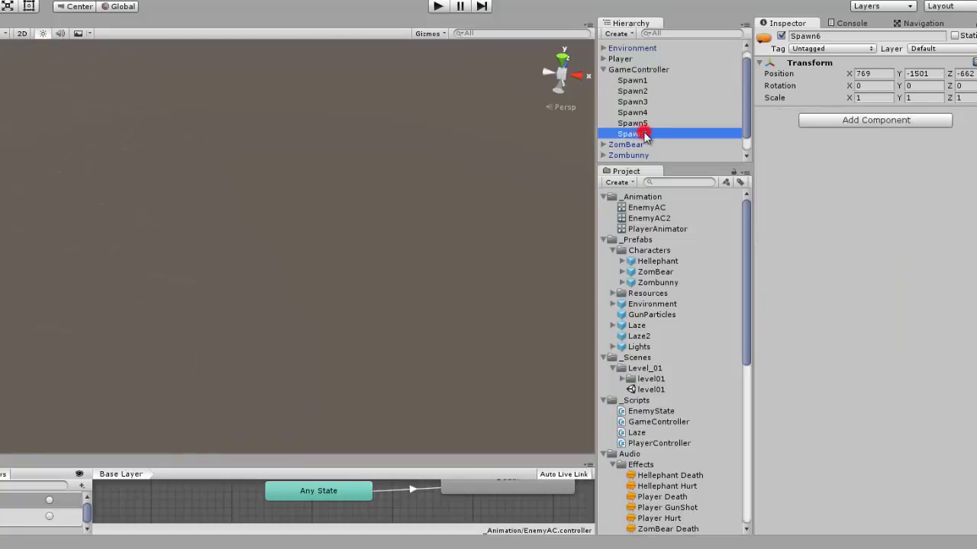
right_click(915, 61)
click(919, 69)
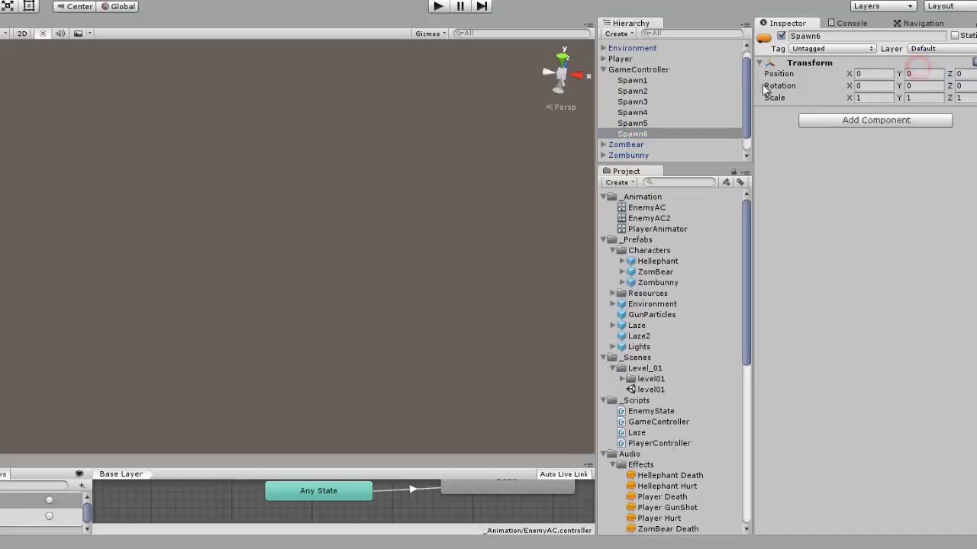
double_click(633, 135)
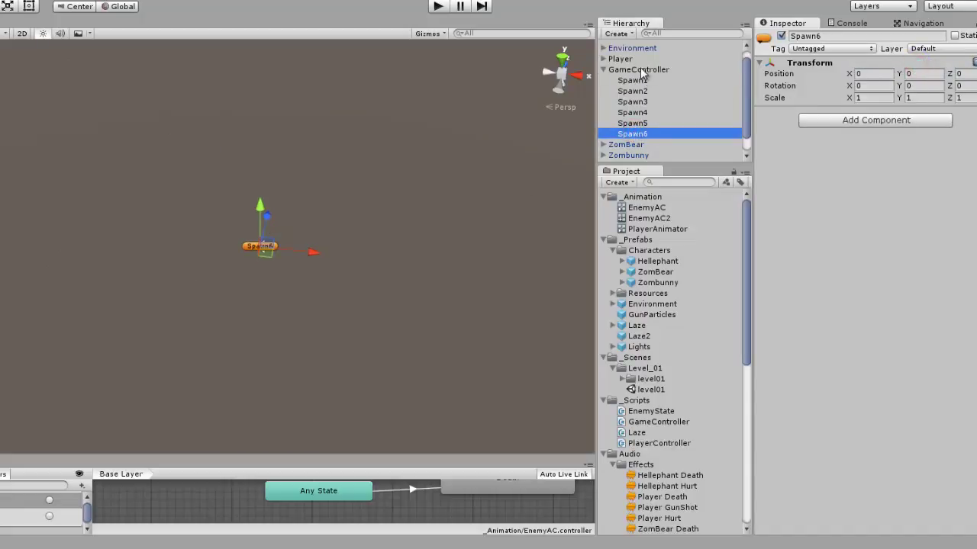
click(639, 70)
click(639, 134)
key(Delete)
Duplicate Spawn5 into a new Spawn6 near the floor's edge and assign it to Spawns Element 5.
double_click(649, 123)
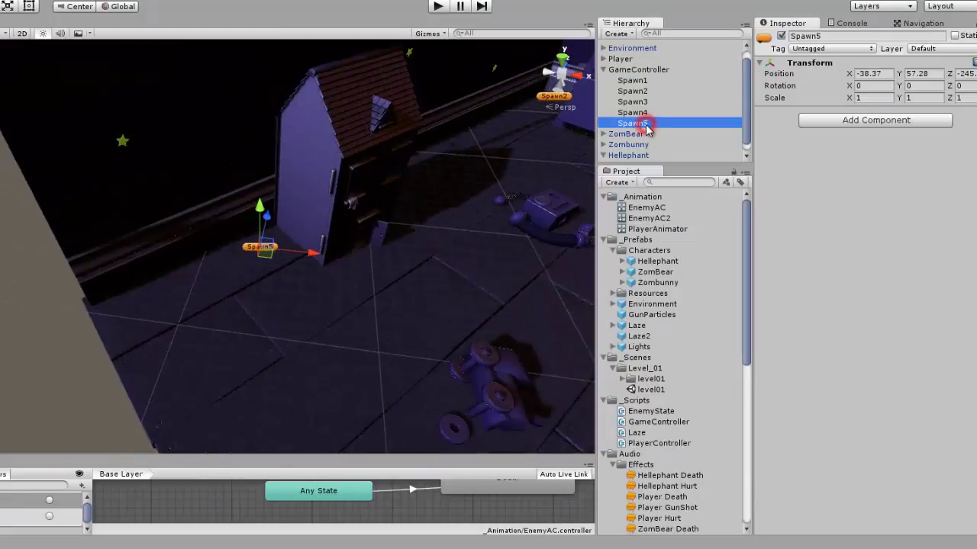
mouse_move(356, 278)
alt+mouse_down()
mouse_move(418, 300)
mouse_move(400, 267)
alt+mouse_up()
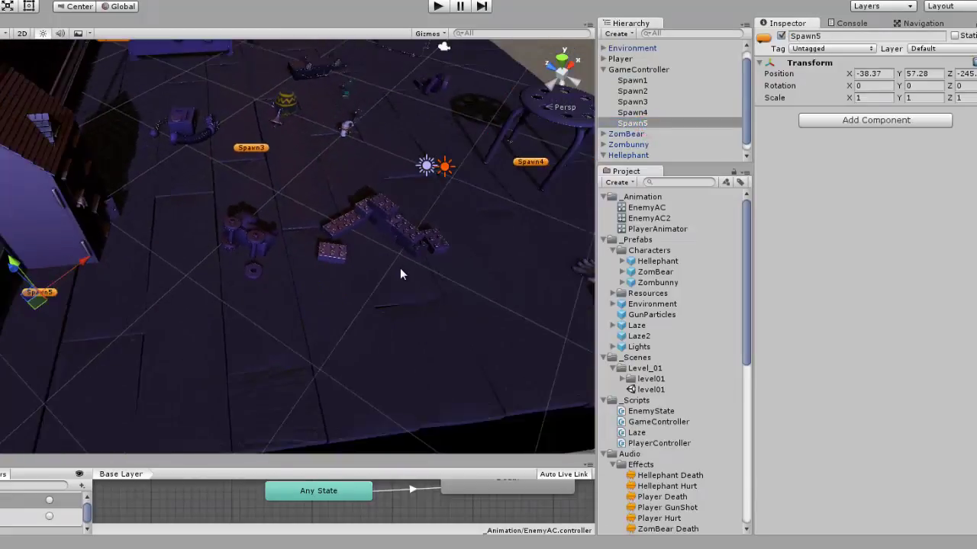
key(ctrl+d)
drag(61, 303, 455, 367)
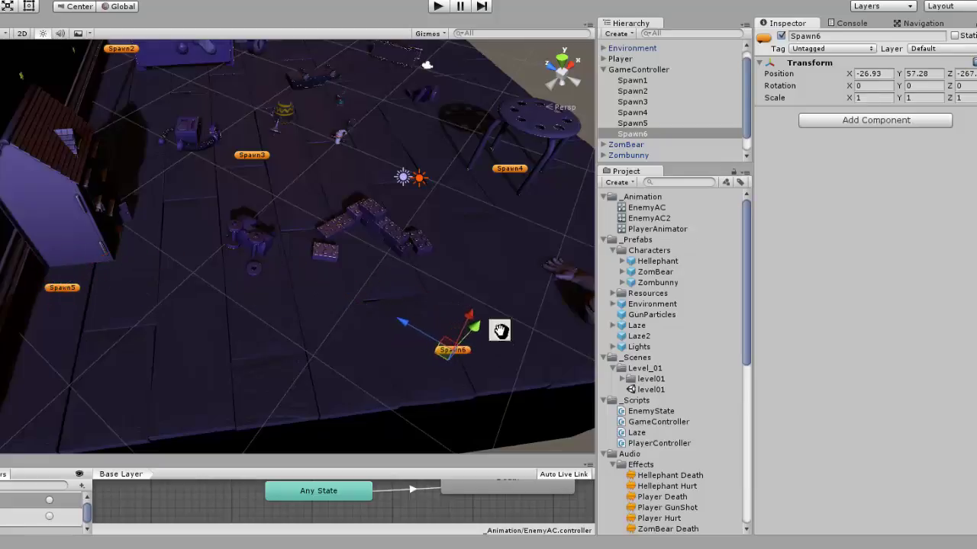
mouse_move(497, 331)
alt+mouse_down()
mouse_move(152, 359)
mouse_move(496, 333)
alt+mouse_up()
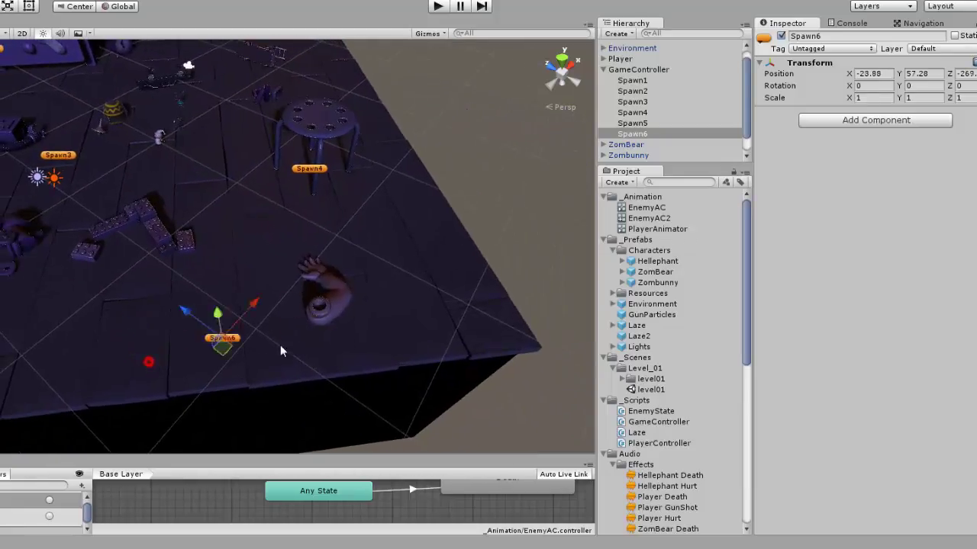
double_click(649, 133)
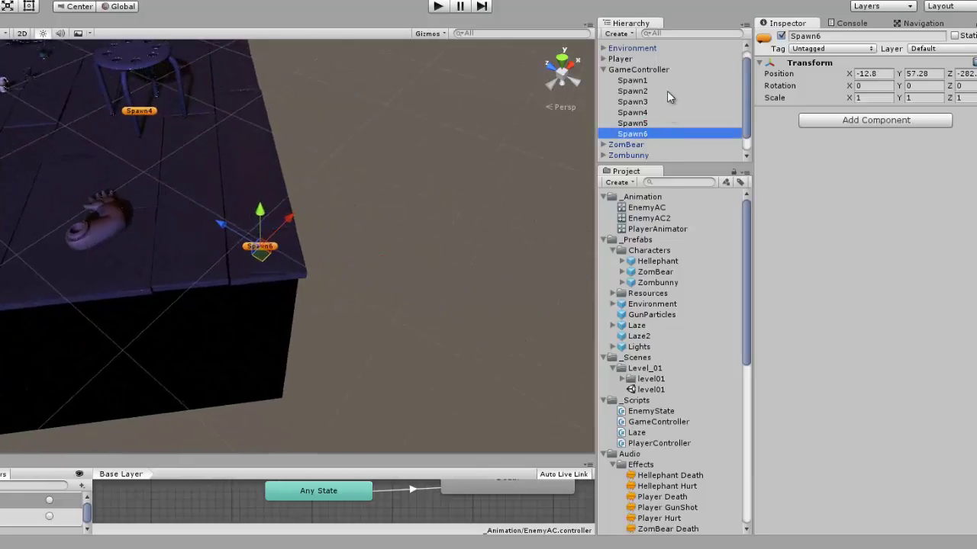
click(639, 69)
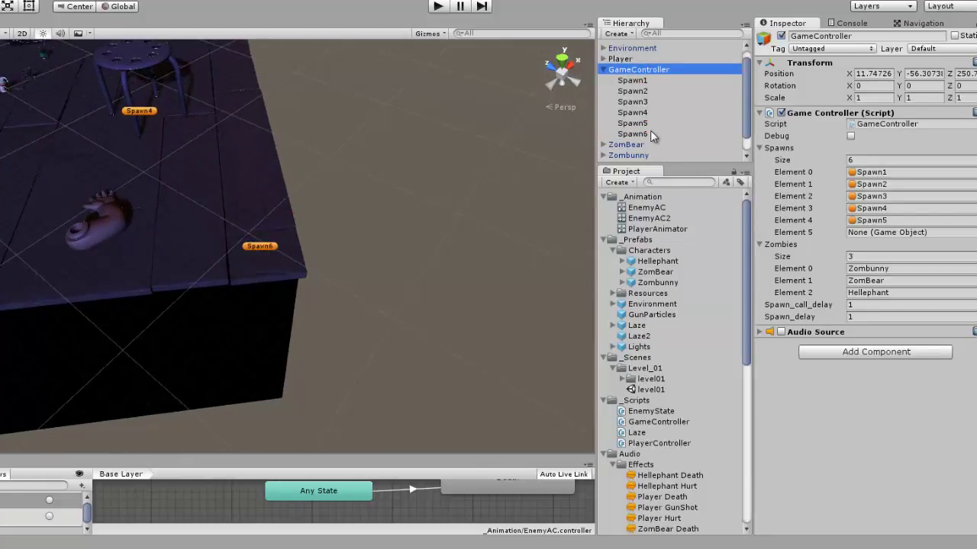
drag(650, 131, 895, 232)
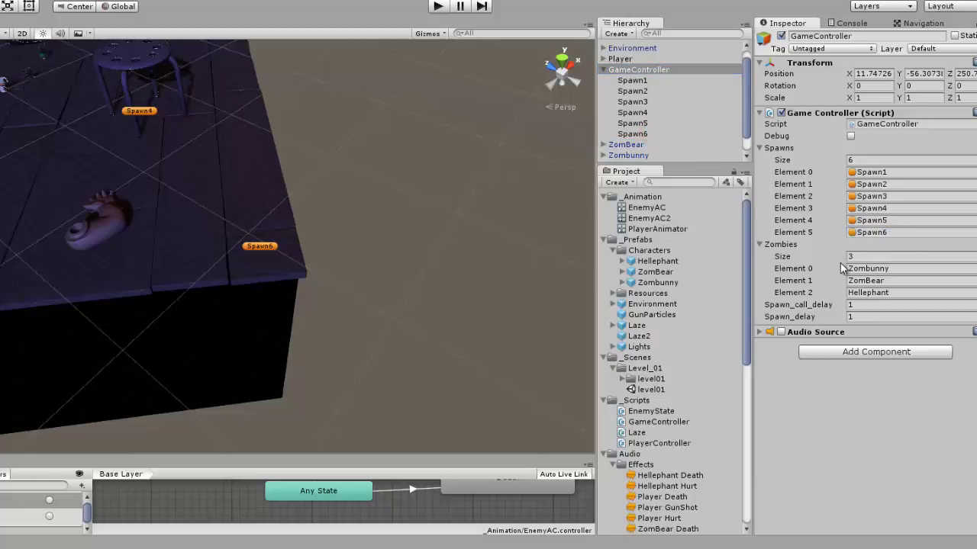
Expand GameController's background music Audio Source settings.
click(768, 333)
scroll(867, 326, down, 5)
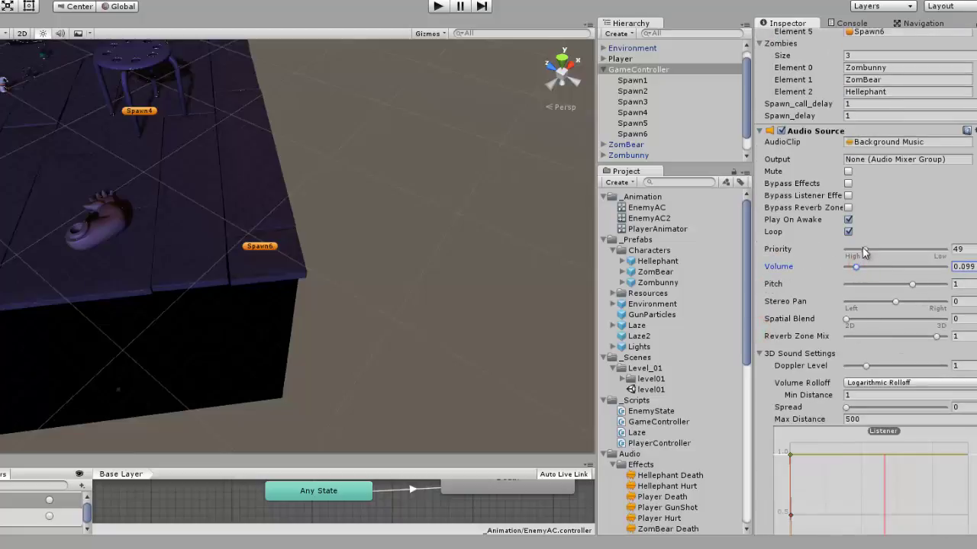
scroll(885, 237, up, 5)
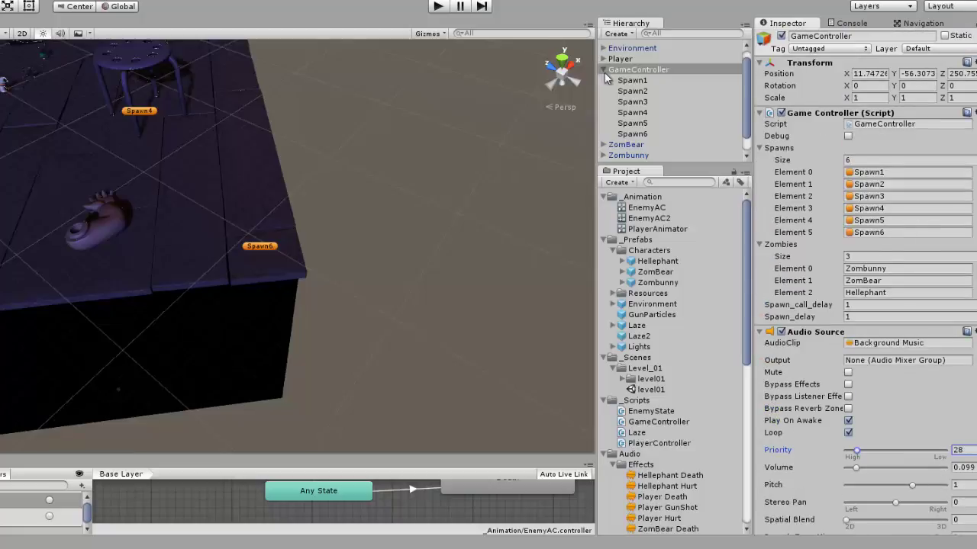
Play-test the level with Hellephants spawning, then stop and move the view closer to the toys.
mouse_move(263, 120)
alt+mouse_down()
mouse_move(289, 141)
mouse_move(197, 177)
mouse_move(292, 129)
mouse_move(344, 208)
mouse_move(406, 207)
mouse_move(292, 180)
alt+mouse_up()
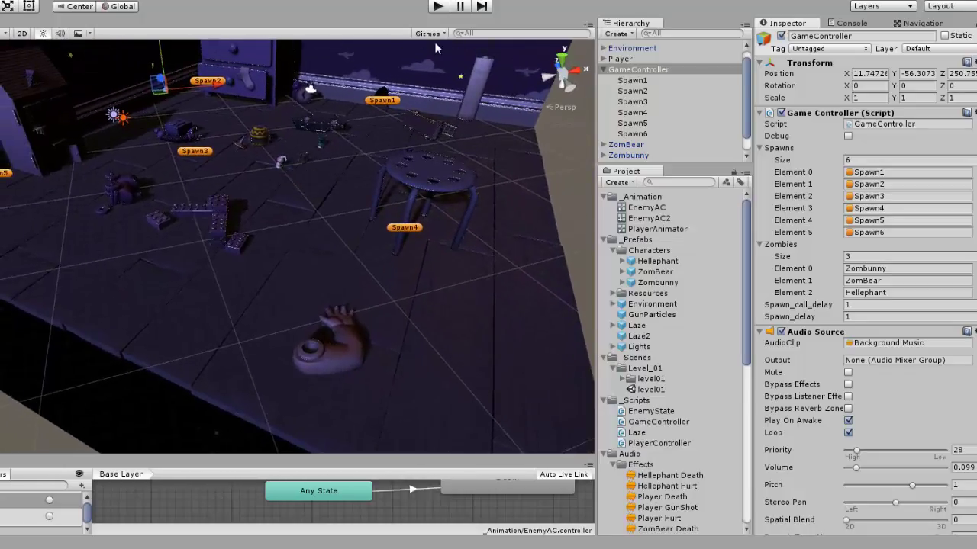
click(446, 7)
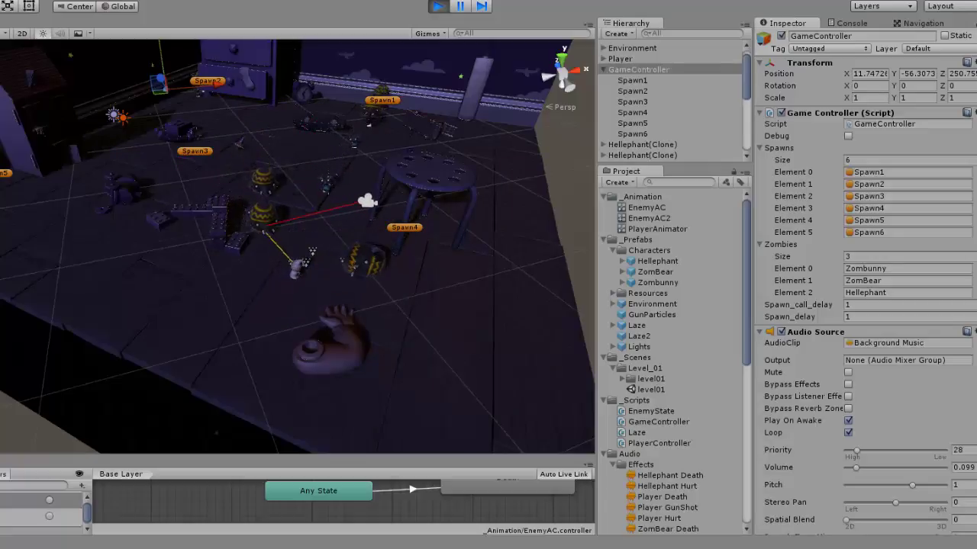
key(ctrl+p)
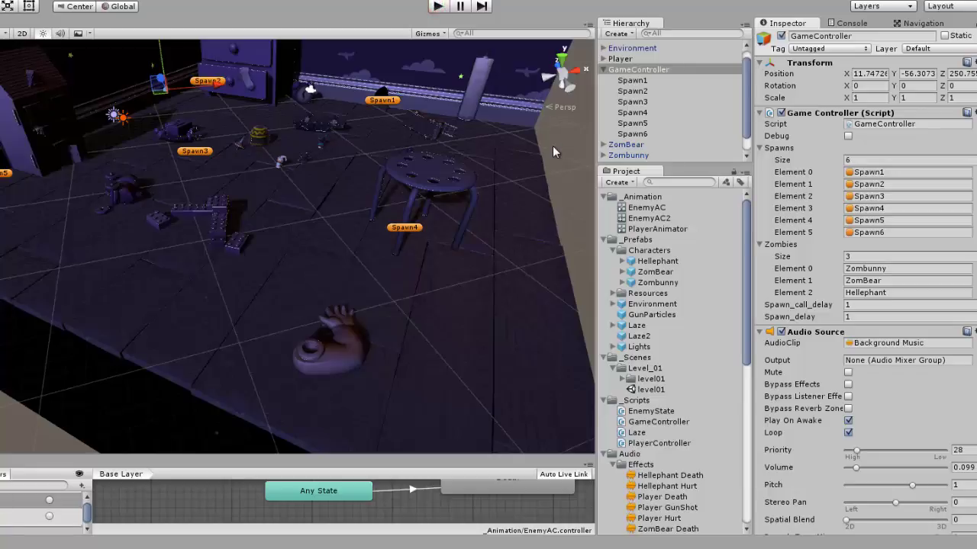
alt+drag(353, 148, 380, 113)
mouse_move(380, 113)
right_down()
mouse_move(347, 101)
mouse_move(351, 129)
right_up()
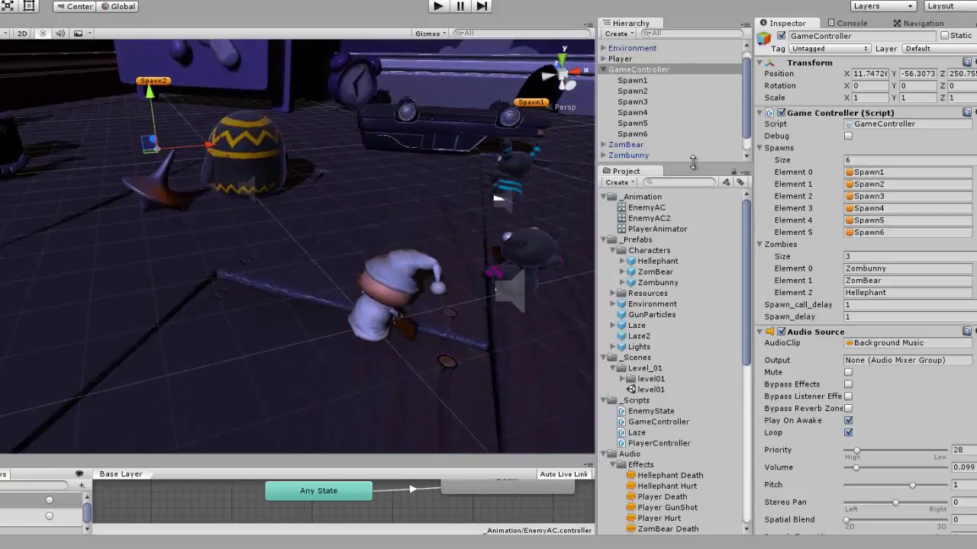
scroll(643, 136, down, 1)
Set Hellephant's Nav Mesh Agent Speed to 1 and play-test it.
click(629, 146)
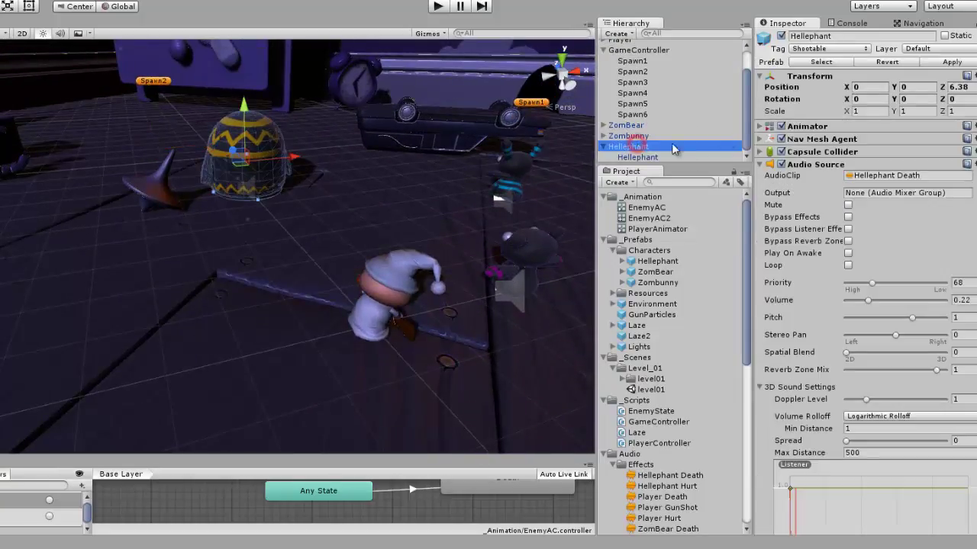
click(761, 166)
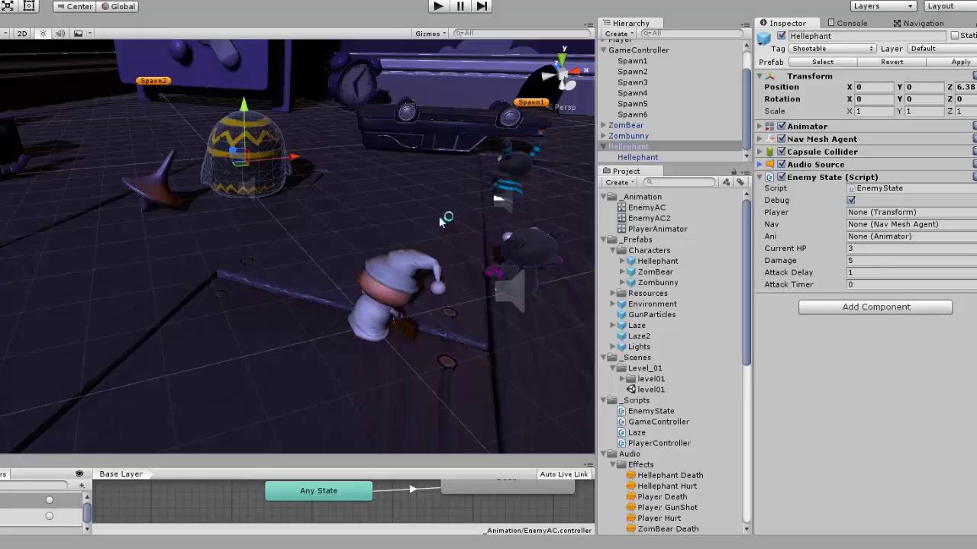
alt+drag(415, 213, 396, 190)
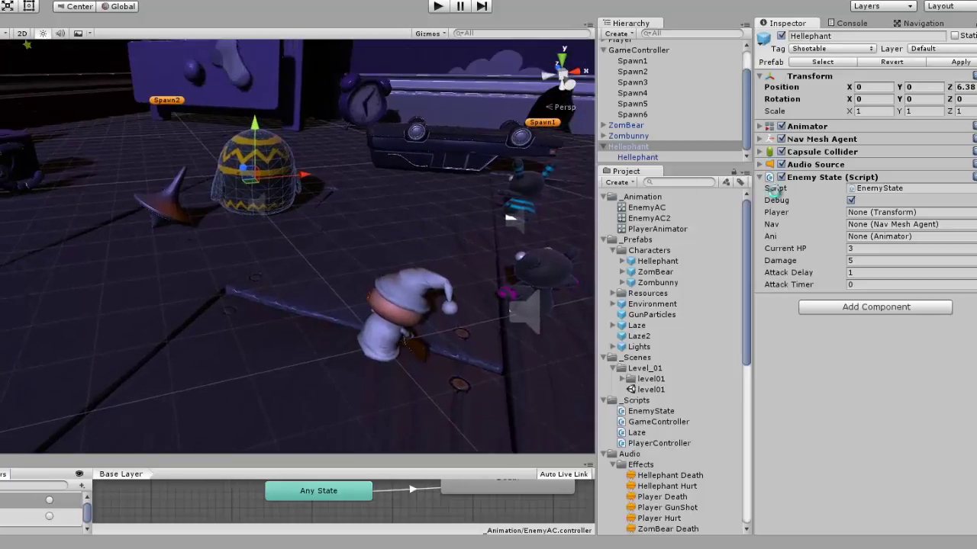
click(761, 139)
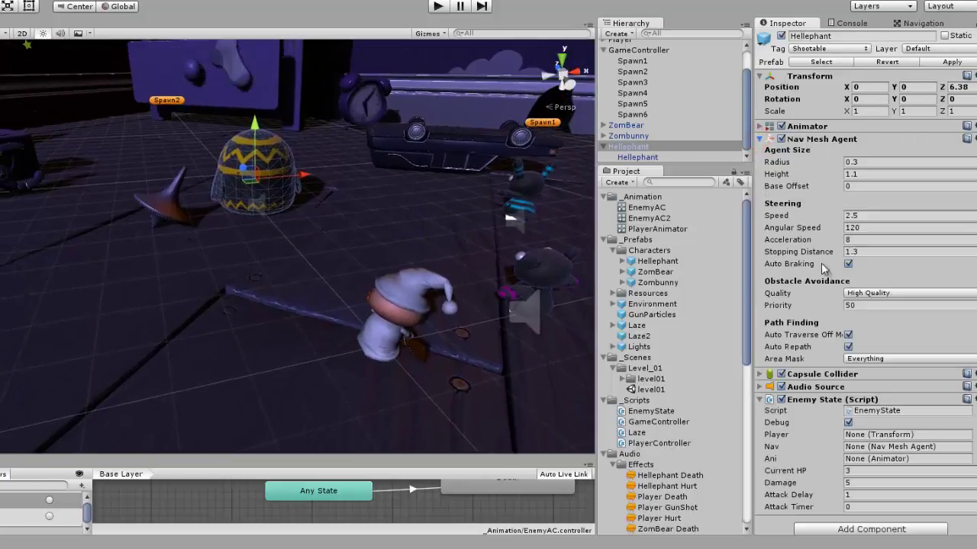
click(868, 216)
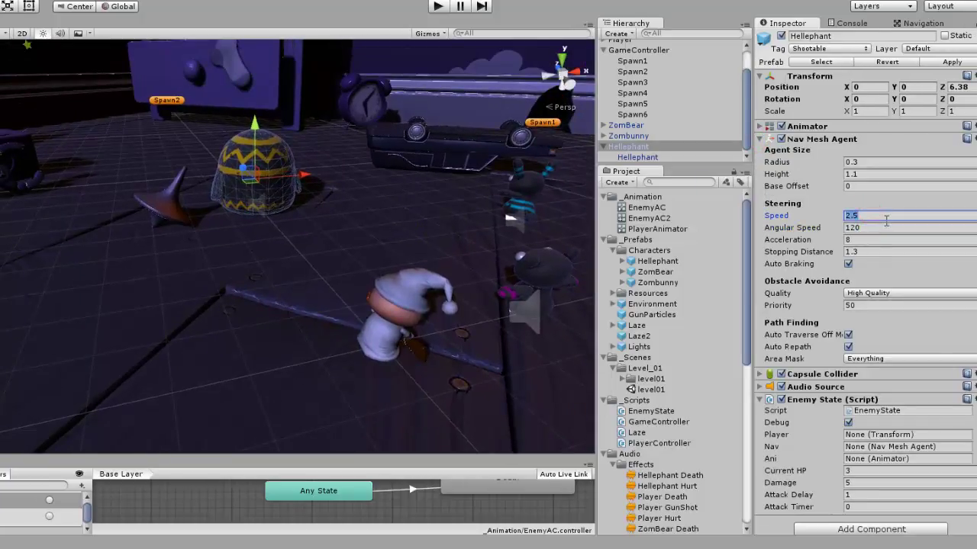
text(1)
click(438, 6)
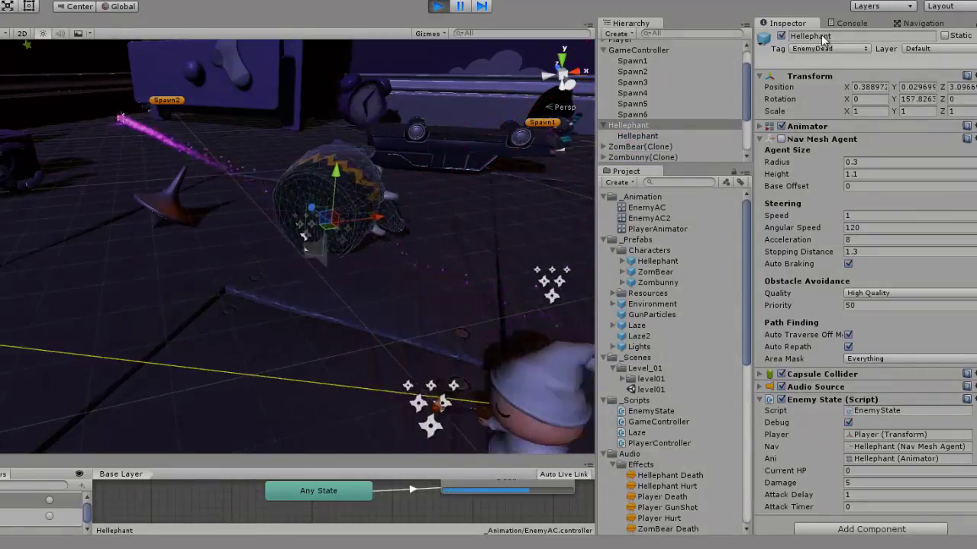
click(441, 7)
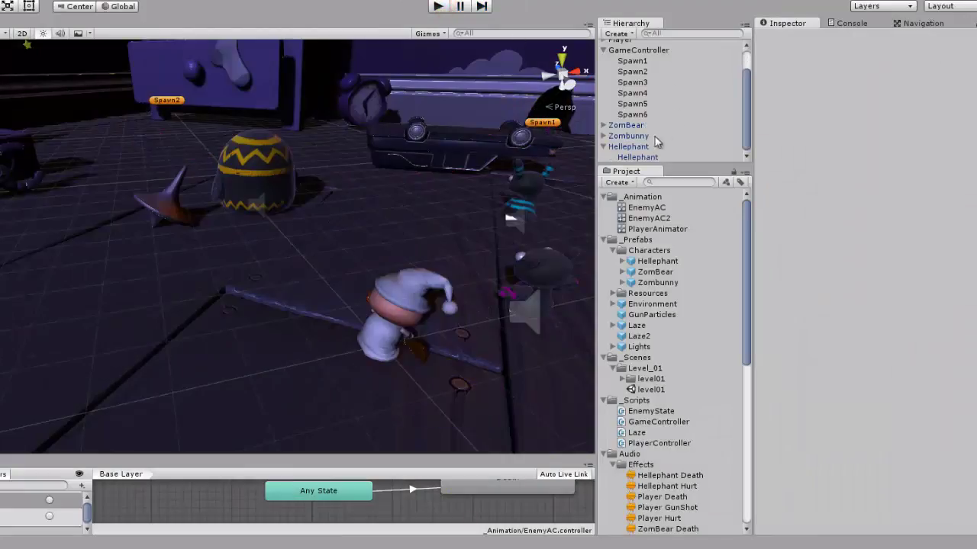
Change Hellephant's Nav Mesh Agent Speed to 2, then check Zombunny's speed.
click(634, 146)
click(861, 216)
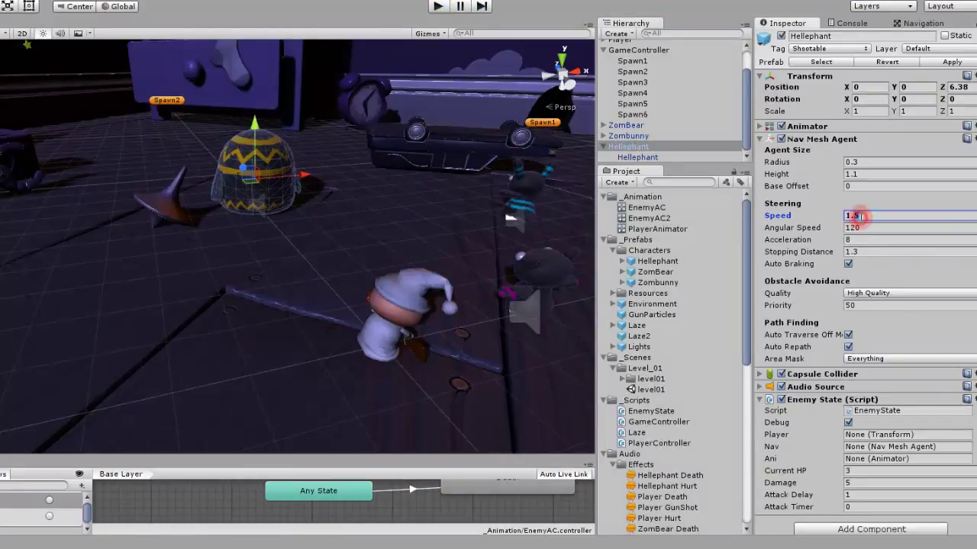
text(2)
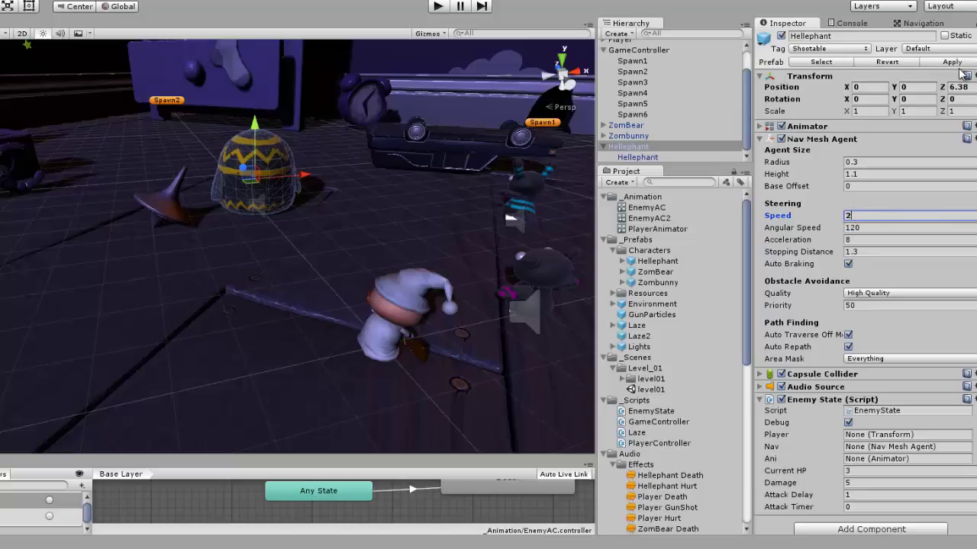
click(952, 62)
click(649, 136)
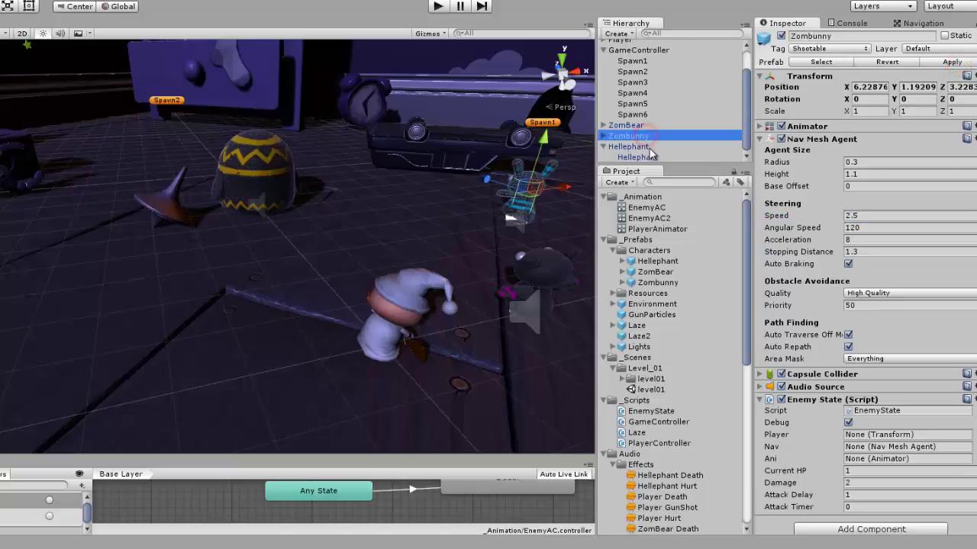
Collapse Hellephant and GameController in the Hierarchy and enlarge the animator graph area.
click(644, 146)
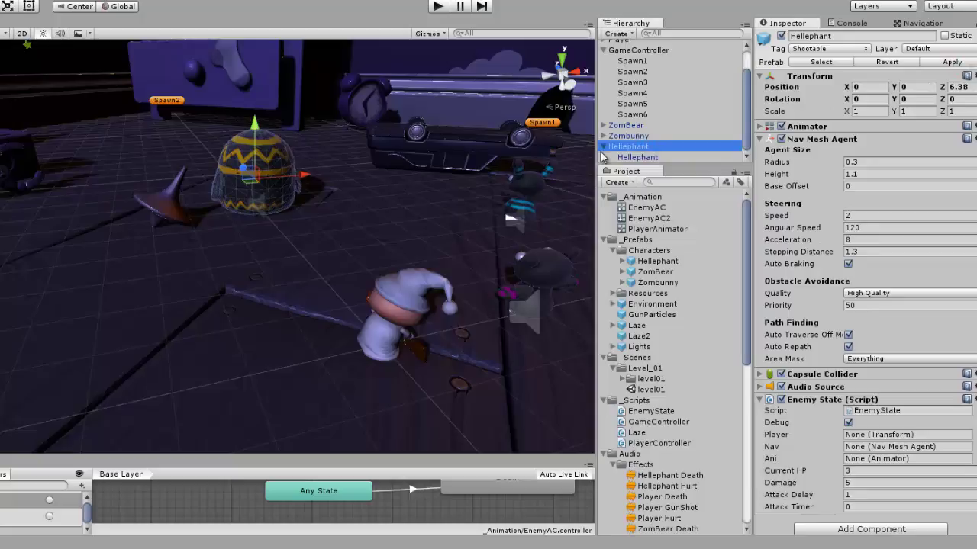
click(603, 148)
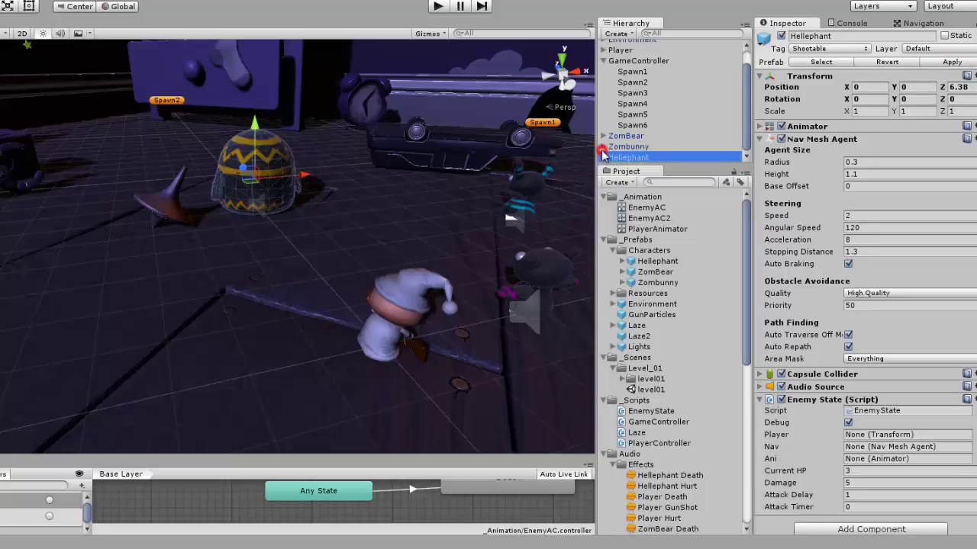
click(604, 61)
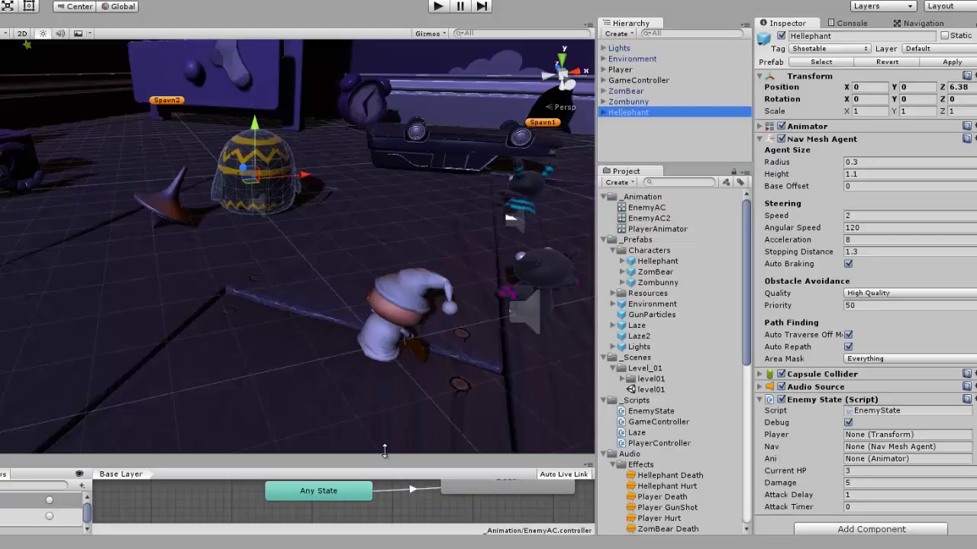
drag(383, 454, 383, 426)
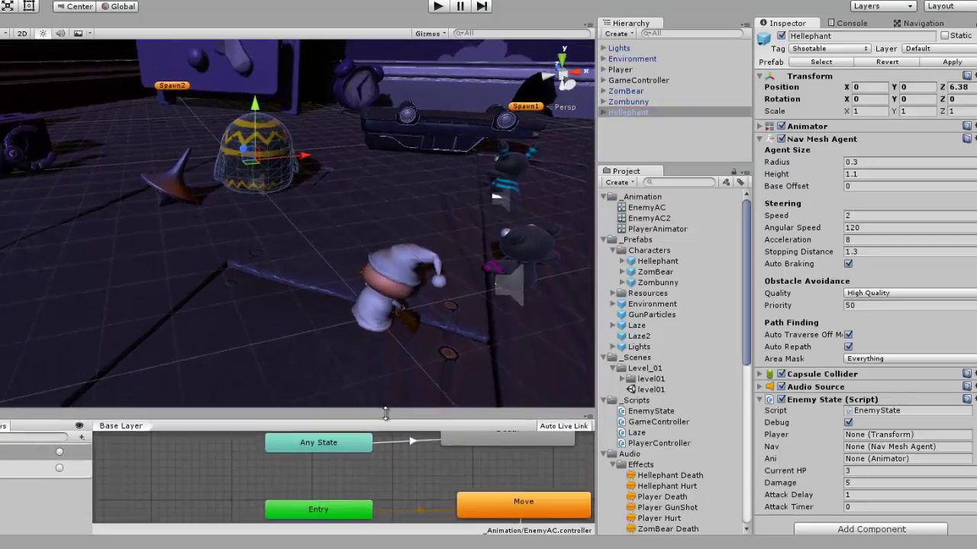
Fold the Player's Character Controller and Rigidbody, and disable GameController's background music Audio Source.
click(622, 70)
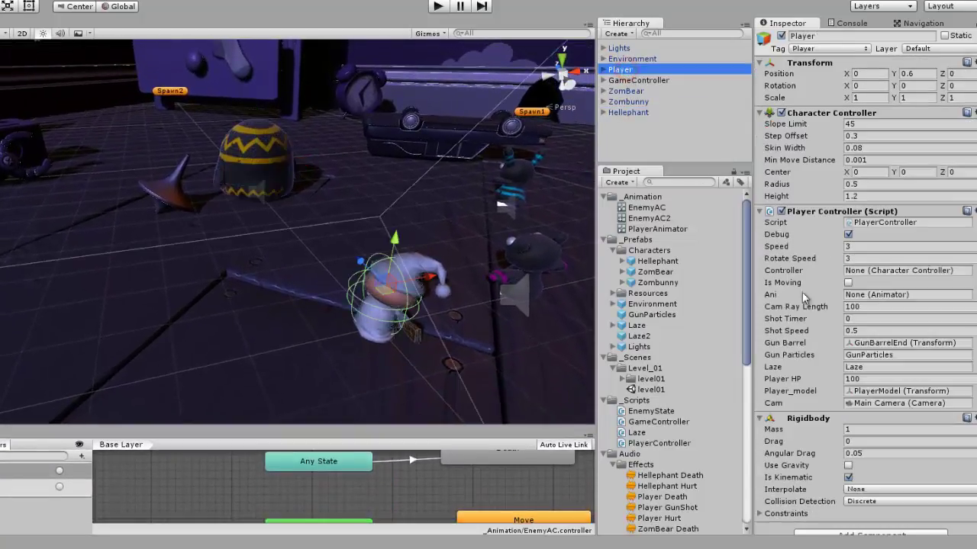
click(760, 114)
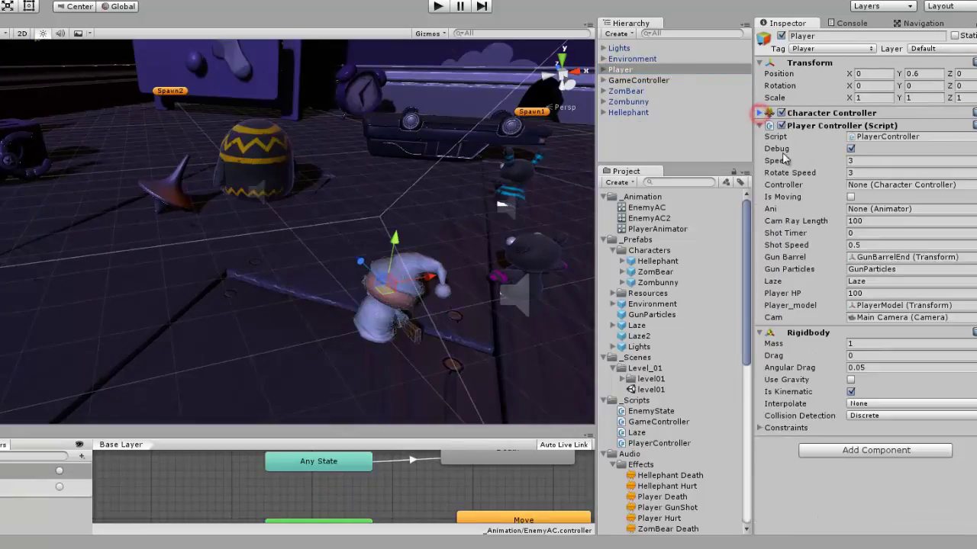
click(760, 333)
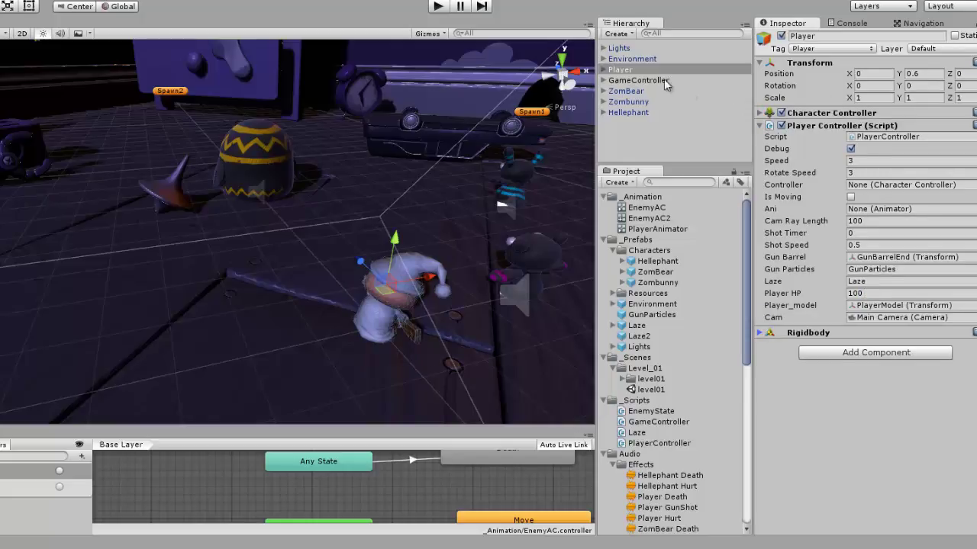
click(641, 80)
click(619, 70)
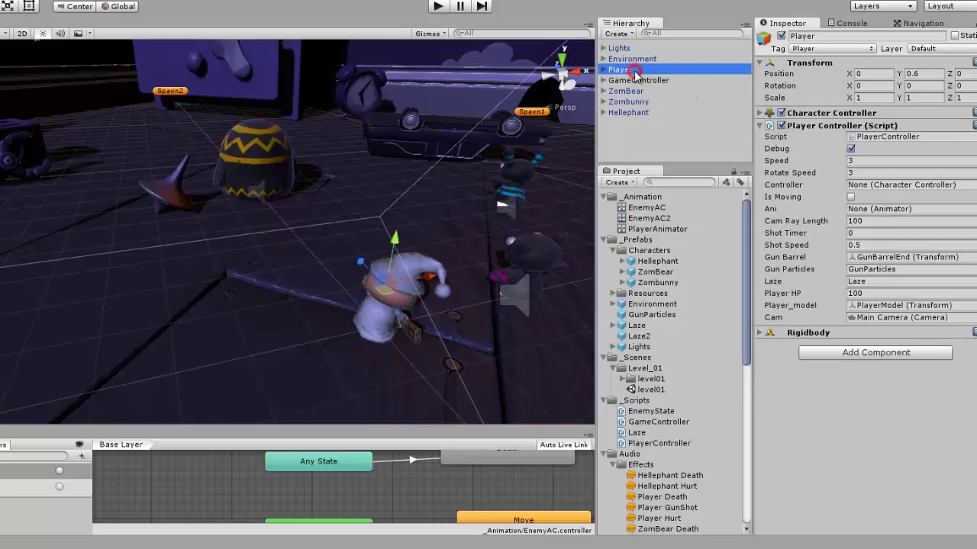
click(637, 81)
click(781, 333)
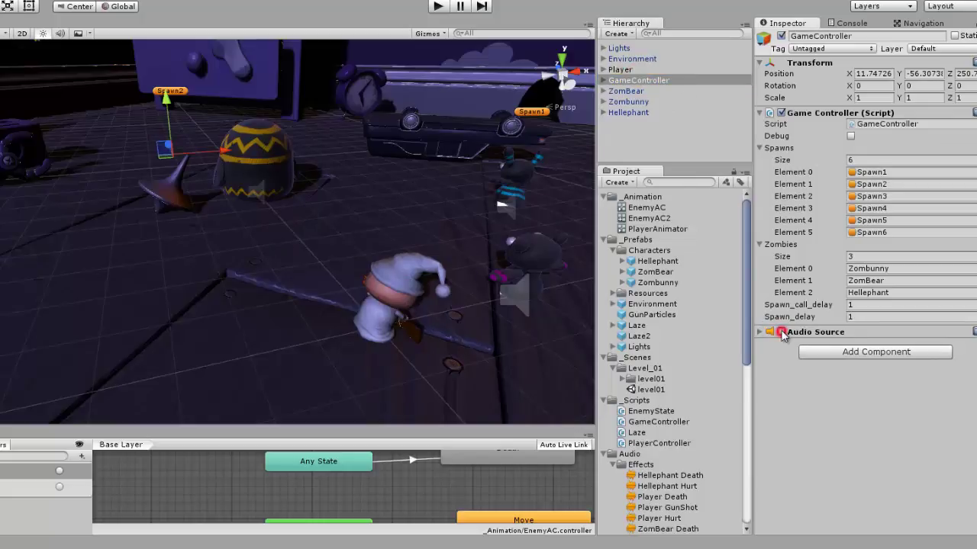
click(644, 71)
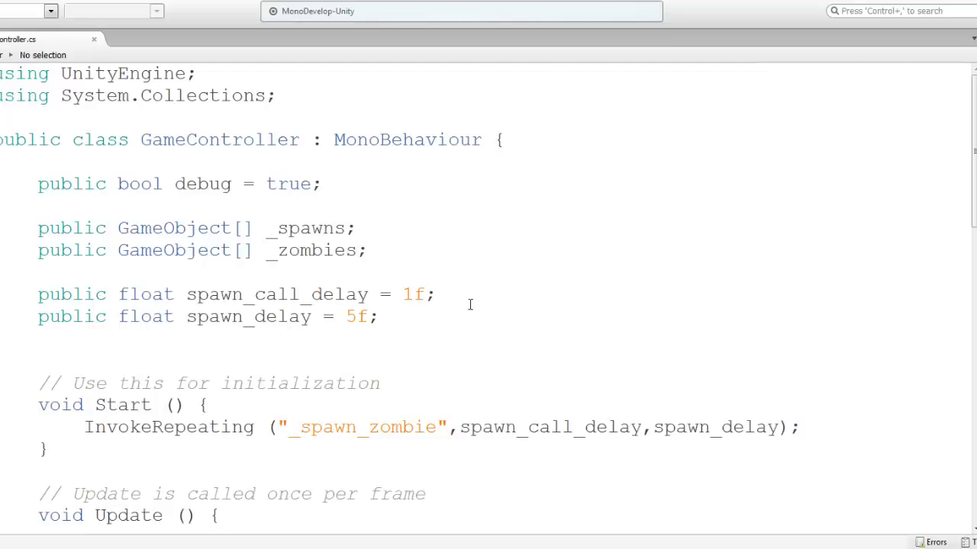
Open PlayerController.cs from the Player's Script field in MonoDevelop.
click(470, 305)
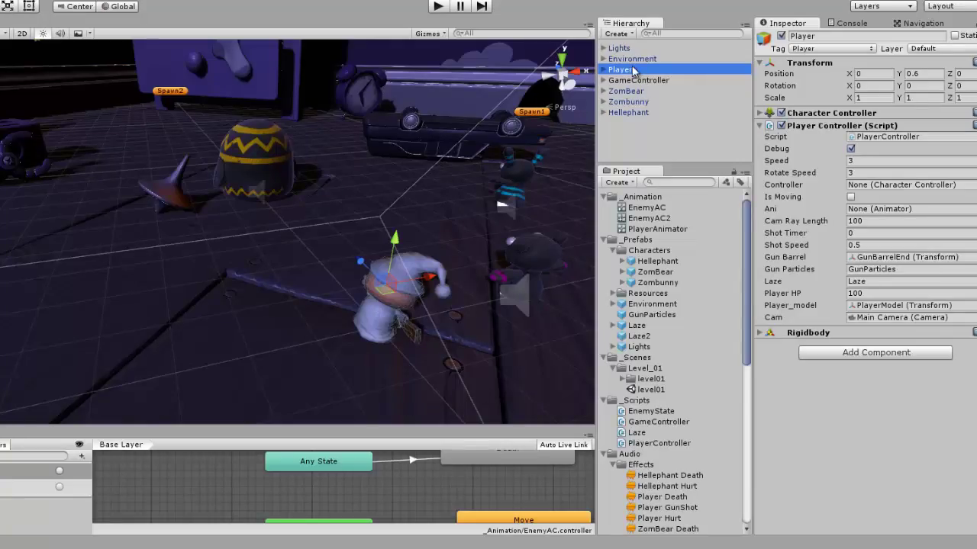
click(901, 139)
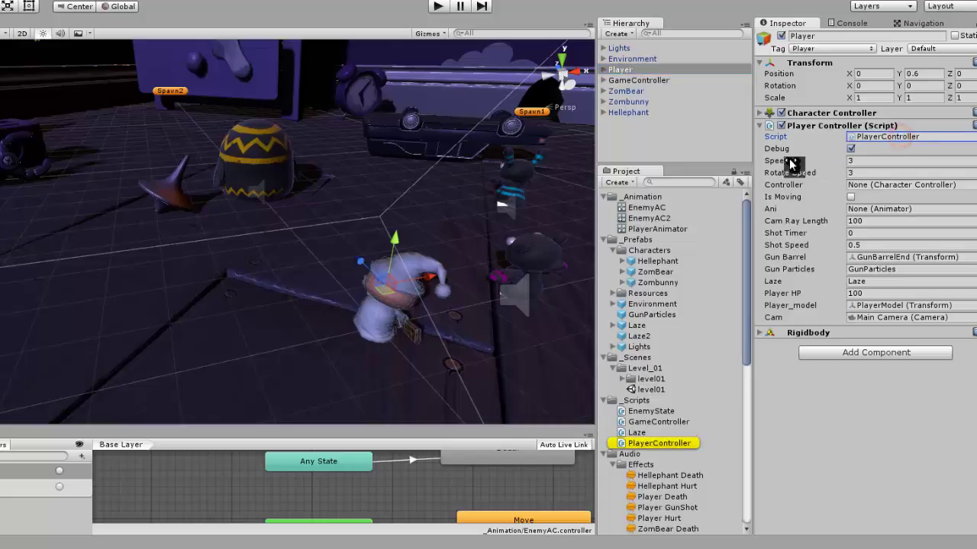
double_click(888, 137)
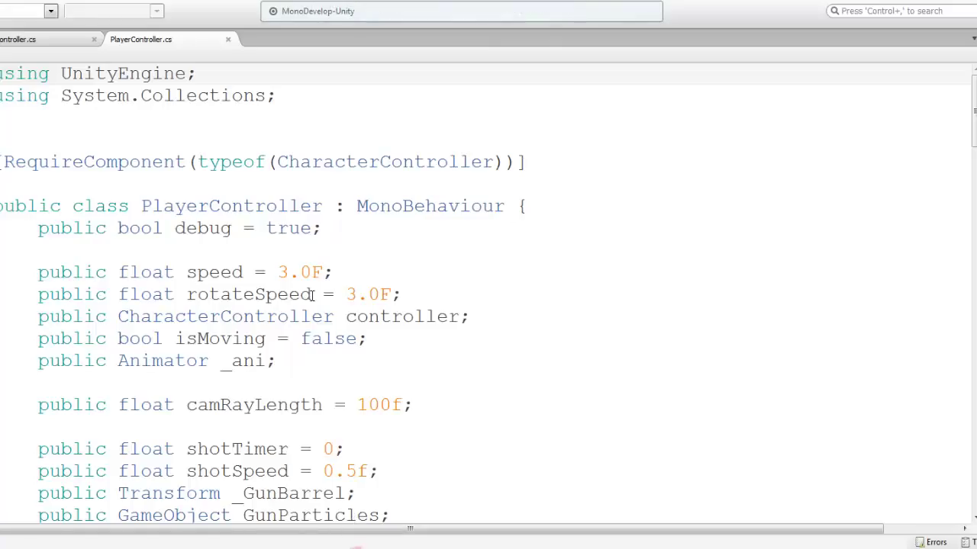
scroll(122, 292, down, 2)
scroll(280, 258, up, 2)
Add the field 'public bool isDead = false;' below the debug field.
click(347, 192)
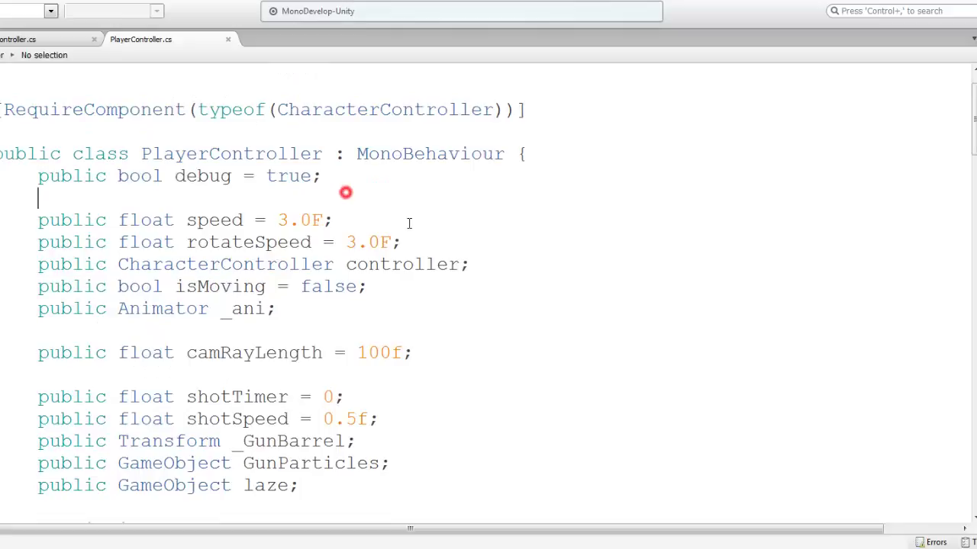
key(Return)
text(pub)
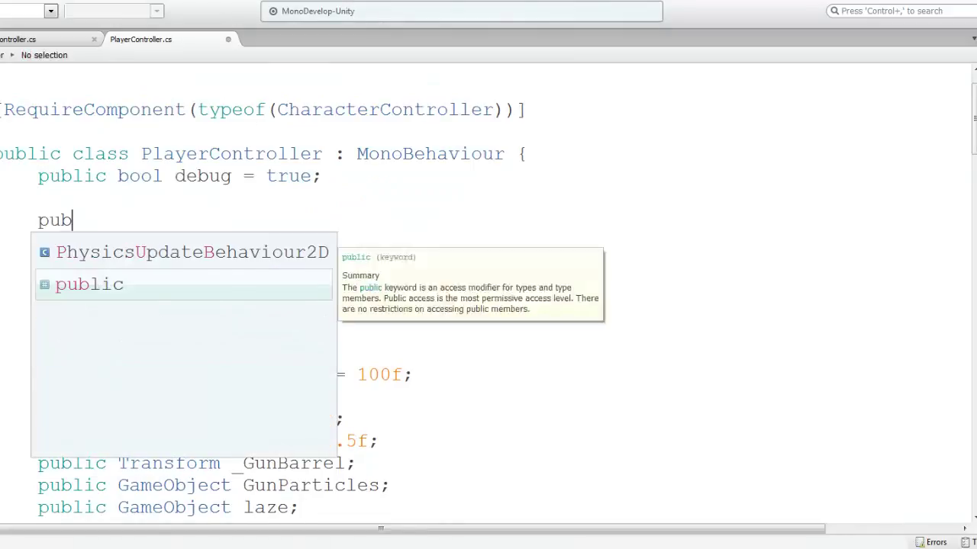
text(lic )
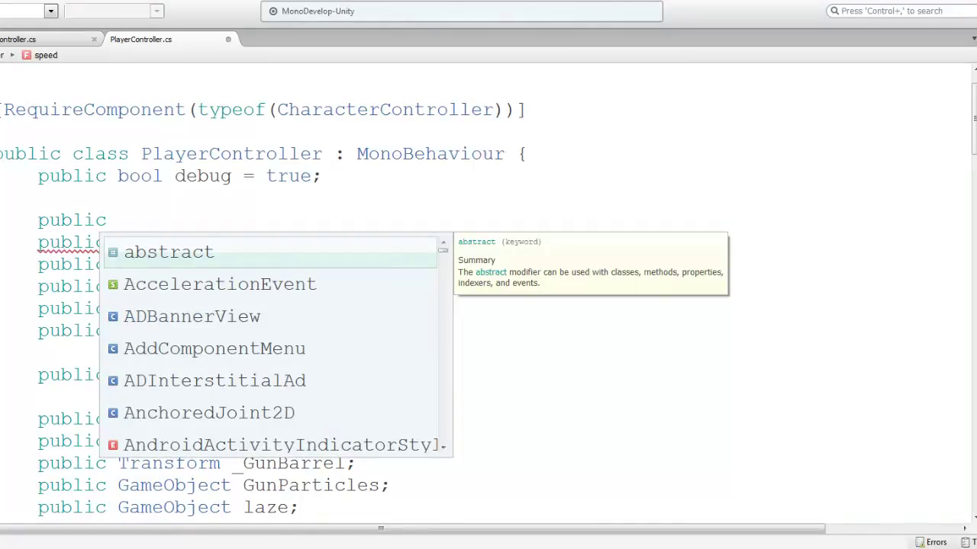
text(bool )
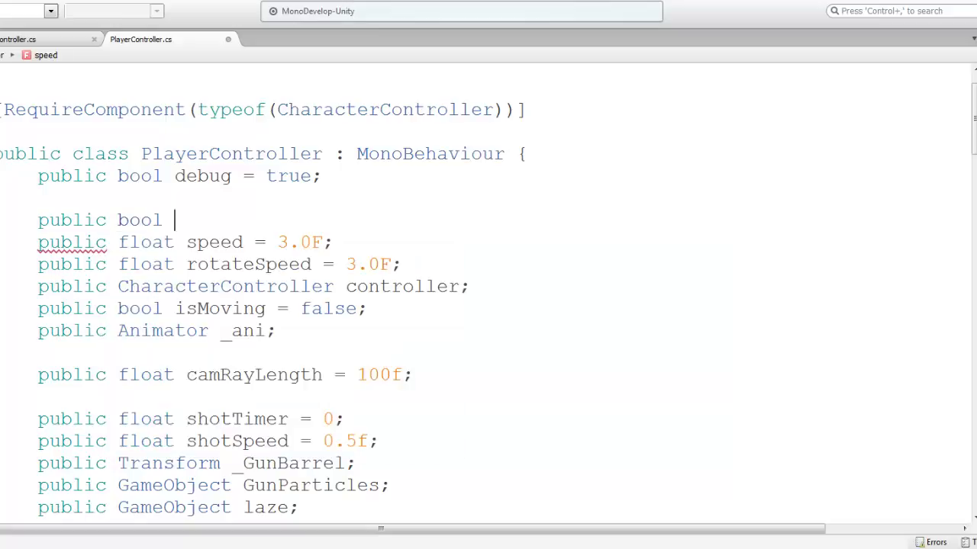
text(isDead = )
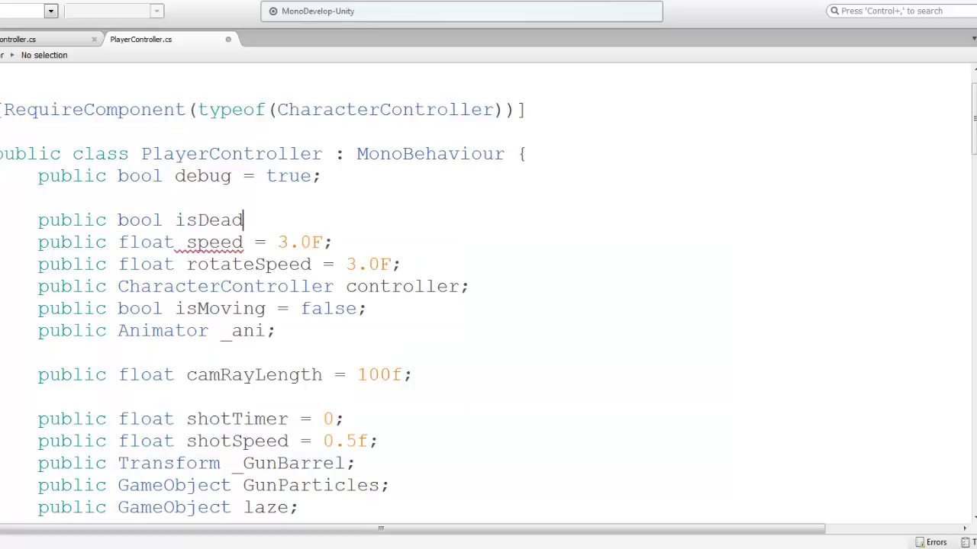
text(fa)
key(Return)
text(;)
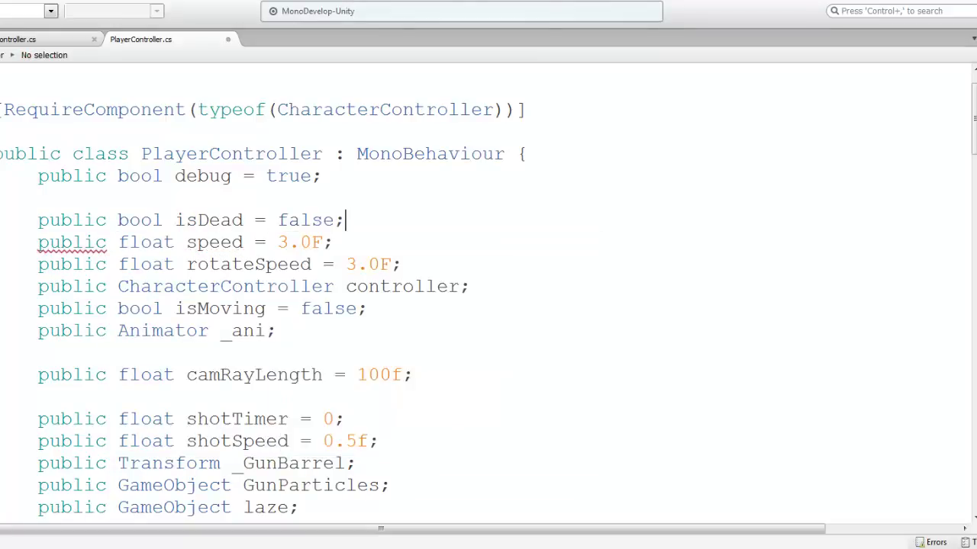
Scroll down to the PlayerBeHit method and place the cursor on the PlayerHP line.
scroll(460, 298, down, 2)
scroll(460, 302, down, 3)
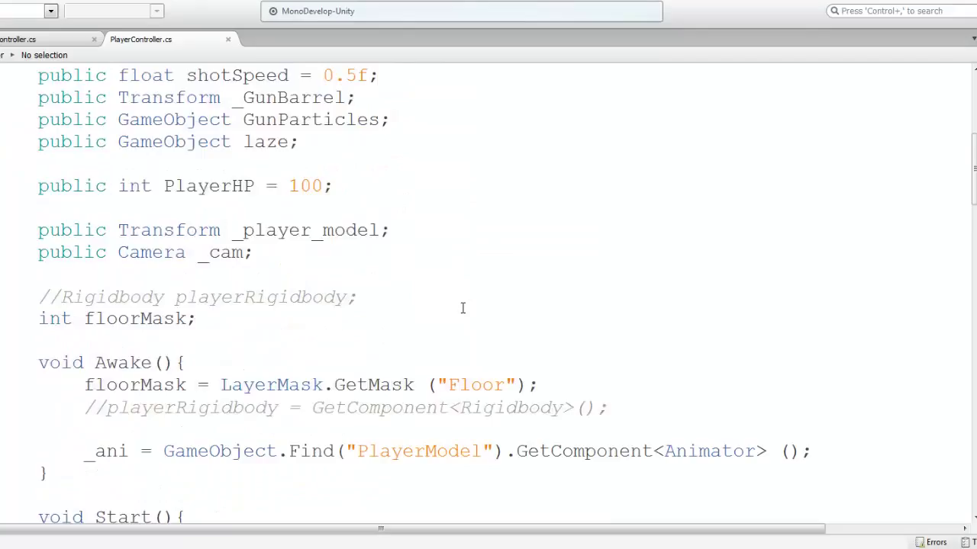
scroll(462, 305, down, 2)
scroll(462, 307, down, 2)
scroll(461, 307, down, 3)
scroll(462, 307, down, 1)
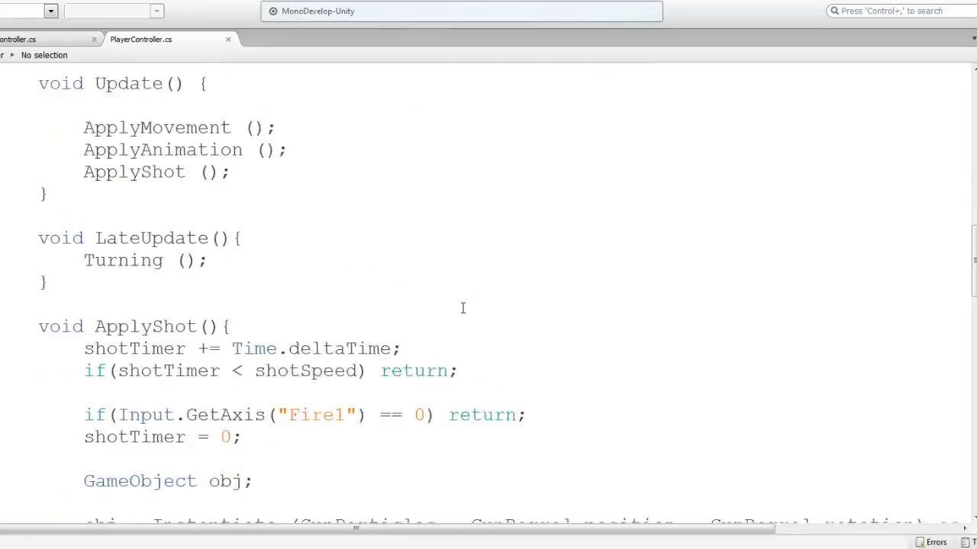
scroll(462, 307, down, 3)
scroll(461, 308, down, 3)
scroll(462, 305, down, 1)
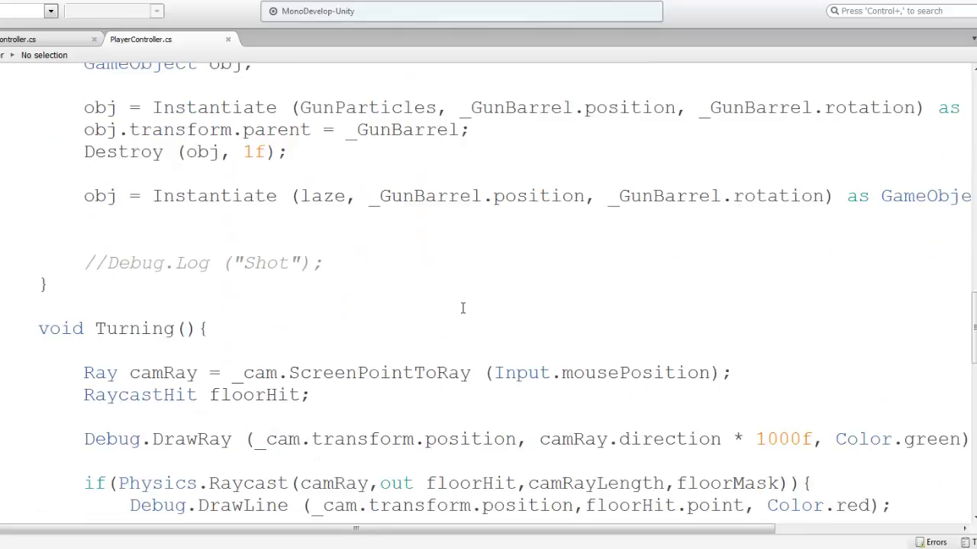
scroll(450, 301, down, 2)
scroll(432, 301, down, 1)
scroll(432, 302, down, 4)
scroll(431, 298, up, 1)
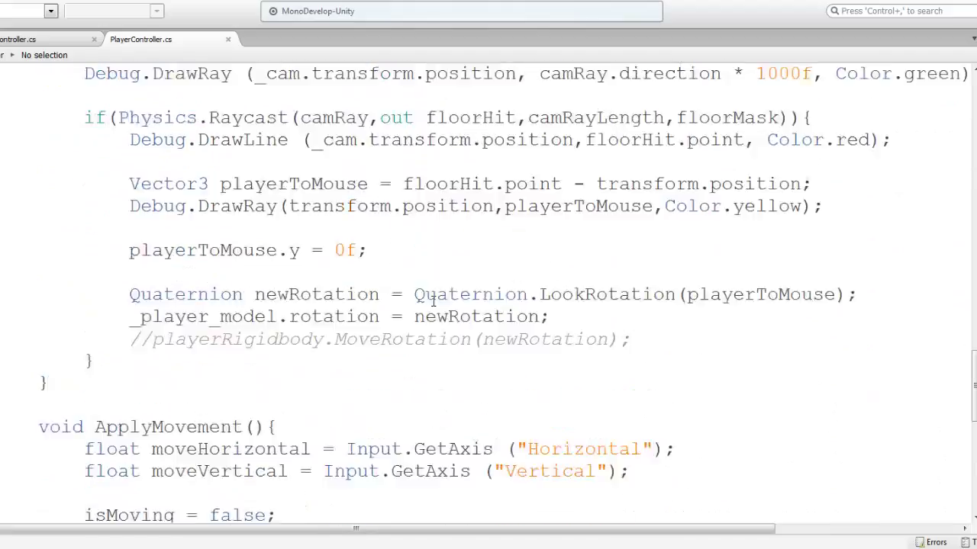
scroll(432, 300, up, 2)
scroll(433, 301, up, 2)
scroll(433, 302, down, 2)
scroll(433, 302, down, 1)
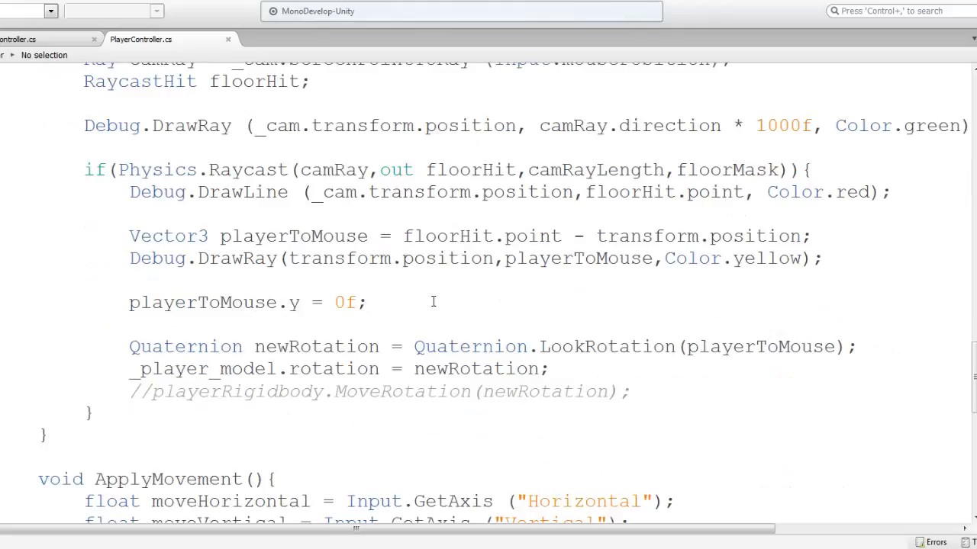
scroll(433, 301, down, 3)
scroll(432, 301, down, 2)
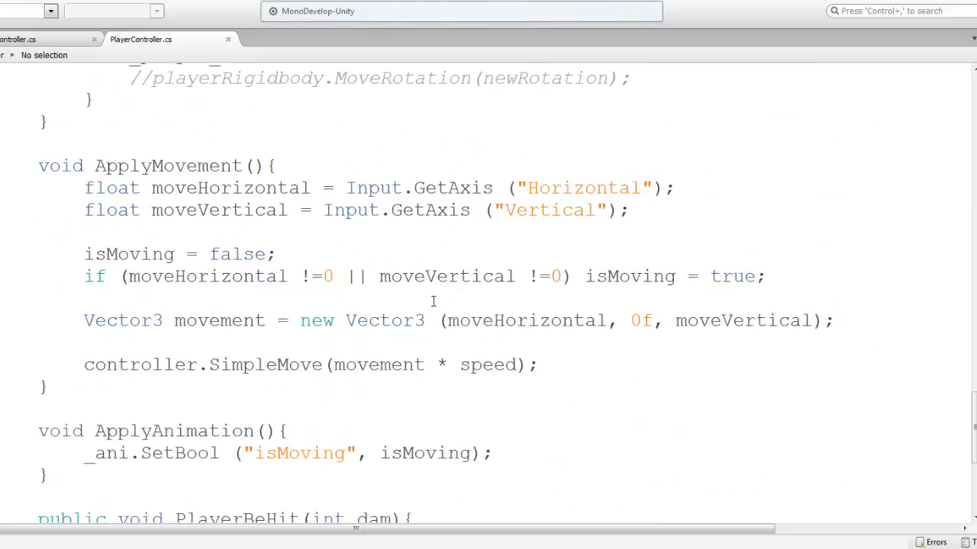
click(262, 252)
scroll(259, 248, down, 3)
click(175, 335)
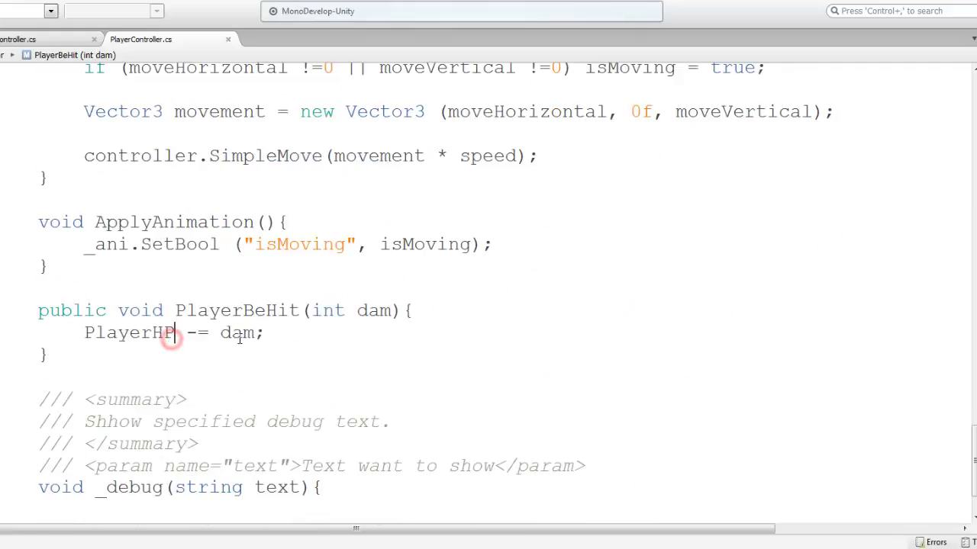
Below 'PlayerHP -= dam;', add an if (PlayerHP < 1) check that sets isDead = true.
click(283, 336)
key(Return)
text(if()
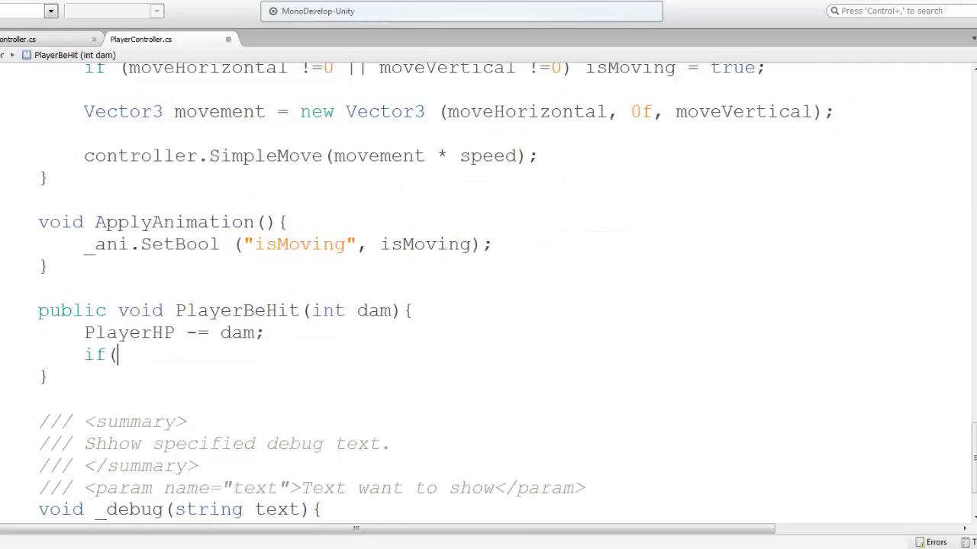
text())
scroll(280, 340, down, 1)
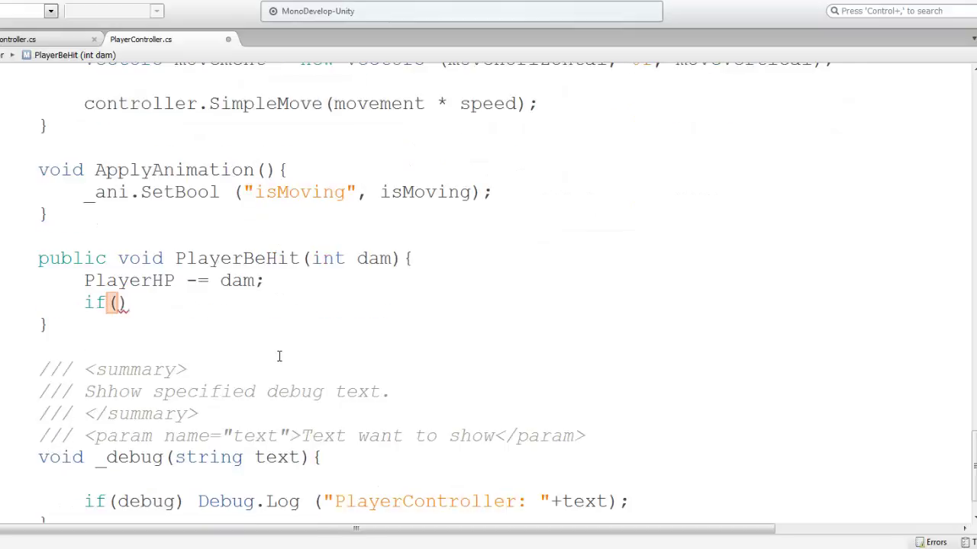
text(SP)
key(BackSpace)
key(BackSpace)
text(Play)
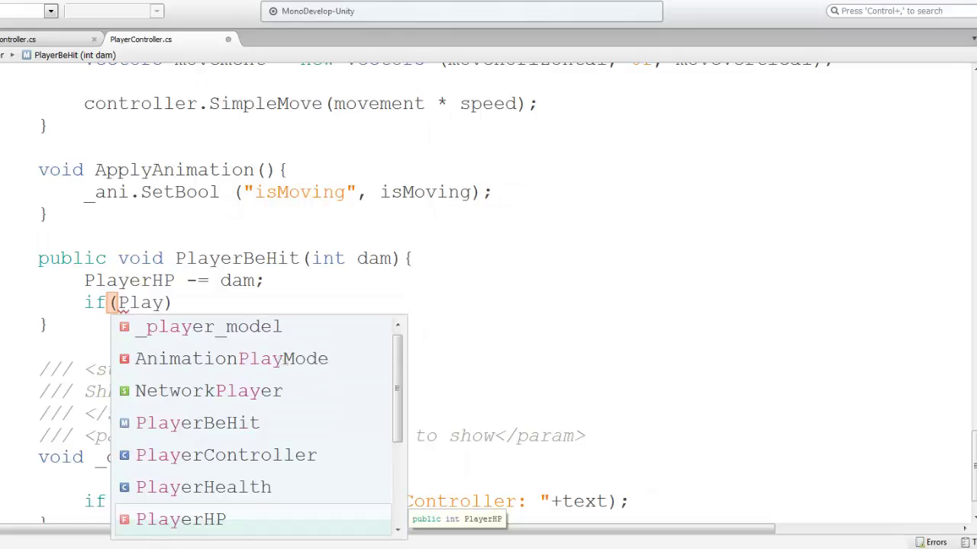
key(Return)
text(<)
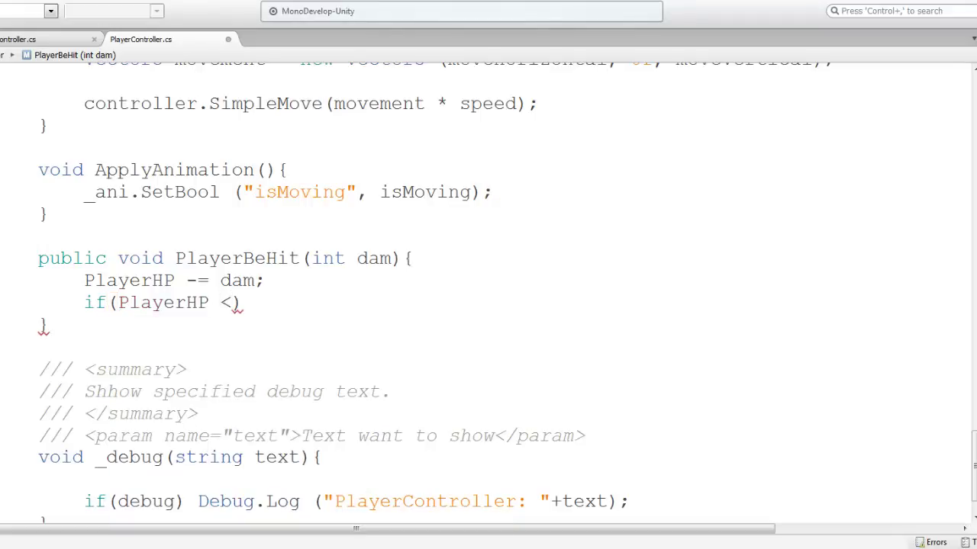
text( 1))
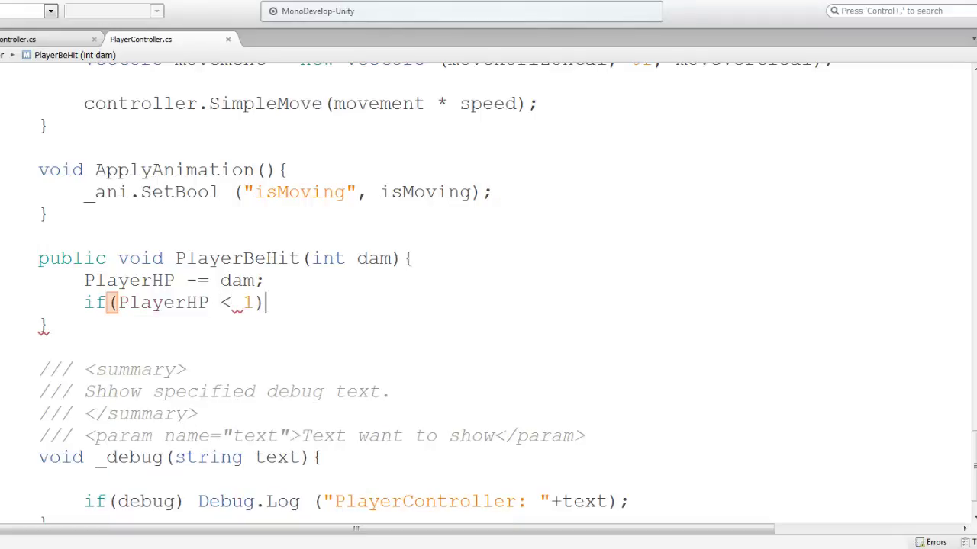
text( is)
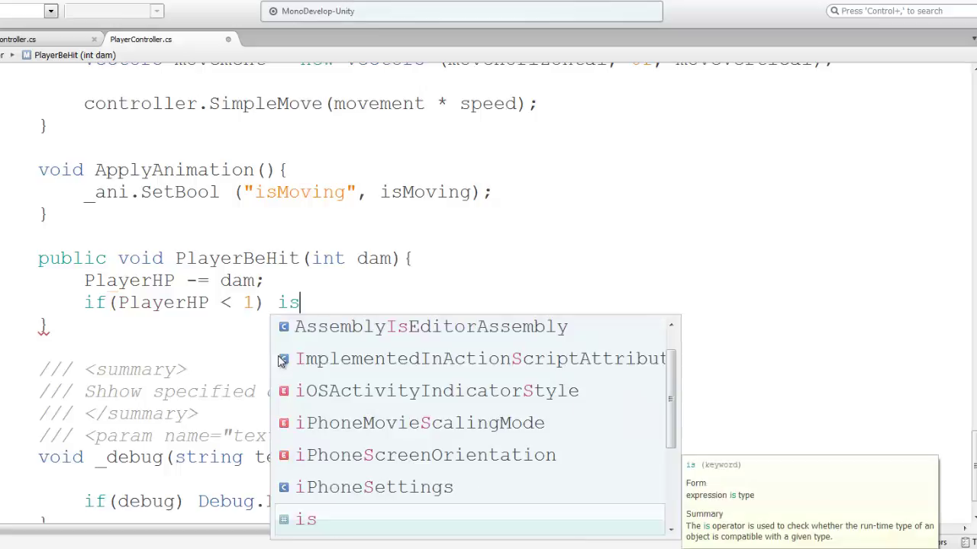
text(Dead)
key(Return)
text(true)
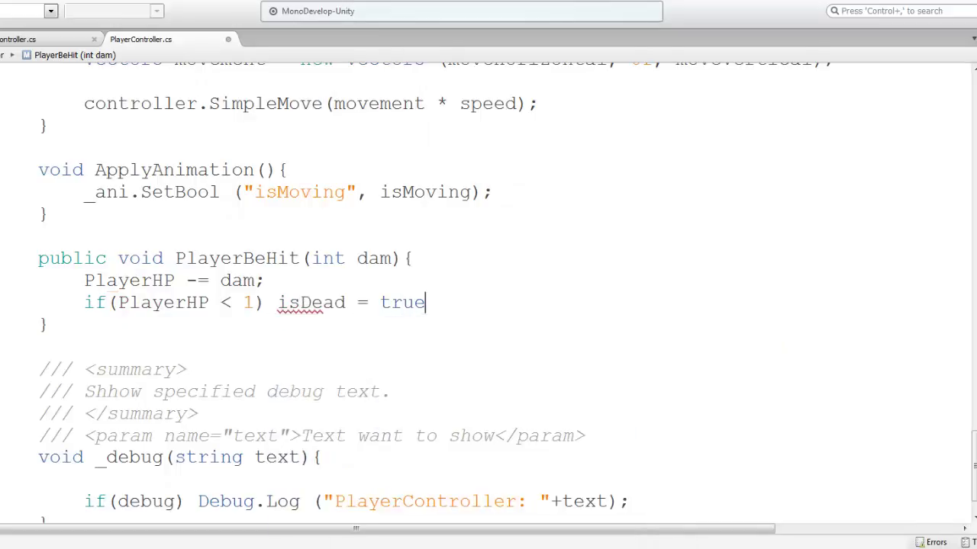
text(;)
key(ctrl+z)
key(BackSpace)
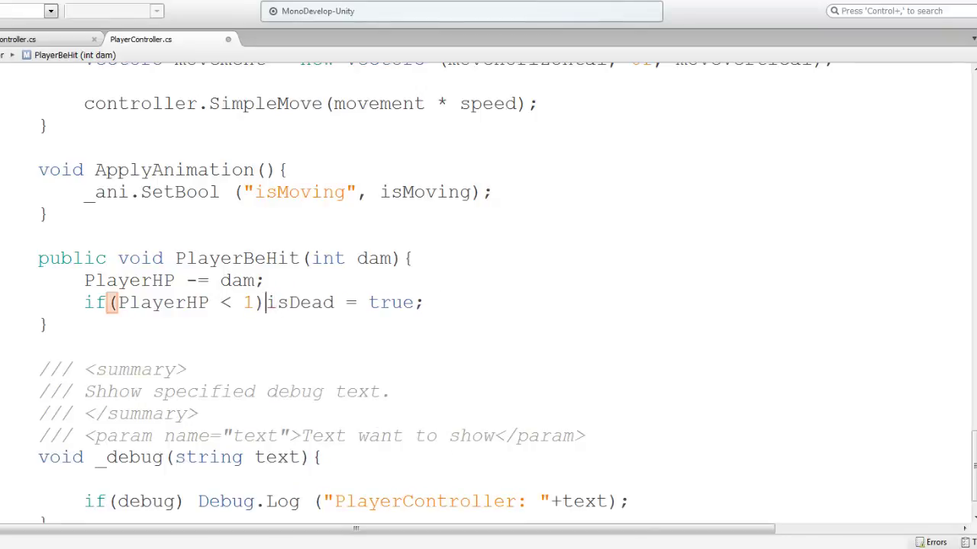
Wrap the if body in braces, add _ani.SetTrigger(); inside, and return to Unity.
text({)
key(Return)
key(Return)
text(})
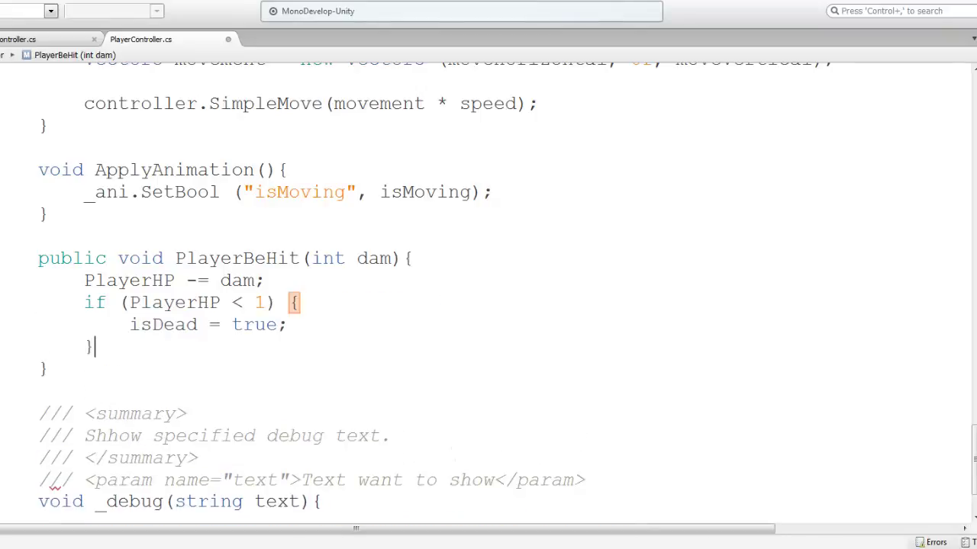
key(Up)
key(Up)
key(End)
key(Return)
text(_a)
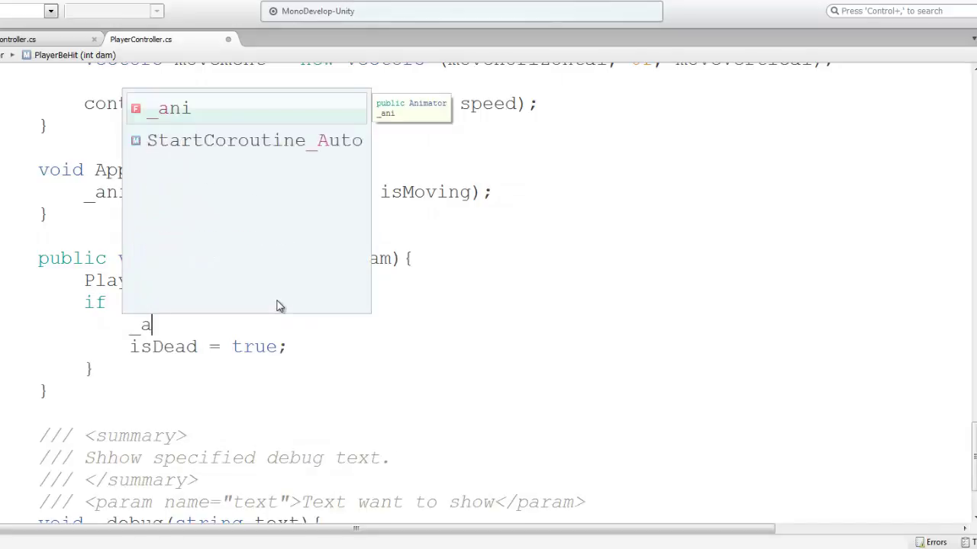
text(ni.Set)
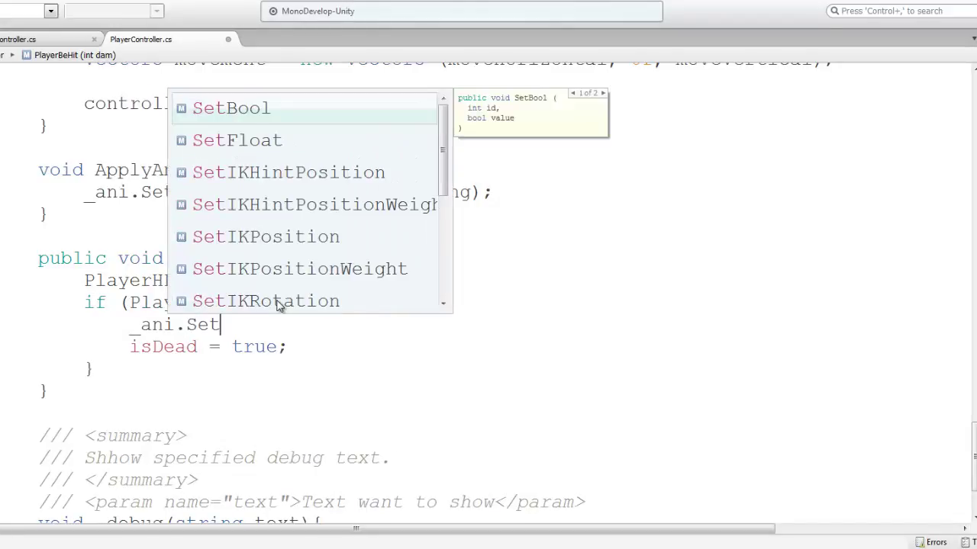
text(Tri)
key(Return)
text(())
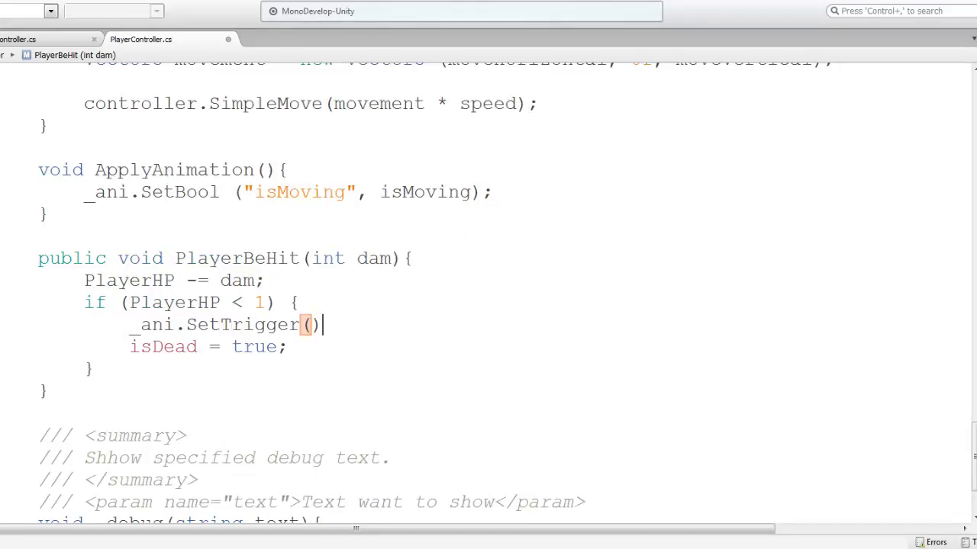
text(;)
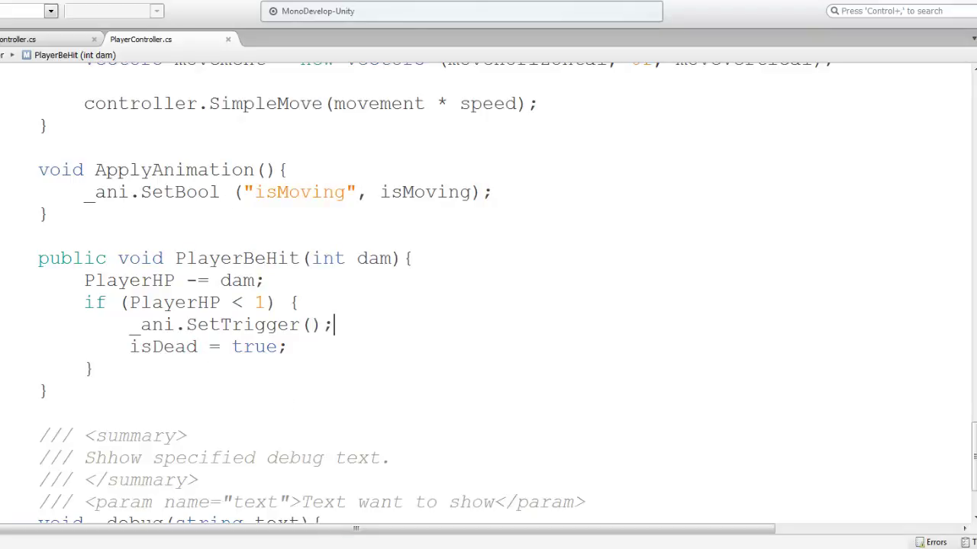
key(alt+Tab)
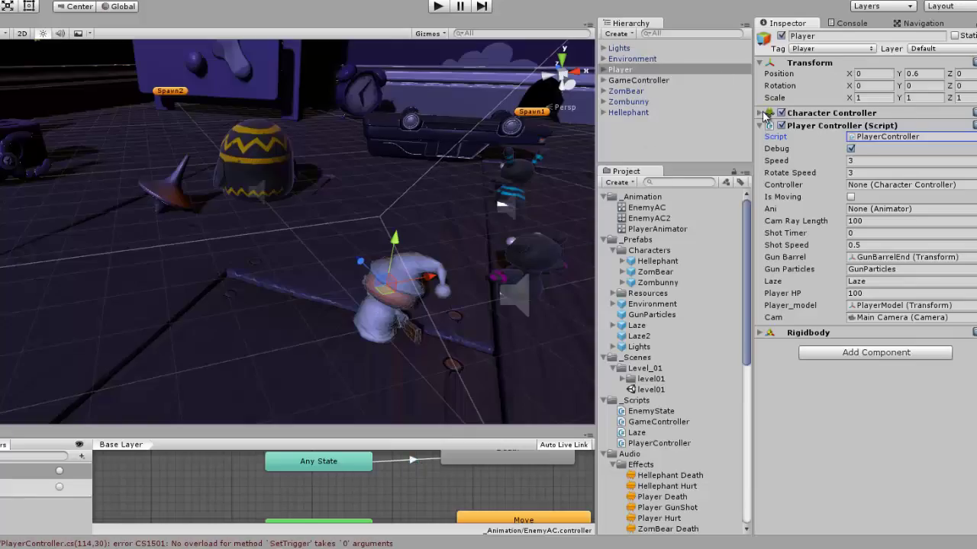
Select Player > PlayerModel and locate its PlayerAnimator controller asset in the Project.
click(604, 70)
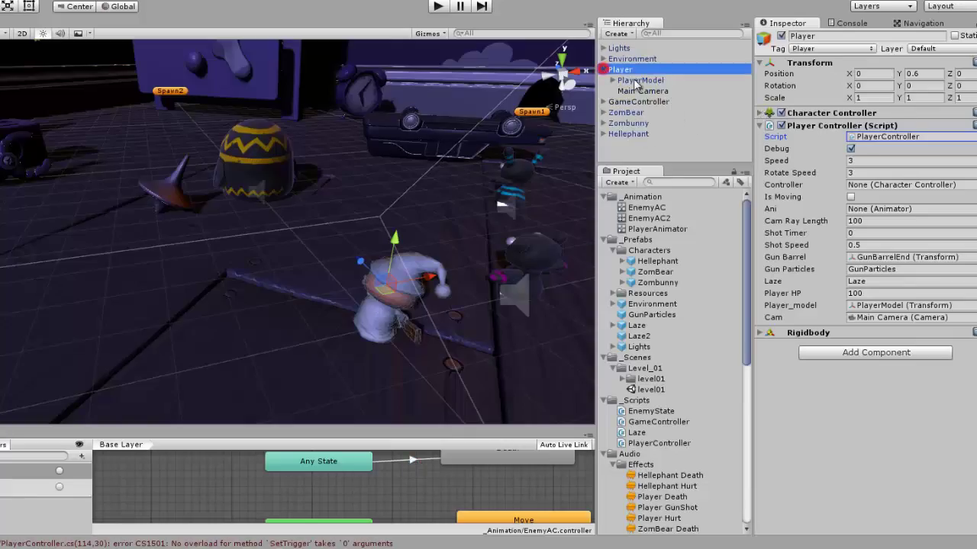
click(636, 80)
click(761, 125)
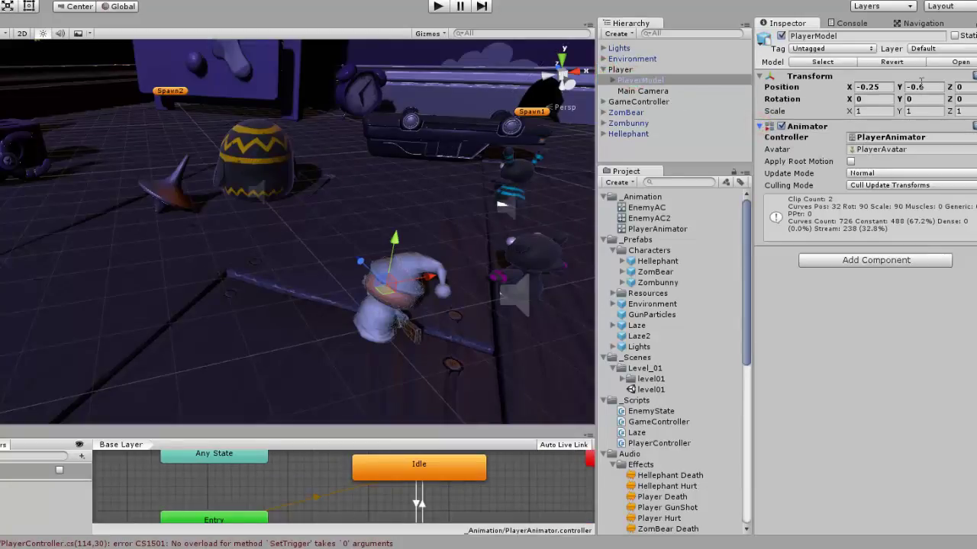
click(892, 139)
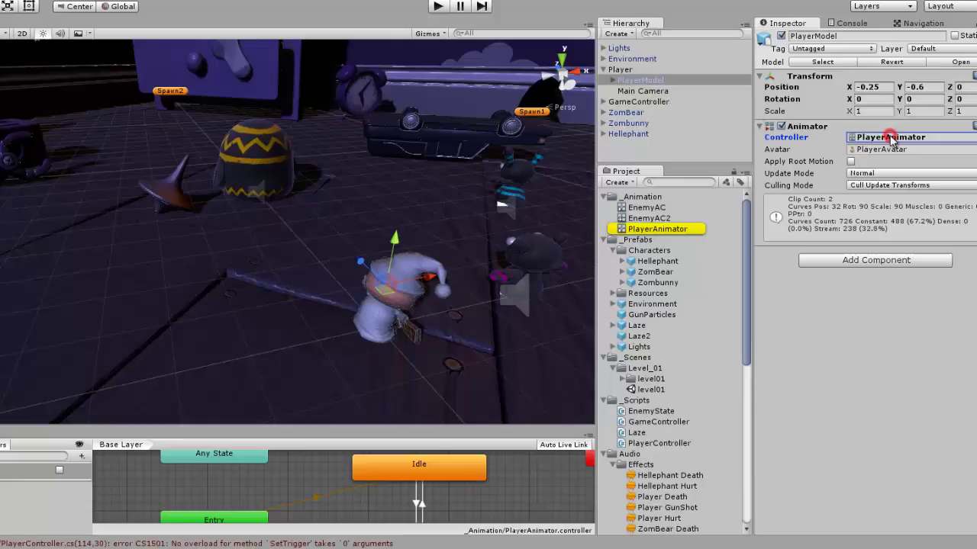
click(668, 233)
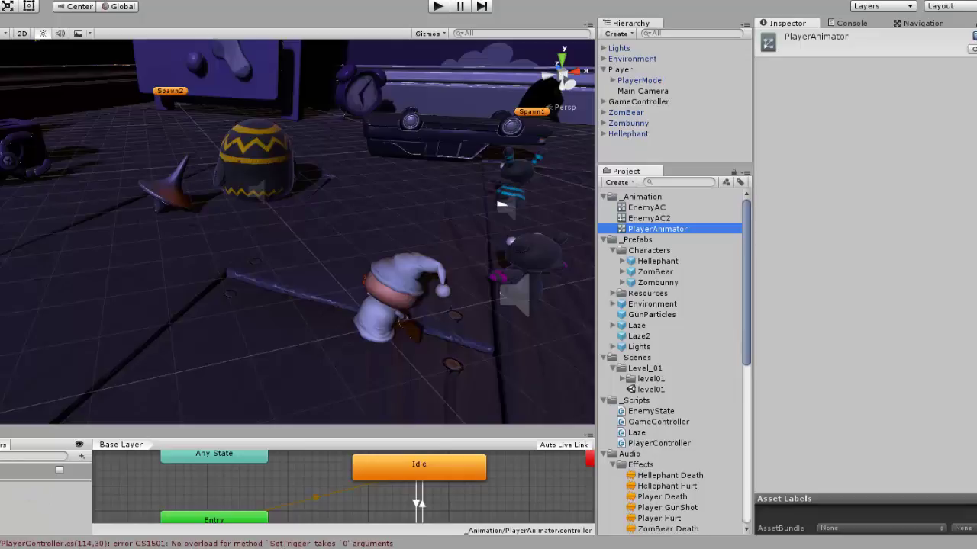
click(669, 228)
click(658, 228)
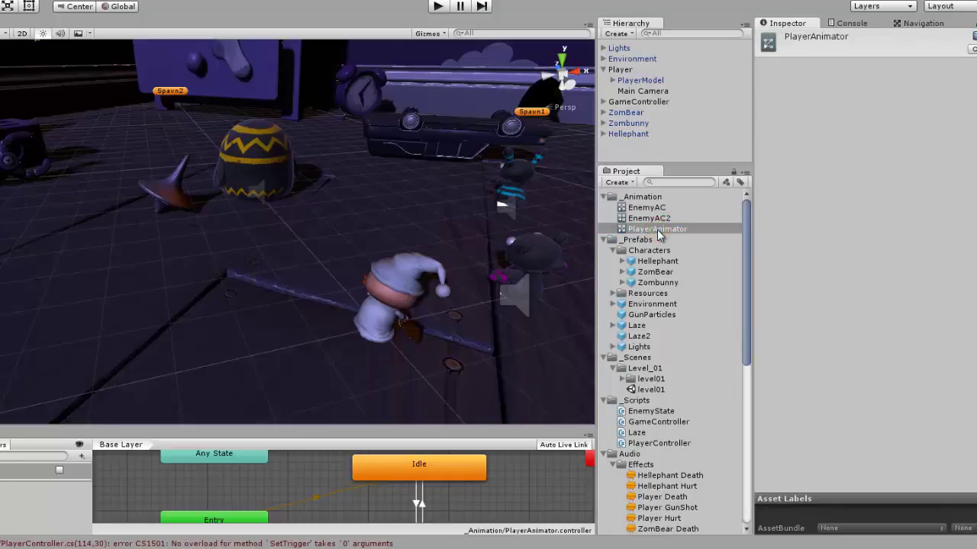
click(657, 229)
From the CS1501 console error, comment out the _ani.SetTrigger() line with // and return to Unity.
double_click(234, 544)
click(130, 326)
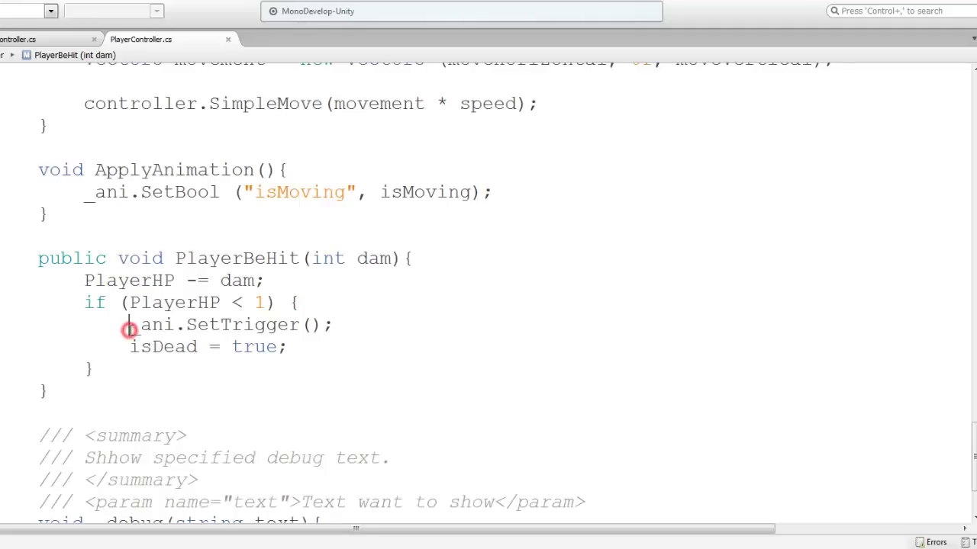
text(//)
key(alt+Tab)
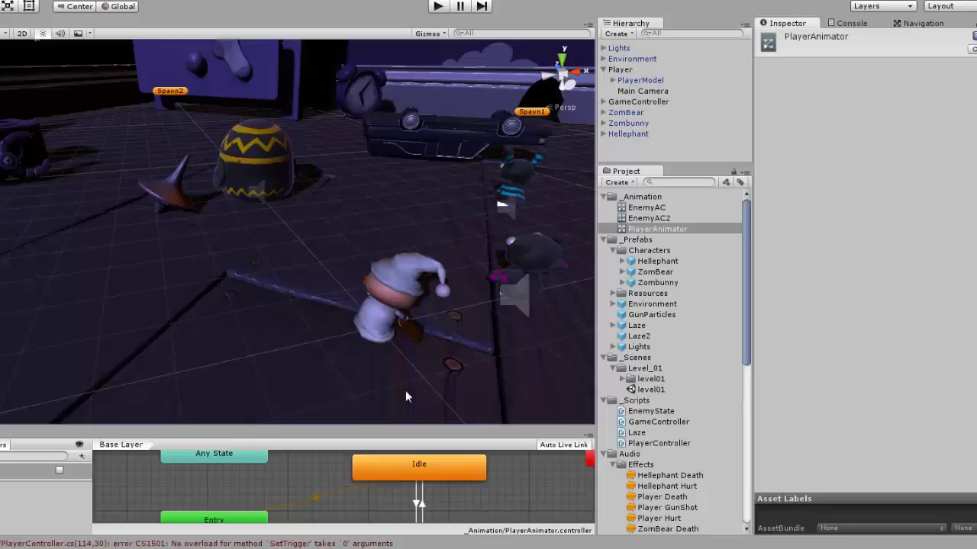
Enlarge the Animator panel and show PlayerAnimator's Base Layer with the Exit node in view.
drag(350, 425, 349, 246)
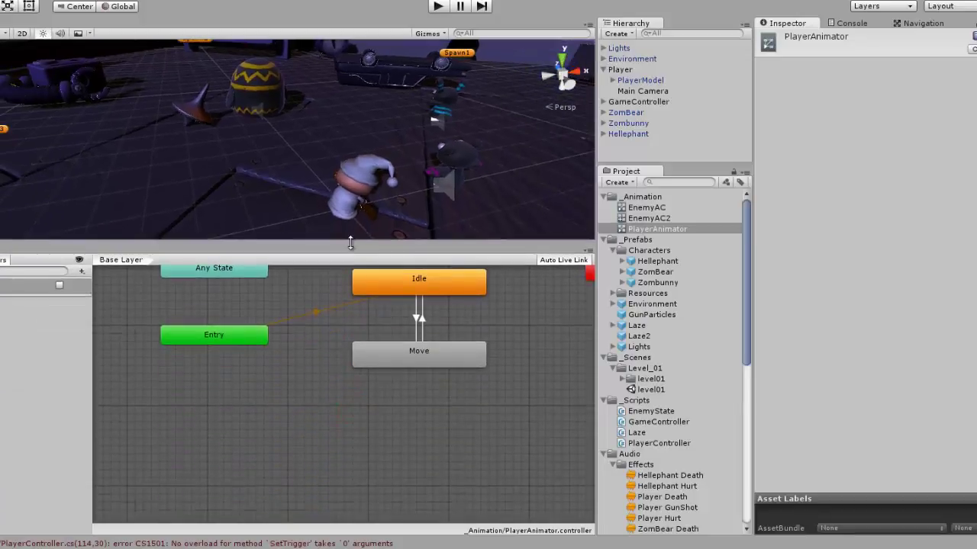
click(664, 229)
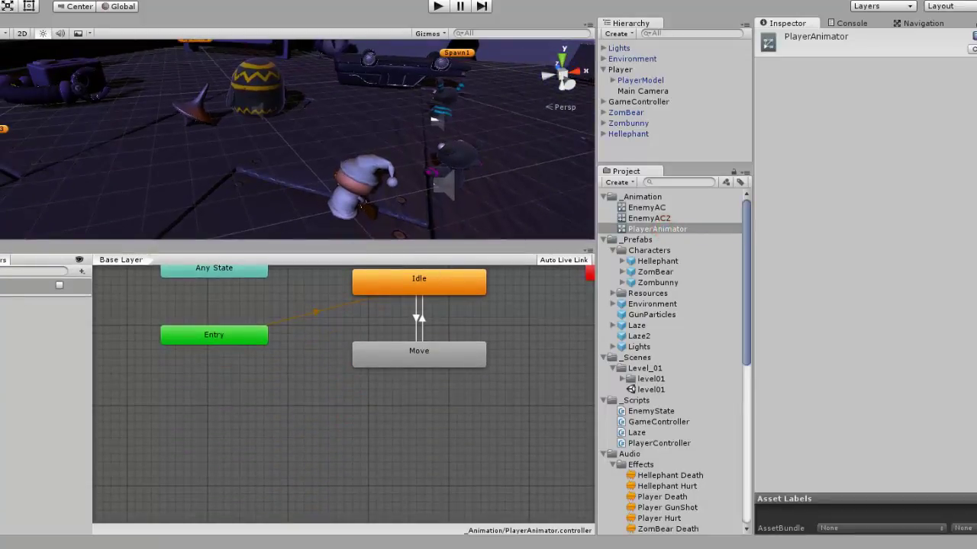
click(38, 284)
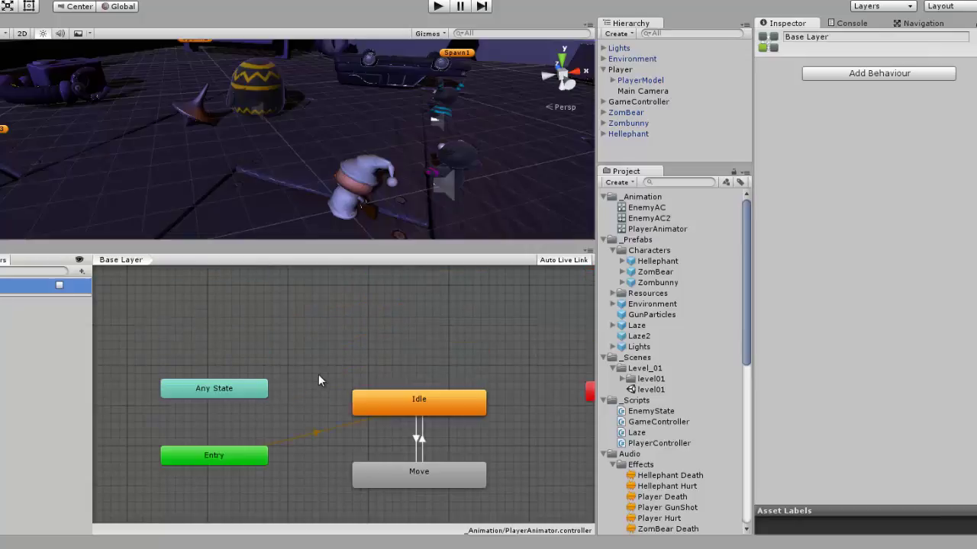
mouse_move(512, 385)
middle_down()
mouse_move(300, 362)
mouse_move(418, 372)
middle_up()
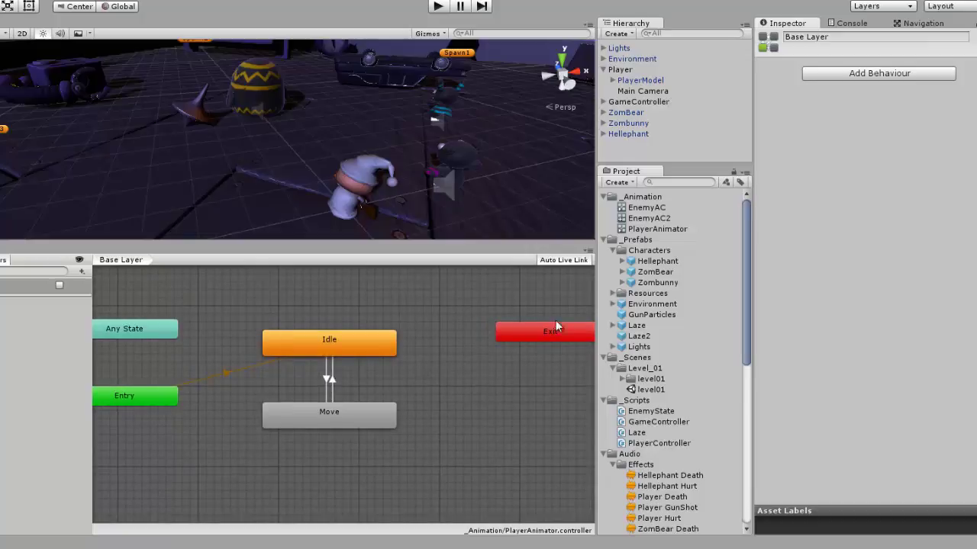
Collapse the Hellephant and Zombunny models and expand the Player model to list its clips.
scroll(645, 319, down, 5)
scroll(645, 319, up, 2)
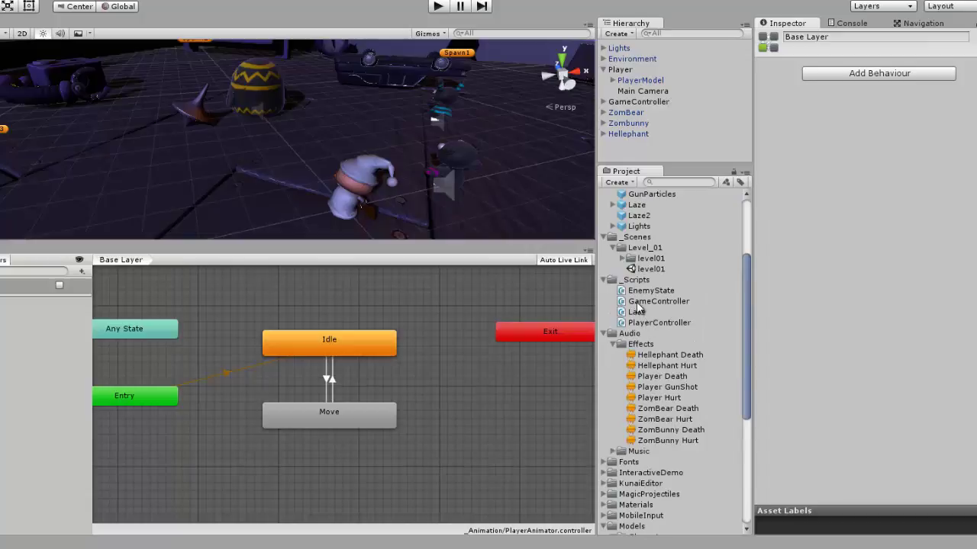
scroll(641, 313, down, 4)
scroll(640, 378, down, 1)
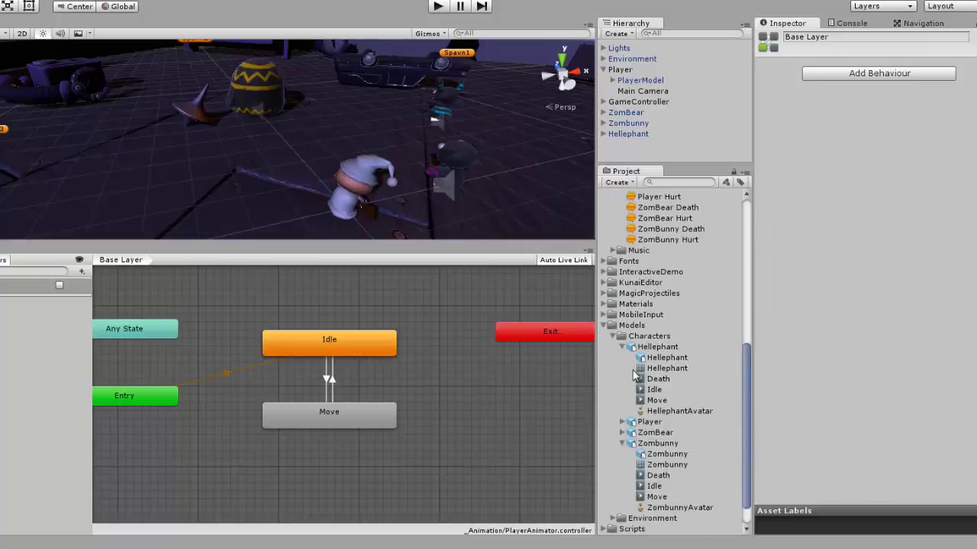
click(623, 347)
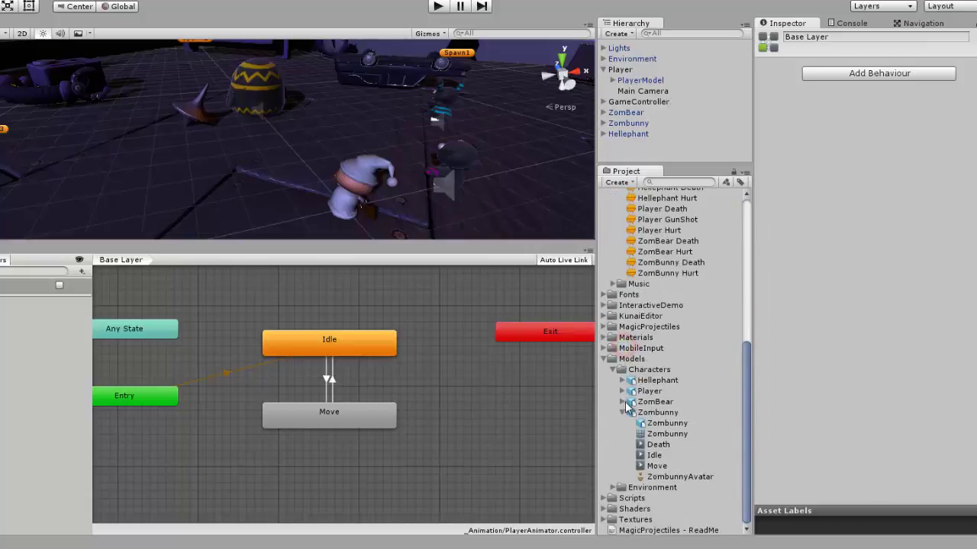
click(623, 413)
click(624, 455)
click(624, 455)
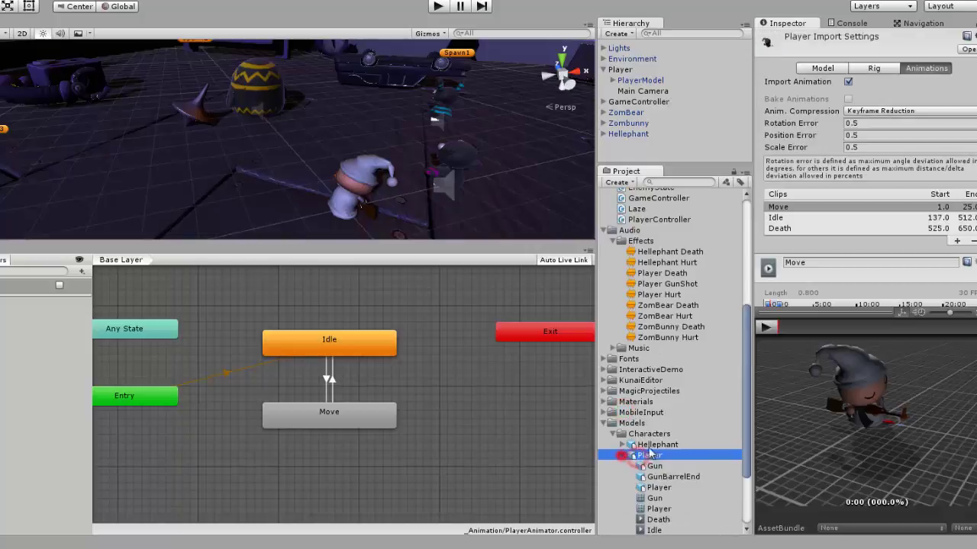
scroll(670, 441, down, 2)
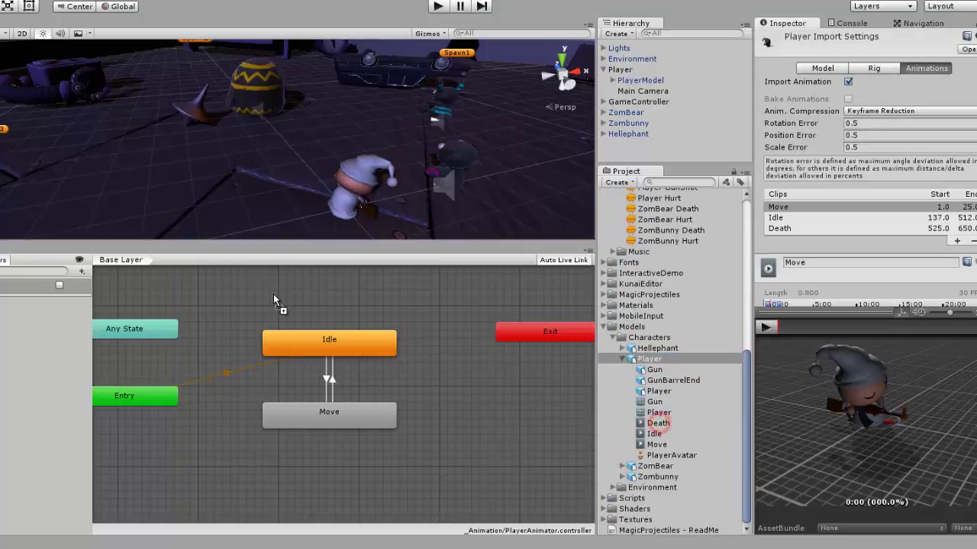
Drag the Player's Death clip into the Animator and place the Death state above Any State.
drag(645, 417, 273, 293)
middle_drag(423, 329, 463, 346)
drag(463, 347, 260, 313)
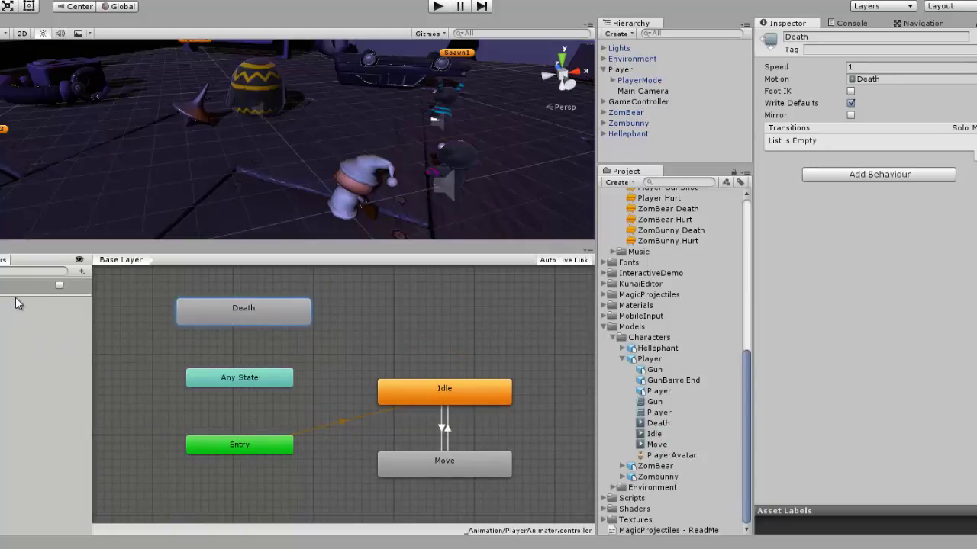
Add a new Trigger parameter to the PlayerAnimator.
click(82, 271)
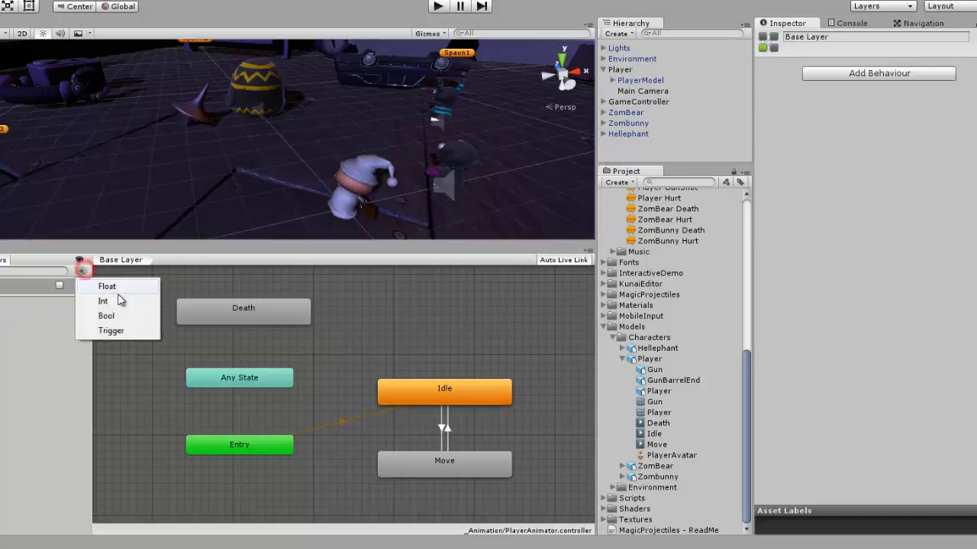
click(111, 331)
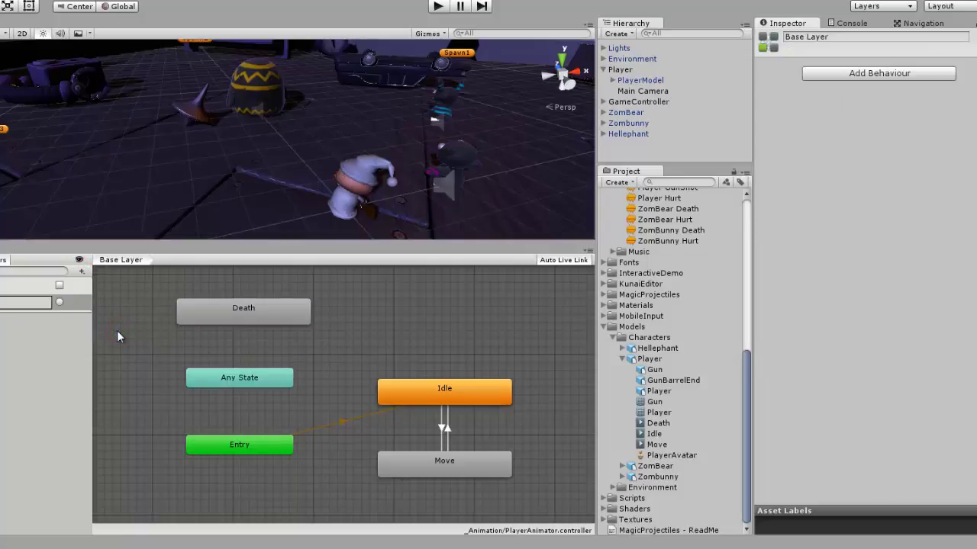
key(Return)
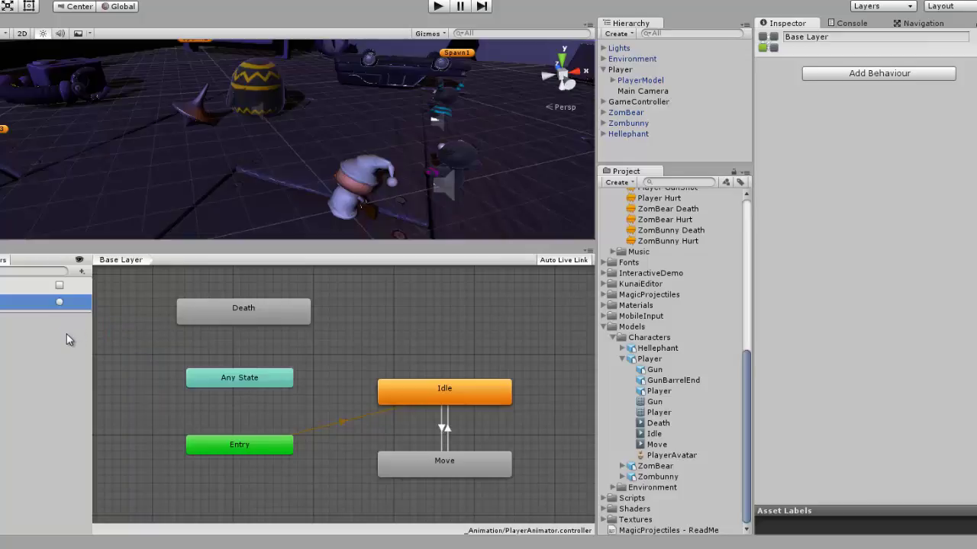
Make a transition from Any State to Death with a condition on the Dead trigger.
right_click(251, 376)
click(293, 385)
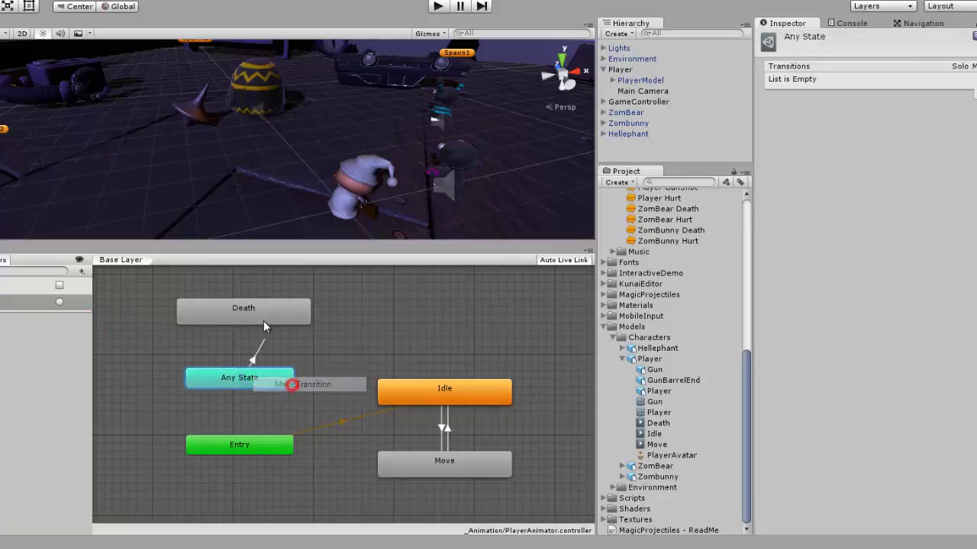
click(255, 315)
click(245, 342)
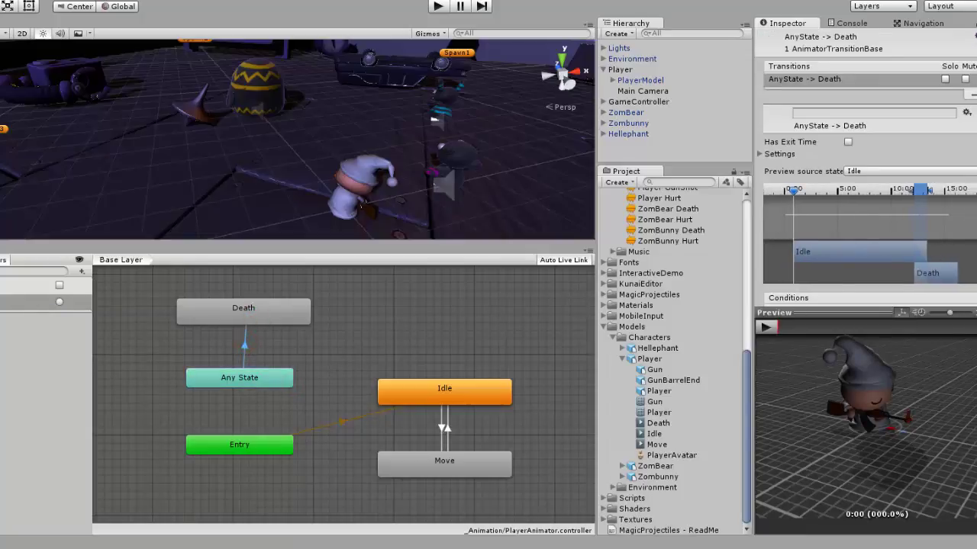
scroll(866, 168, down, 2)
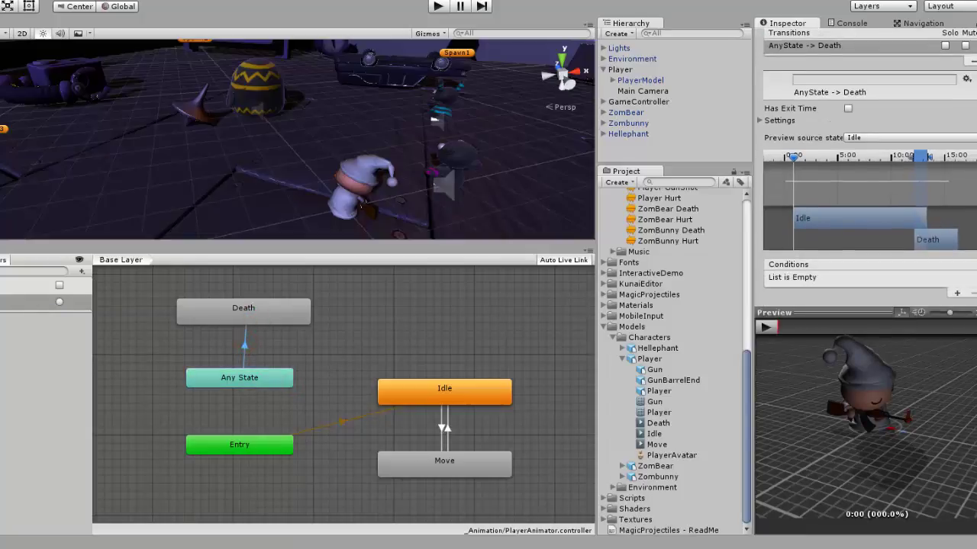
click(958, 295)
click(871, 278)
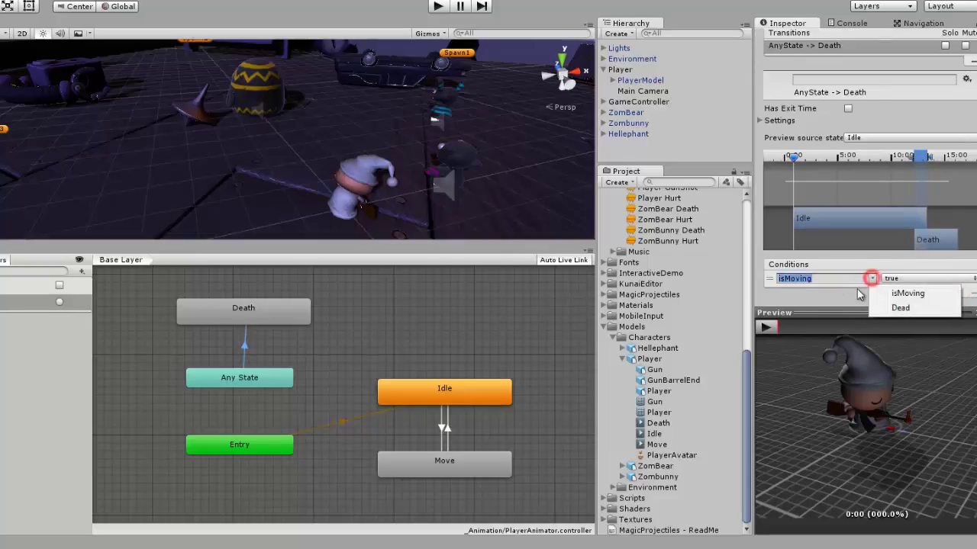
click(901, 307)
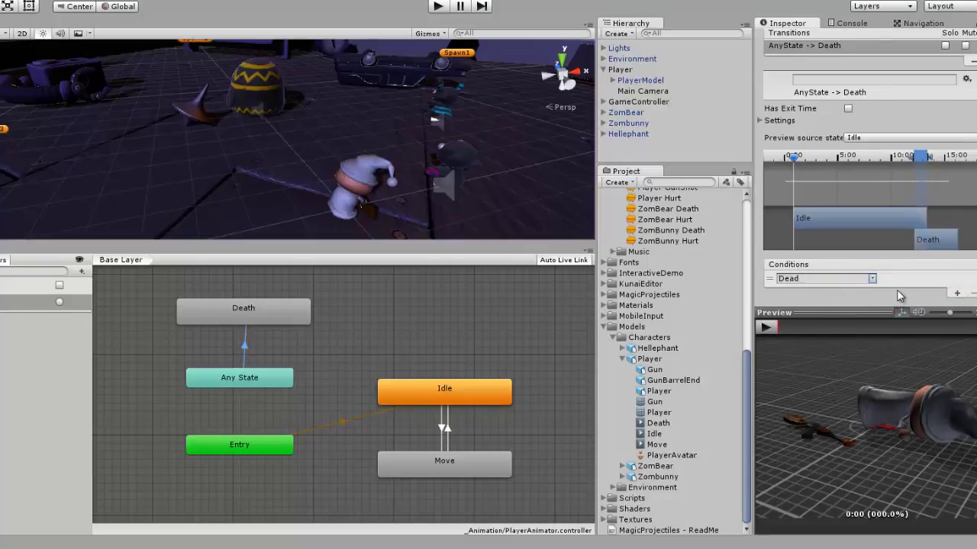
Play, pause and resume the transition preview, then make the Scene view slightly taller.
click(769, 327)
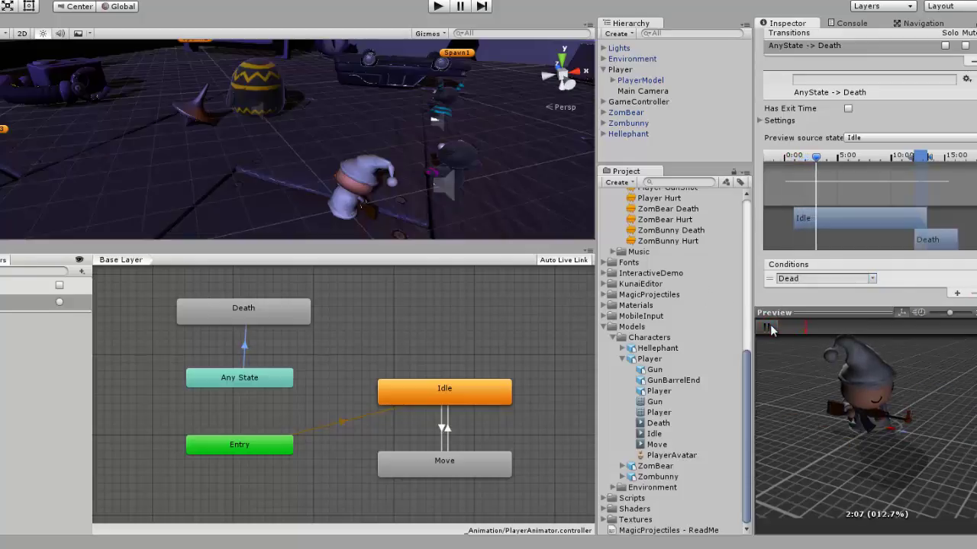
click(769, 328)
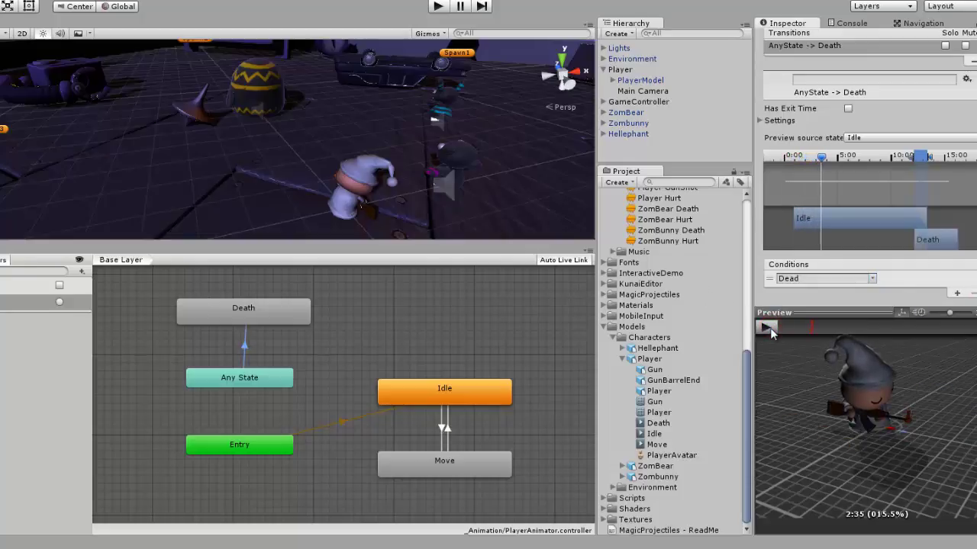
click(769, 328)
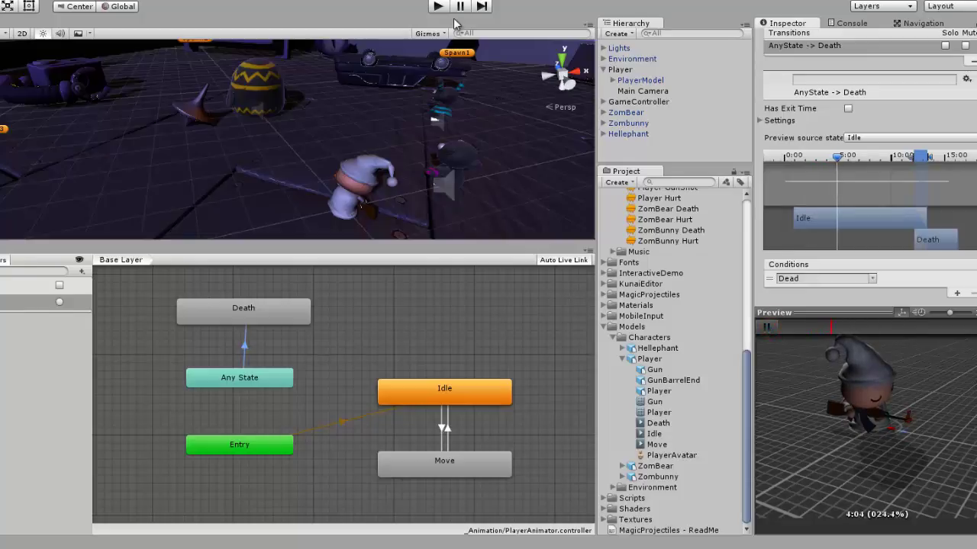
drag(403, 249, 404, 271)
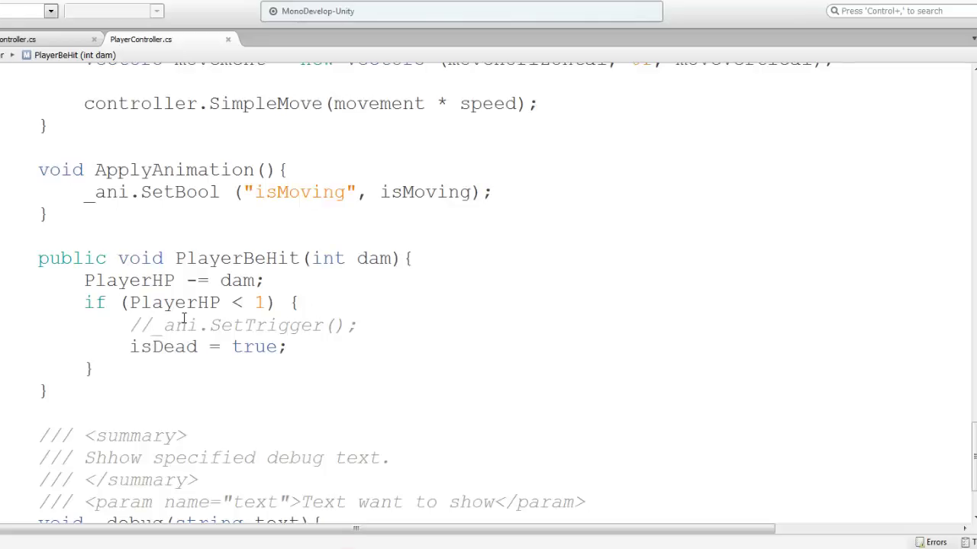
Uncomment the SetTrigger line and make it _ani.SetTrigger("Dead");.
key(BackSpace)
key(BackSpace)
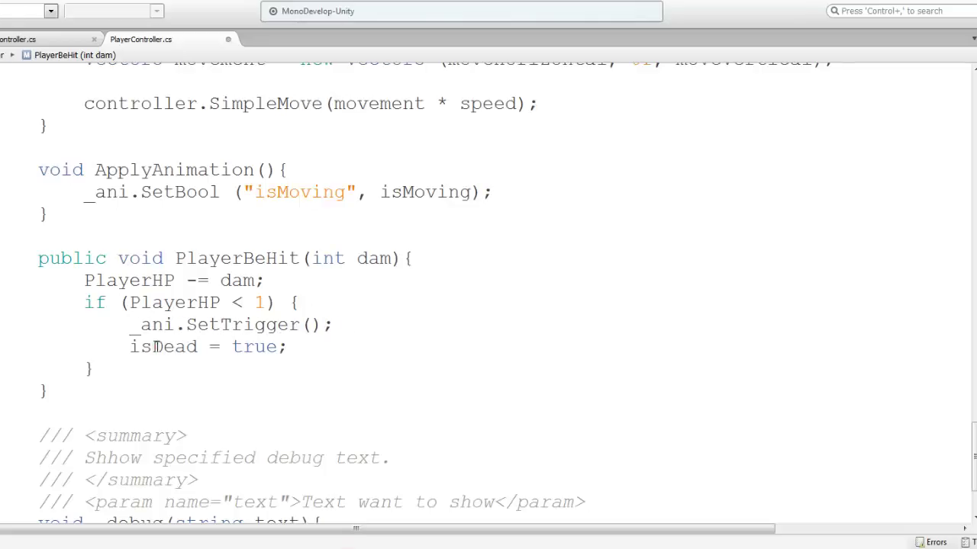
drag(153, 347, 194, 348)
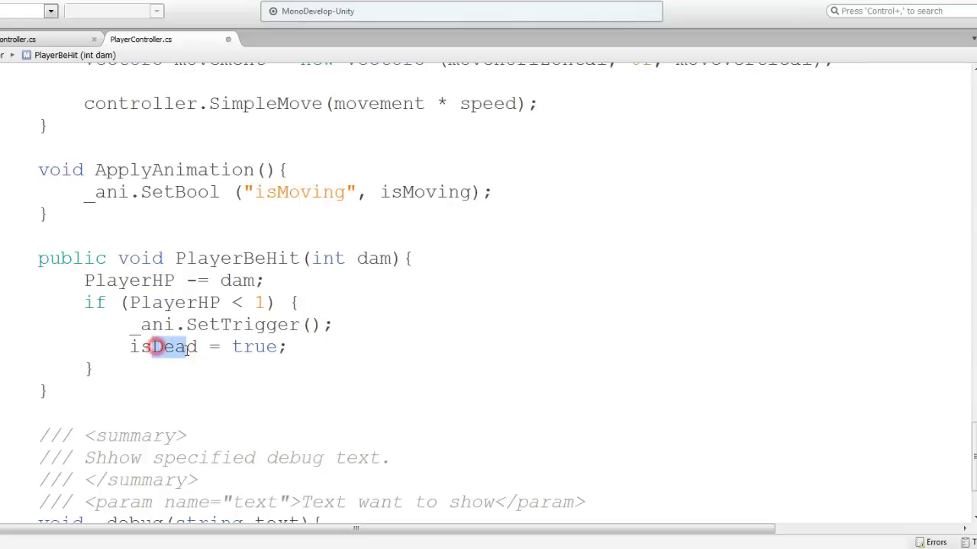
click(306, 324)
text("Dead")
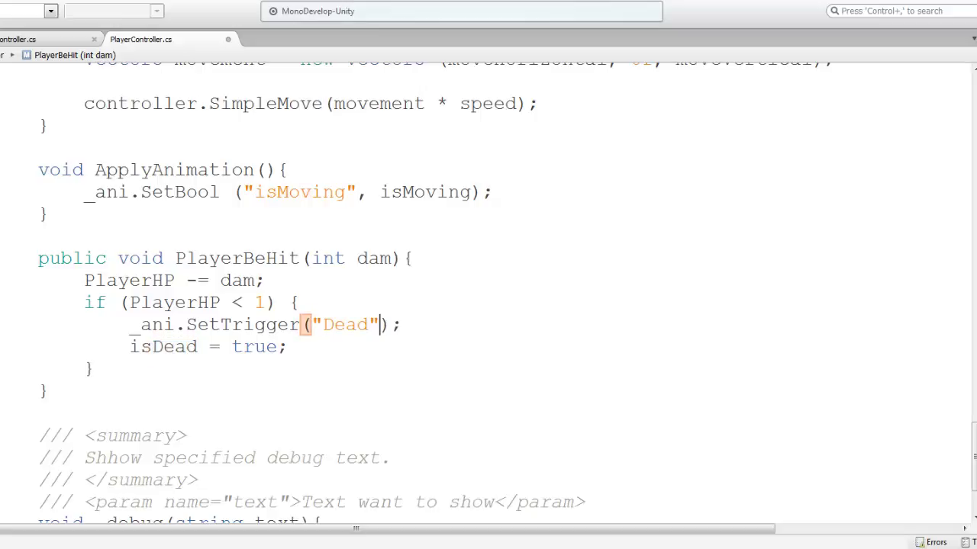
click(221, 323)
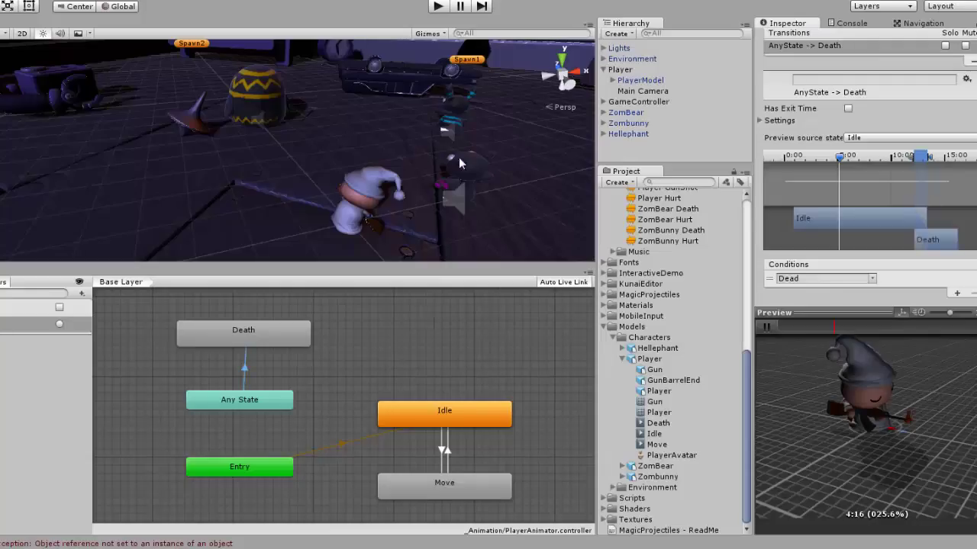
Drag the Scene view down over the Animator, check Player HP is 10, then press Play.
drag(415, 262, 415, 435)
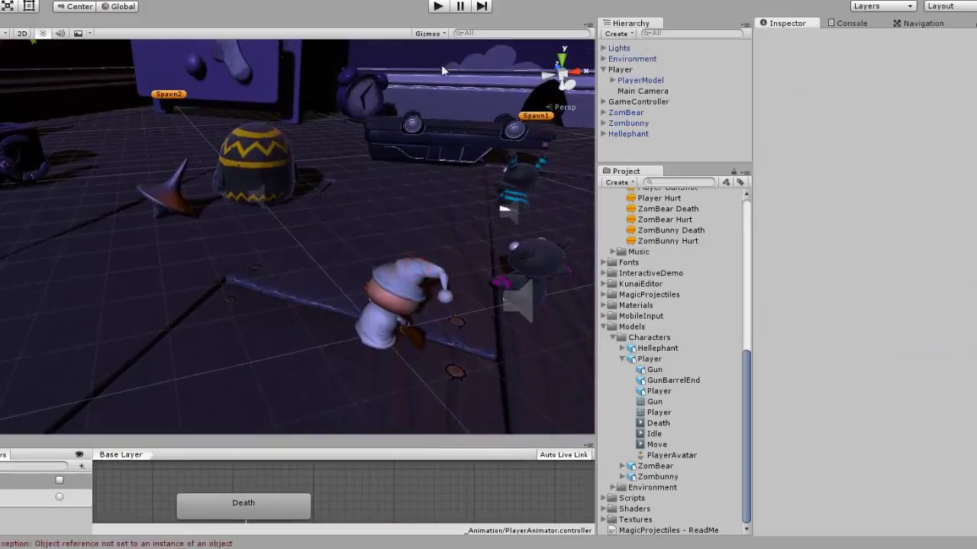
click(632, 70)
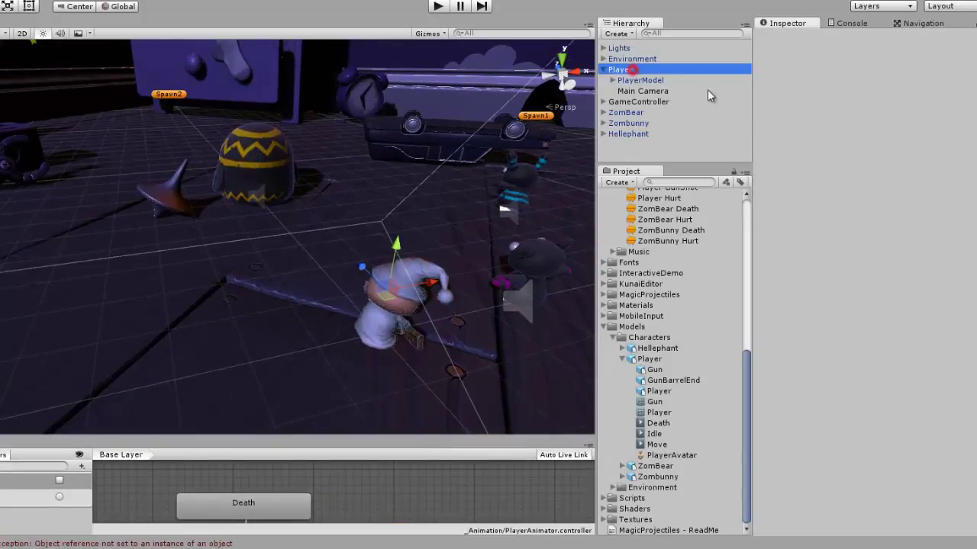
click(875, 305)
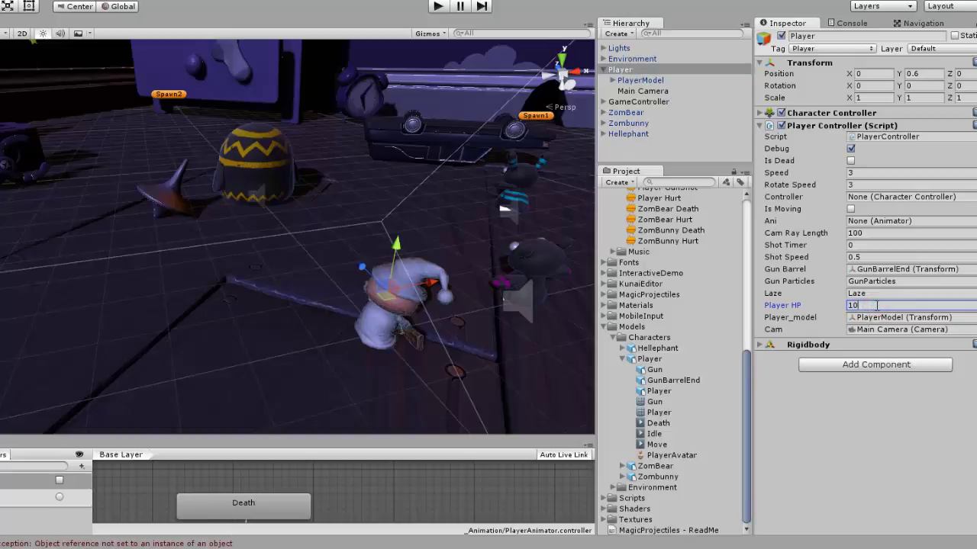
click(436, 7)
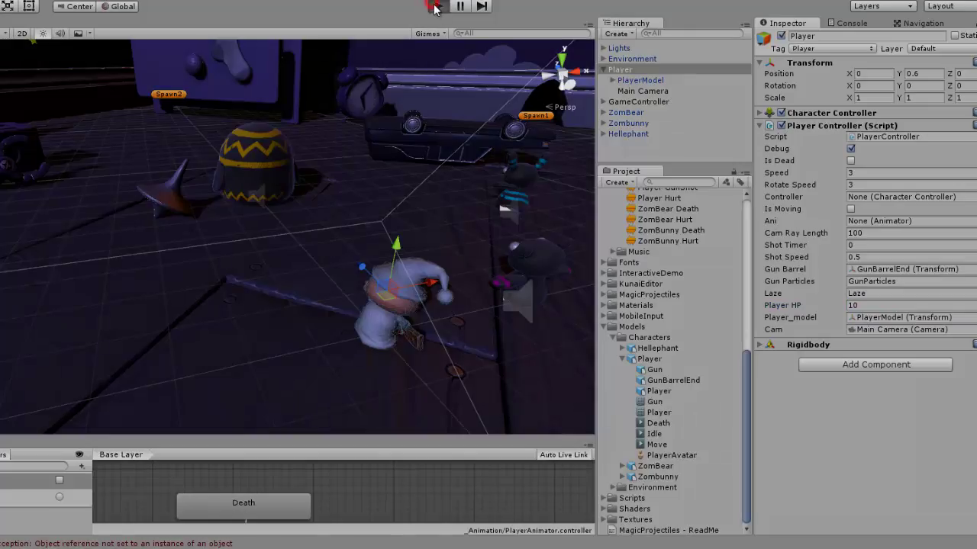
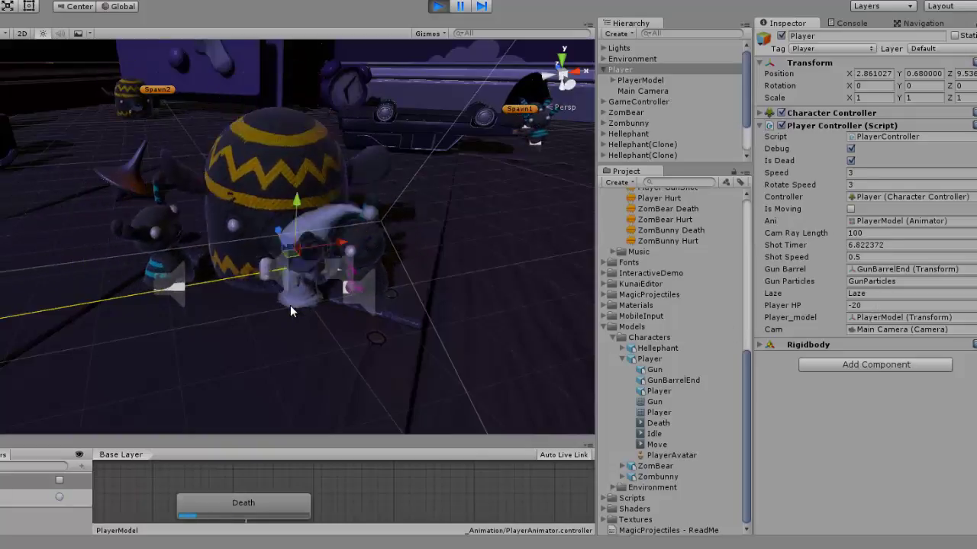
Stop the game and enable Has Exit Time on the Any State to Death transition.
click(437, 7)
drag(361, 436, 388, 184)
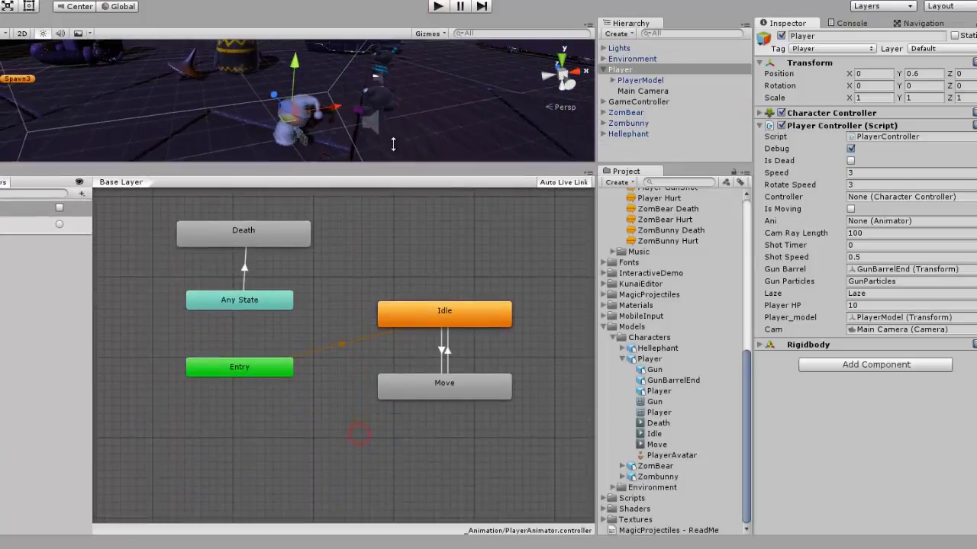
click(244, 286)
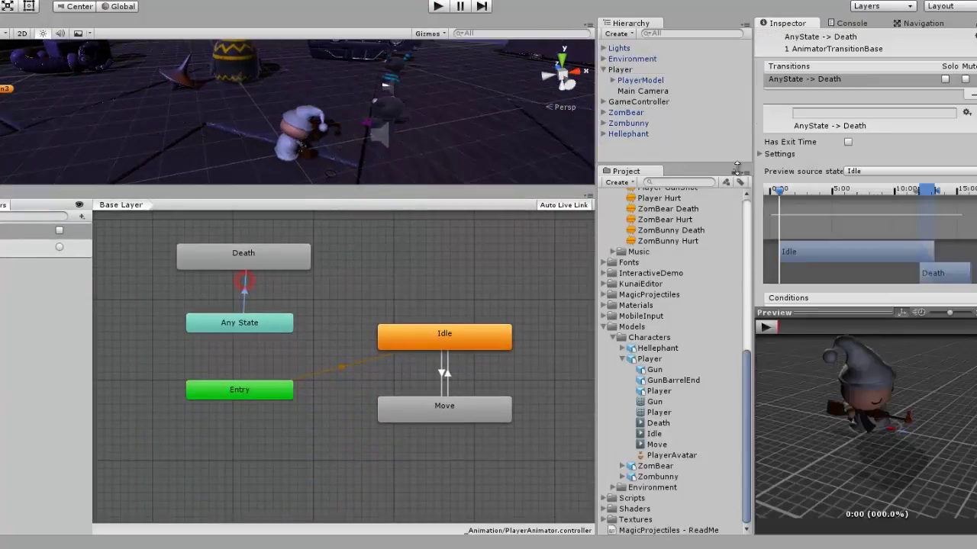
click(849, 143)
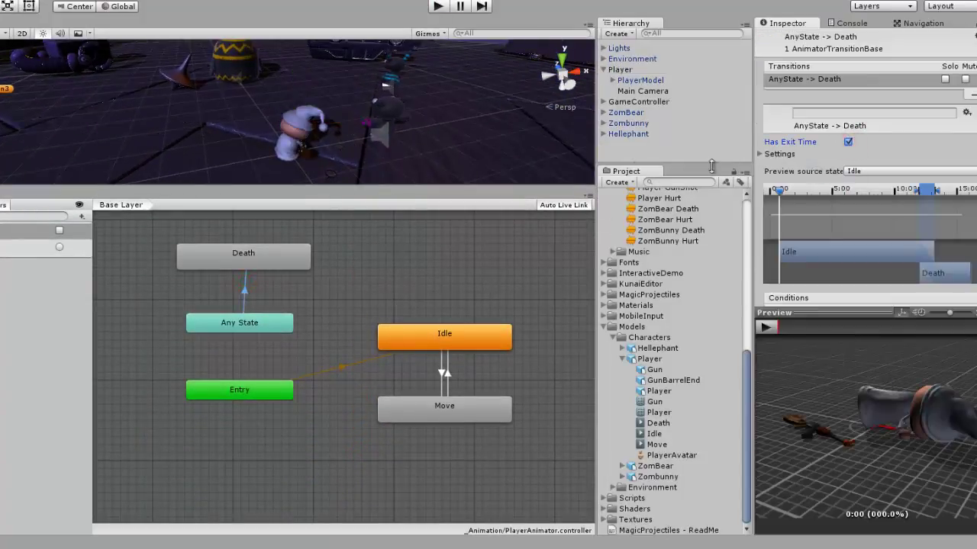
Play-test the scene while watching the Player's HP and animator states, then restart play.
drag(477, 184, 510, 477)
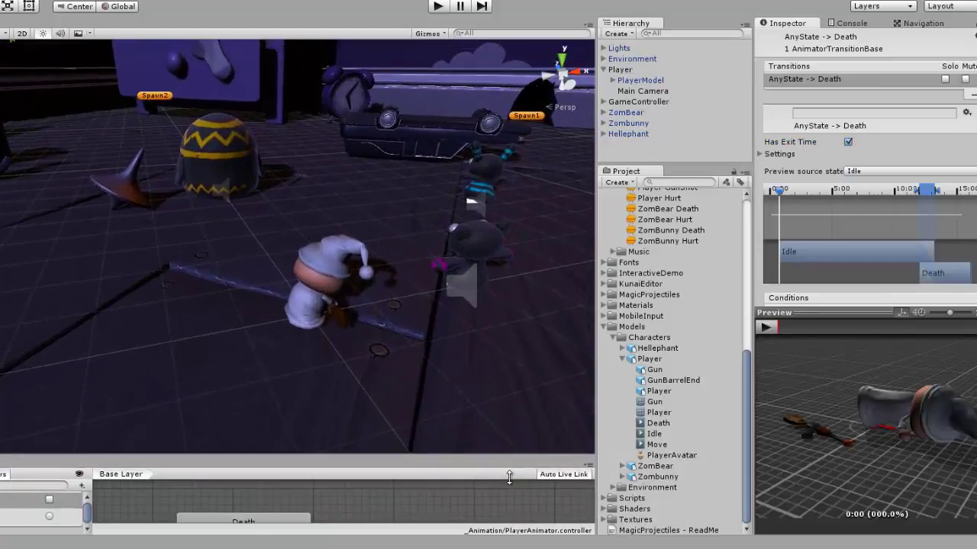
click(439, 8)
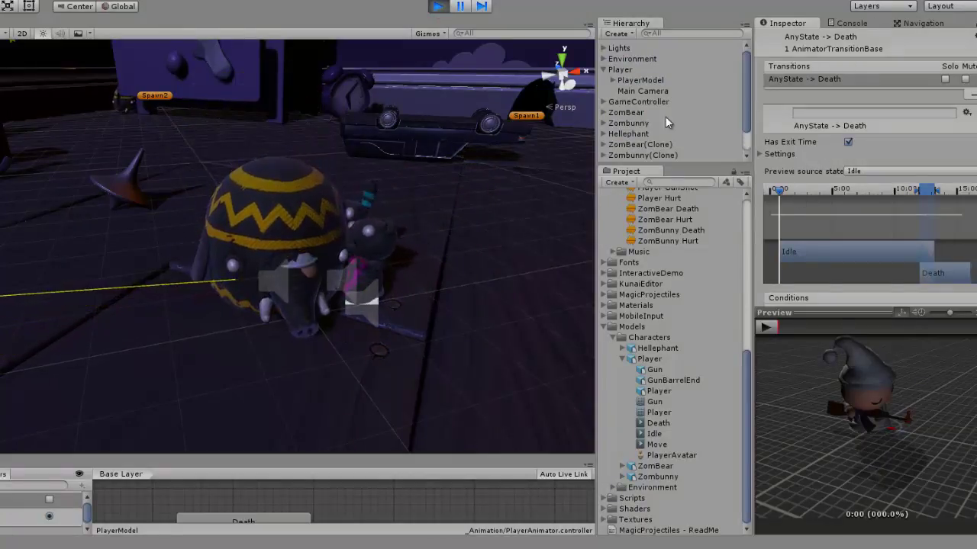
click(620, 70)
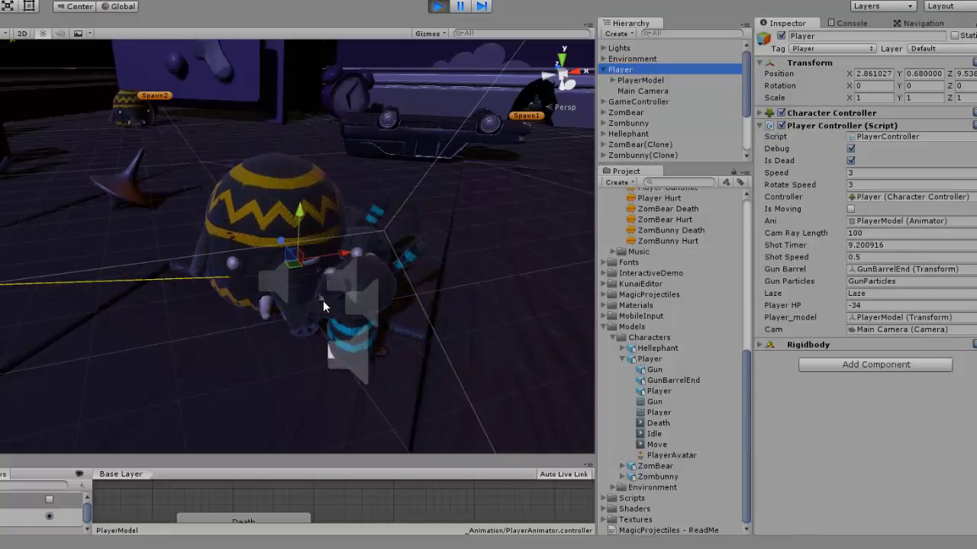
mouse_move(329, 461)
mouse_down()
mouse_move(346, 309)
mouse_move(347, 325)
mouse_up()
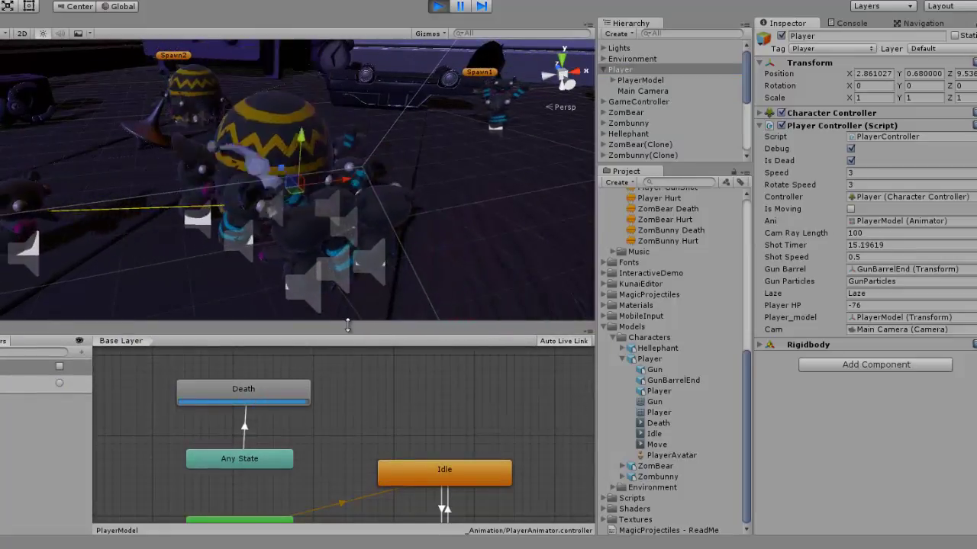
click(440, 7)
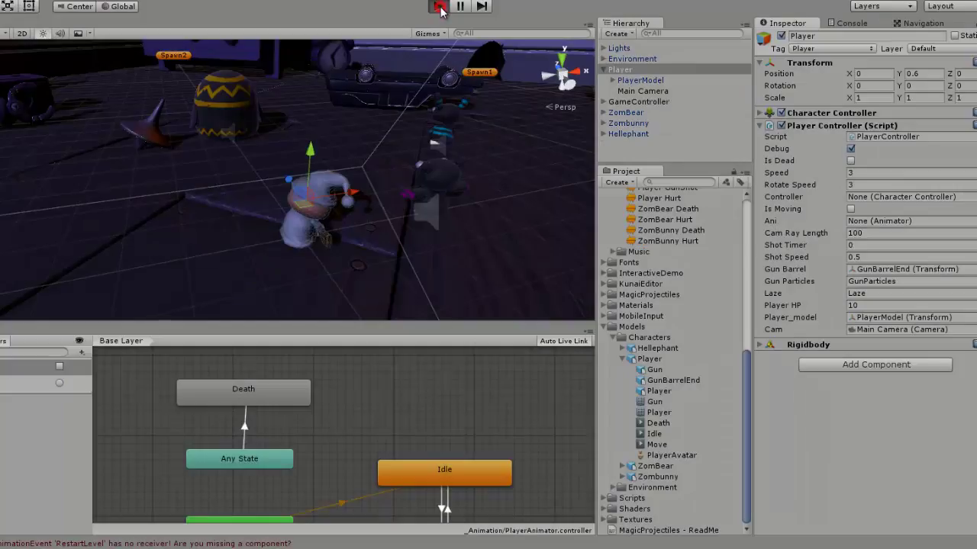
key(ctrl+p)
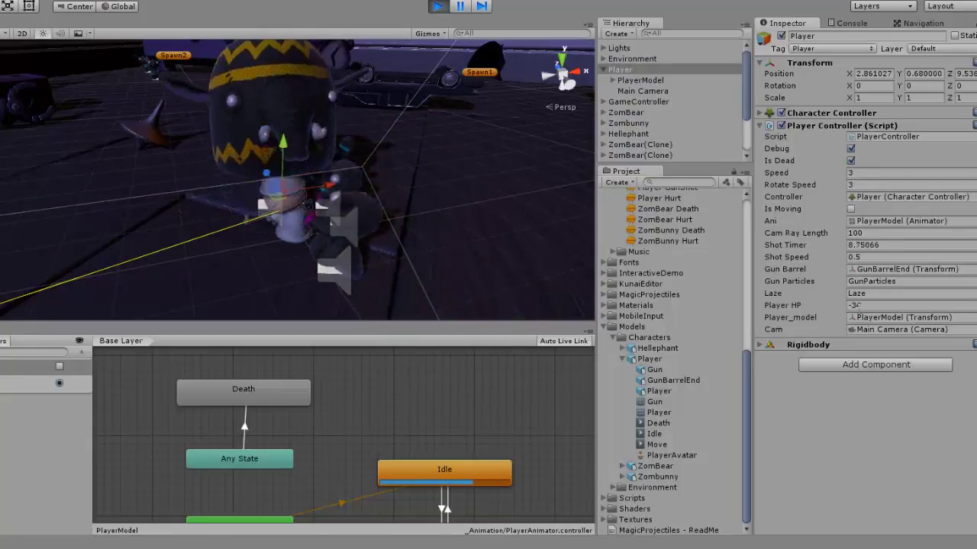
Stop the game and inspect the Any State→Death, Move→Idle, Idle→Move and Entry→Idle transitions.
click(438, 6)
drag(479, 330, 481, 172)
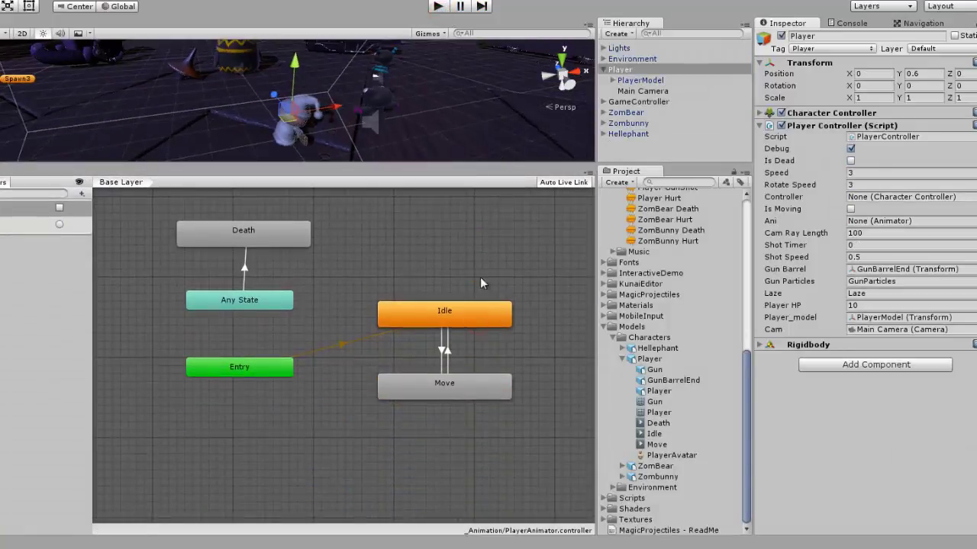
click(245, 265)
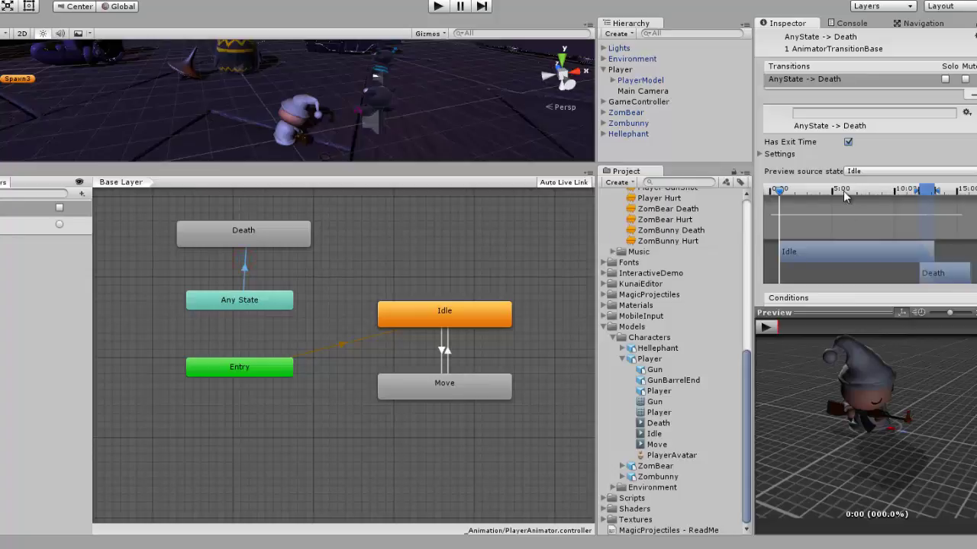
click(446, 350)
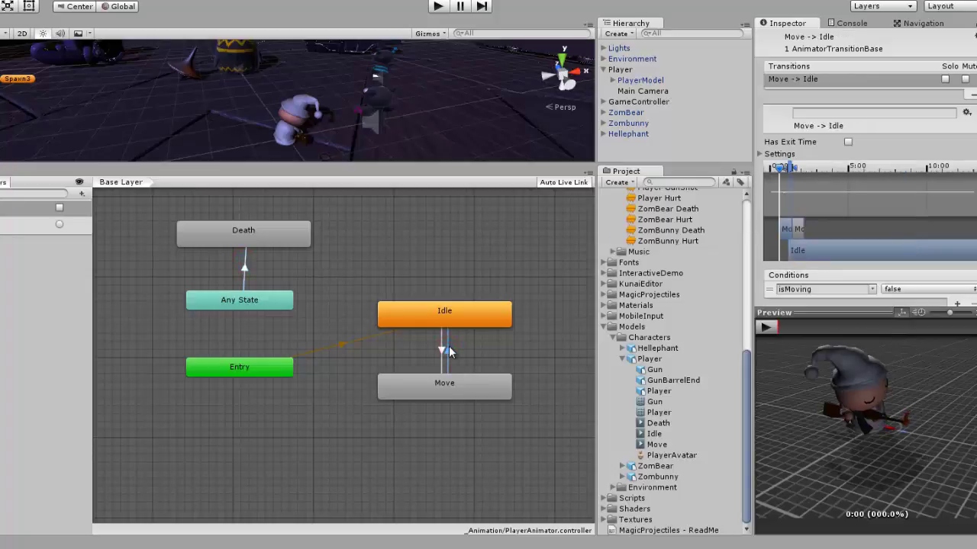
click(441, 348)
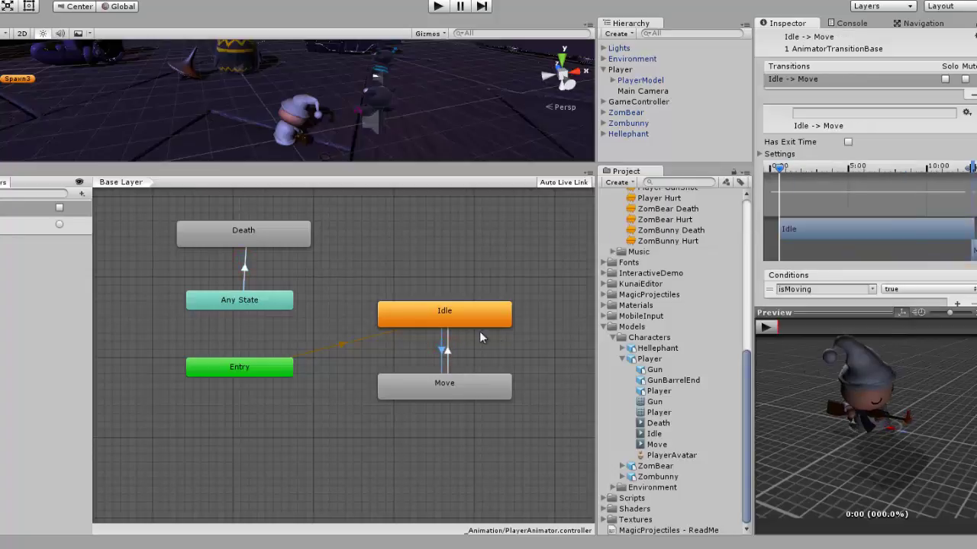
click(347, 342)
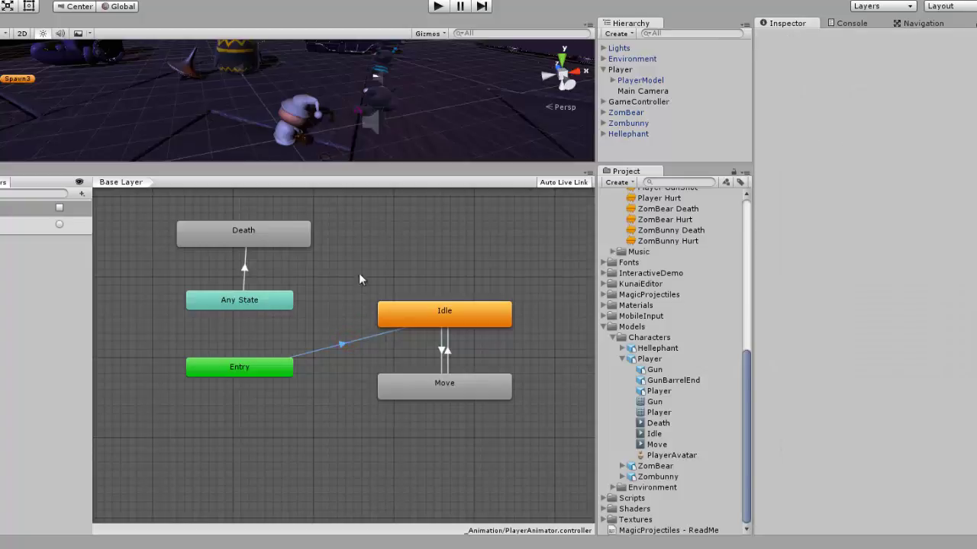
Run another play test, show the Idle state's properties, then stop the game.
drag(387, 163, 395, 304)
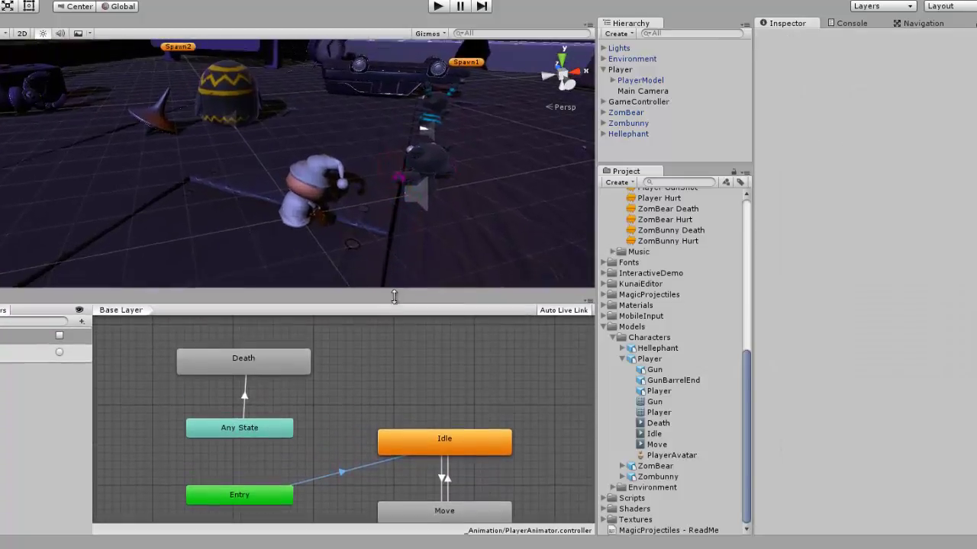
click(439, 7)
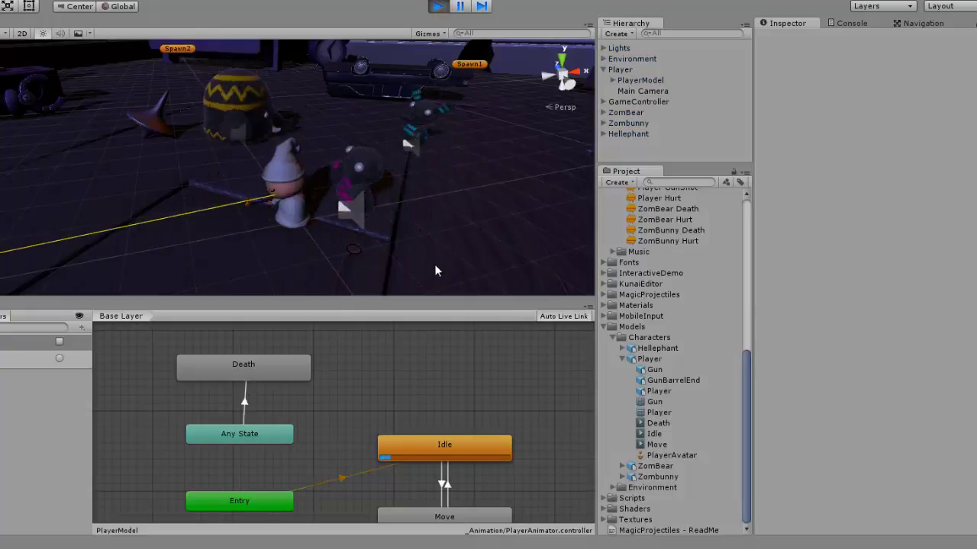
drag(425, 296, 430, 262)
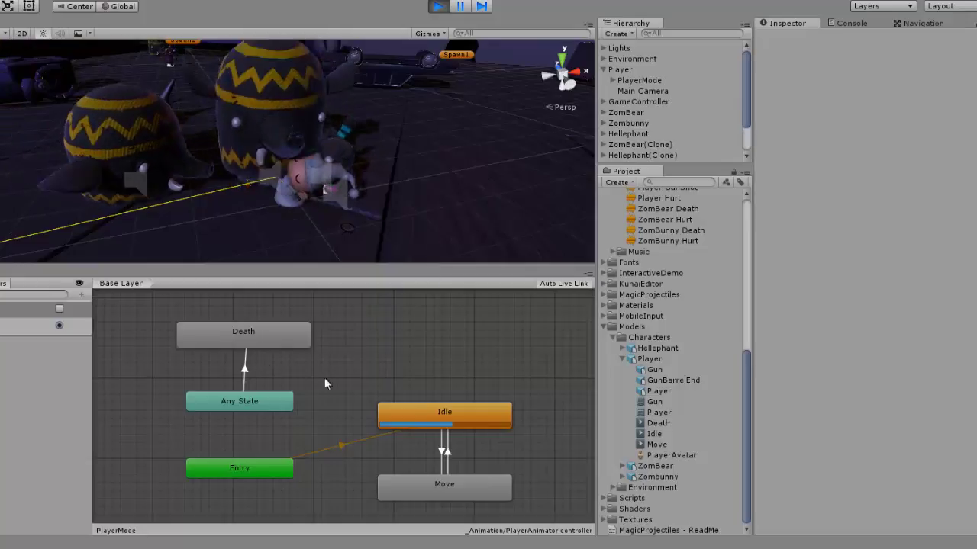
click(454, 413)
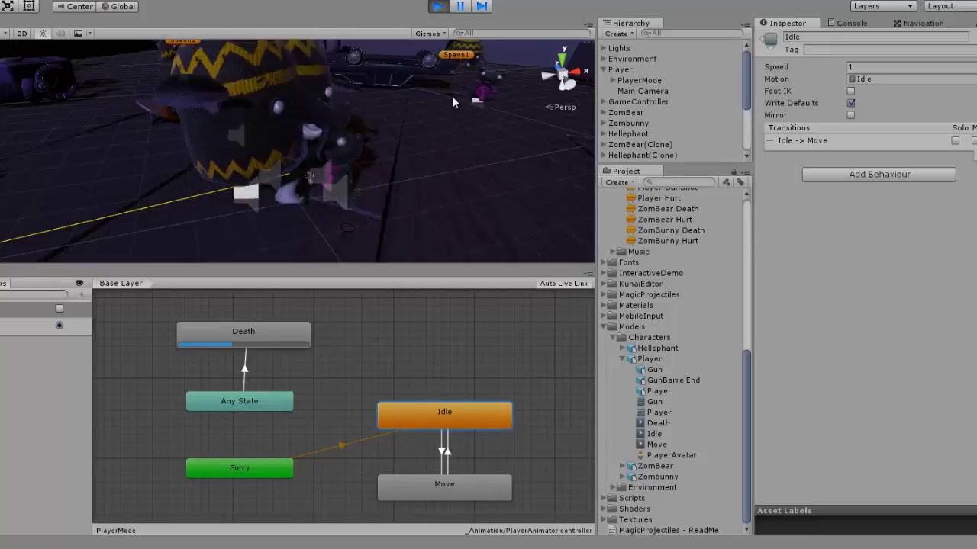
click(438, 6)
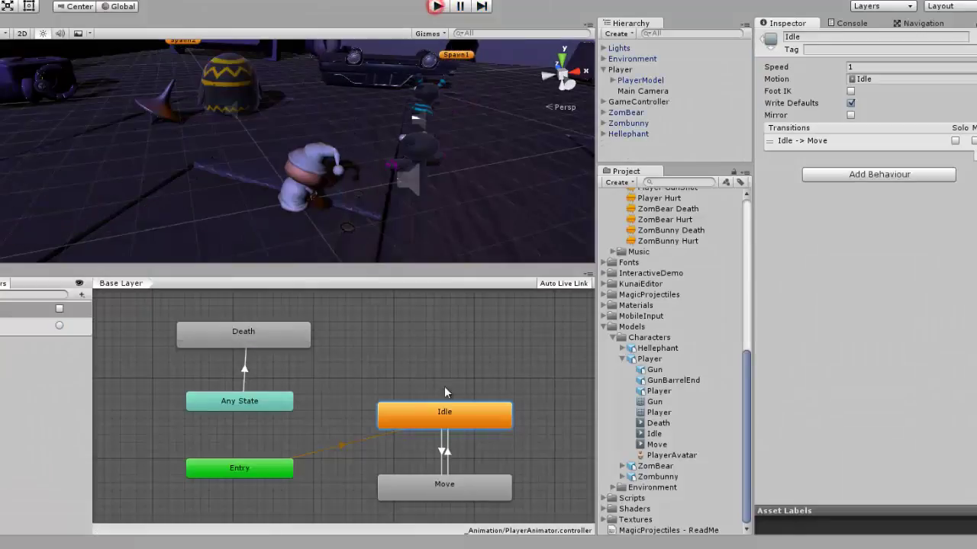
Review the Entry, Idle and Move transitions and the Any State→Death transition preview.
click(356, 445)
click(443, 450)
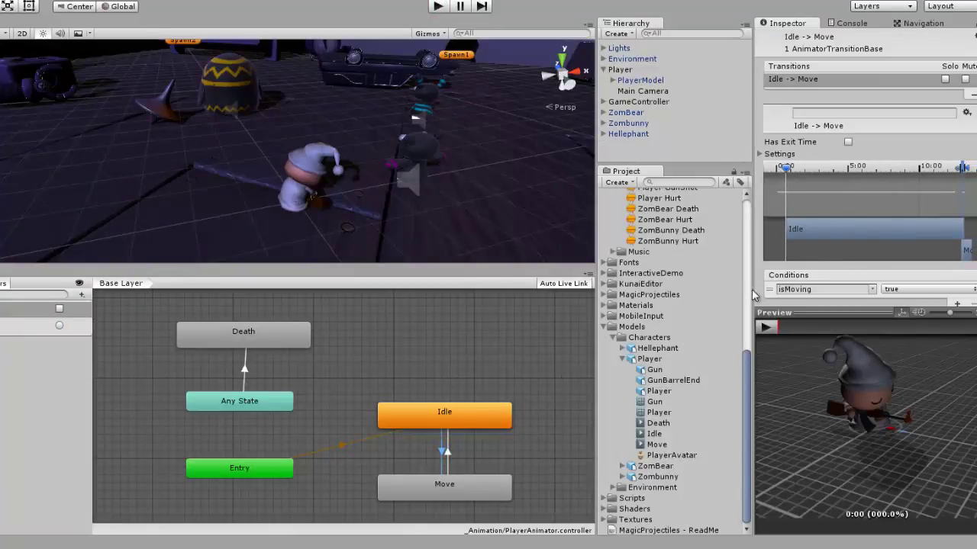
click(446, 453)
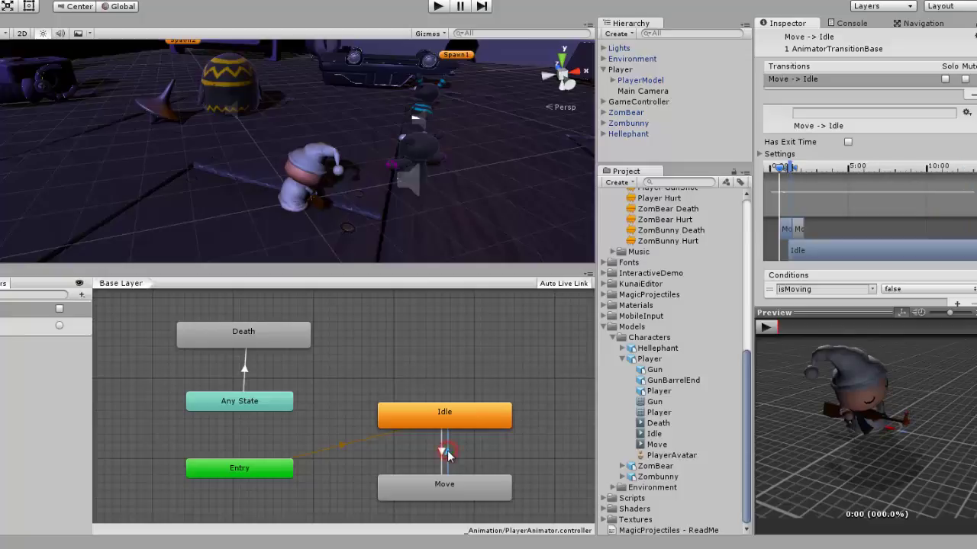
click(246, 369)
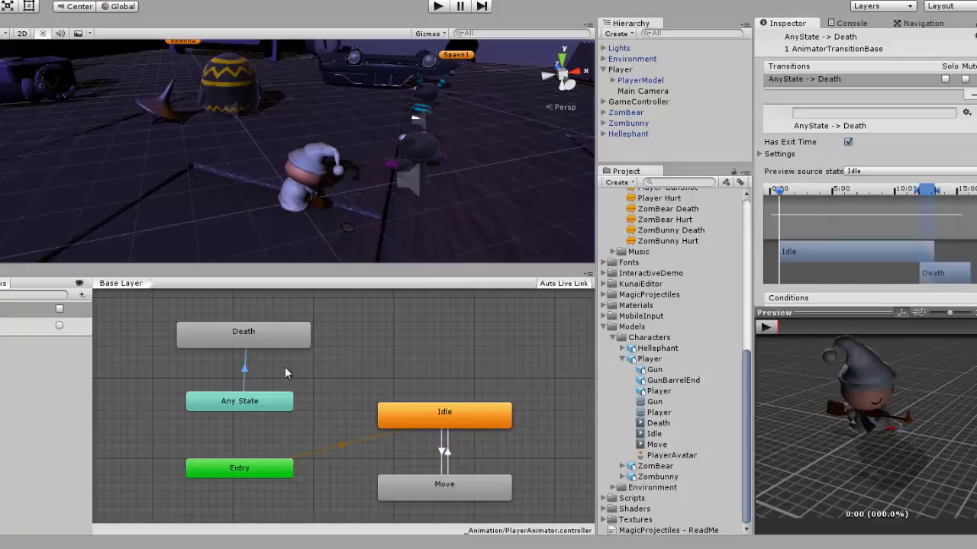
scroll(910, 153, down, 2)
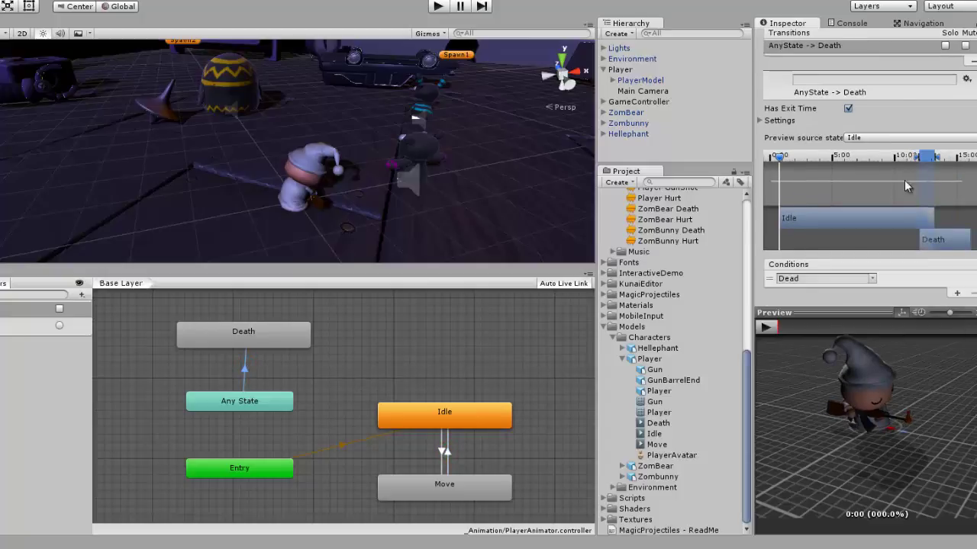
drag(890, 227, 890, 208)
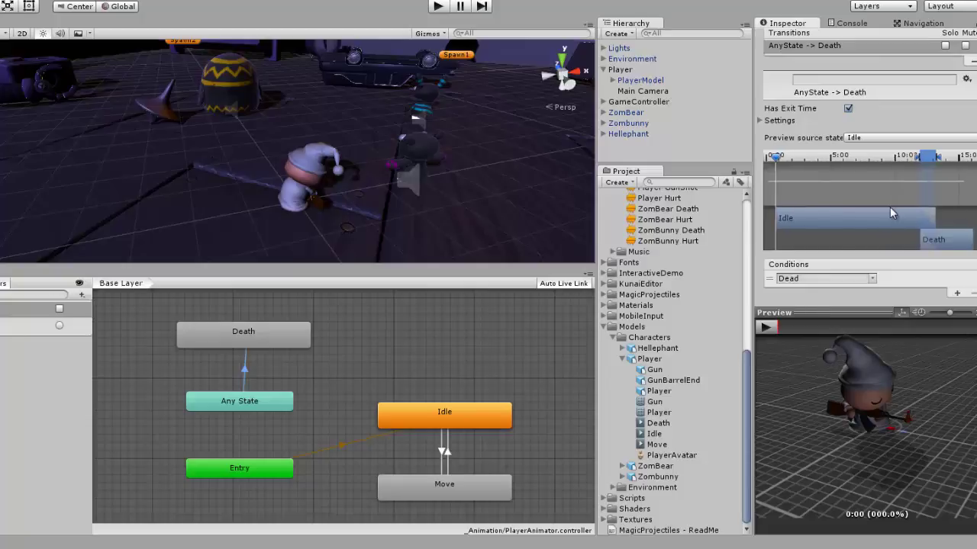
click(885, 139)
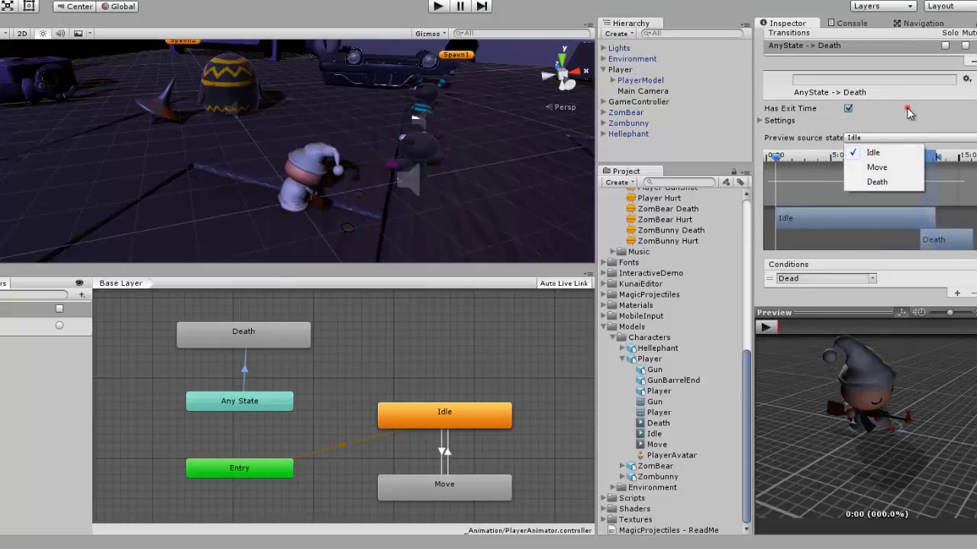
click(907, 109)
scroll(874, 150, up, 2)
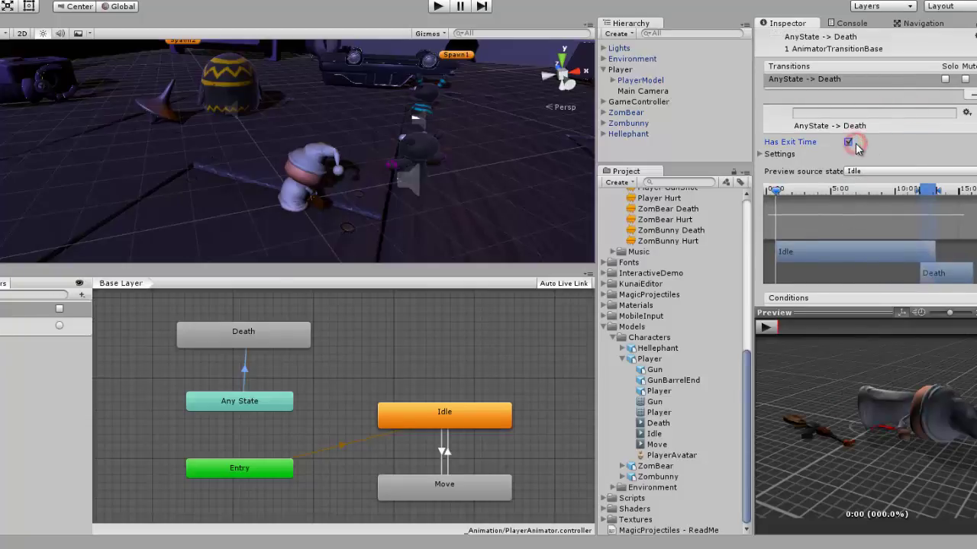
Turn off Has Exit Time on the Any State to Death transition.
click(271, 344)
click(245, 374)
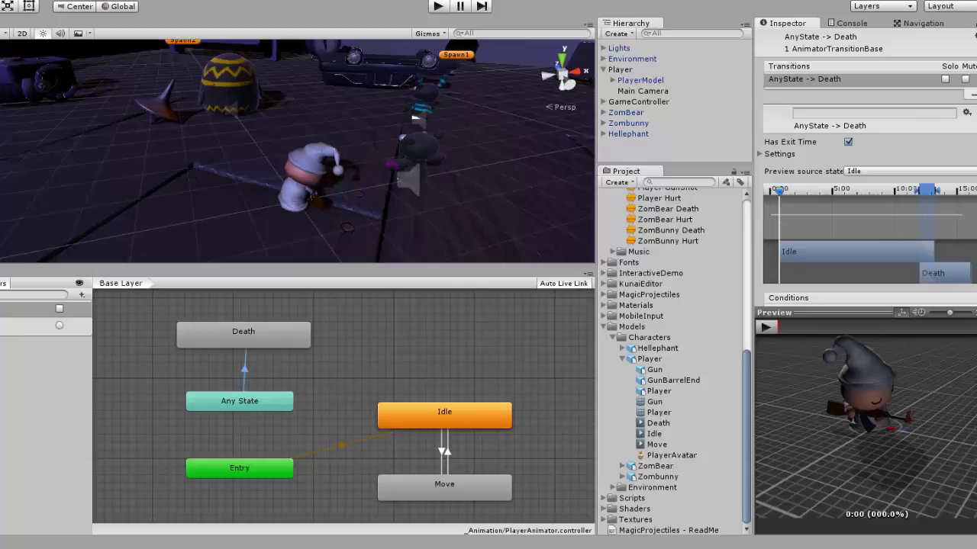
click(758, 155)
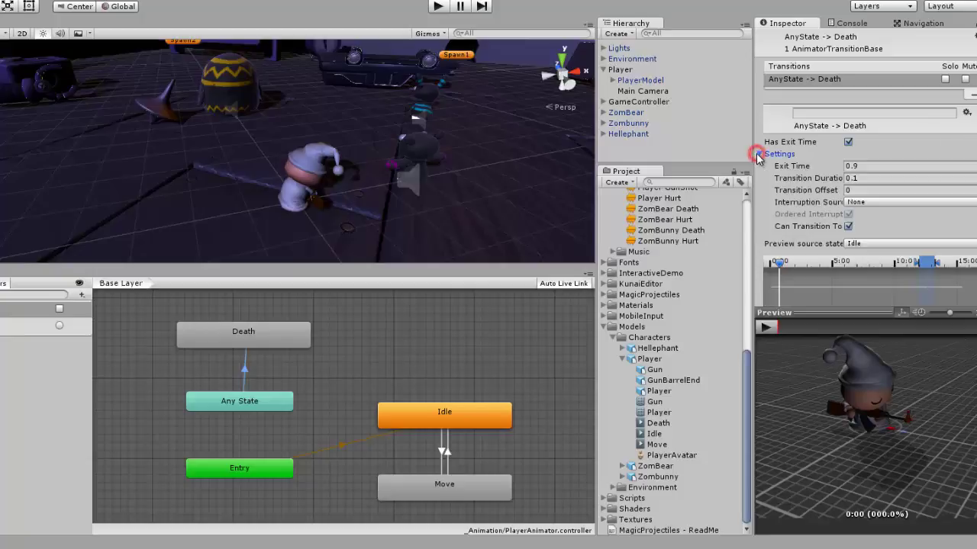
click(759, 155)
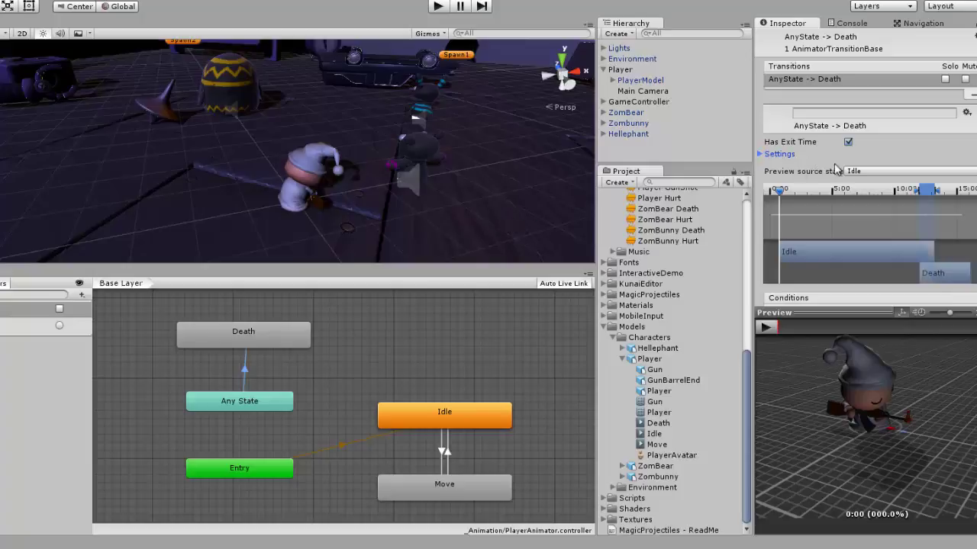
click(848, 142)
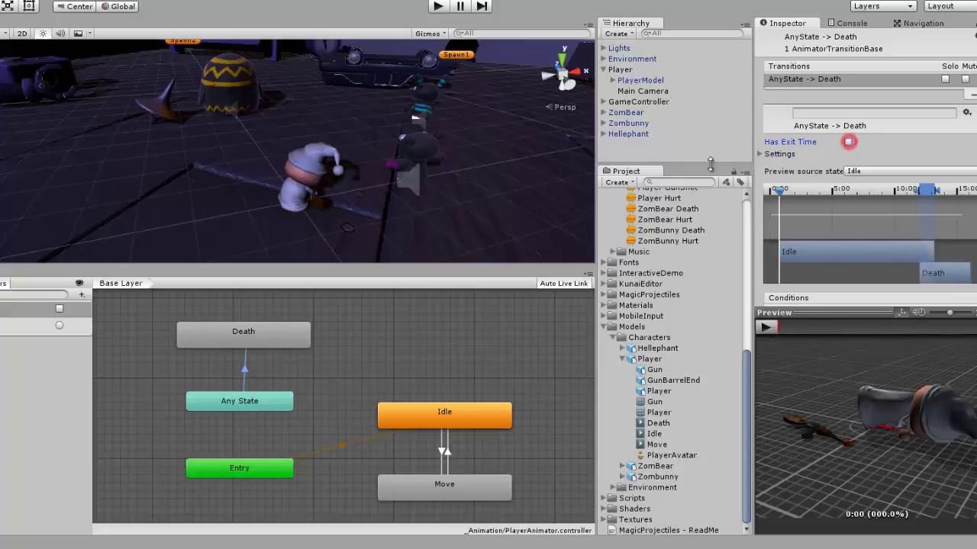
Play-test with the Player selected to watch its values, then stop the game.
click(439, 6)
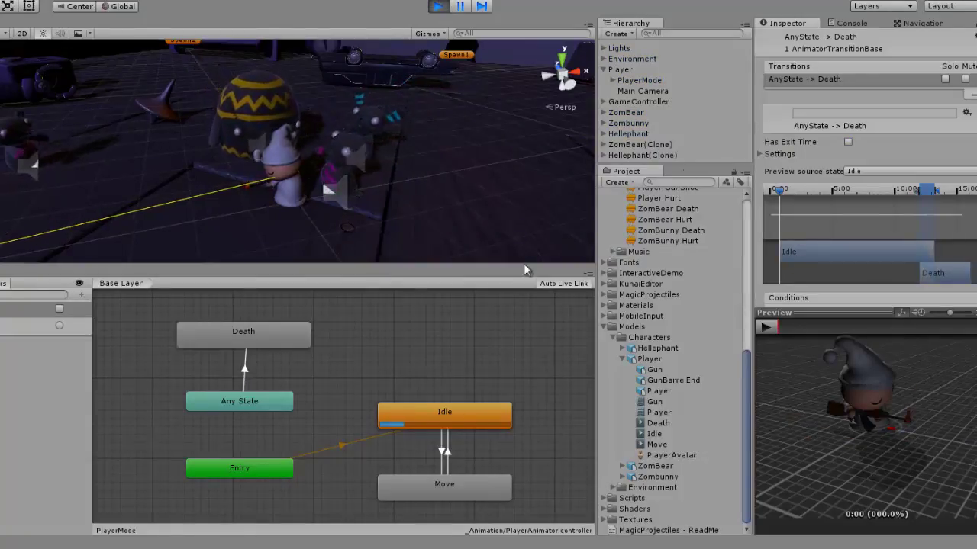
click(622, 70)
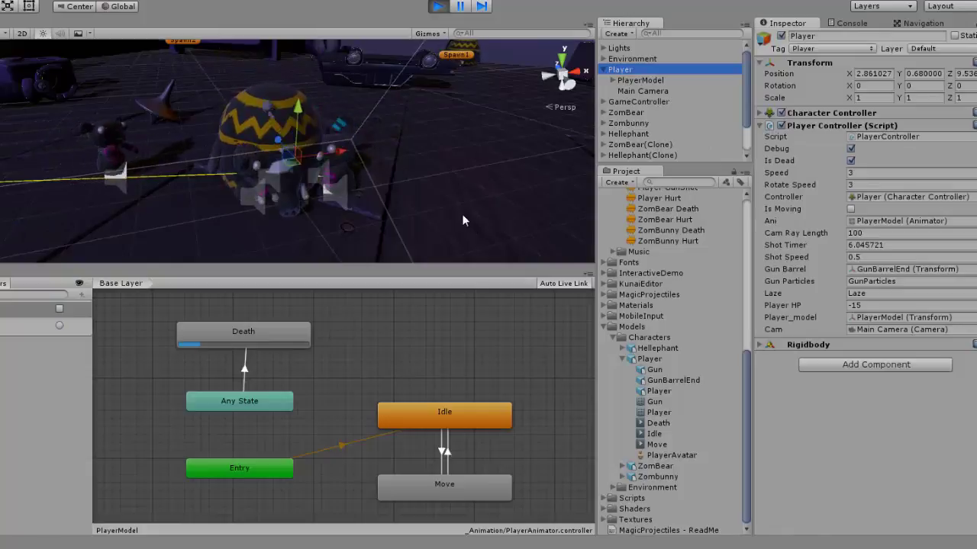
key(ctrl+p)
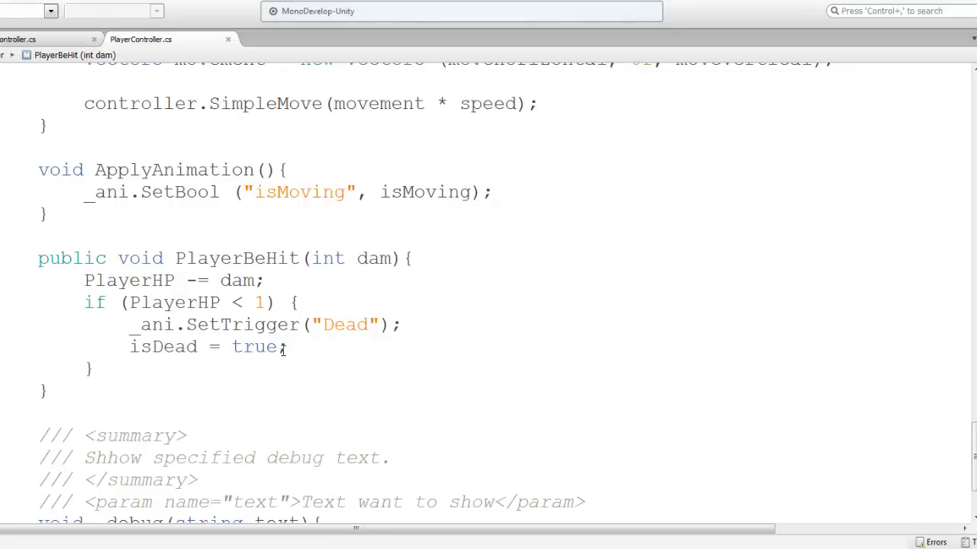
Add an if(isDead) return; guard as the first line of PlayerBeHit in PlayerController.cs.
scroll(298, 348, up, 1)
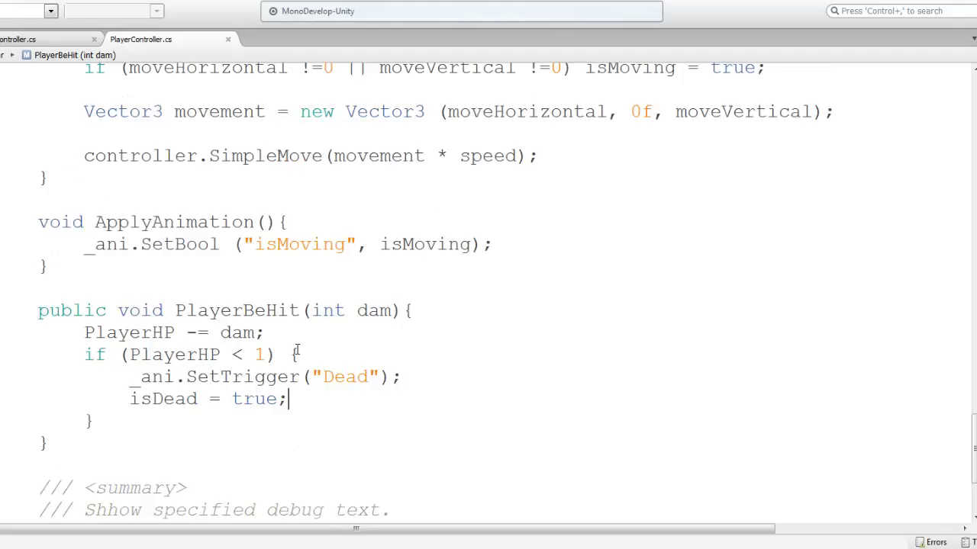
scroll(301, 364, up, 1)
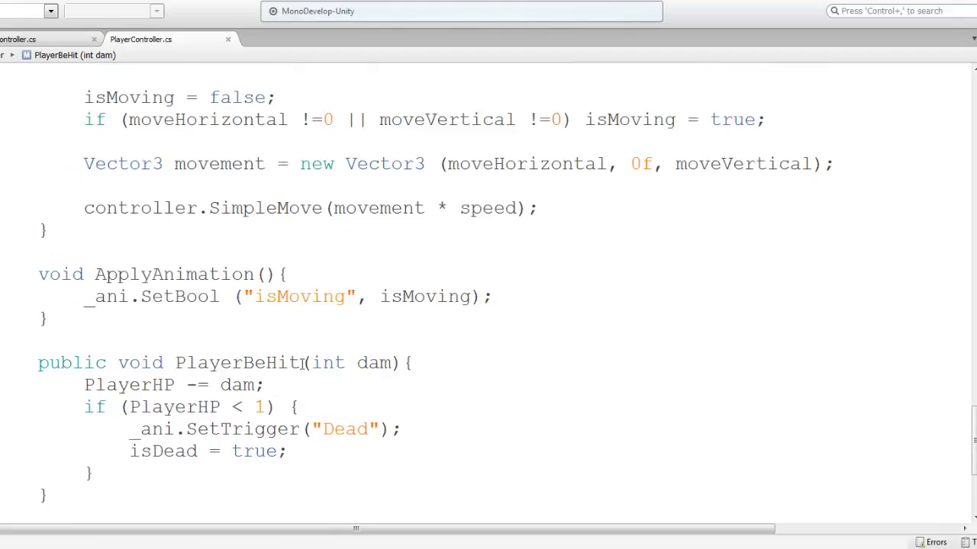
scroll(304, 364, down, 1)
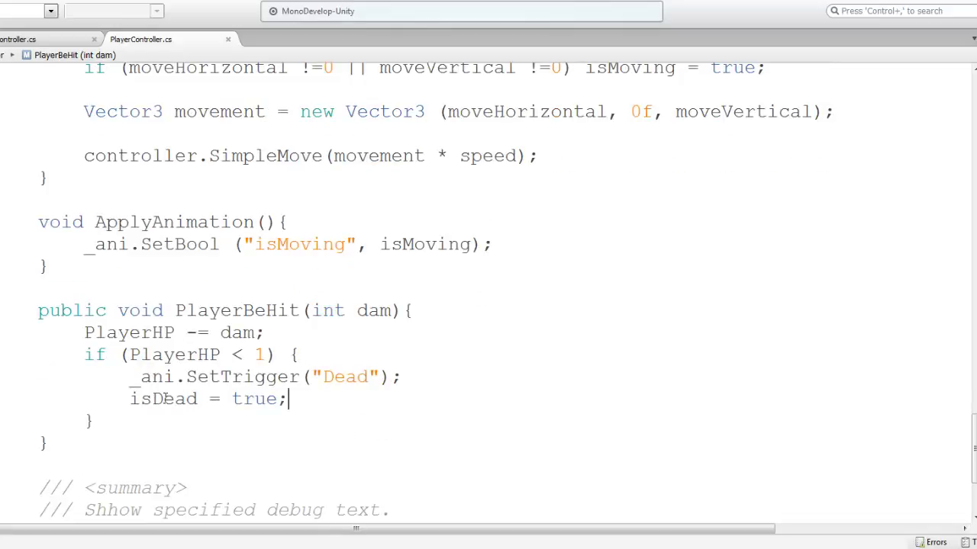
click(436, 316)
key(Return)
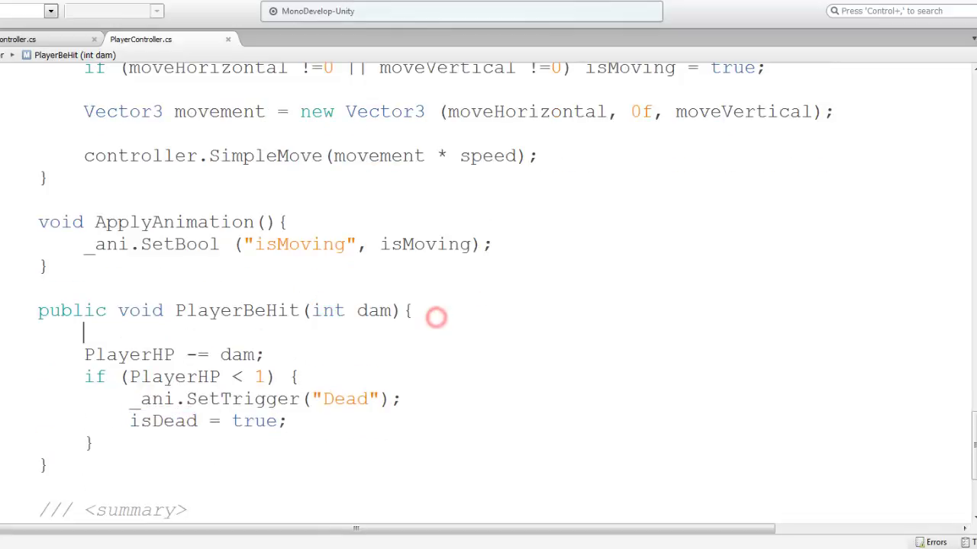
text(if))
key(Left)
text(()
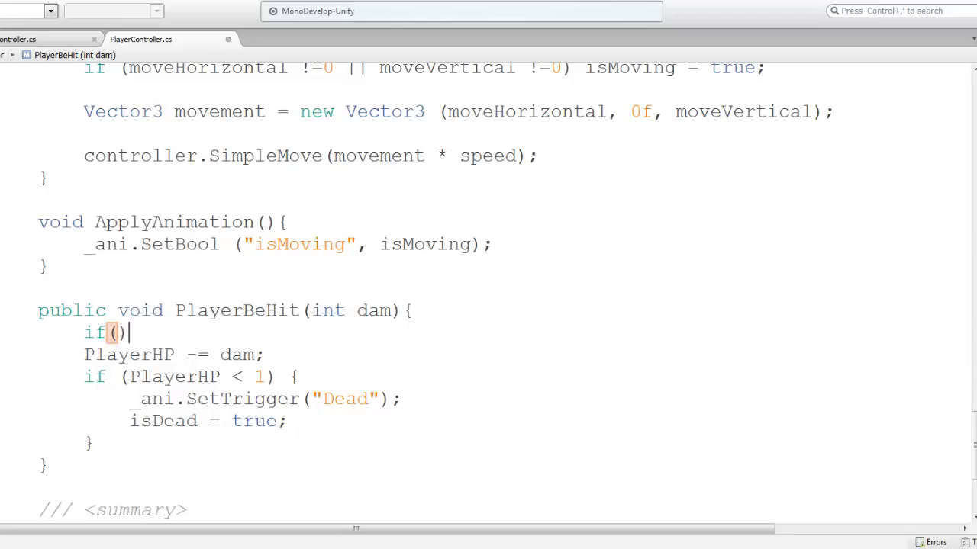
text(isDead)
key(Right)
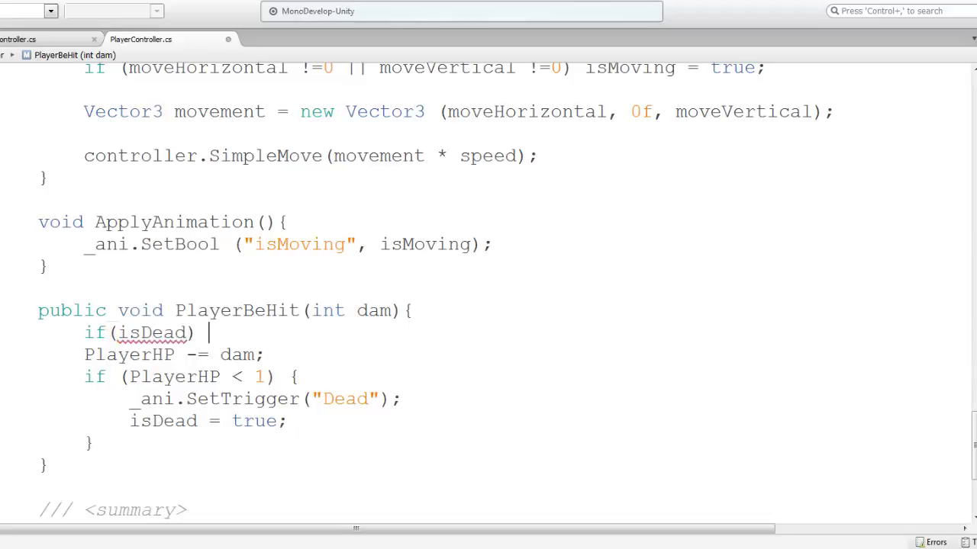
text(return;)
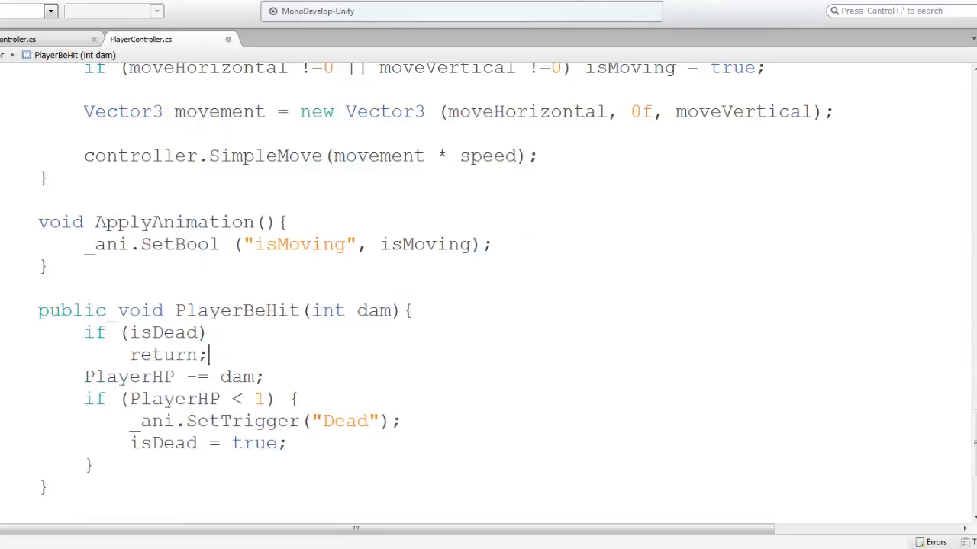
key(ctrl+z)
key(Return)
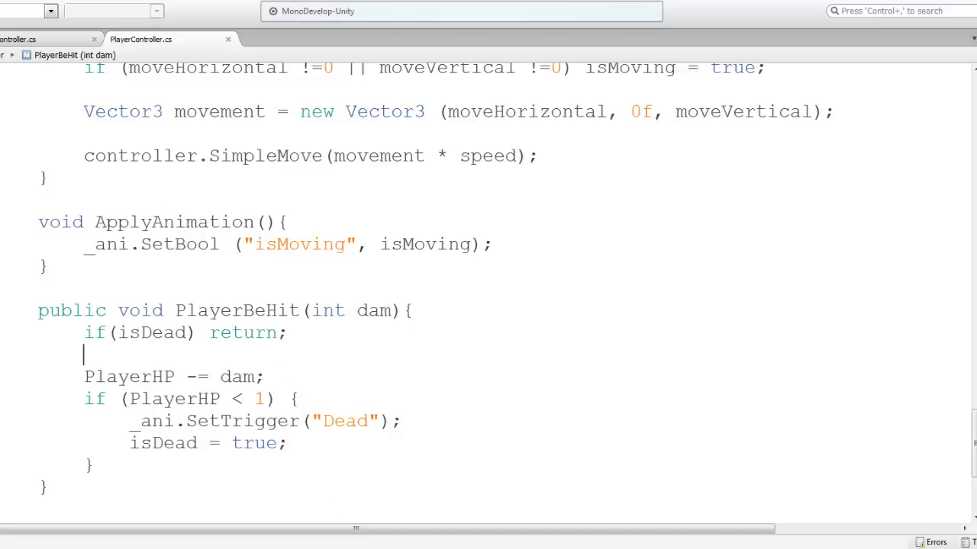
key(alt+Tab)
Select ZomBear and open its EnemyState script in MonoDevelop.
click(625, 112)
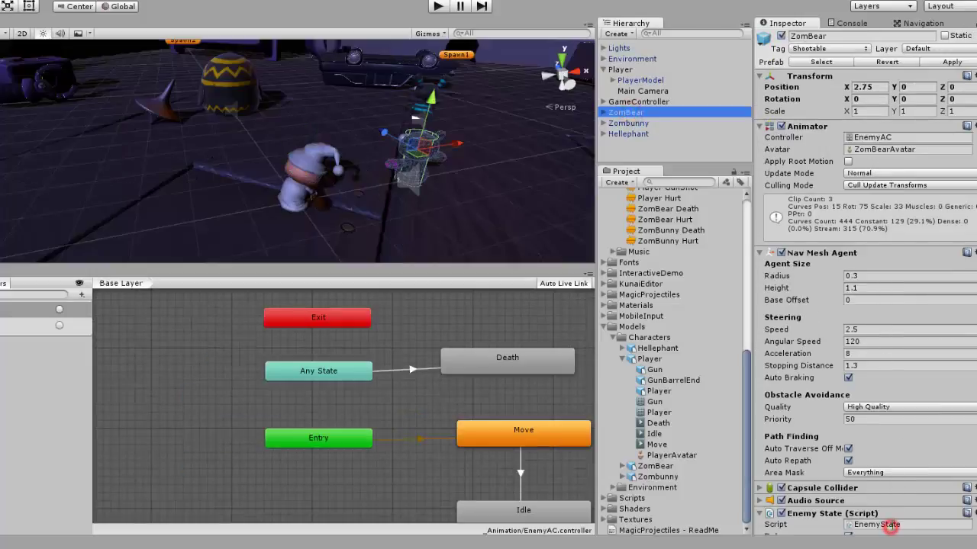
scroll(892, 522, down, 3)
double_click(872, 408)
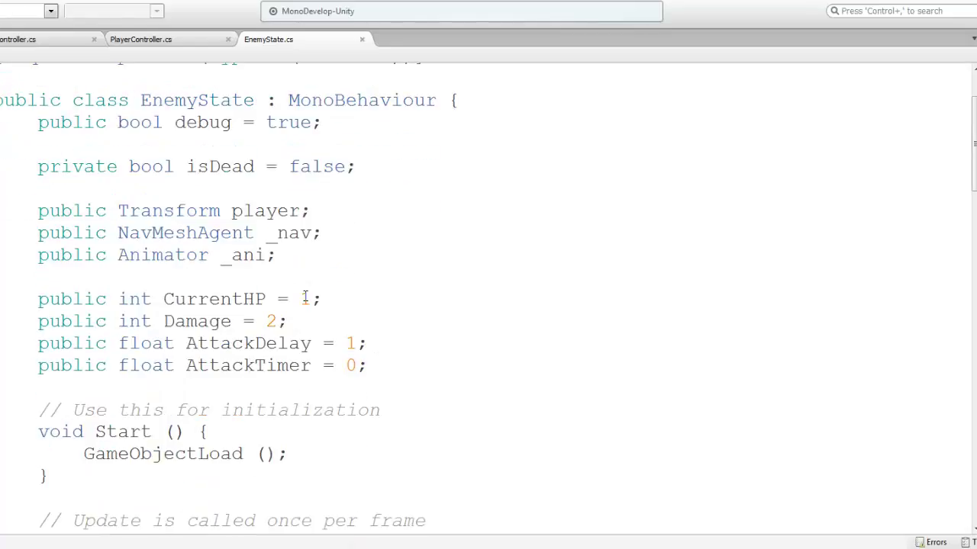
Look over the player field, then start a new line below EnemyHit's isDead check.
click(261, 255)
double_click(246, 210)
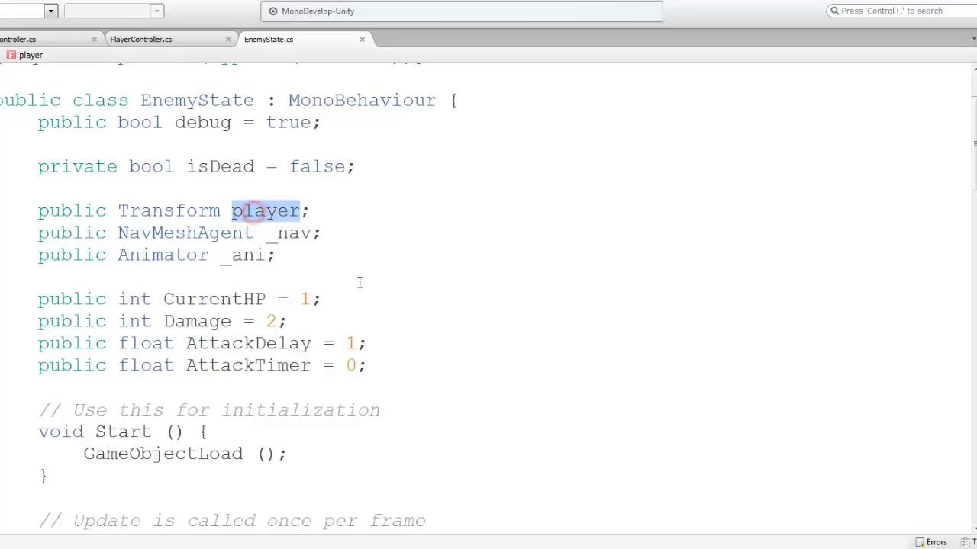
scroll(358, 283, down, 1)
scroll(360, 284, down, 2)
scroll(360, 283, down, 2)
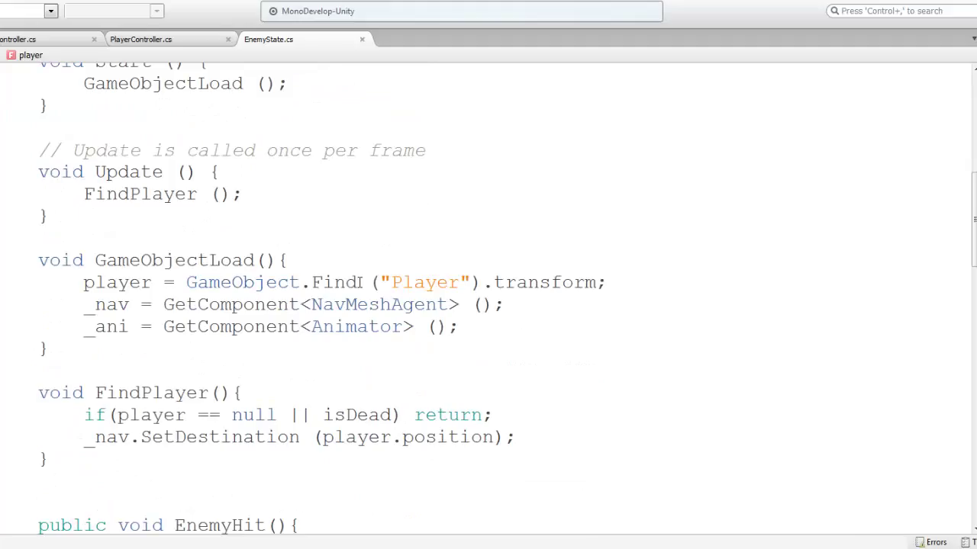
scroll(284, 264, down, 3)
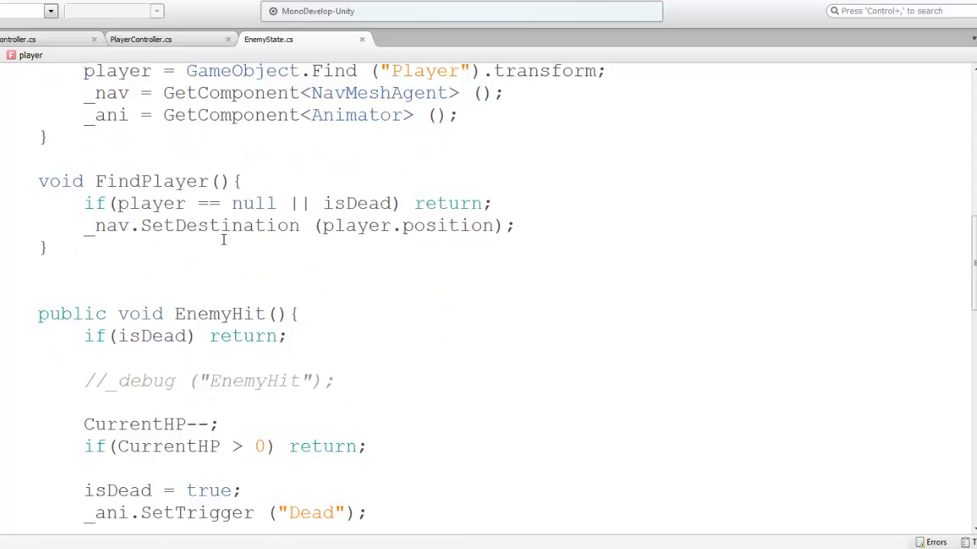
scroll(224, 239, down, 1)
click(308, 283)
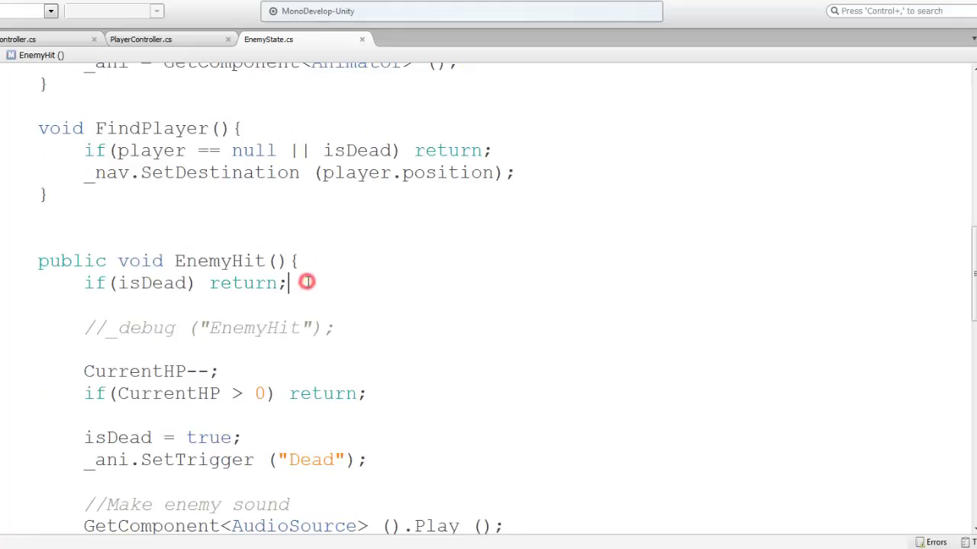
key(Return)
Begin the new condition as if(player.GetComponent using autocomplete.
text(if)
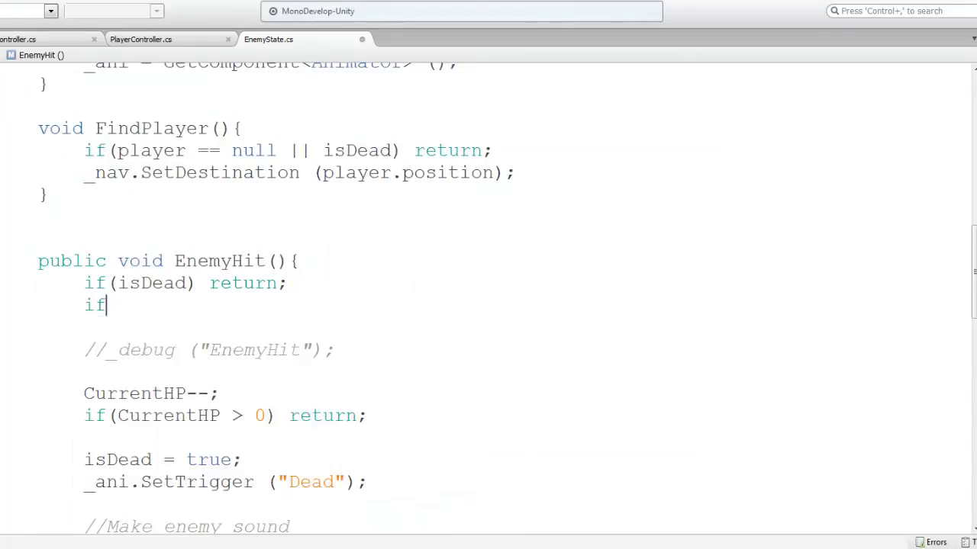
text((tran)
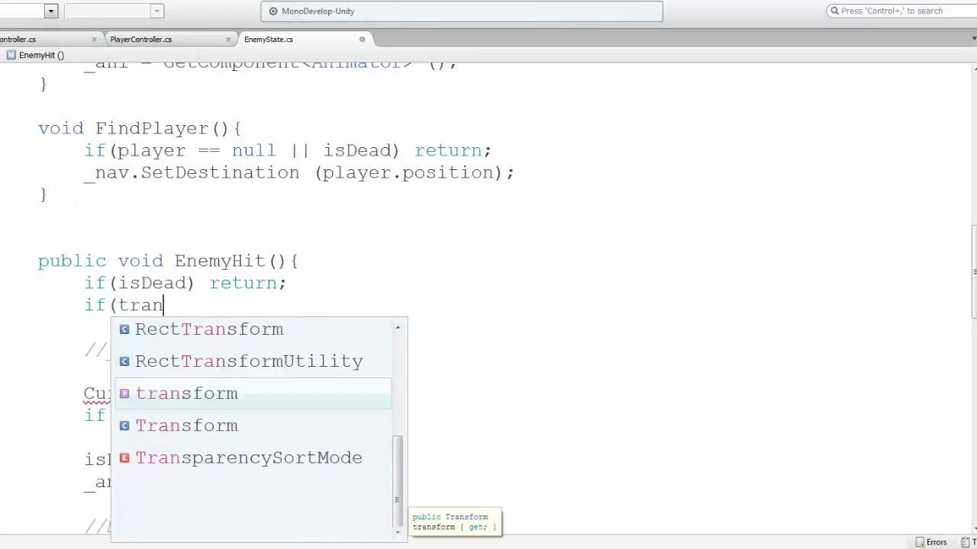
key(Return)
key(ctrl+shift+Left)
text(player)
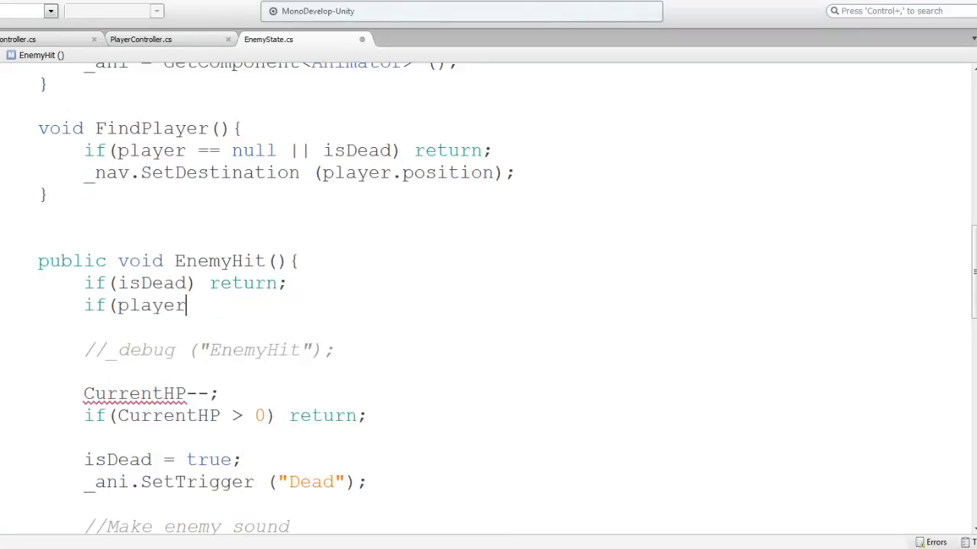
text(.is)
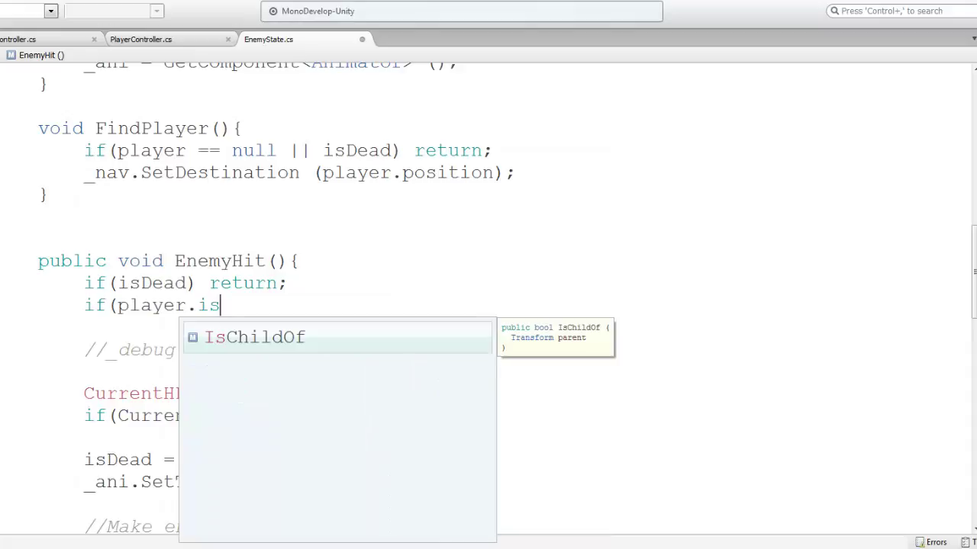
key(BackSpace)
key(BackSpace)
text(Get)
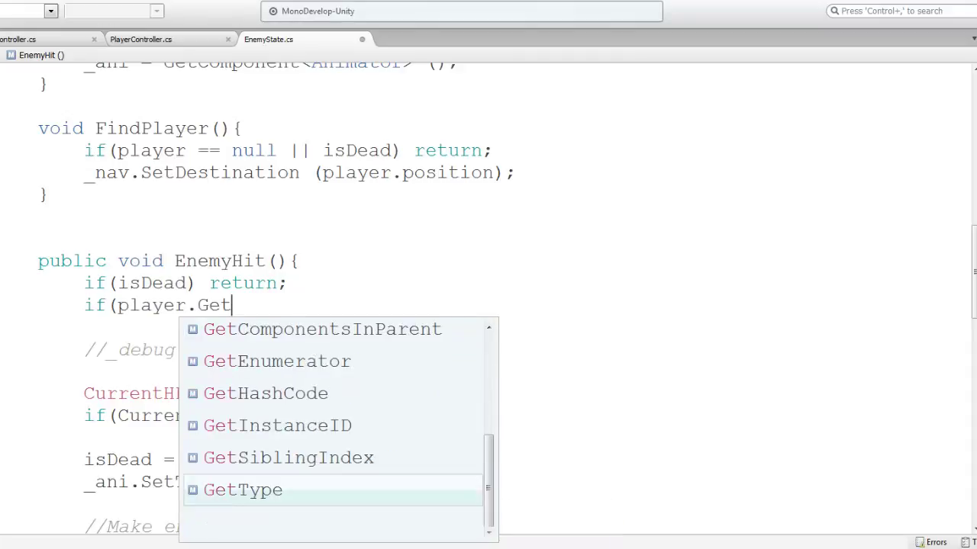
text(co)
key(Return)
Complete it as <PlayerController>().isDead) return, accepting the suggestions.
text(<)
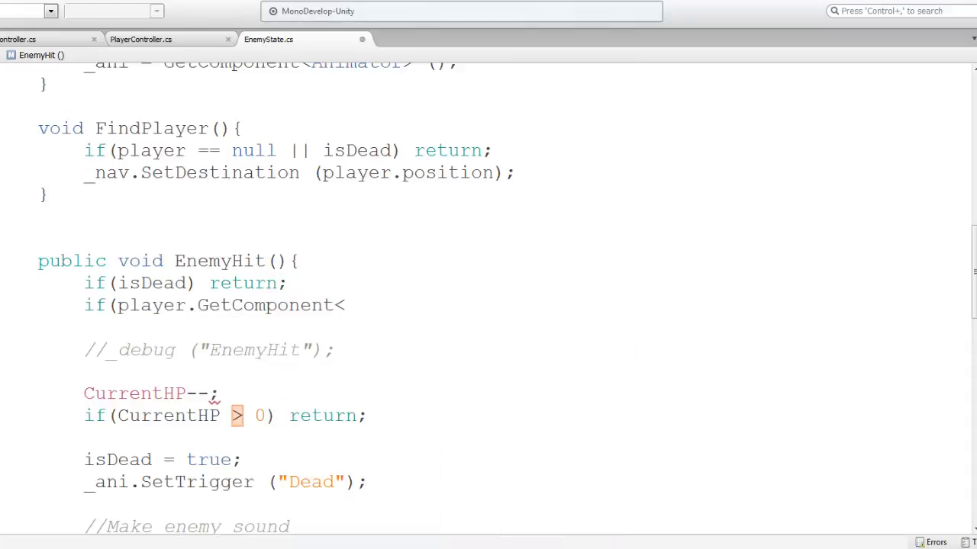
text(Gam)
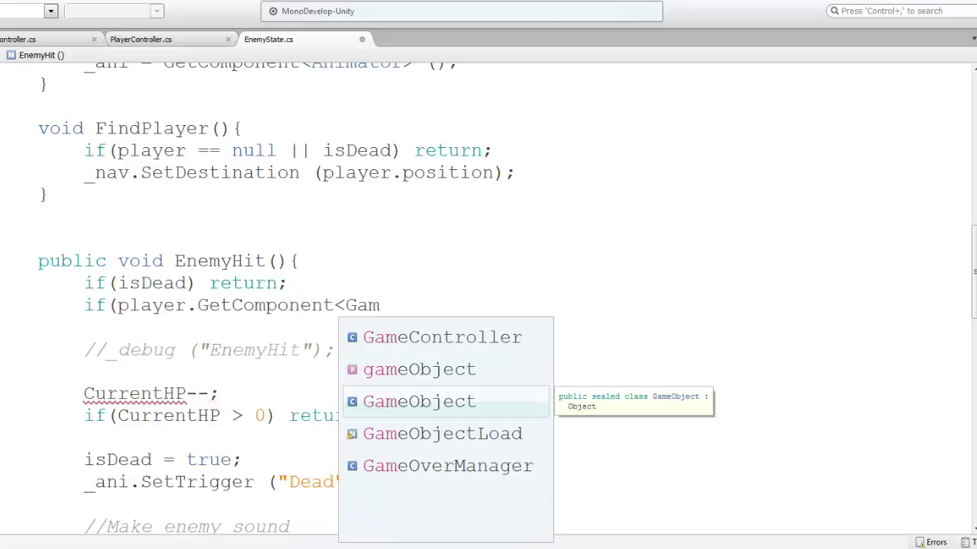
key(ctrl+shift+Left)
text(Play)
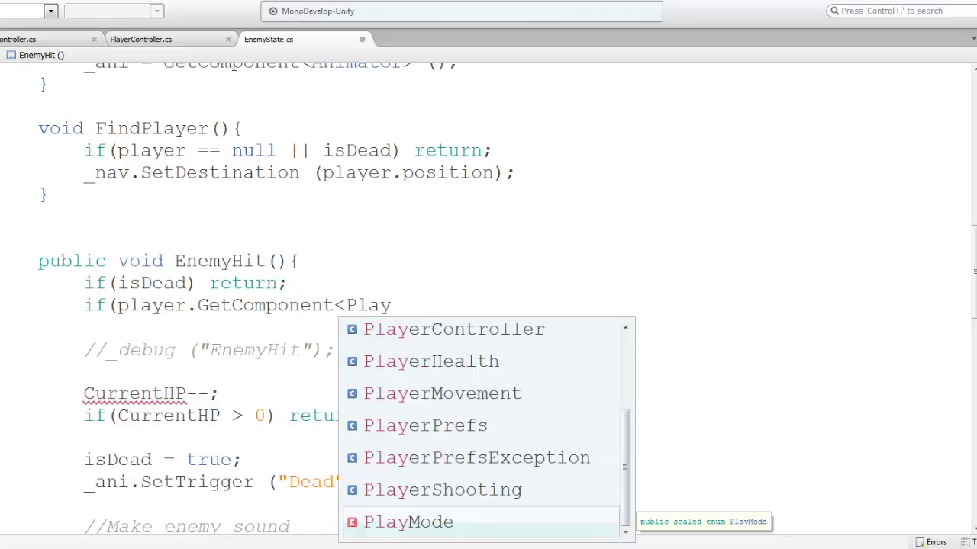
text(erC)
key(Return)
text(>)
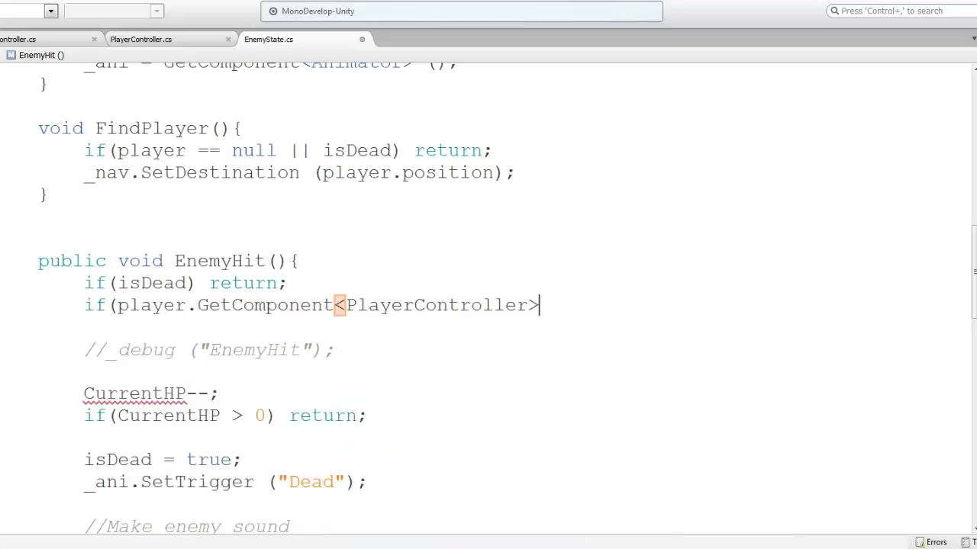
text(().)
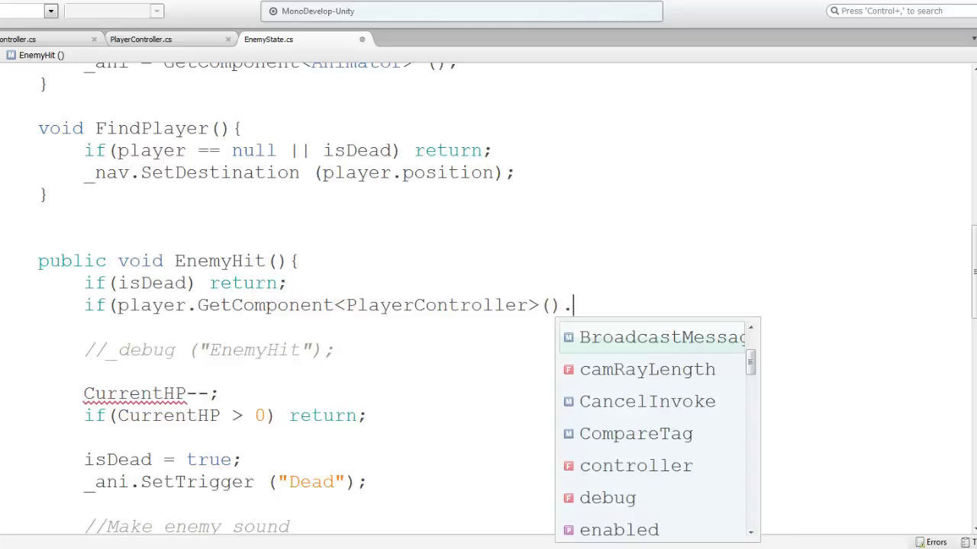
text(is)
key(Return)
text())
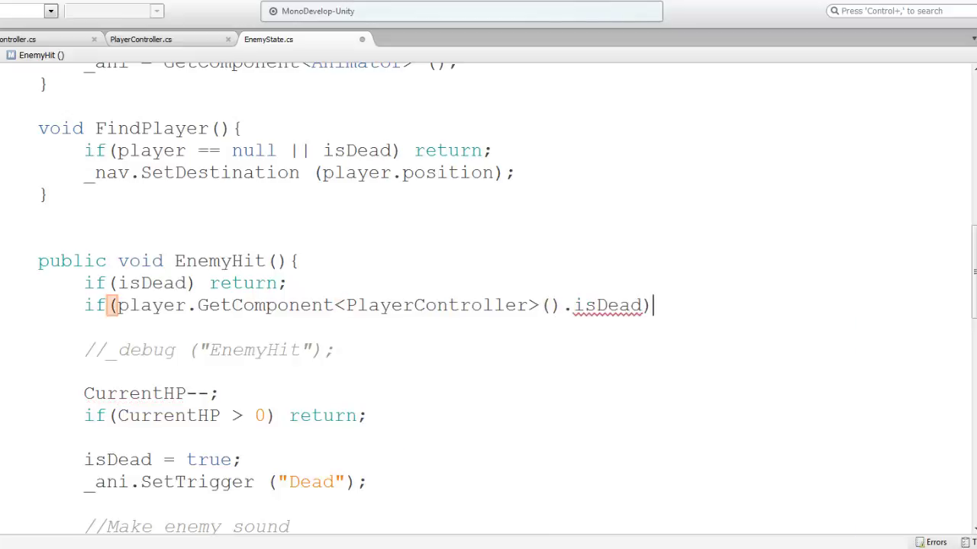
text( ret)
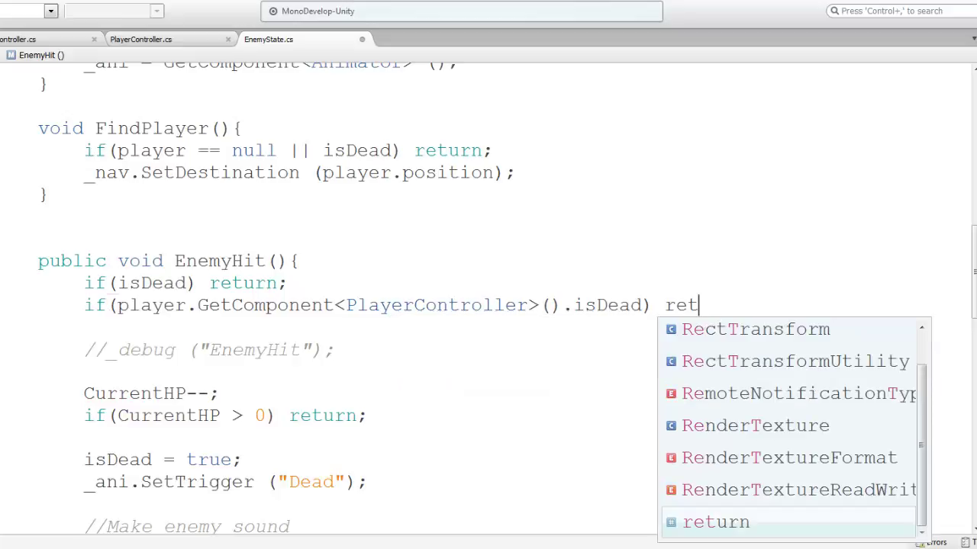
key(BackSpace)
text(tur)
key(Return)
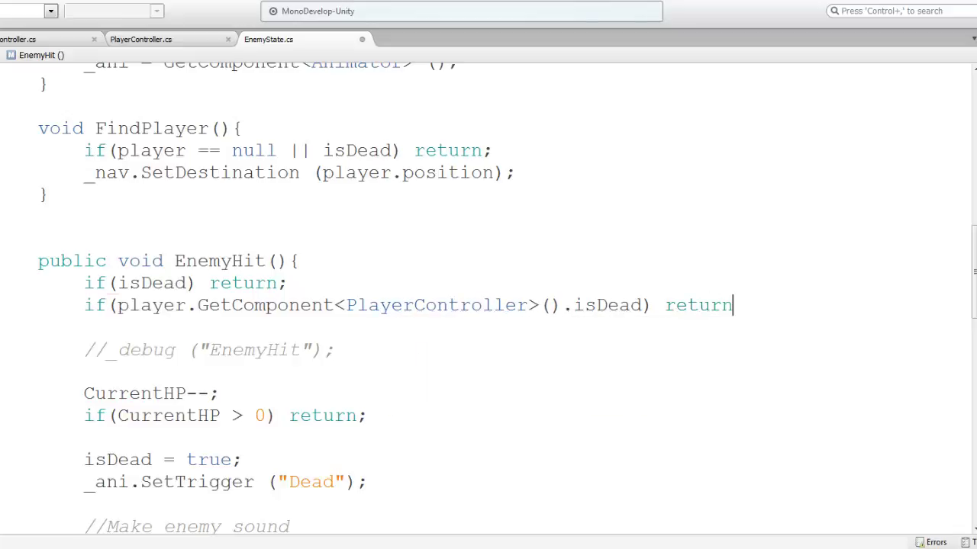
Finish the player isDead guard with a semicolon and look over the CurrentHP decrement.
text(;)
scroll(410, 343, down, 2)
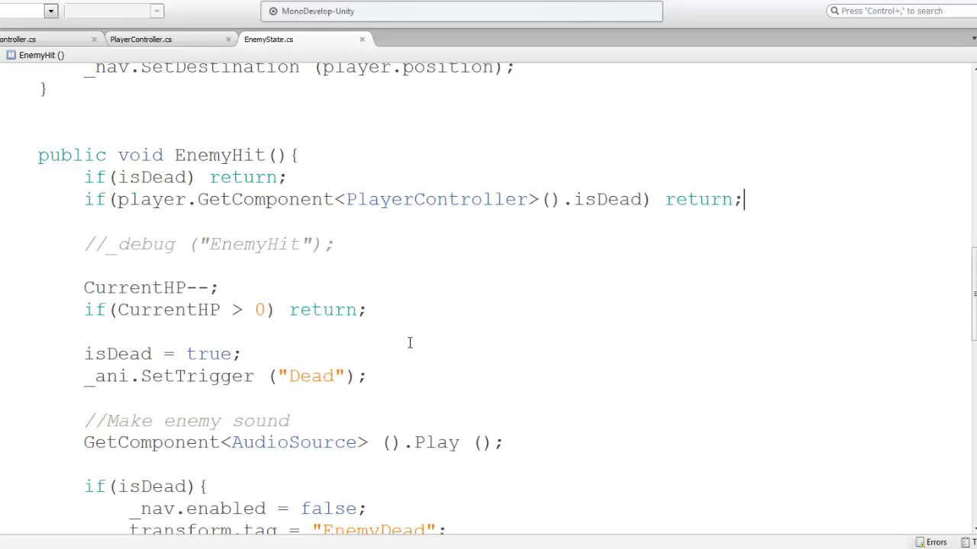
click(218, 286)
scroll(168, 301, down, 1)
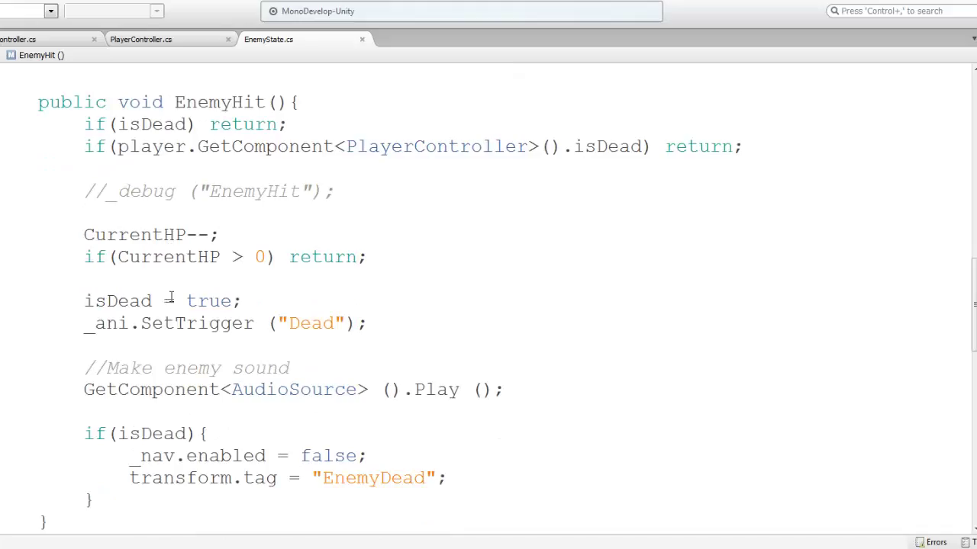
scroll(169, 298, up, 1)
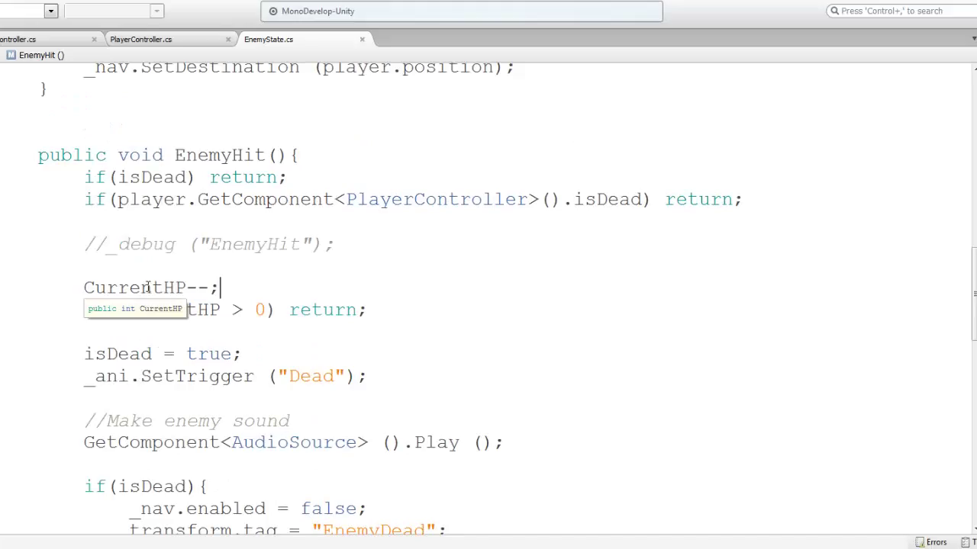
double_click(147, 287)
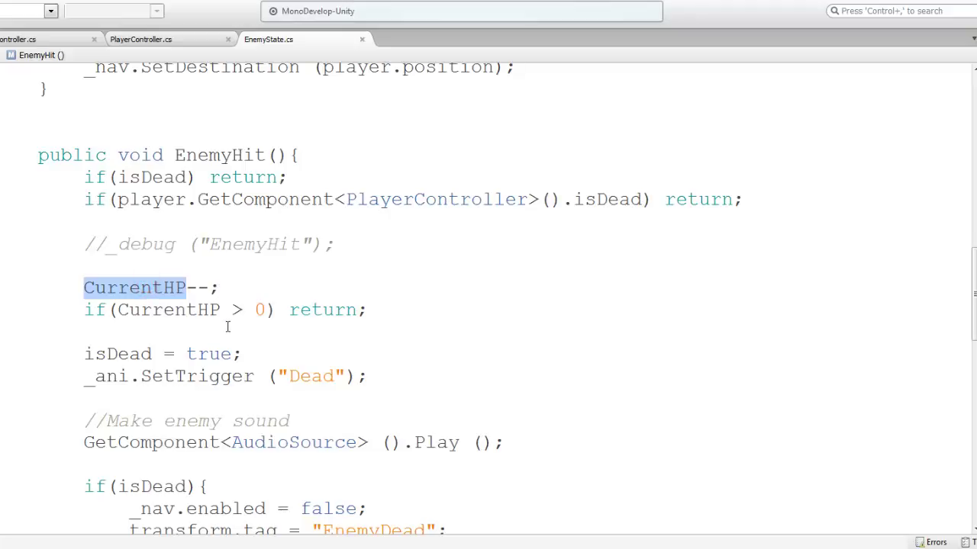
Move the player isDead check line from EnemyHit to the top of _EnemyAttack.
click(14, 200)
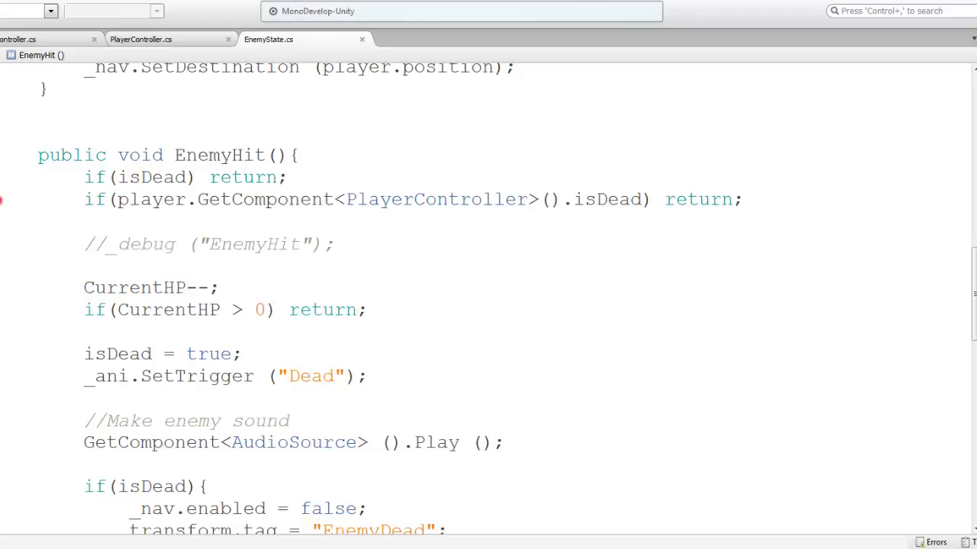
key(shift+Down)
key(ctrl+c)
key(Delete)
scroll(383, 372, down, 4)
scroll(383, 372, down, 2)
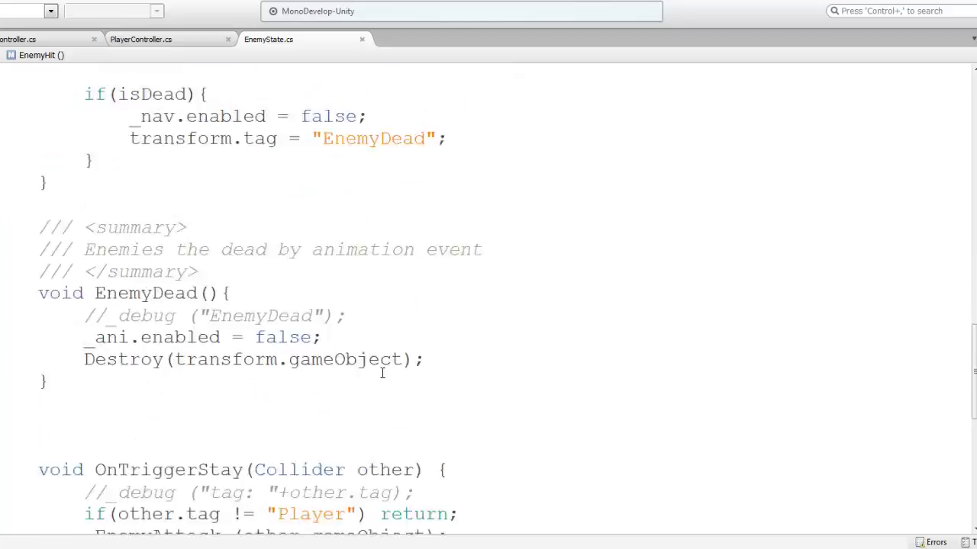
scroll(383, 374, down, 3)
scroll(151, 362, down, 2)
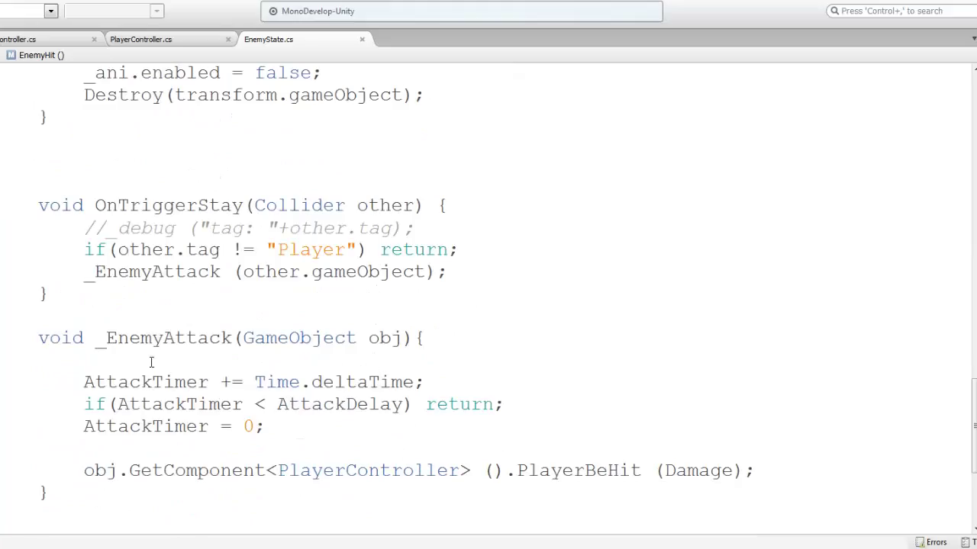
click(68, 365)
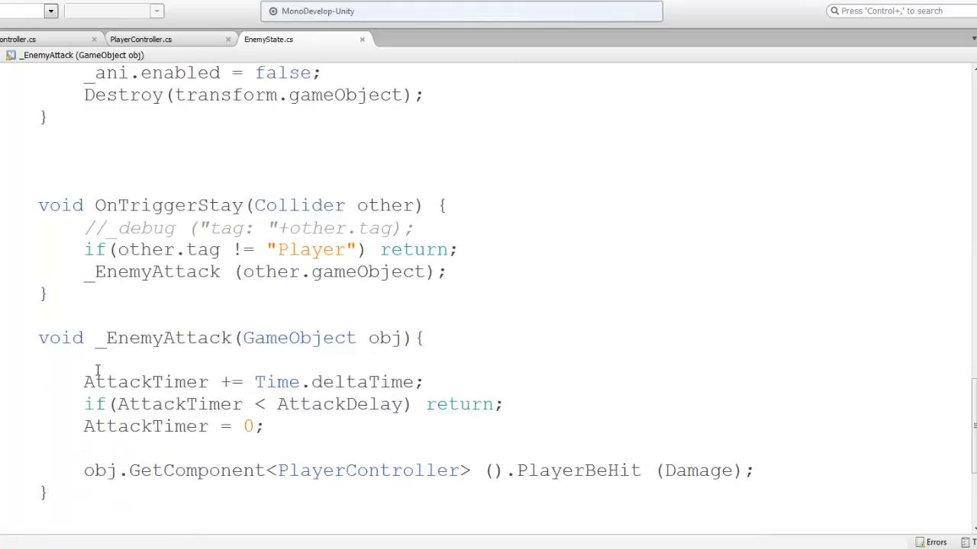
key(ctrl+z)
scroll(148, 180, up, 1)
key(Delete)
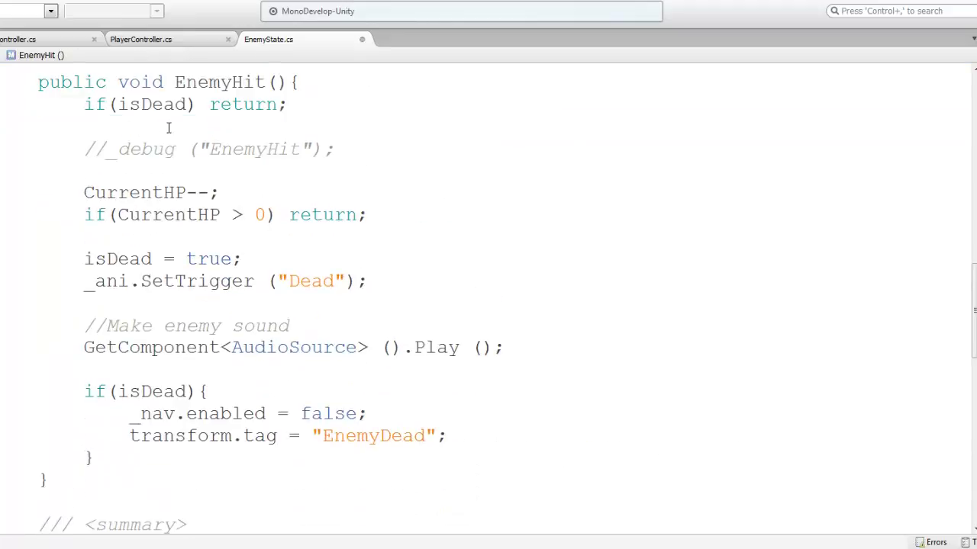
scroll(195, 287, down, 3)
scroll(169, 370, down, 3)
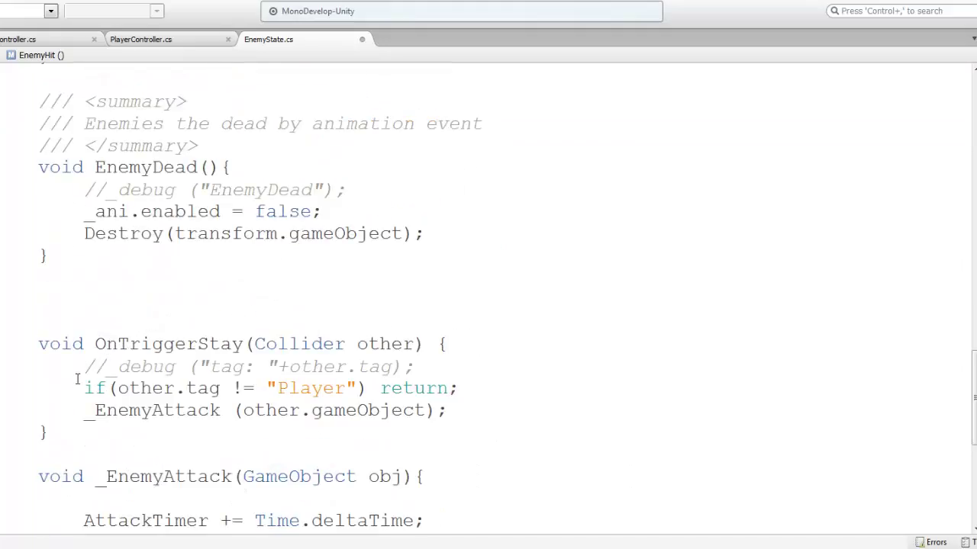
scroll(77, 380, down, 2)
click(100, 347)
key(ctrl+v)
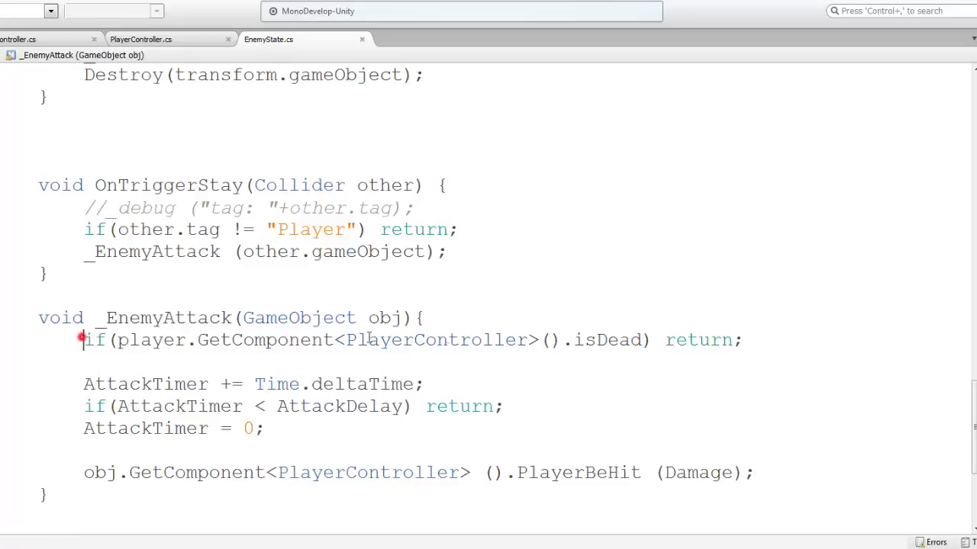
Select the isDead check line and position the caret at the FindPlayer header to insert it.
drag(81, 339, 744, 341)
scroll(501, 323, up, 3)
scroll(427, 309, up, 1)
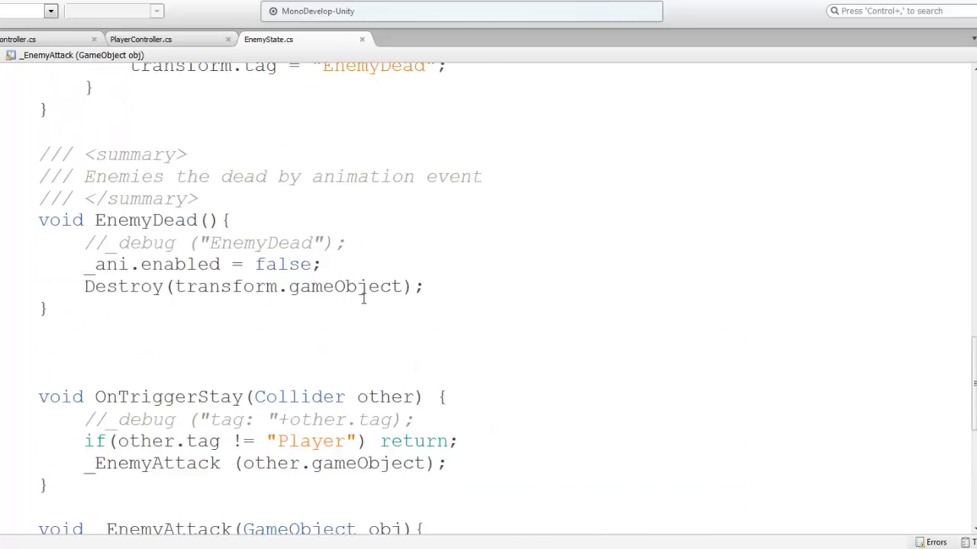
scroll(363, 297, up, 3)
scroll(364, 297, up, 2)
scroll(364, 297, up, 1)
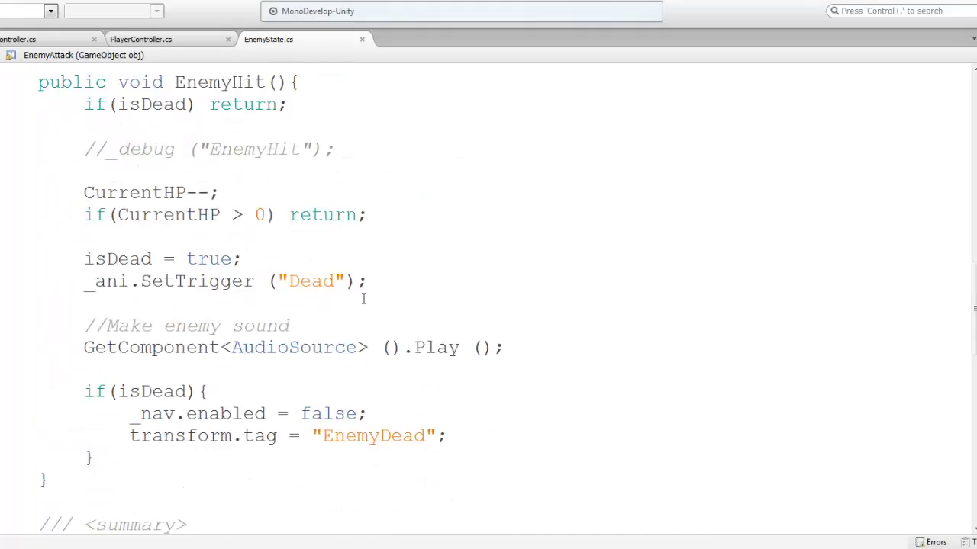
scroll(364, 297, up, 2)
scroll(363, 299, up, 2)
scroll(363, 298, up, 2)
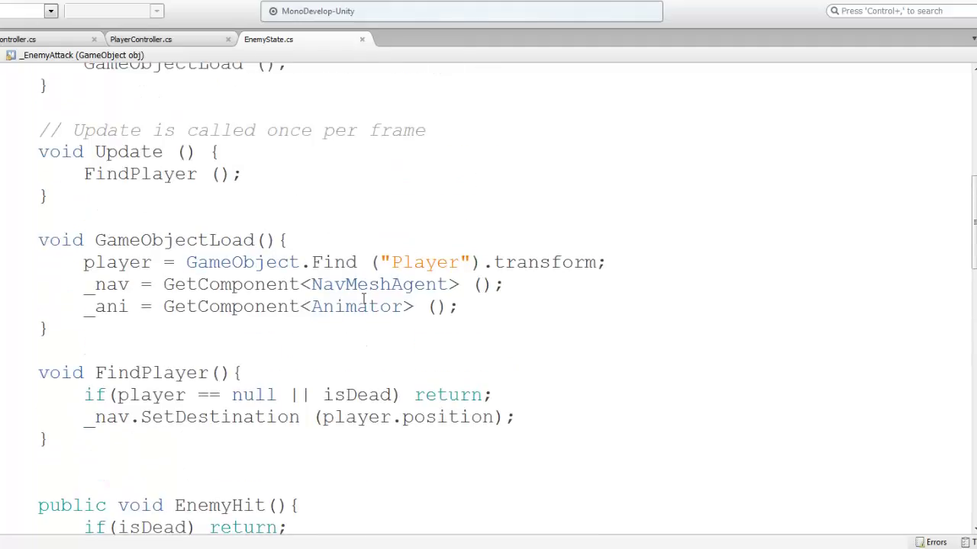
scroll(361, 301, up, 1)
scroll(361, 302, up, 1)
scroll(360, 302, down, 1)
click(288, 423)
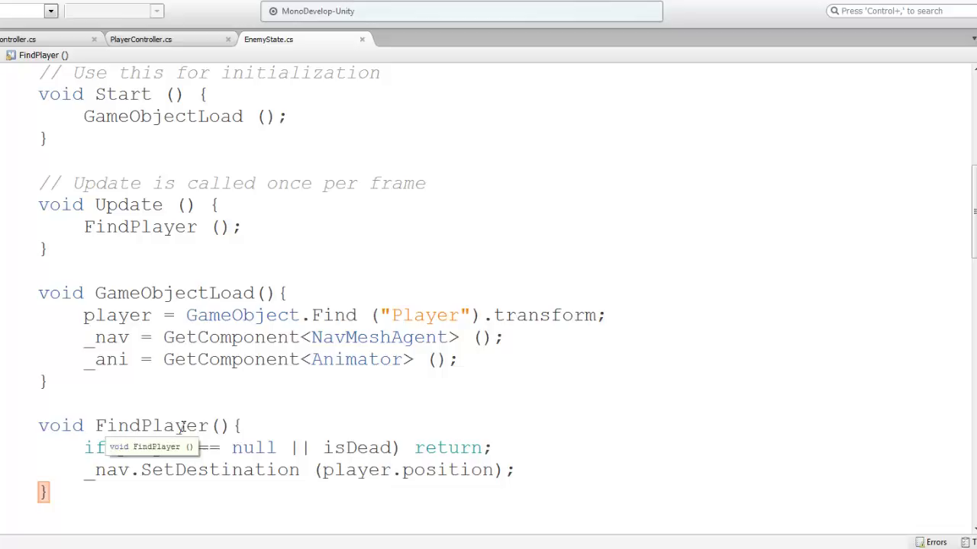
scroll(218, 379, up, 2)
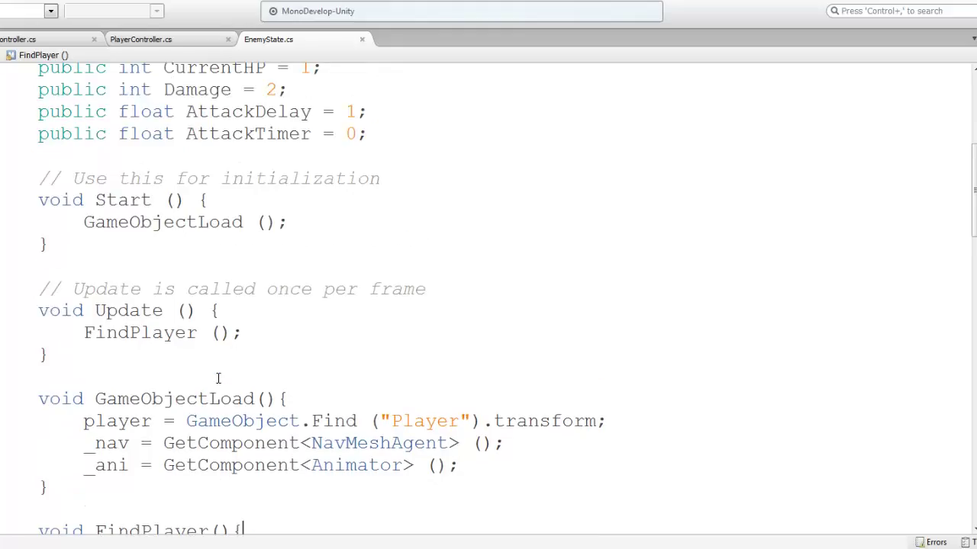
scroll(218, 378, down, 3)
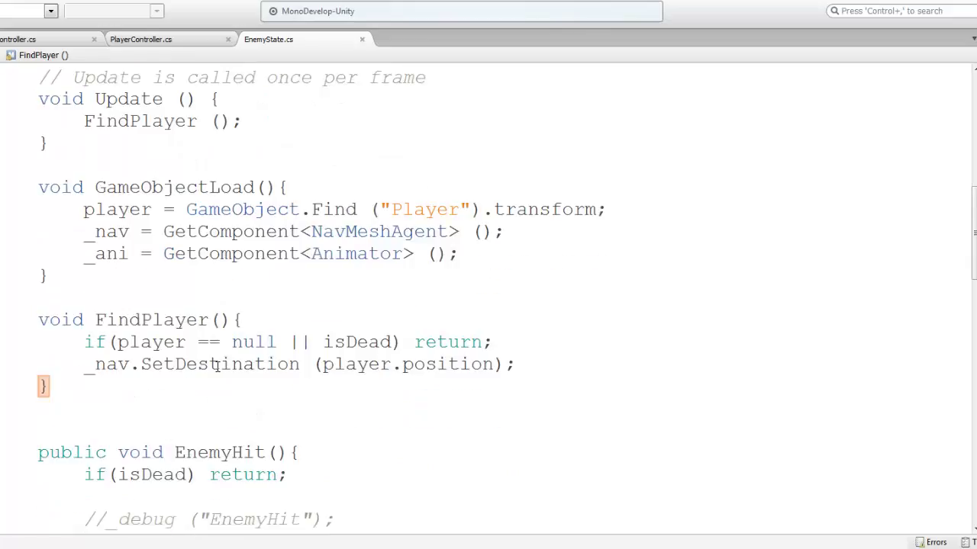
click(208, 365)
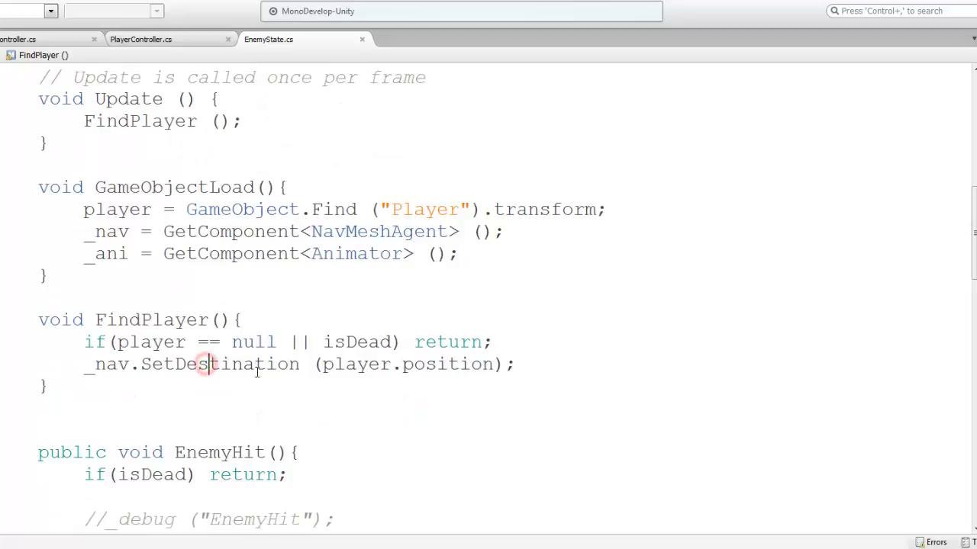
scroll(257, 372, up, 2)
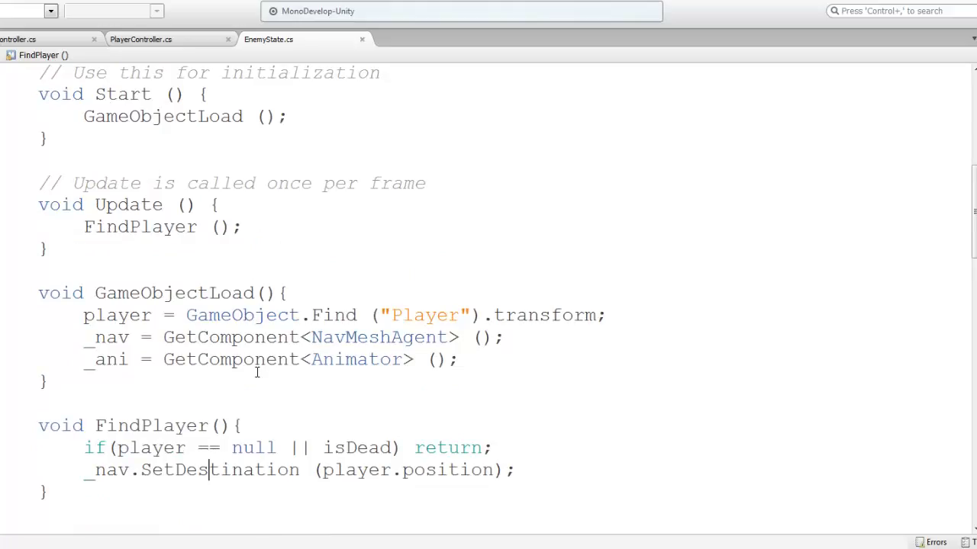
scroll(257, 372, up, 1)
scroll(257, 371, down, 2)
scroll(256, 371, down, 1)
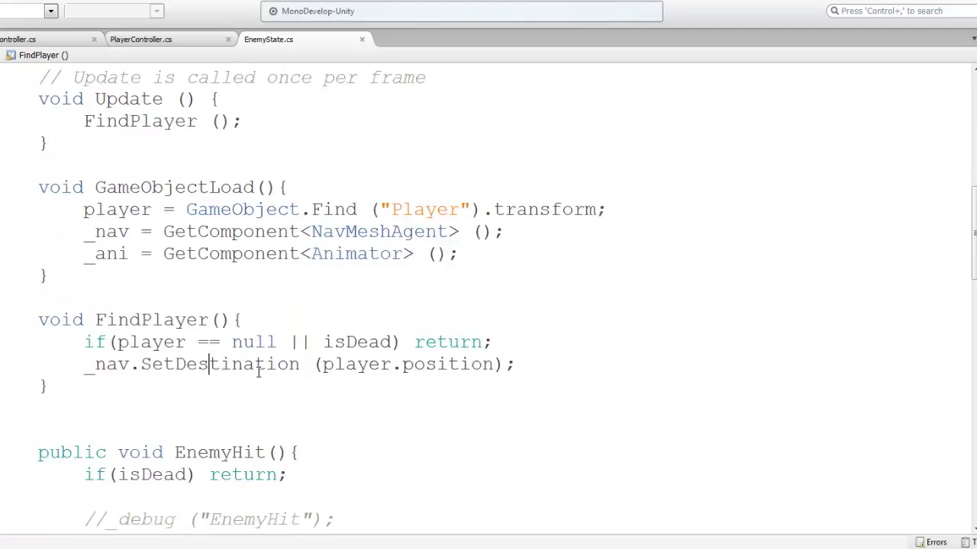
click(443, 322)
Paste the isDead check into FindPlayer and wrap its return in a braced block.
key(Return)
key(ctrl+v)
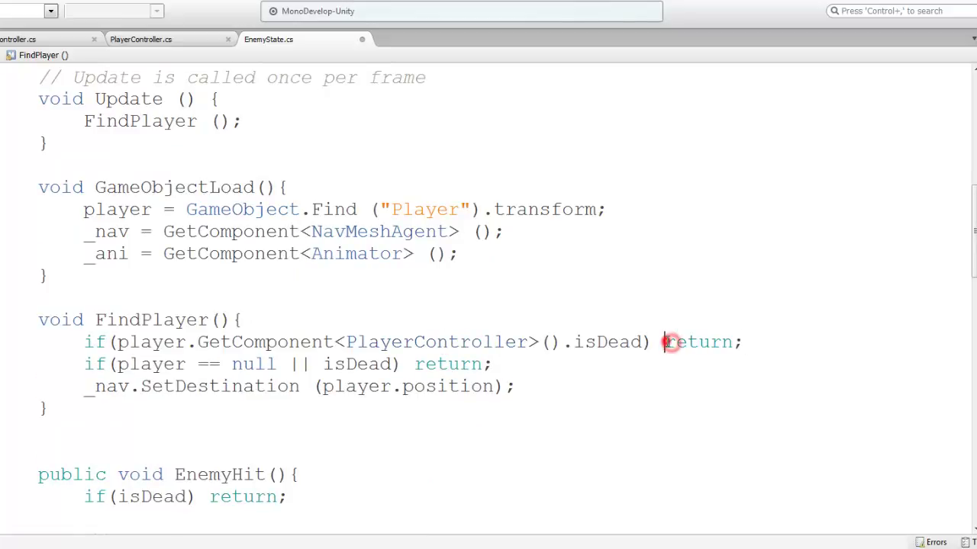
click(664, 342)
key(BackSpace)
text({)
key(Return)
key(End)
key(Return)
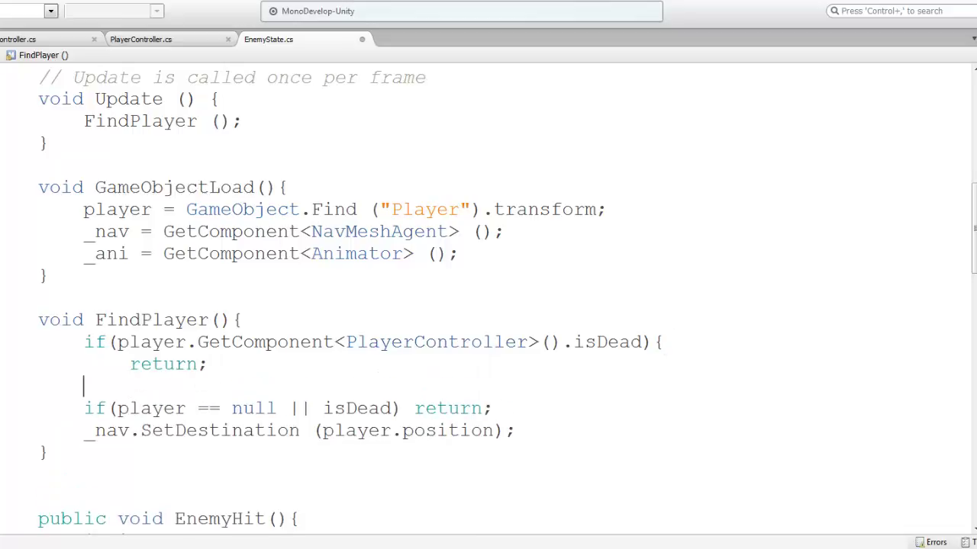
text(})
Add _nav.enabled = false; inside the isDead block, before the return.
key(Up)
key(Up)
key(End)
key(Return)
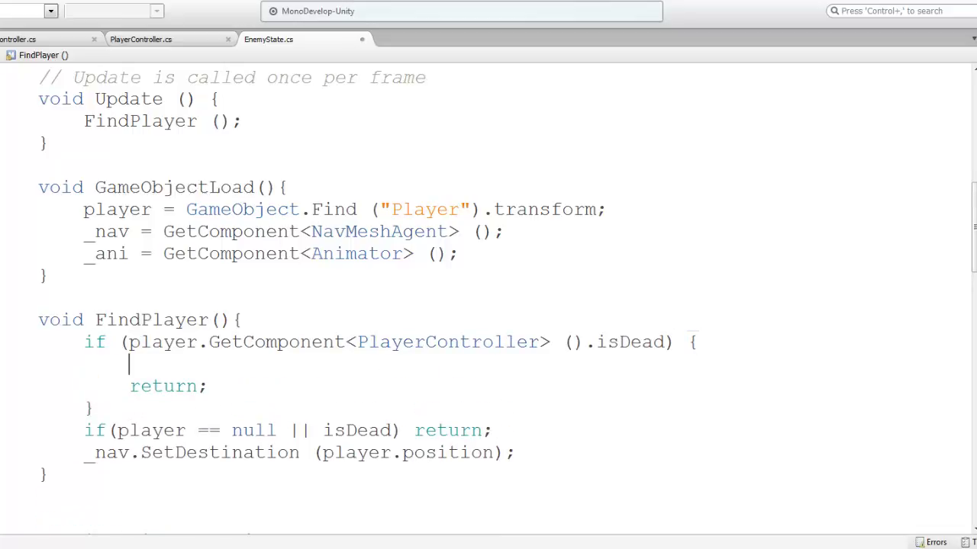
text(_)
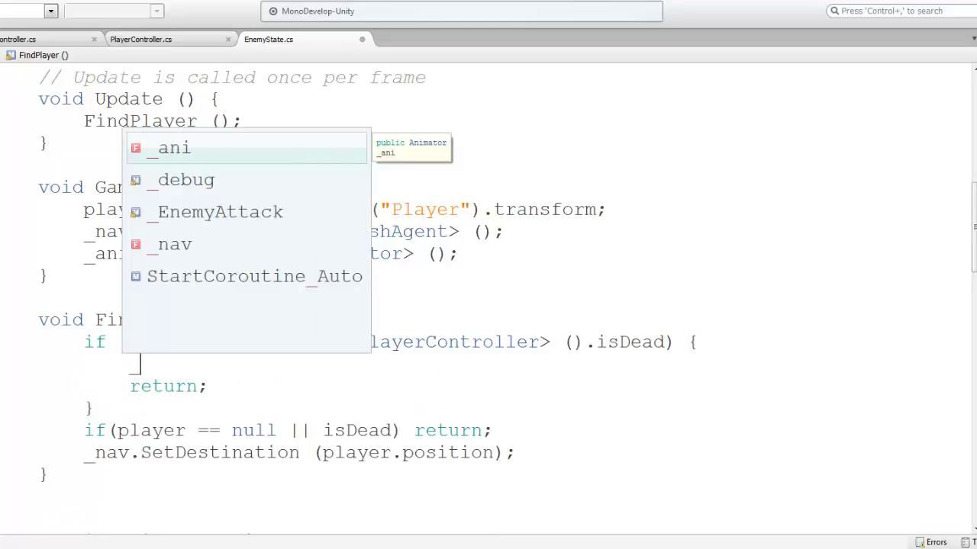
text(nav.e)
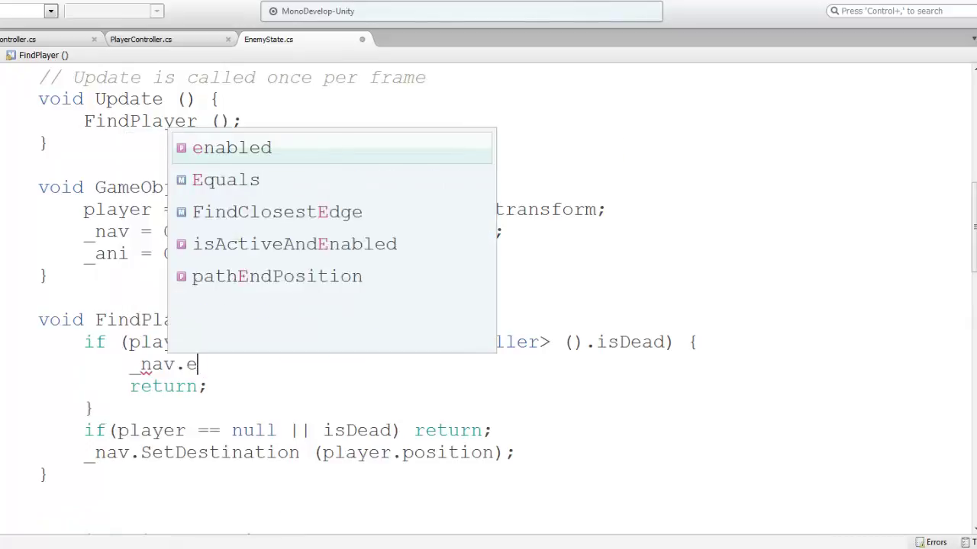
key(Return)
text(= false;)
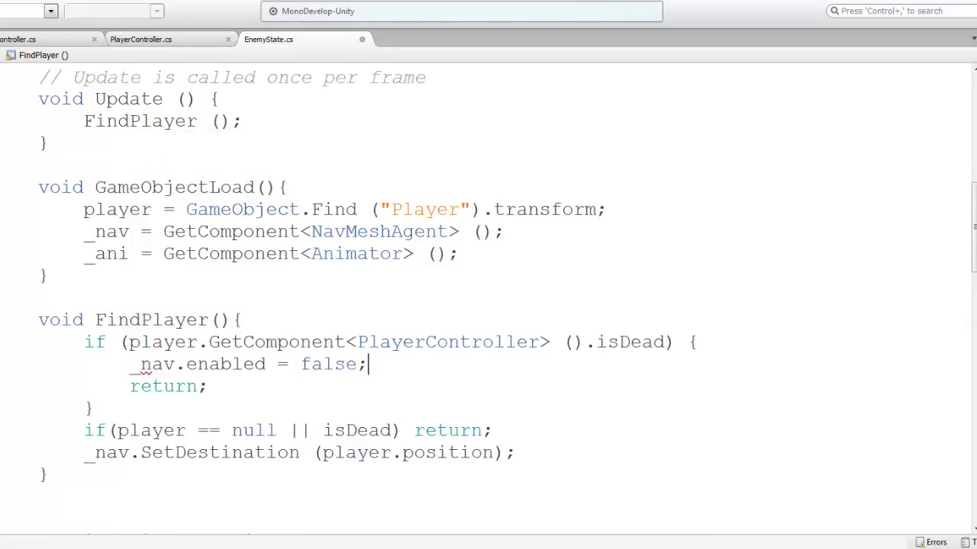
key(Down)
key(Down)
key(Return)
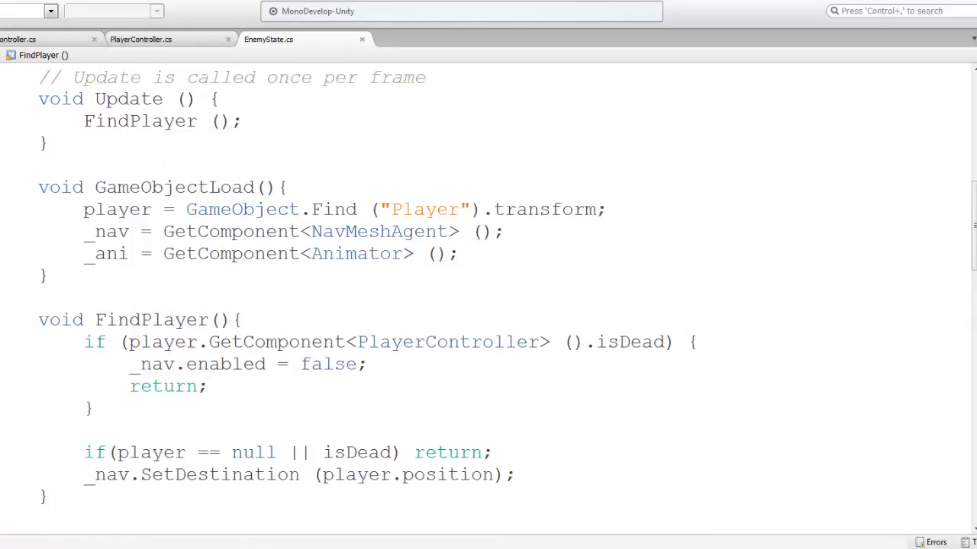
Check the Unity editor, then come back to the EnemyState script.
scroll(316, 370, up, 2)
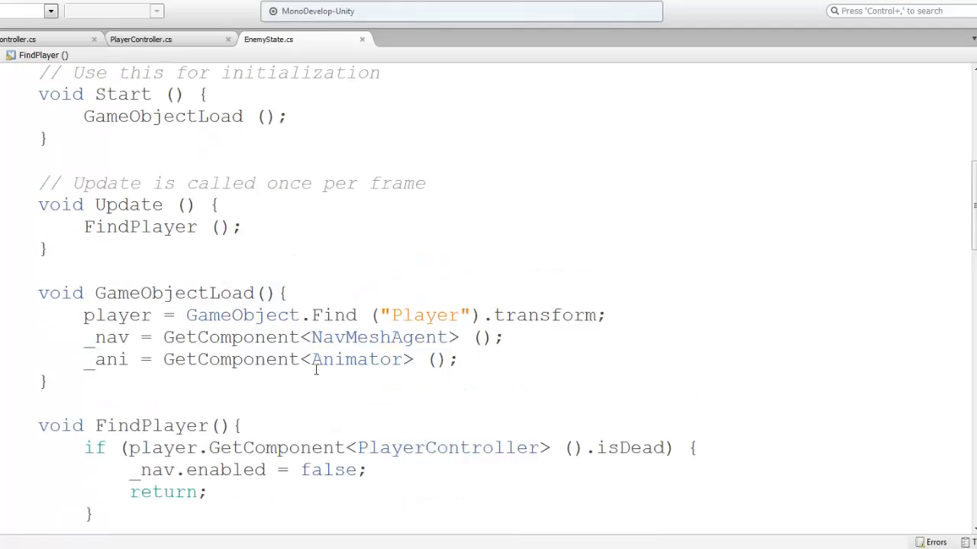
scroll(316, 370, down, 2)
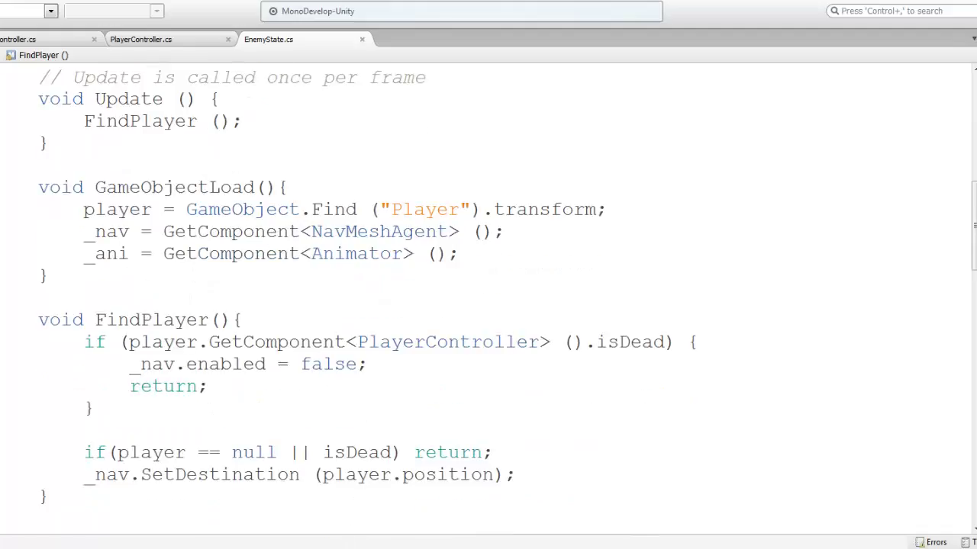
mouse_move(351, 546)
click(320, 496)
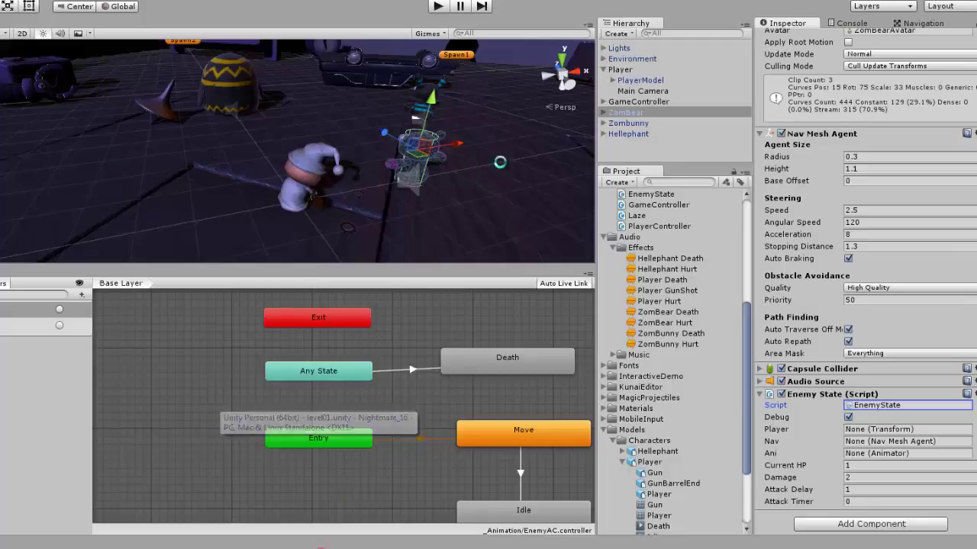
scroll(419, 172, down, 5)
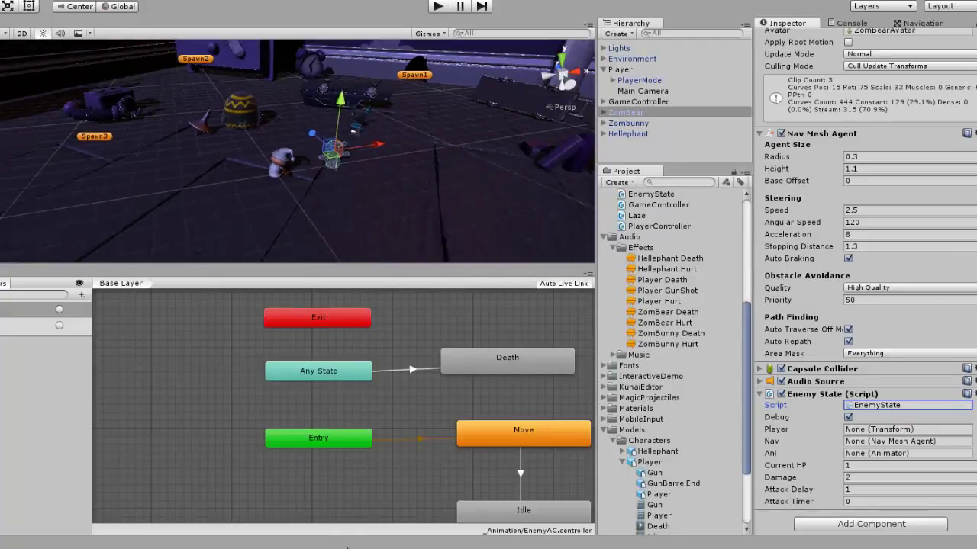
click(347, 548)
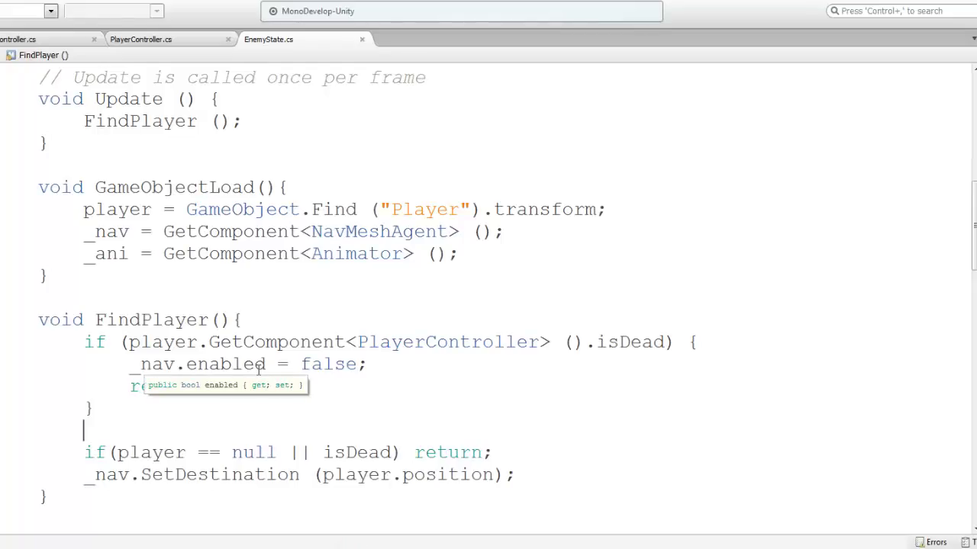
Add _ani.SetTrigger(); at the top of the isDead block and return to Unity.
click(702, 342)
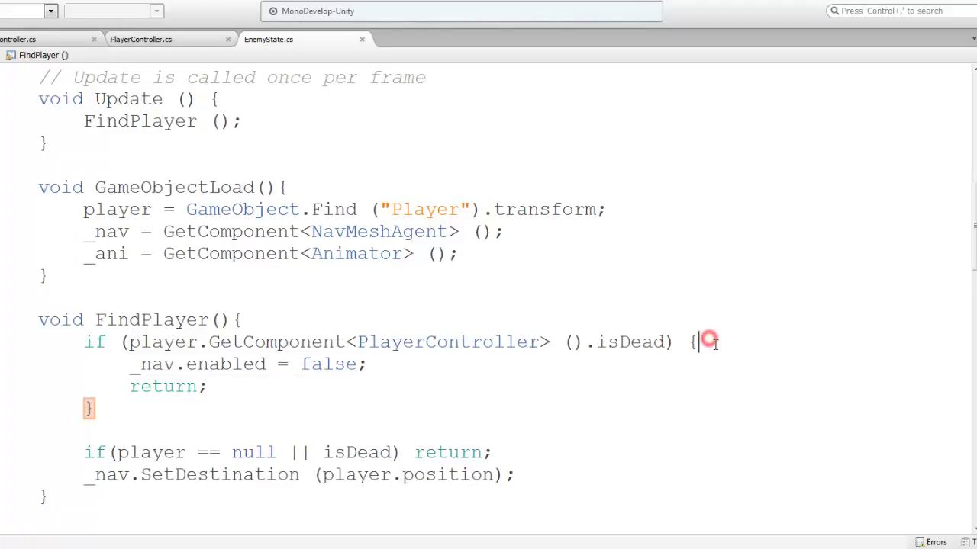
key(Return)
text(_a)
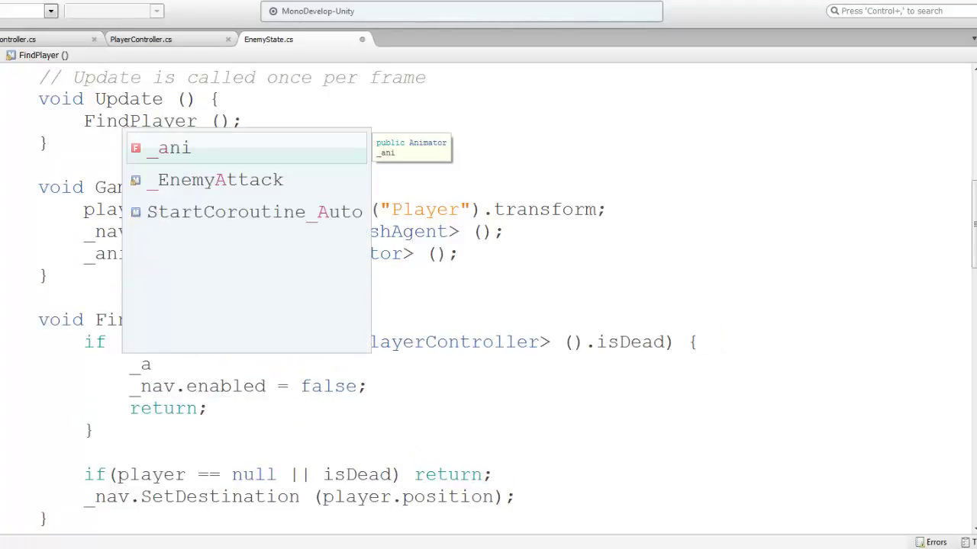
key(Return)
text(.SetS)
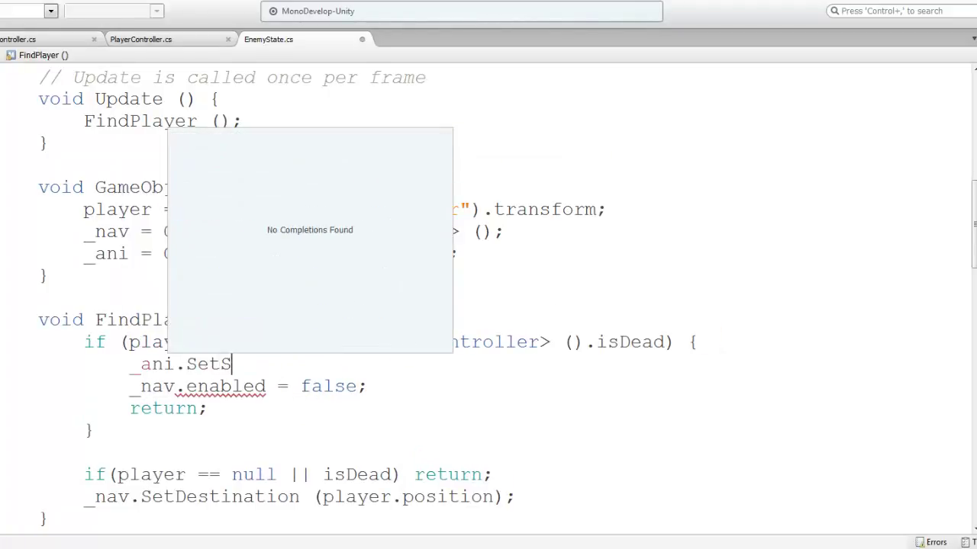
text(Tr)
key(BackSpace)
key(BackSpace)
key(BackSpace)
text(Tri)
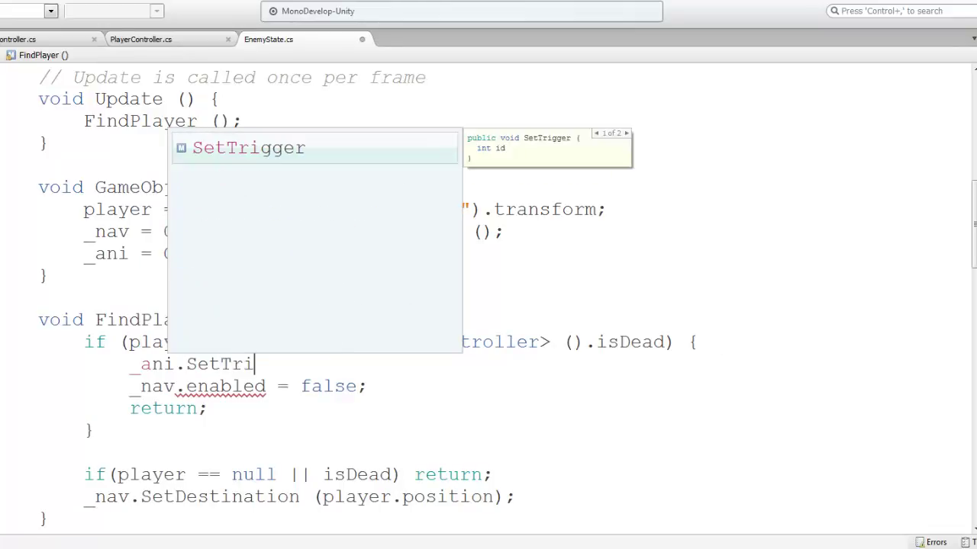
text(gger();)
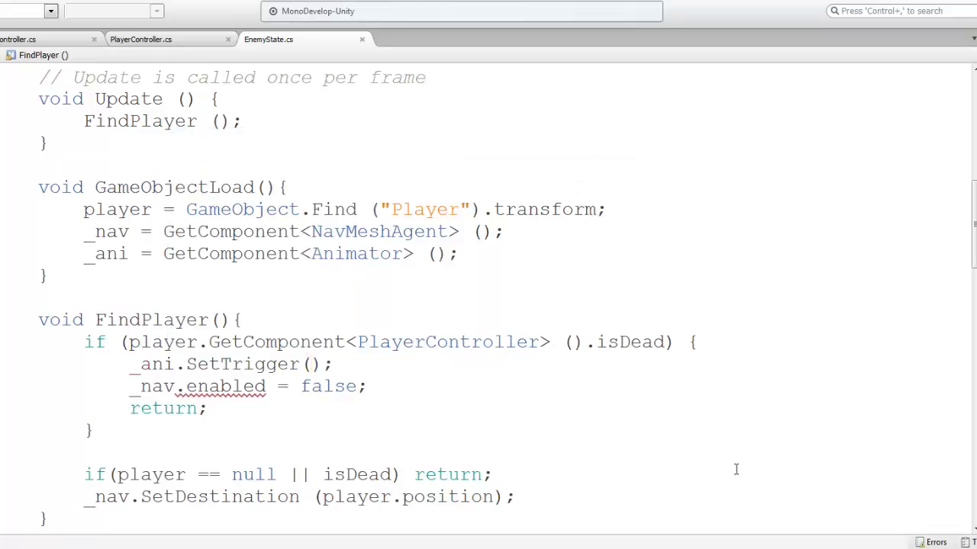
click(329, 547)
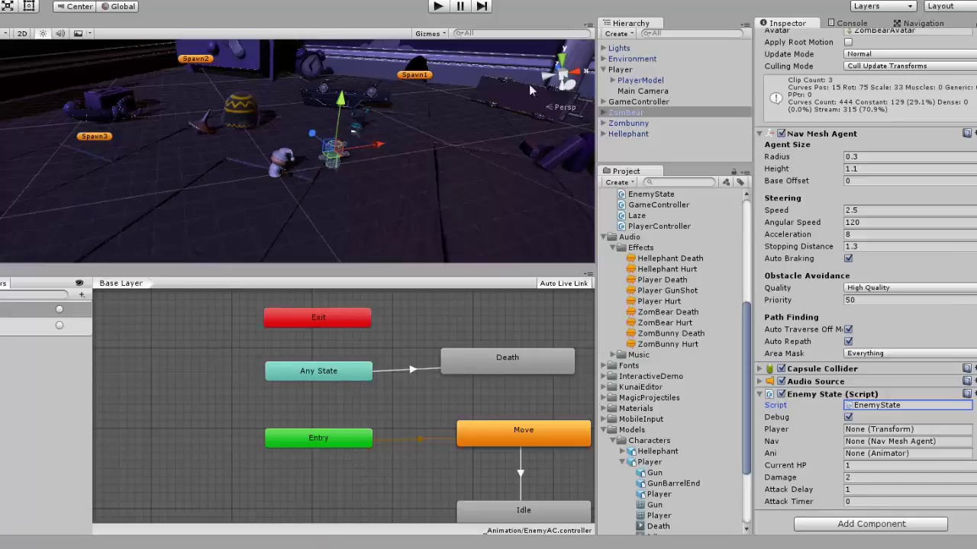
Inspect ZomBear's Any State to Death transition, animator parameters and Death state.
click(635, 113)
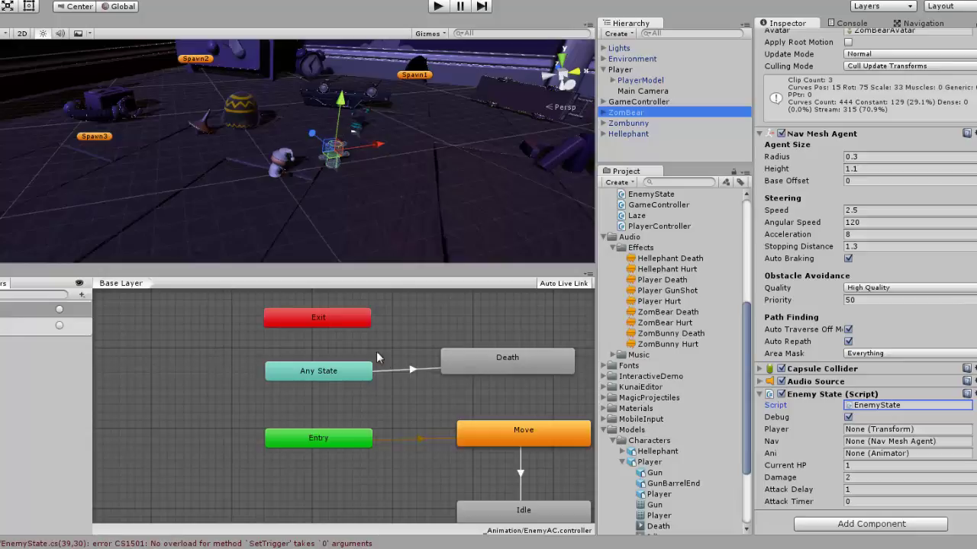
click(411, 370)
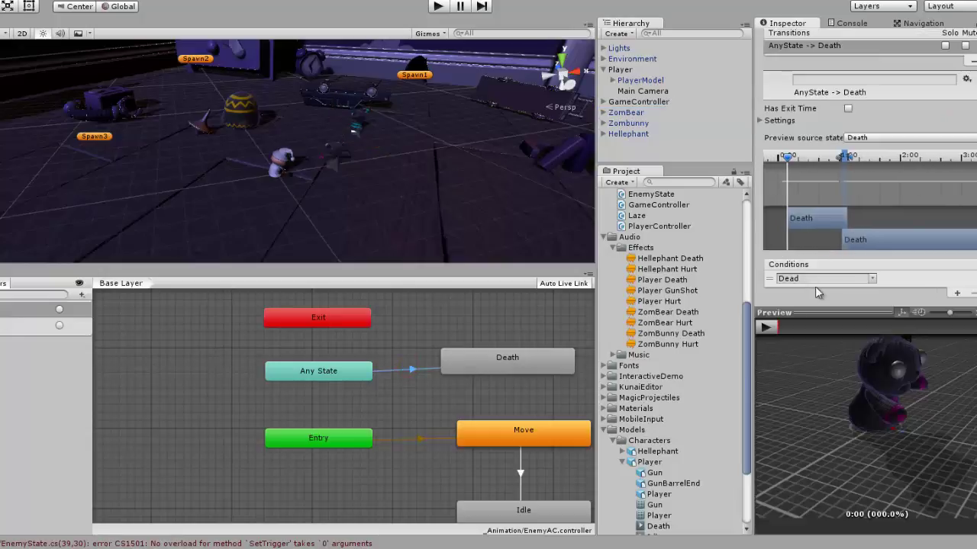
click(3, 311)
click(495, 356)
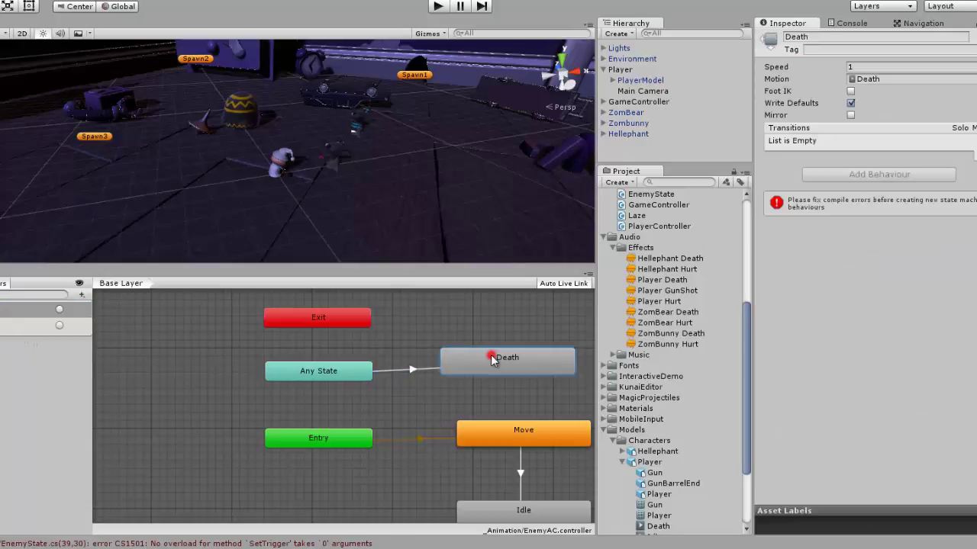
Jump from the console error to the SetTrigger line and comment it out with //.
double_click(362, 543)
click(123, 367)
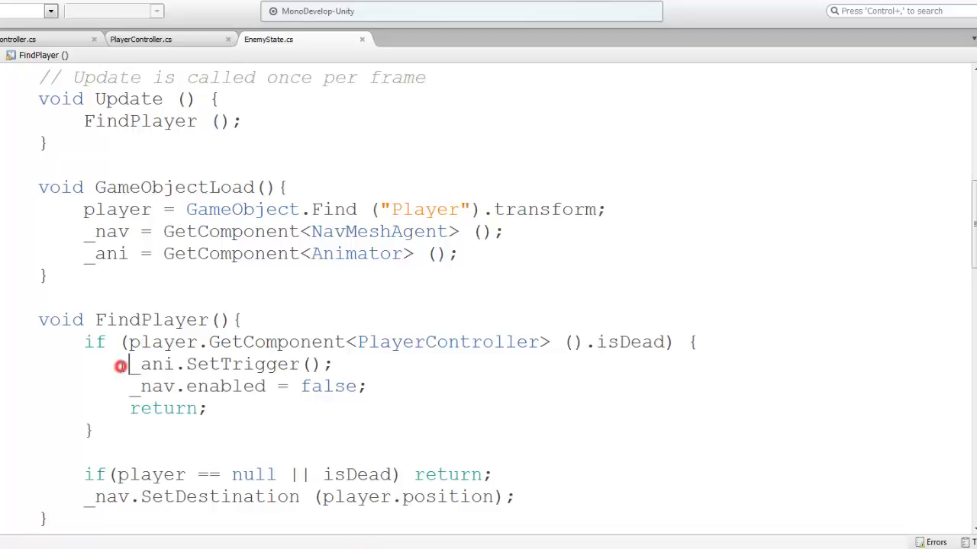
text(#)
key(BackSpace)
text(//)
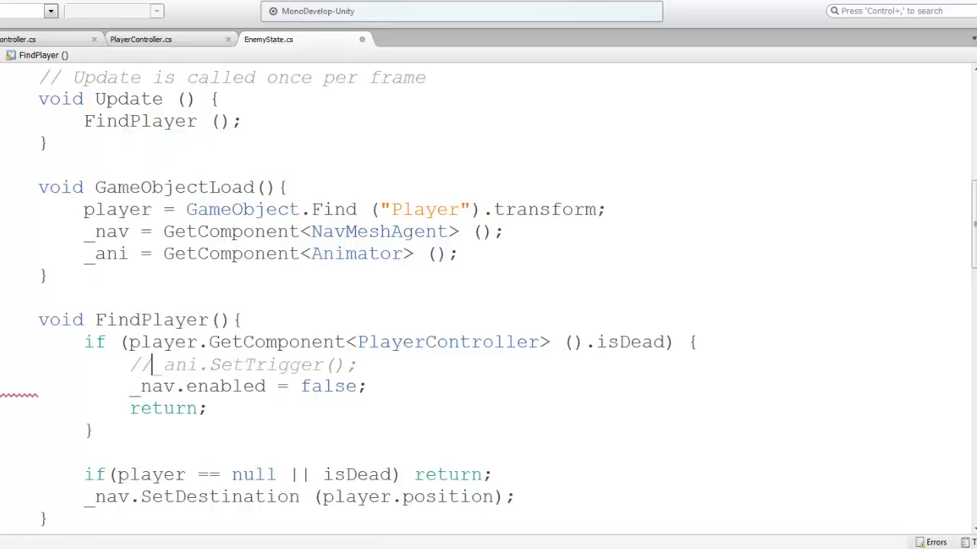
key(alt+Tab)
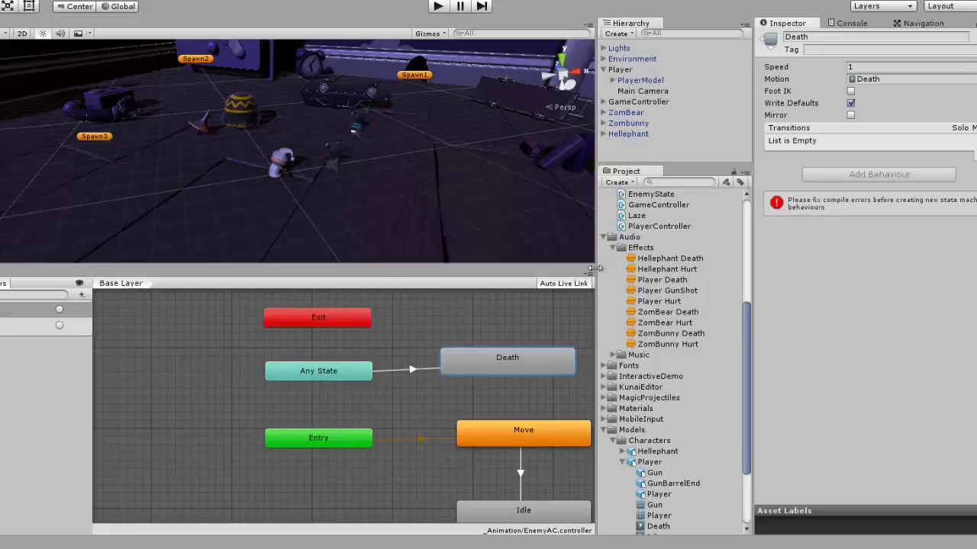
click(645, 113)
click(873, 137)
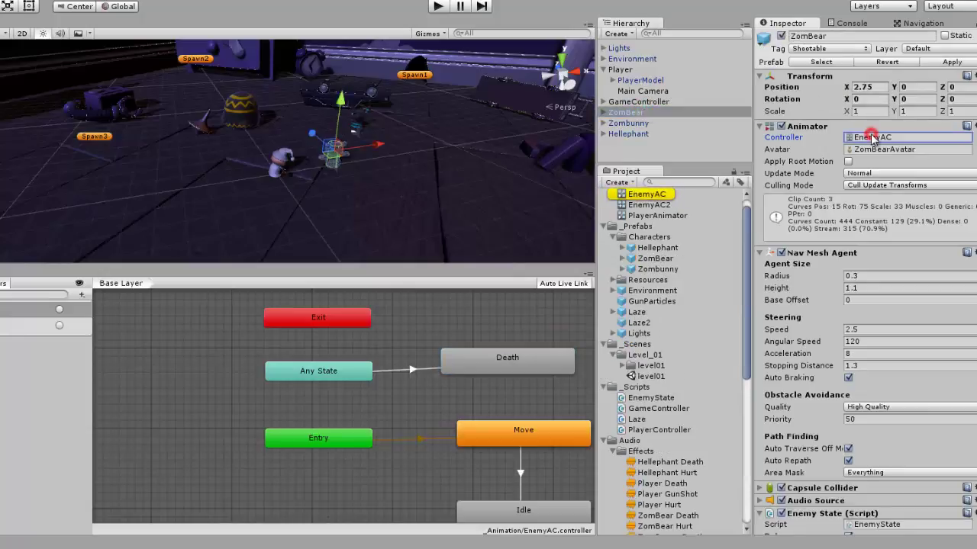
click(649, 194)
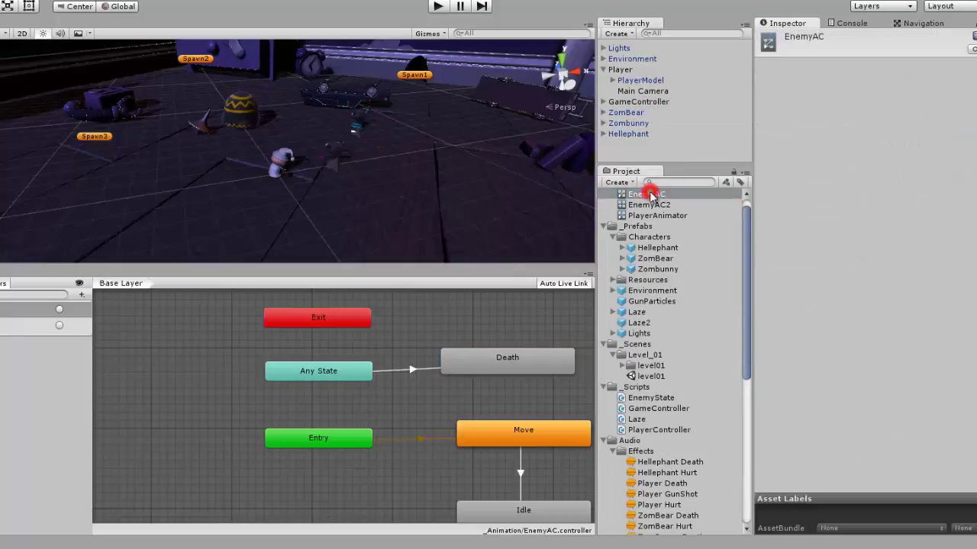
double_click(651, 195)
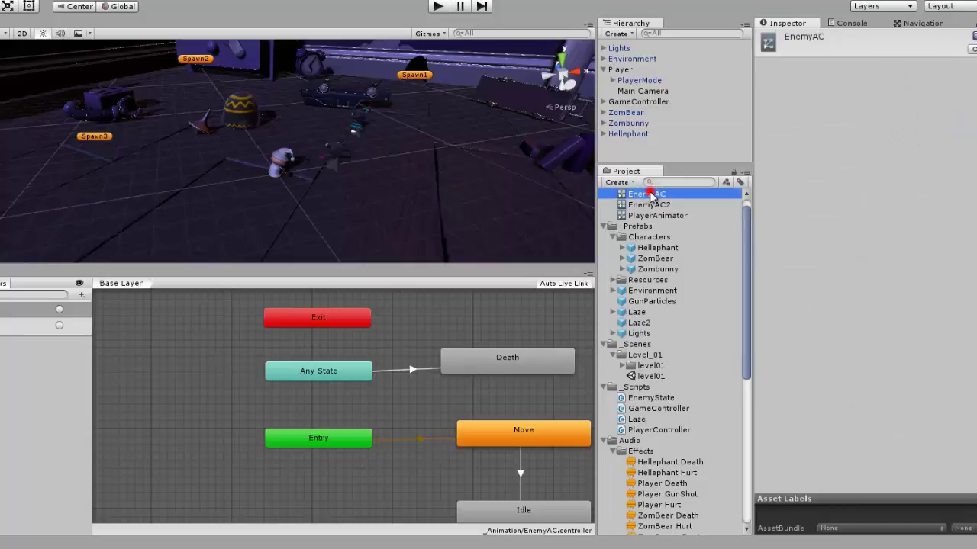
click(3, 325)
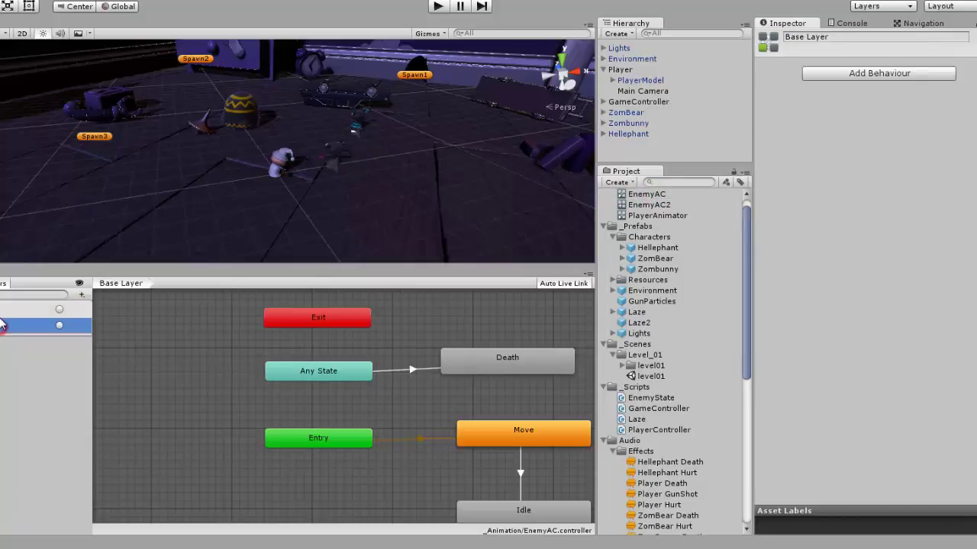
click(2, 310)
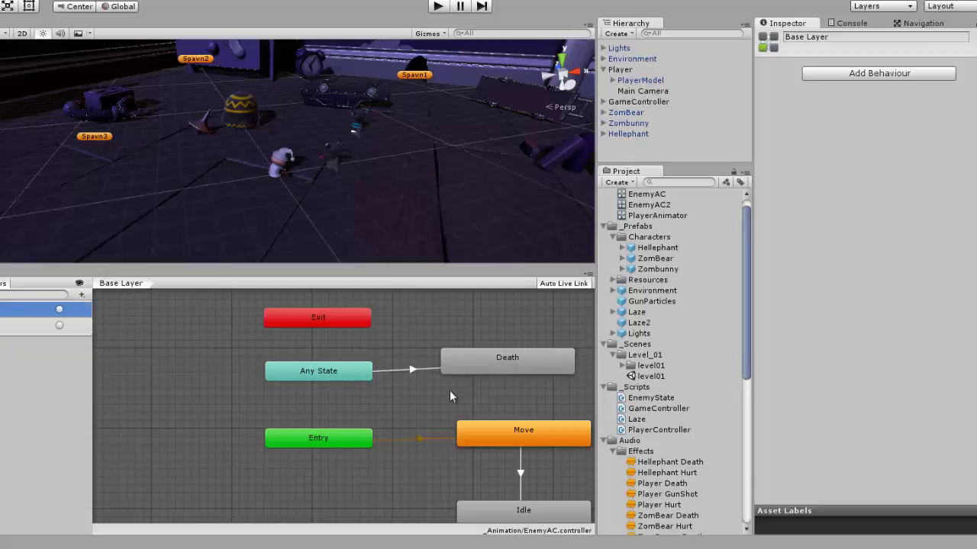
middle_drag(449, 390, 432, 326)
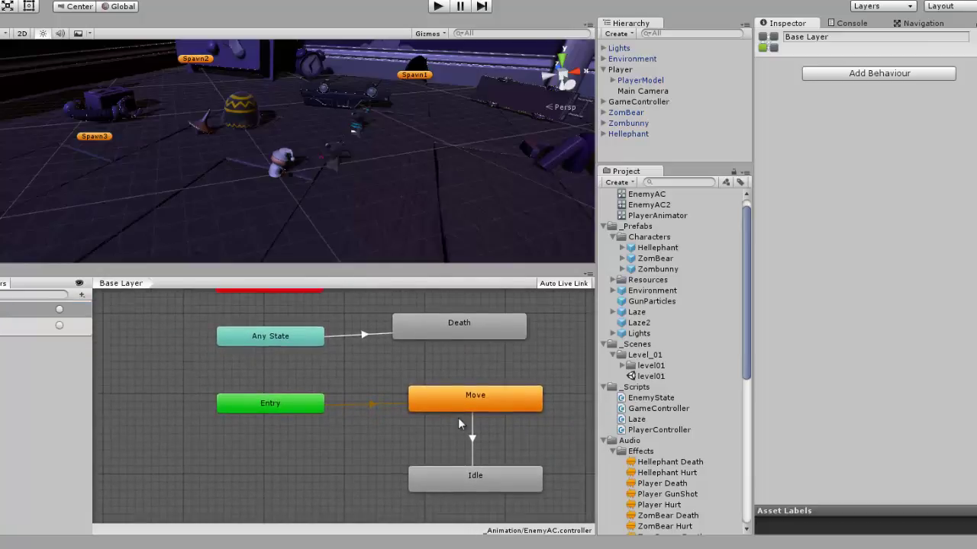
click(472, 433)
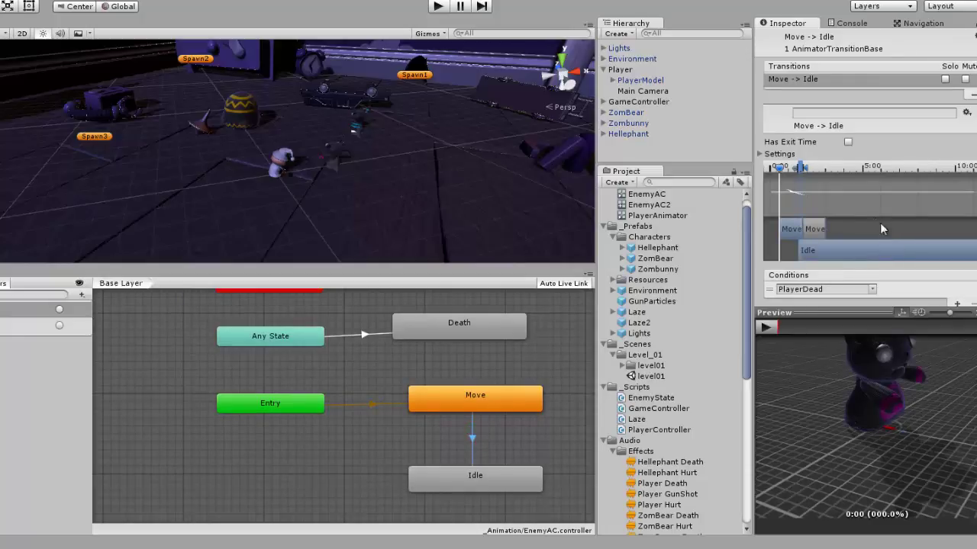
scroll(927, 124, down, 1)
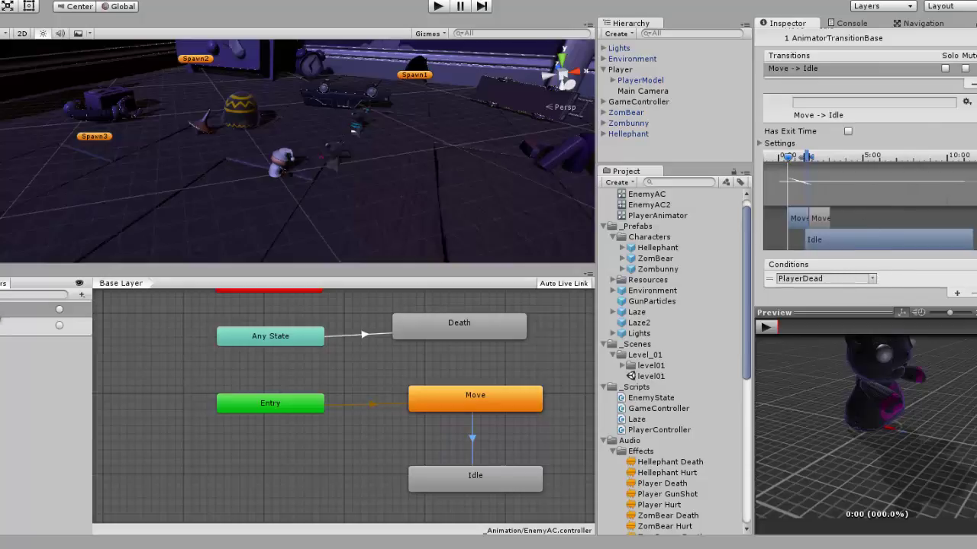
click(31, 309)
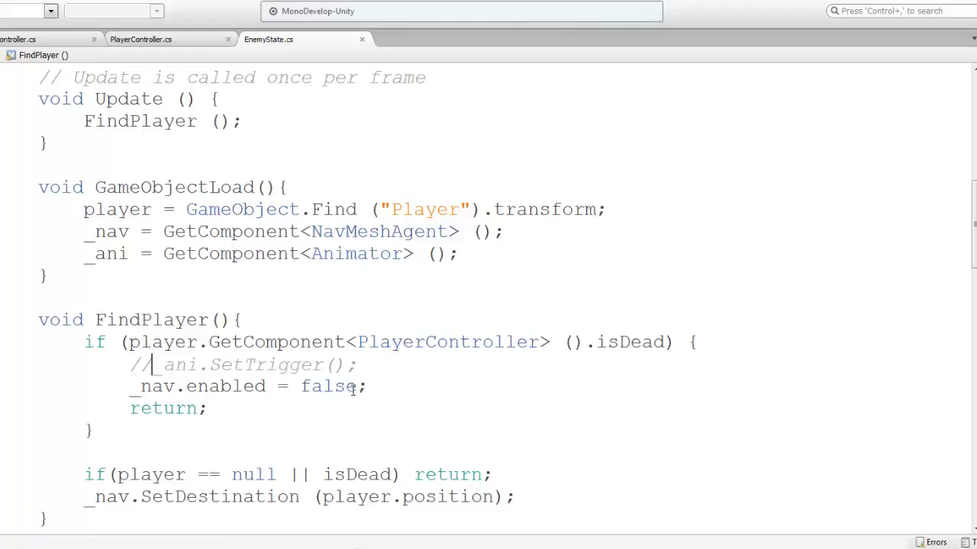
Pass "PlayerDead" to SetTrigger, uncomment the line, and enlarge Unity's scene view.
click(330, 364)
text("Pla)
text(yerDead)
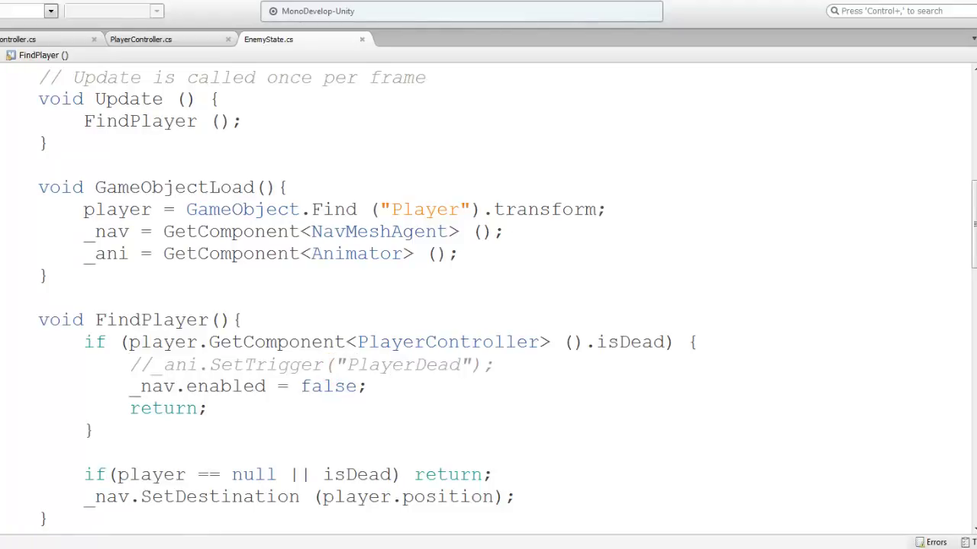
click(129, 365)
key(Delete)
key(Delete)
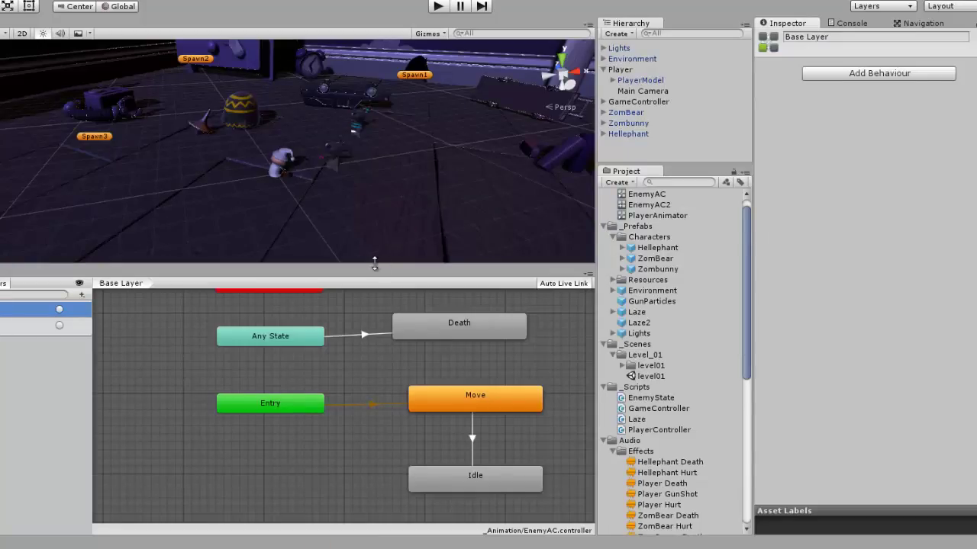
drag(374, 263, 382, 458)
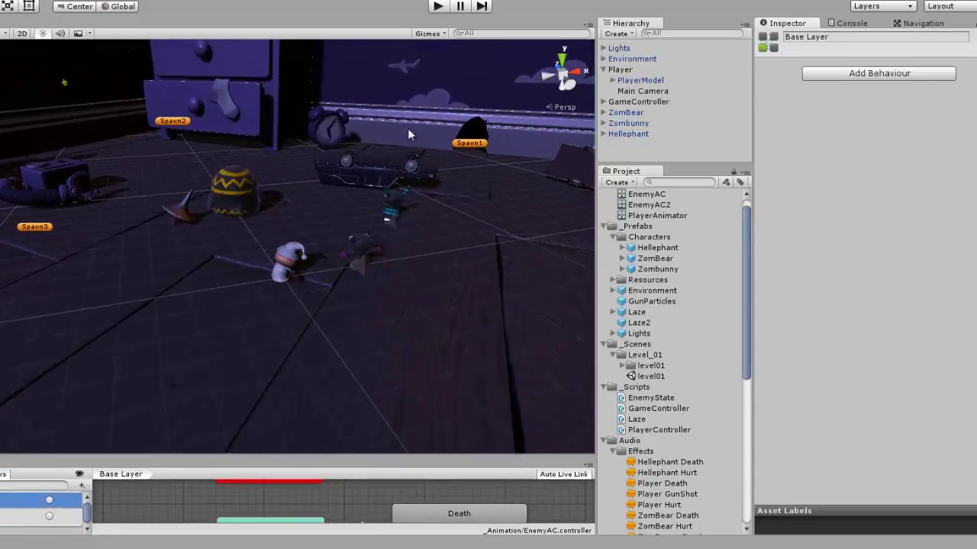
Play the game and set the Player's HP to 1 to test death.
click(438, 6)
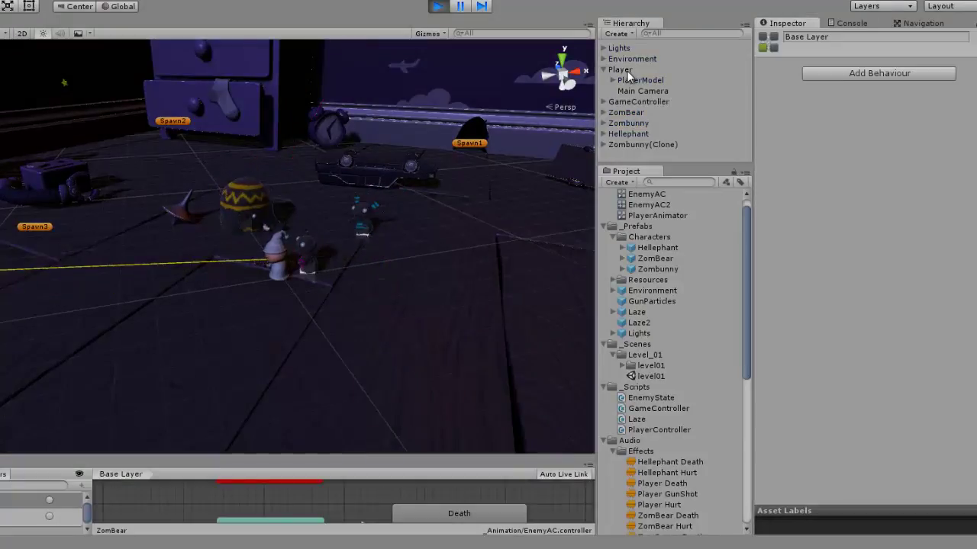
click(620, 69)
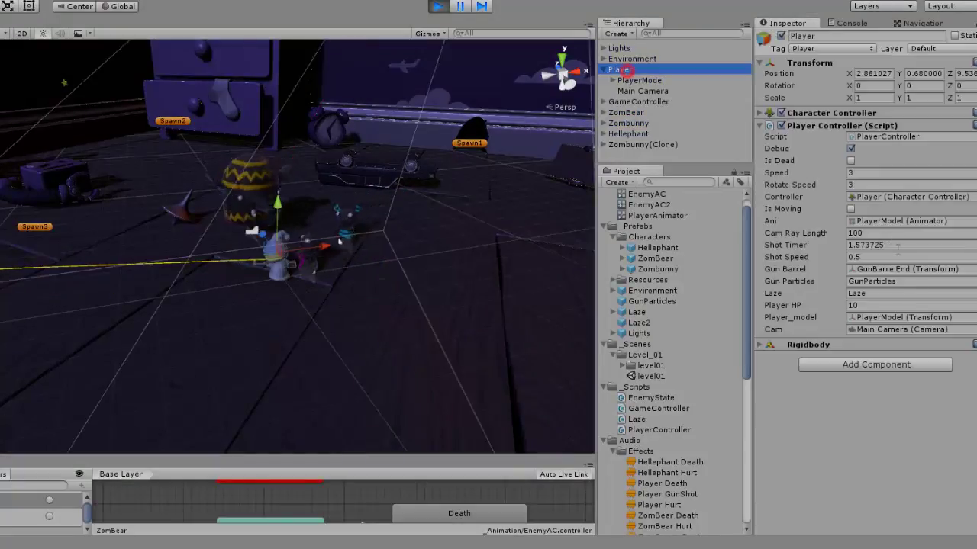
double_click(877, 305)
text(1)
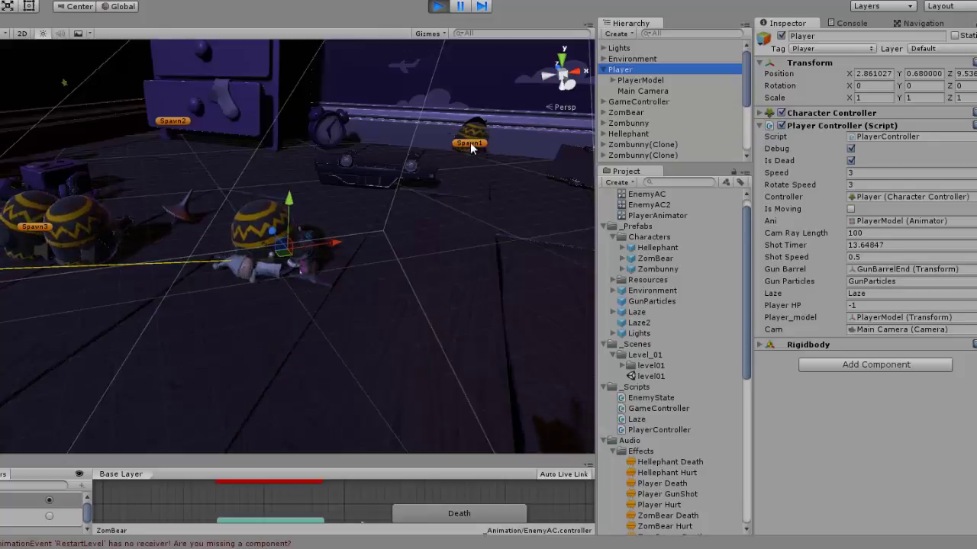
Stop play mode after the player dies and select GameController in the Hierarchy.
scroll(724, 116, down, 5)
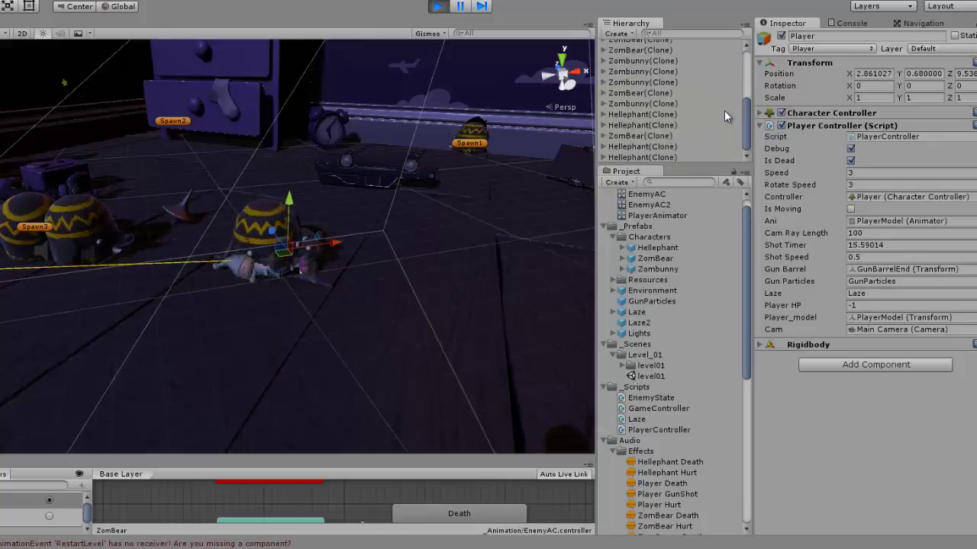
scroll(647, 121, up, 3)
scroll(647, 121, up, 3)
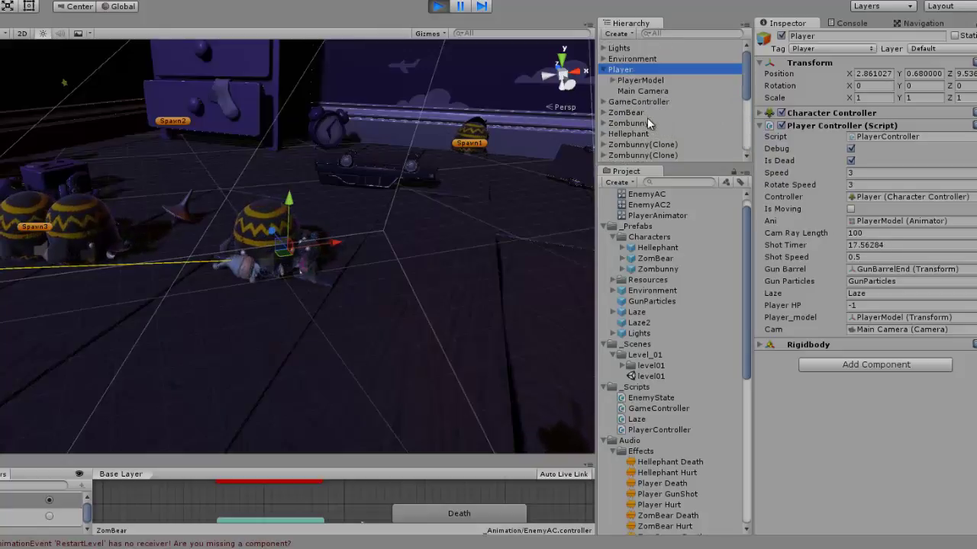
click(438, 6)
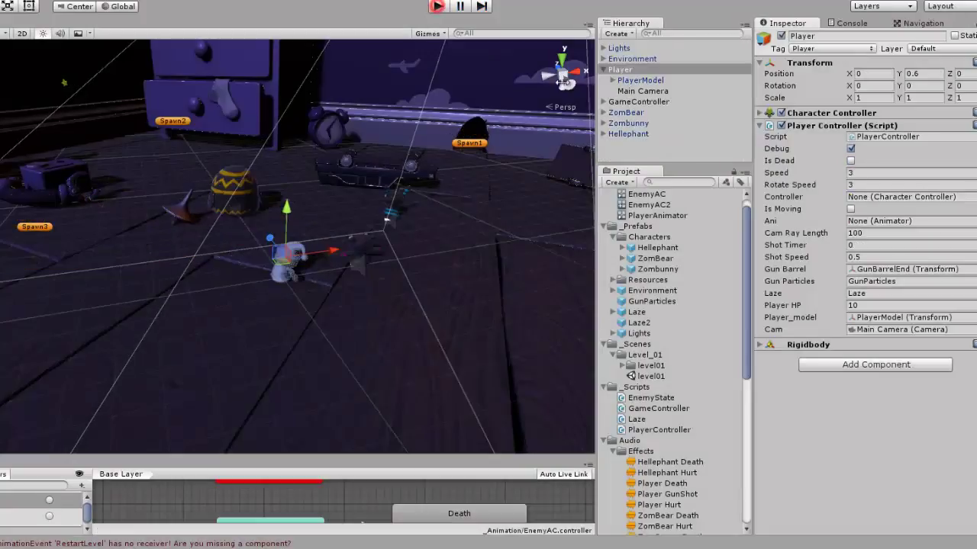
click(654, 104)
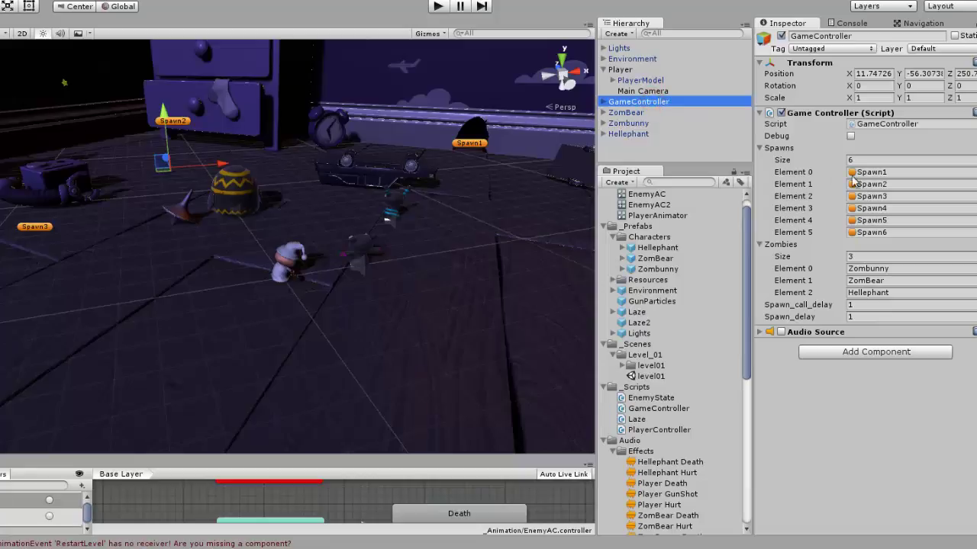
Open GameController.cs, review the RestartLevel receiver error, then reselect GameController.
double_click(889, 125)
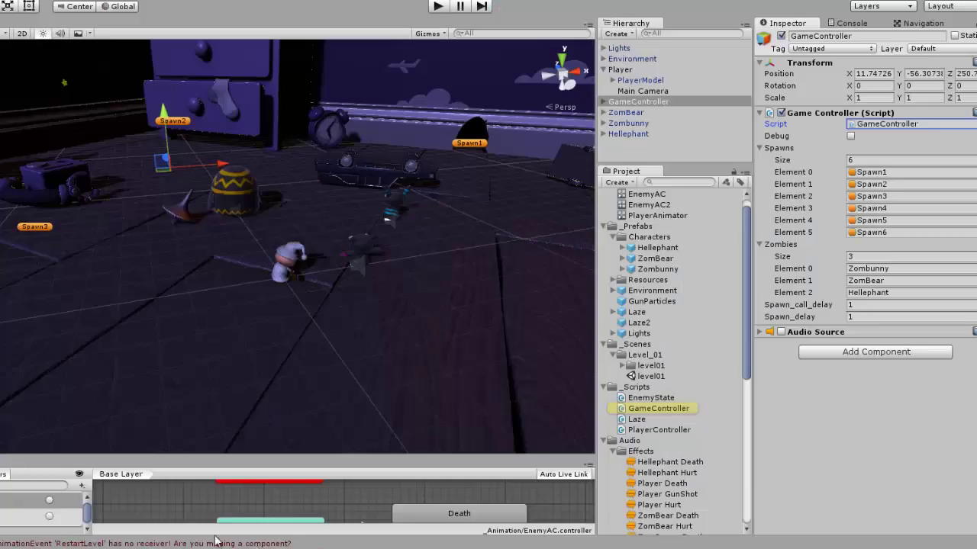
click(107, 544)
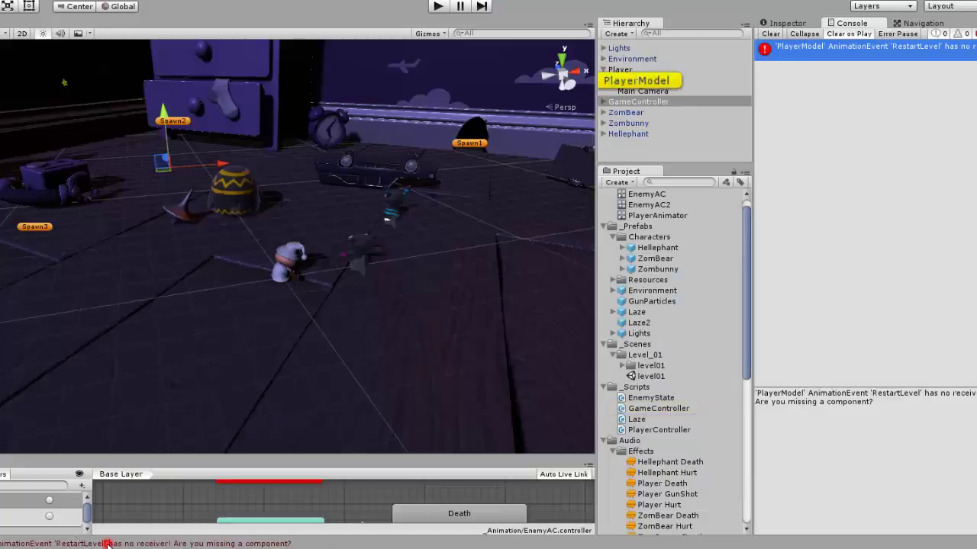
click(641, 82)
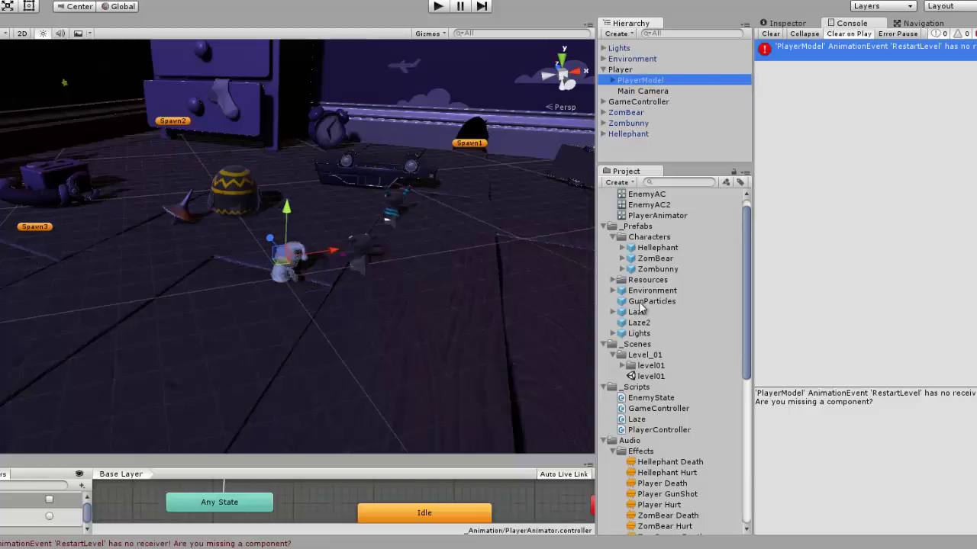
mouse_move(455, 453)
mouse_down()
mouse_move(461, 243)
mouse_move(446, 301)
mouse_up()
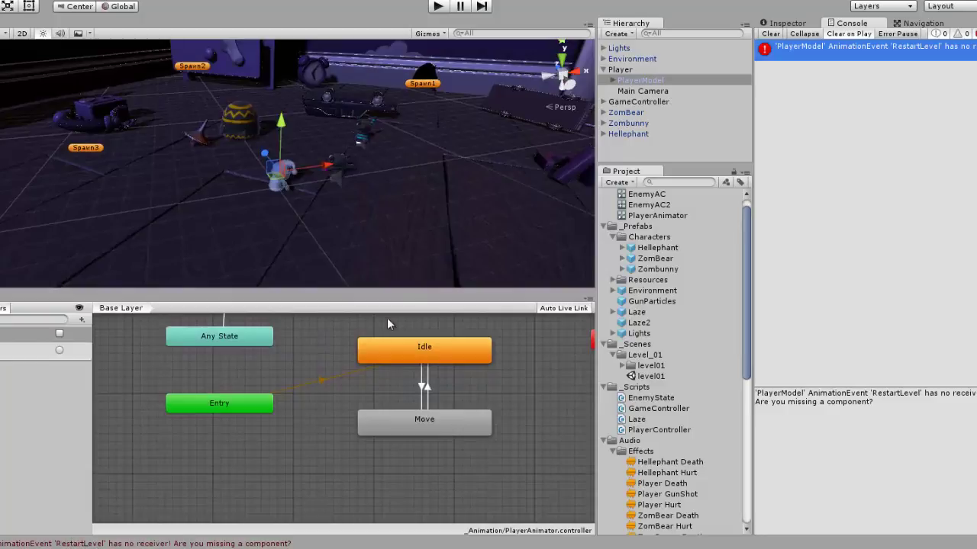
drag(408, 288, 464, 458)
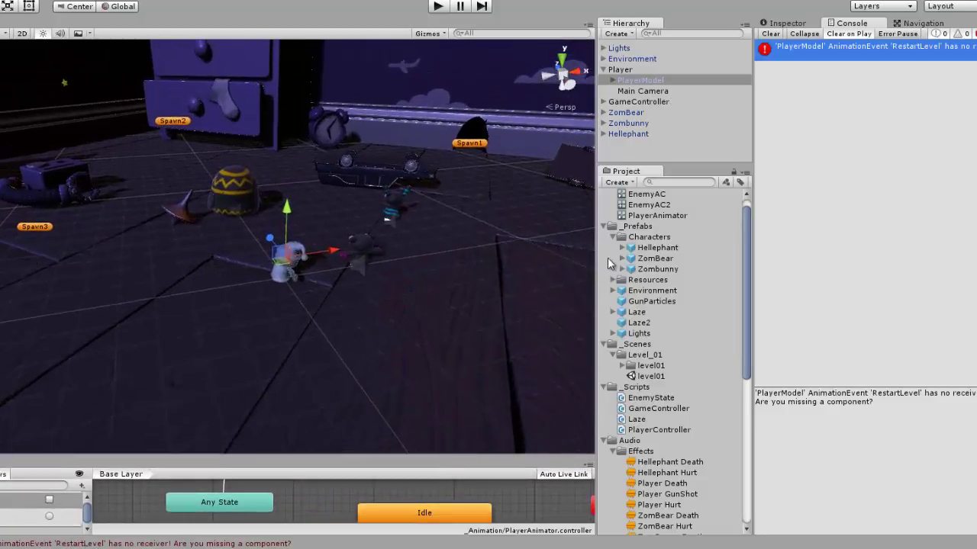
click(781, 24)
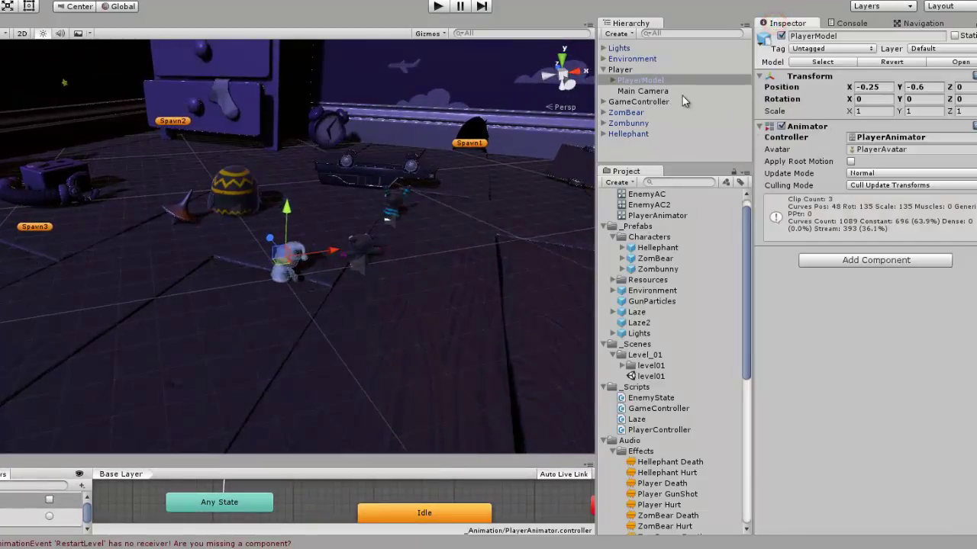
click(648, 102)
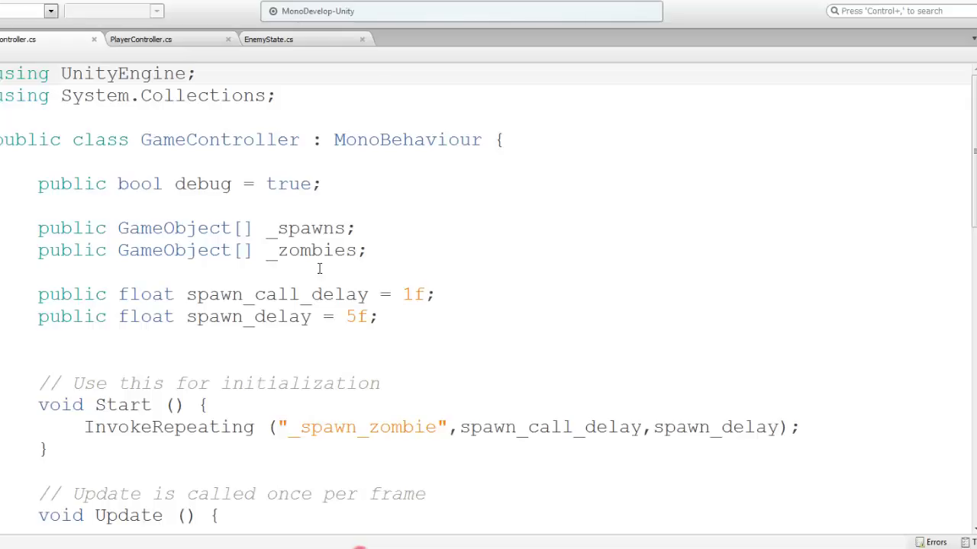
Copy the player Transform field from EnemyState into GameController.
click(319, 209)
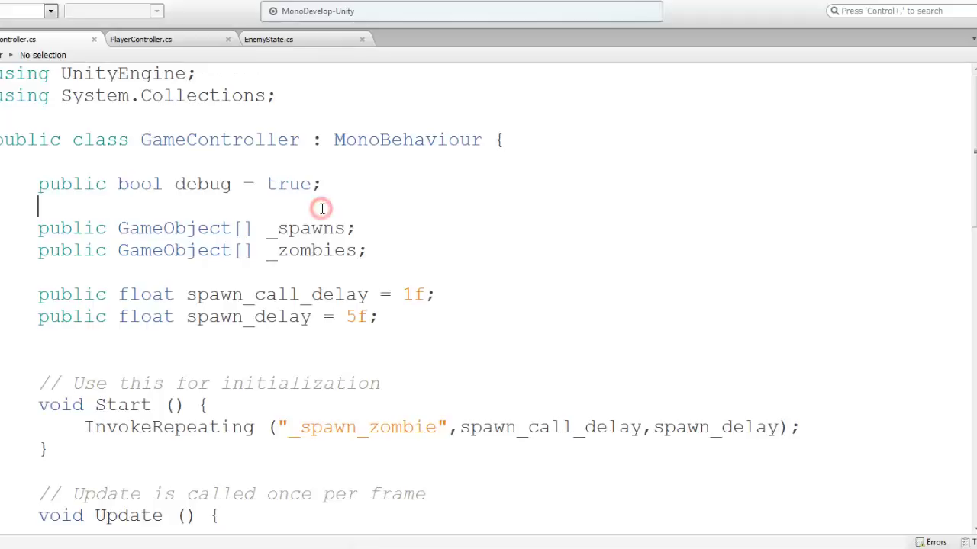
click(289, 43)
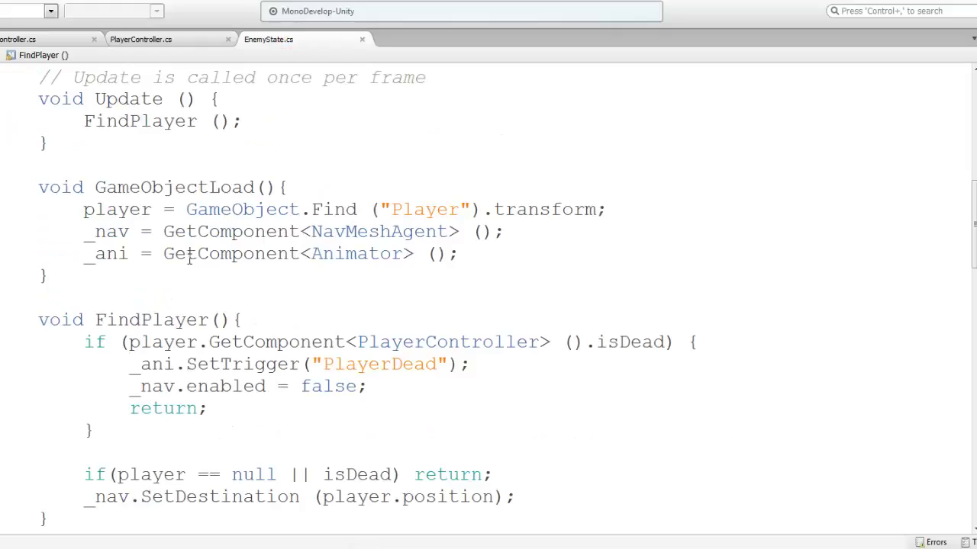
scroll(189, 260, up, 8)
drag(37, 317, 344, 318)
key(ctrl+c)
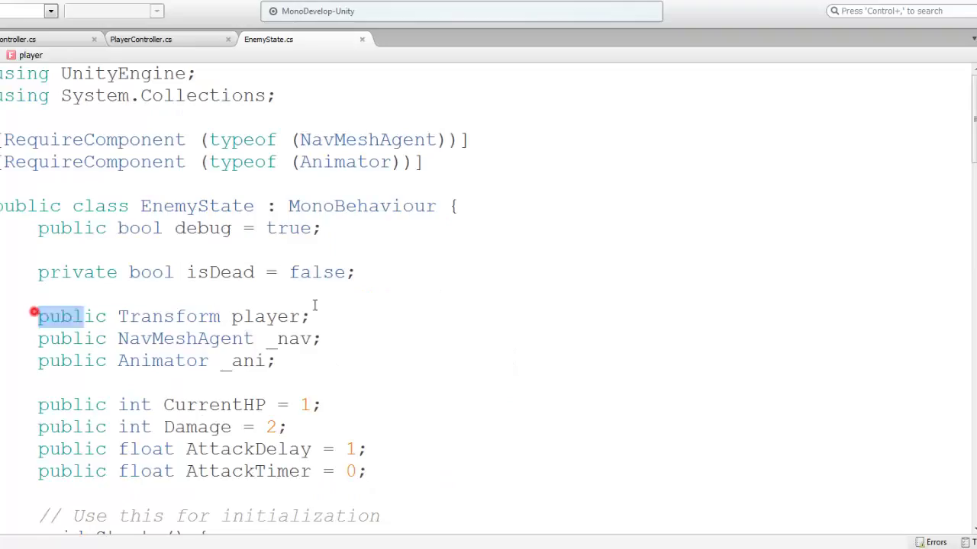
click(42, 39)
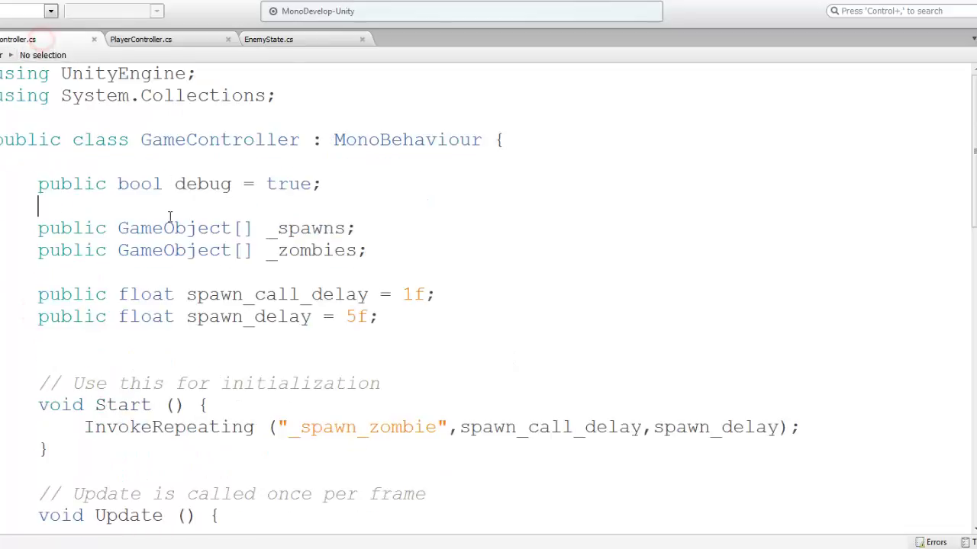
key(Return)
key(ctrl+v)
Copy the GameObjectLoad method from EnemyState and paste it after Update.
click(296, 40)
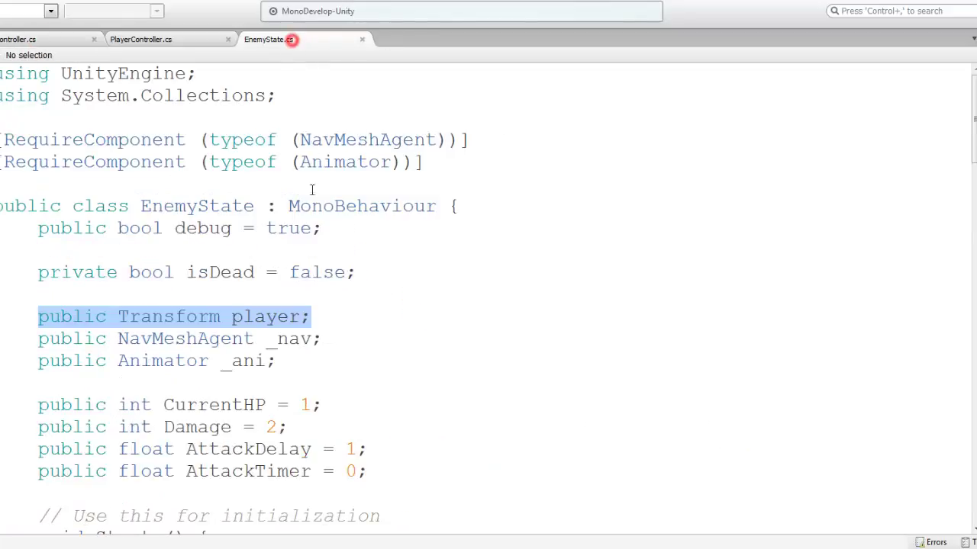
click(277, 316)
key(ctrl+f)
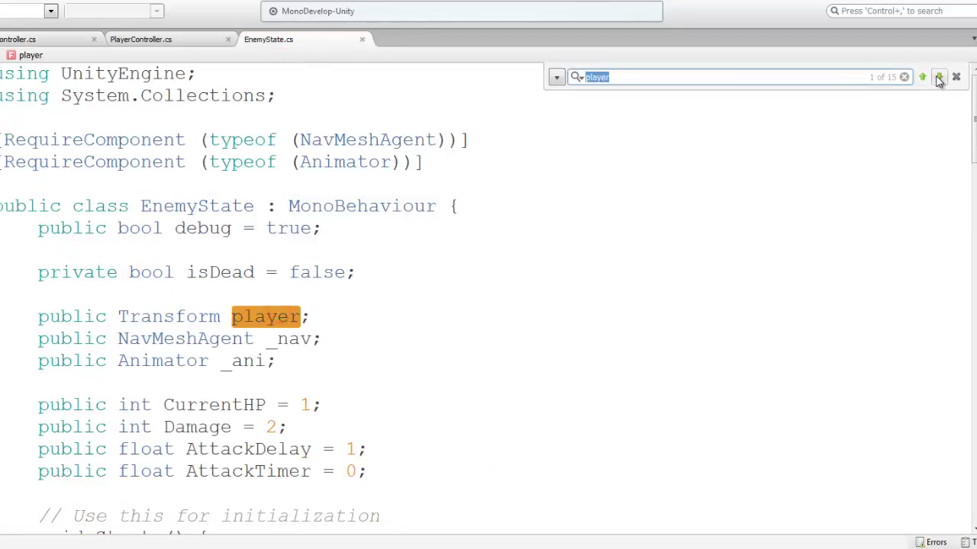
click(938, 76)
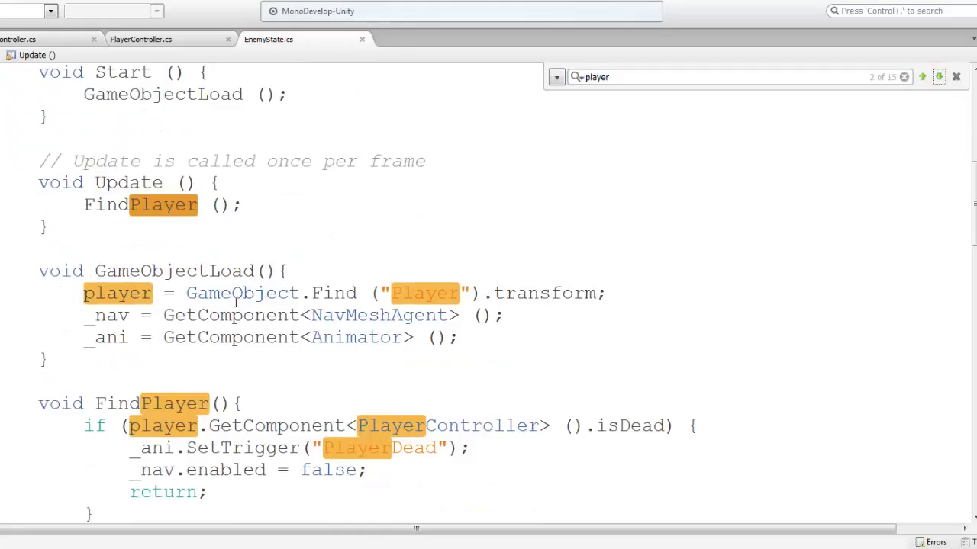
drag(159, 271, 61, 359)
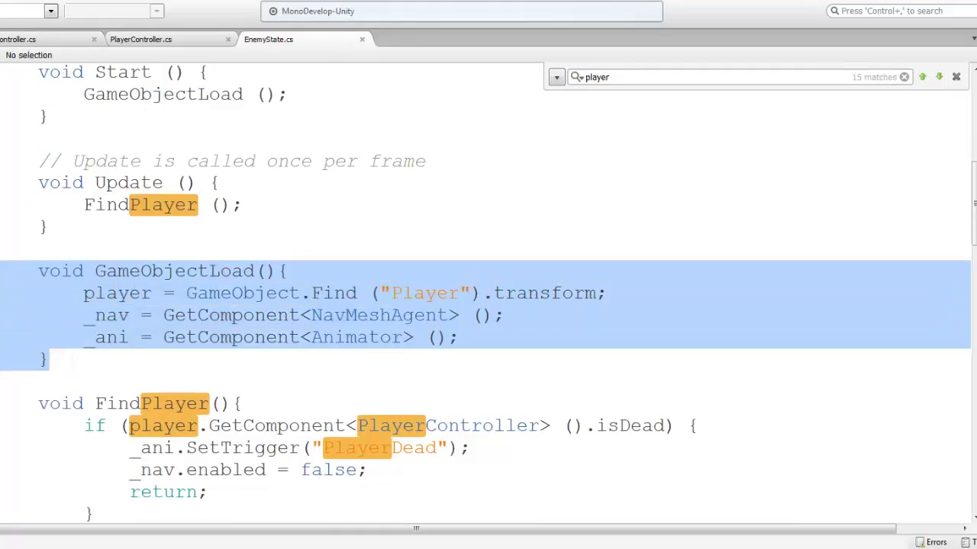
click(30, 39)
scroll(210, 362, down, 3)
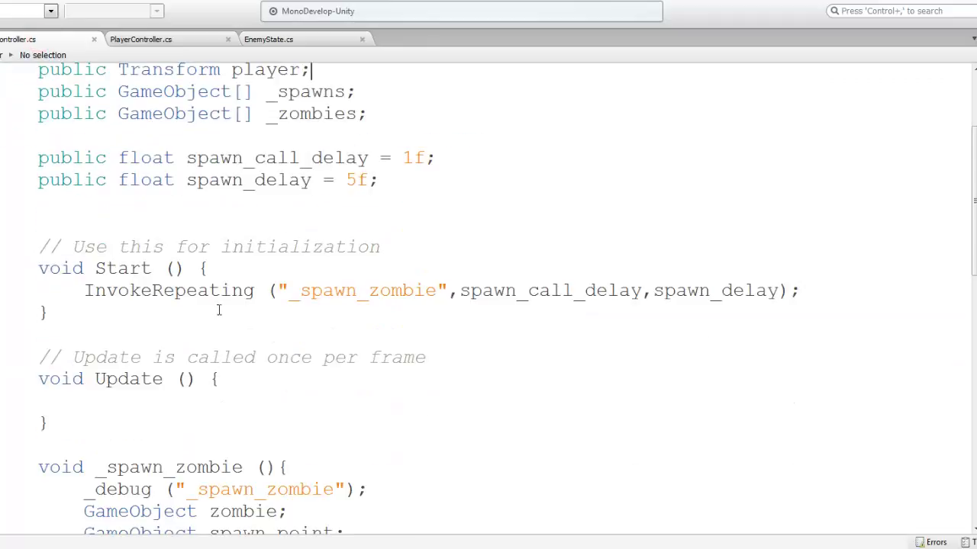
scroll(210, 362, down, 2)
scroll(210, 362, down, 1)
click(97, 262)
key(ctrl+v)
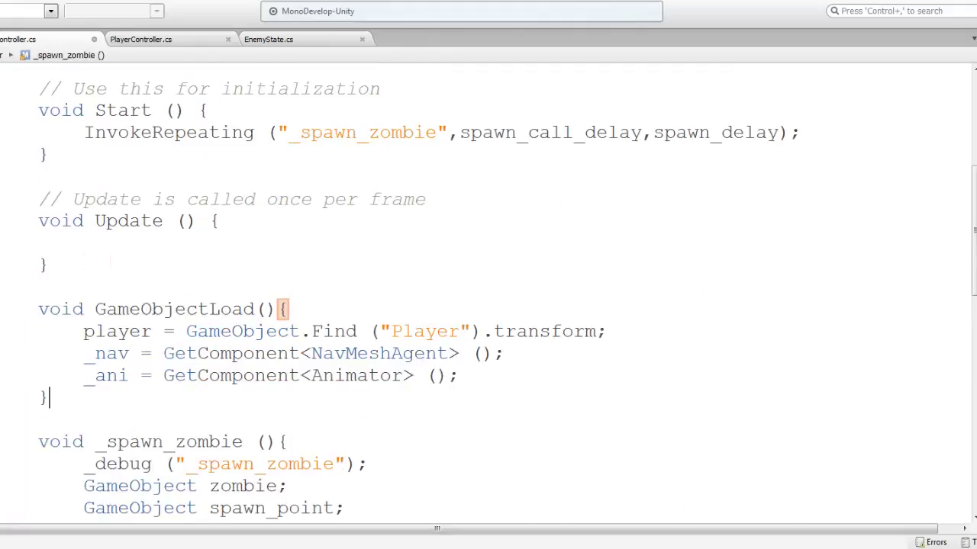
drag(97, 308, 274, 308)
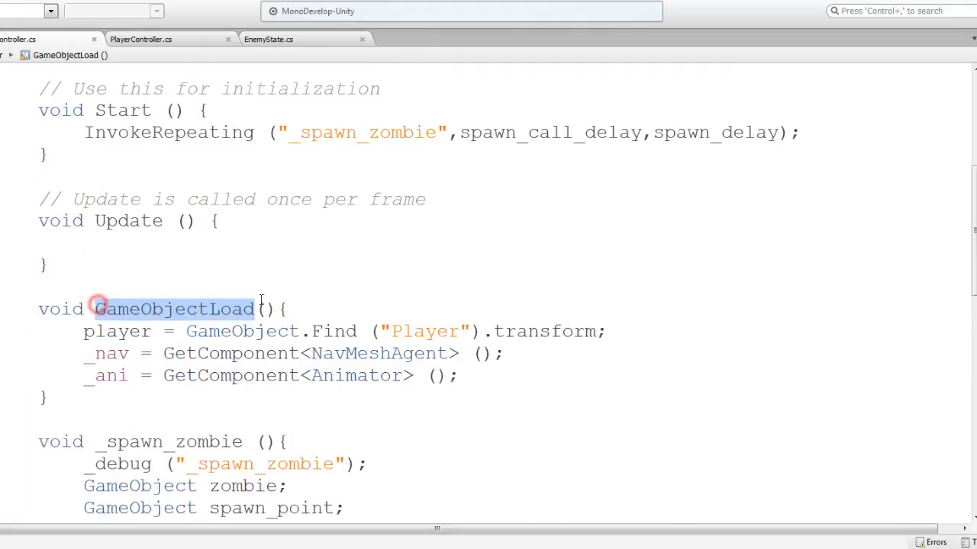
Add an Awake method that calls GameObjectLoad();.
scroll(261, 279, up, 2)
click(223, 216)
click(215, 152)
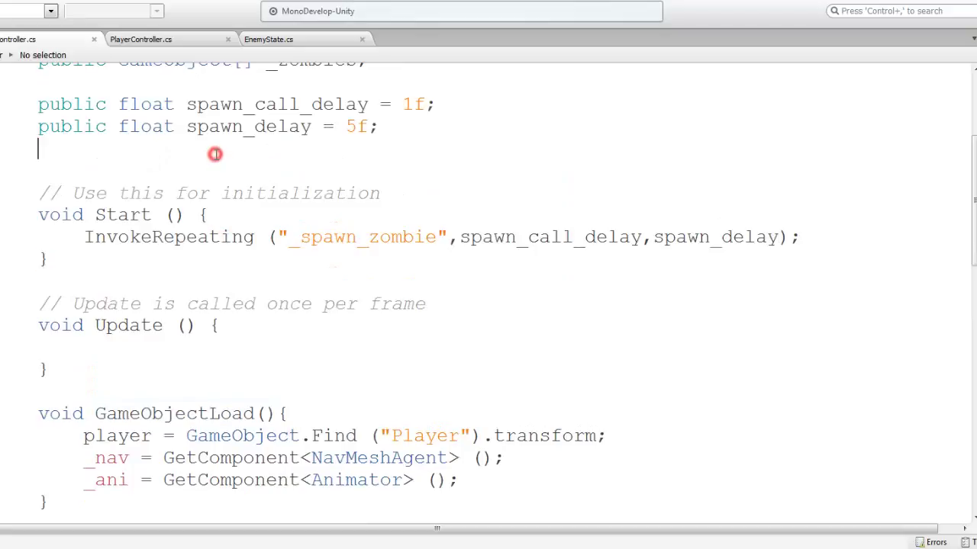
key(Return)
text(void )
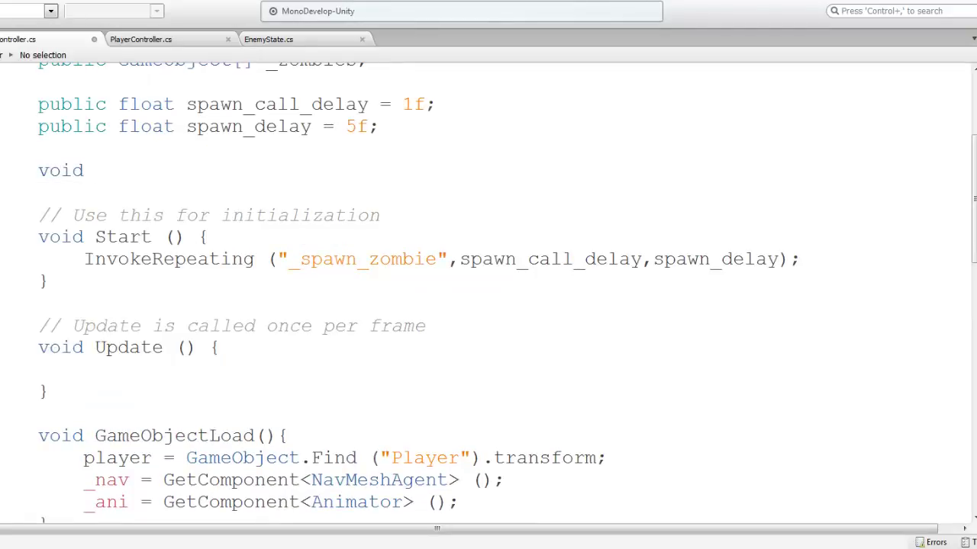
text(Akw)
text(ke(){)
key(Return)
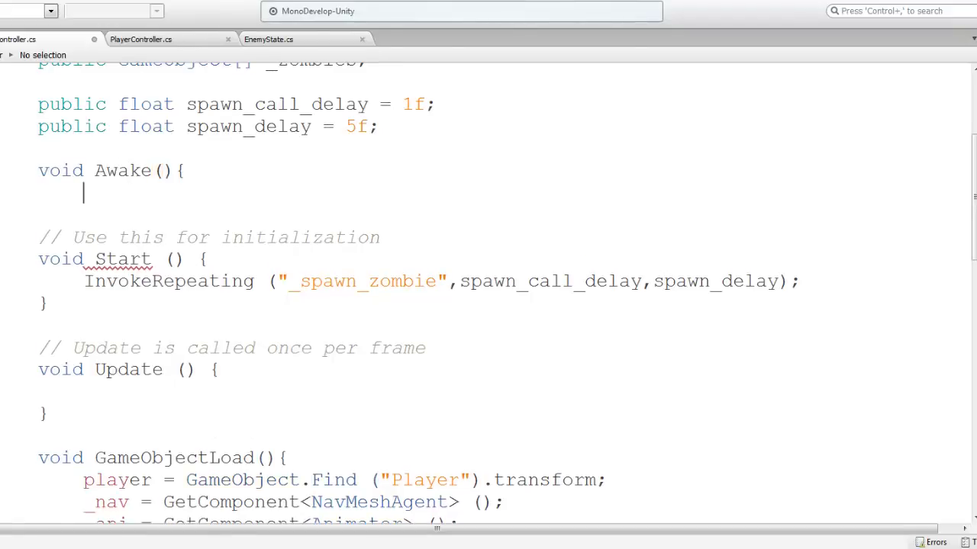
text(GameObjectLoad())
key(Return)
text(})
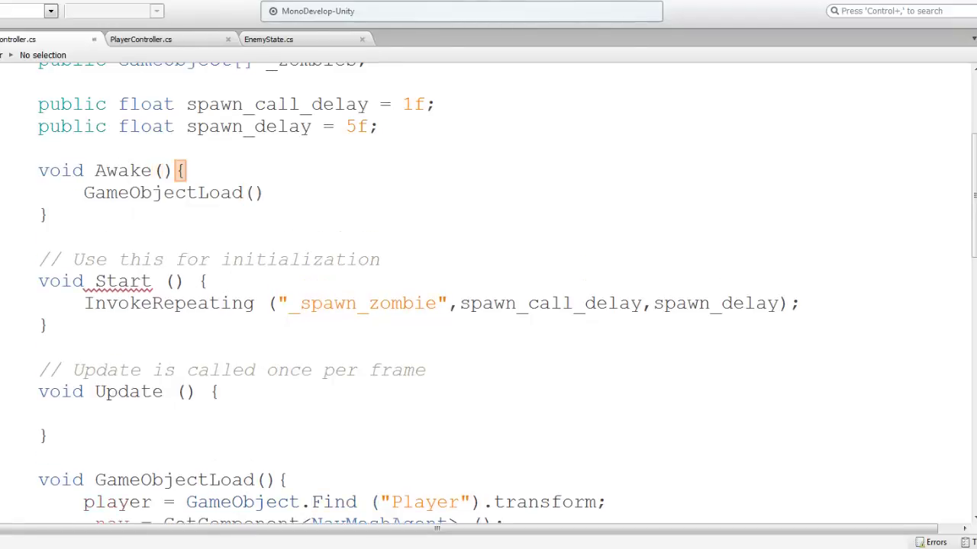
click(264, 192)
text(;)
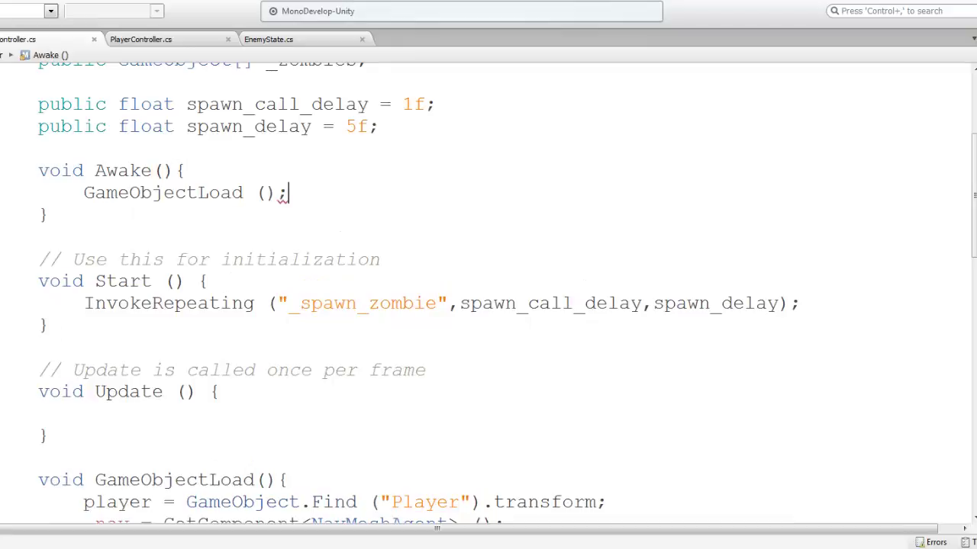
Delete the _nav and _ani lookups from GameObjectLoad.
scroll(464, 335, down, 2)
drag(631, 342, 637, 382)
key(BackSpace)
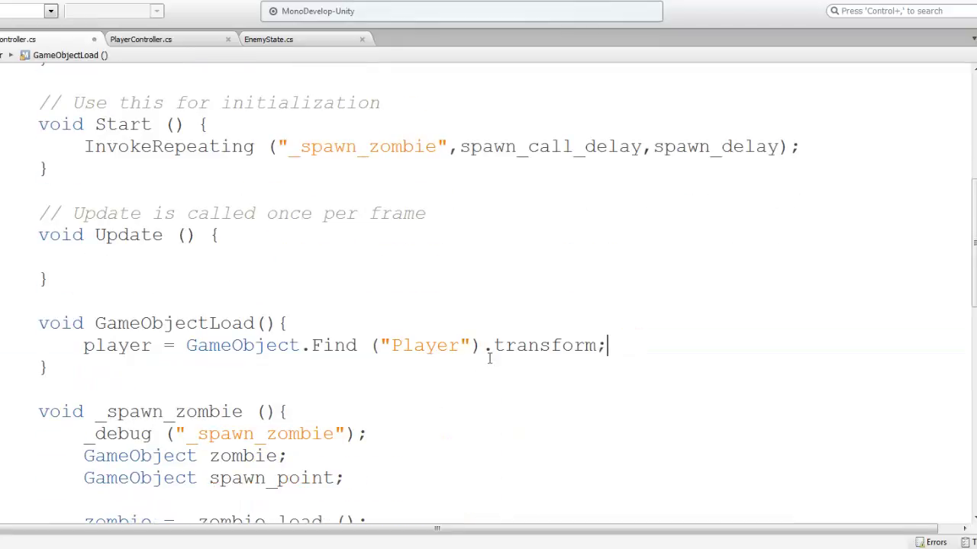
Copy FindPlayer's isDead check into _spawn_zombie below the _debug line.
click(295, 39)
scroll(392, 320, down, 3)
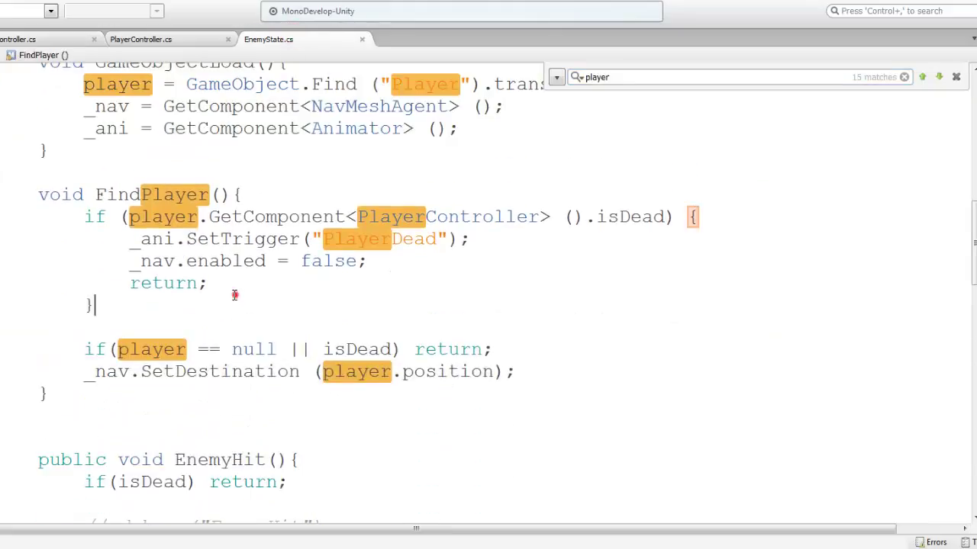
click(235, 294)
drag(109, 305, 9, 210)
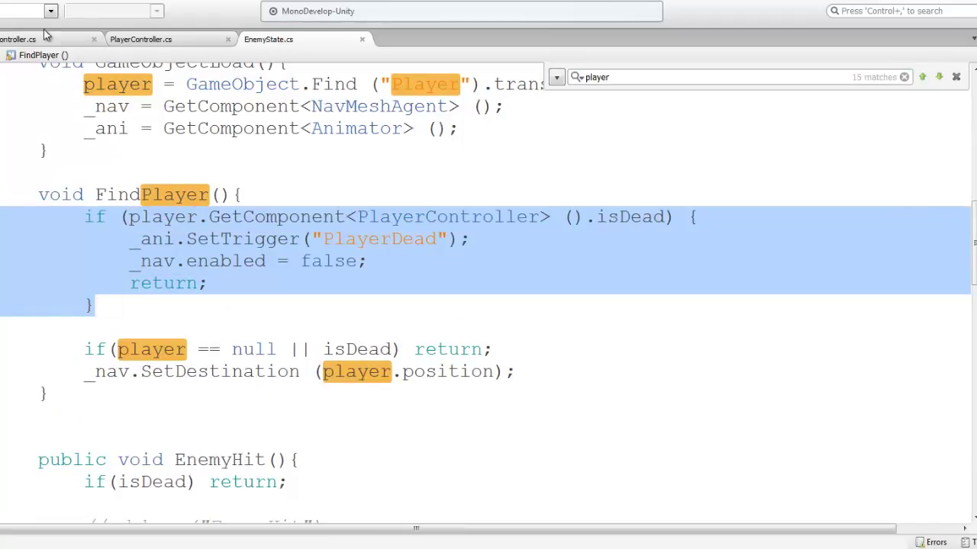
click(52, 39)
scroll(275, 272, down, 2)
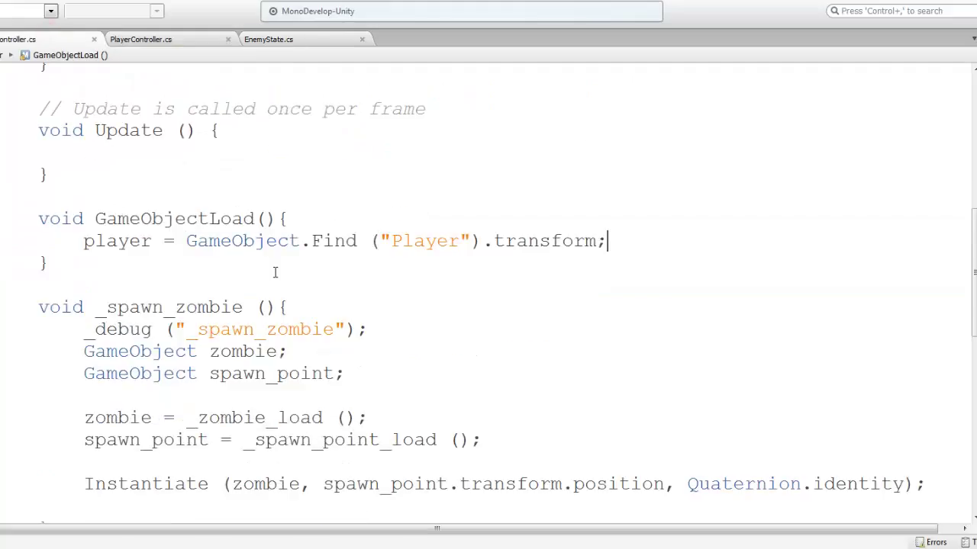
scroll(275, 282, down, 1)
scroll(275, 282, up, 1)
scroll(275, 282, up, 3)
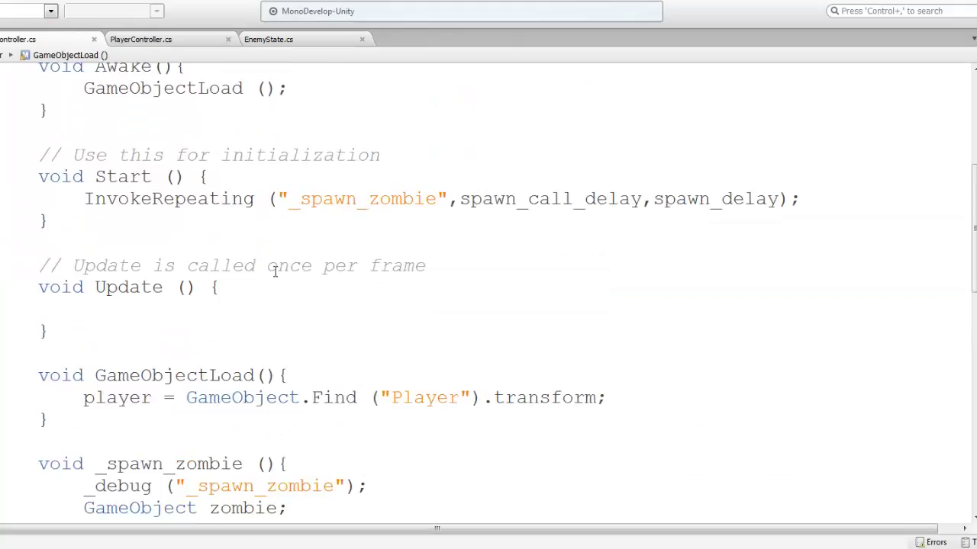
scroll(277, 287, down, 4)
scroll(277, 286, down, 2)
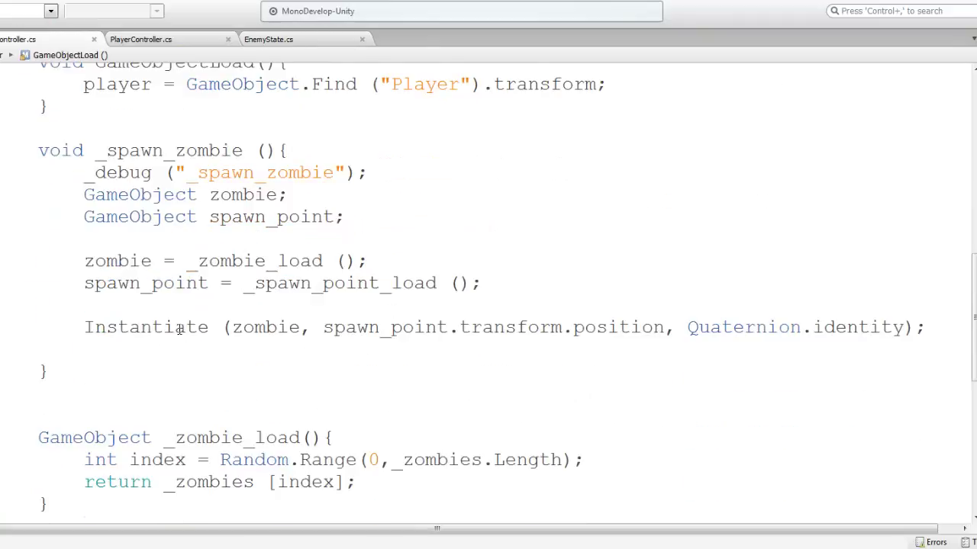
click(400, 174)
key(Return)
text(if (player.GetComponent<PlayerController> ().isDead) { 	_ani.SetTrigger("PlayerDead"); 	_nav.enabled = false; 	return; })
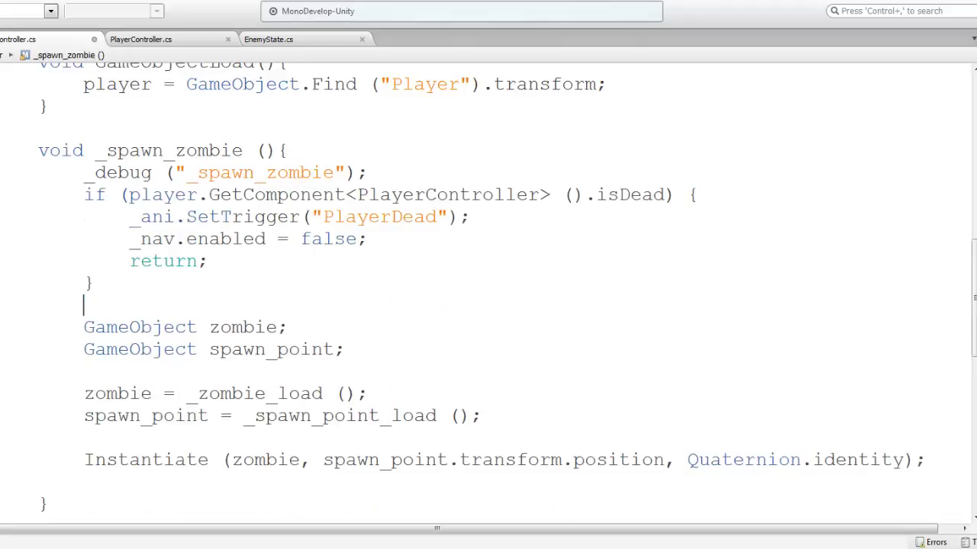
key(Up)
key(Up)
key(Up)
key(Up)
key(Up)
Reduce the pasted check to if (...isDead) return;.
scroll(406, 229, up, 1)
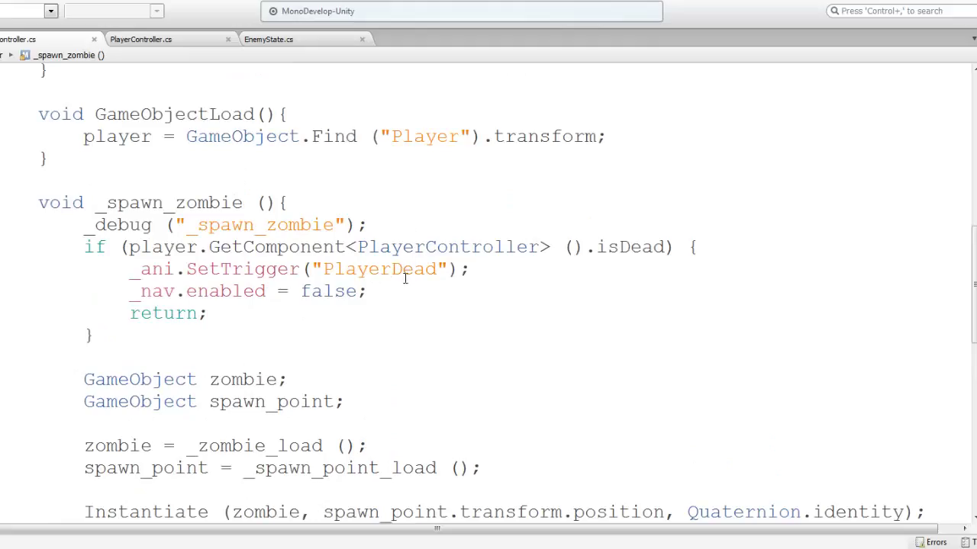
drag(724, 249, 112, 297)
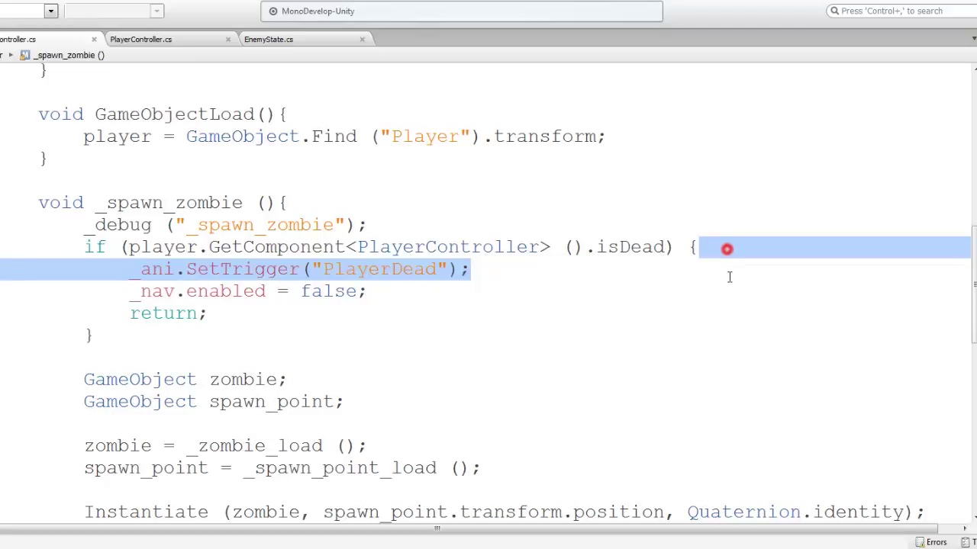
double_click(126, 314)
key(BackSpace)
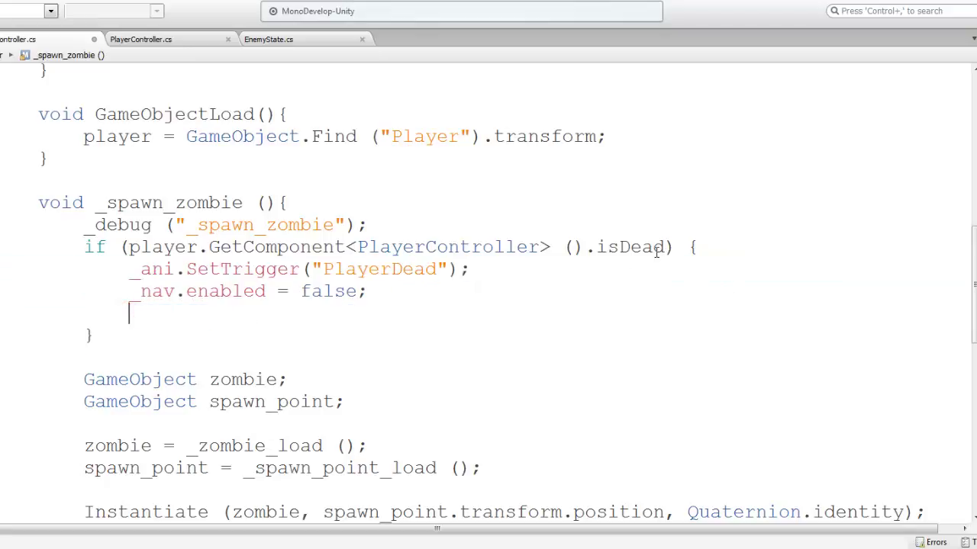
drag(683, 249, 683, 338)
key(BackSpace)
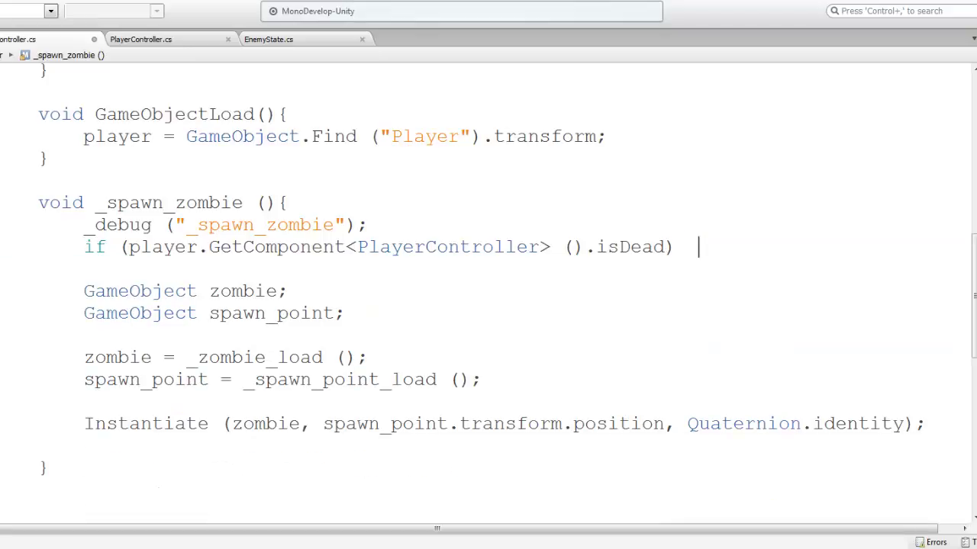
text(return;)
click(702, 246)
key(BackSpace)
key(BackSpace)
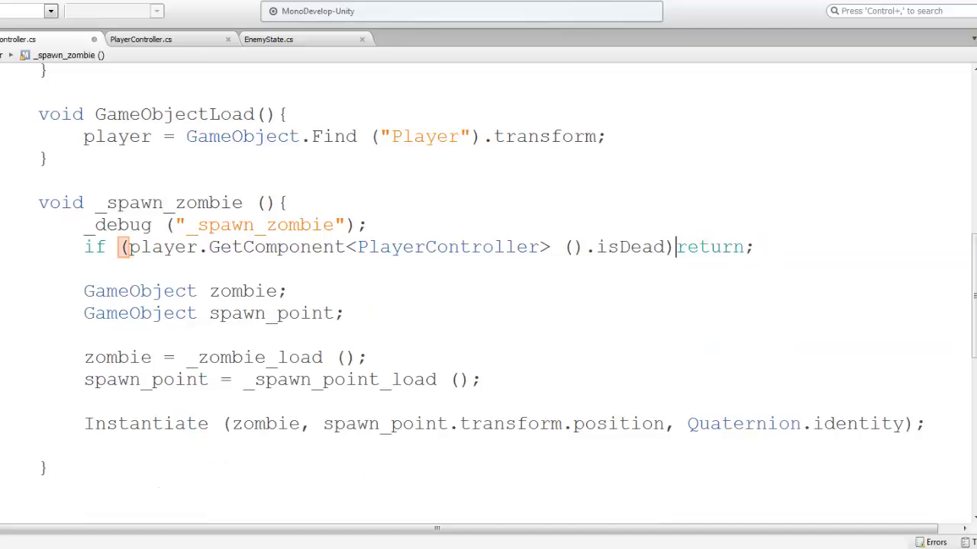
key(alt+Tab)
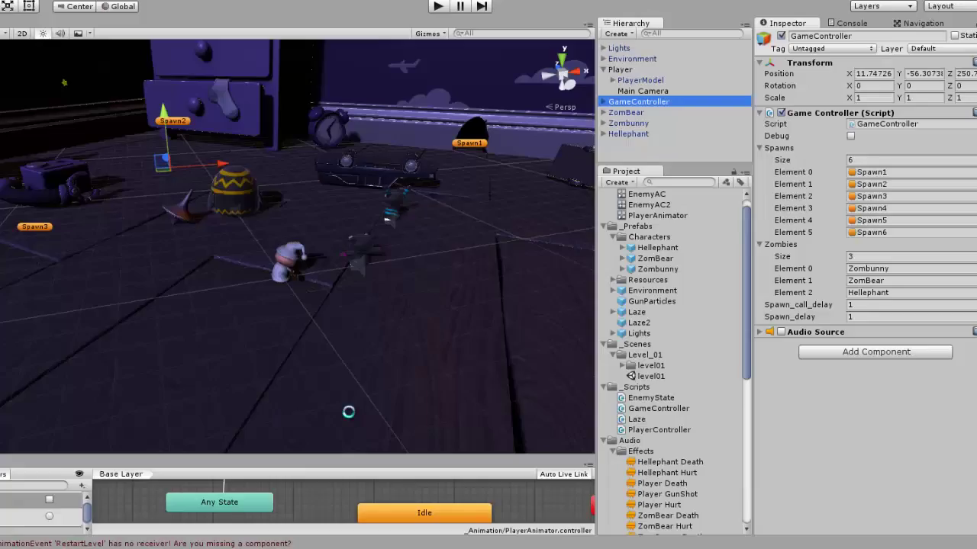
click(435, 7)
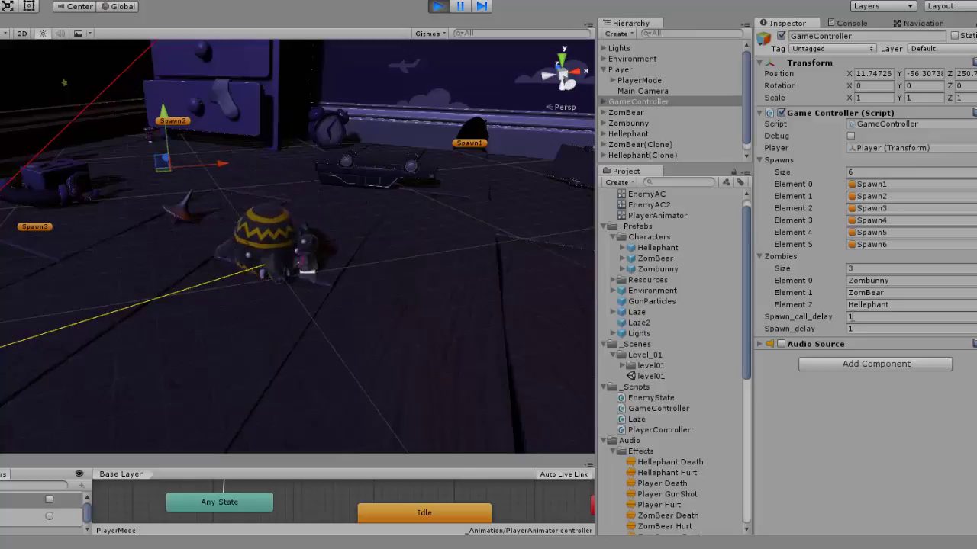
click(619, 70)
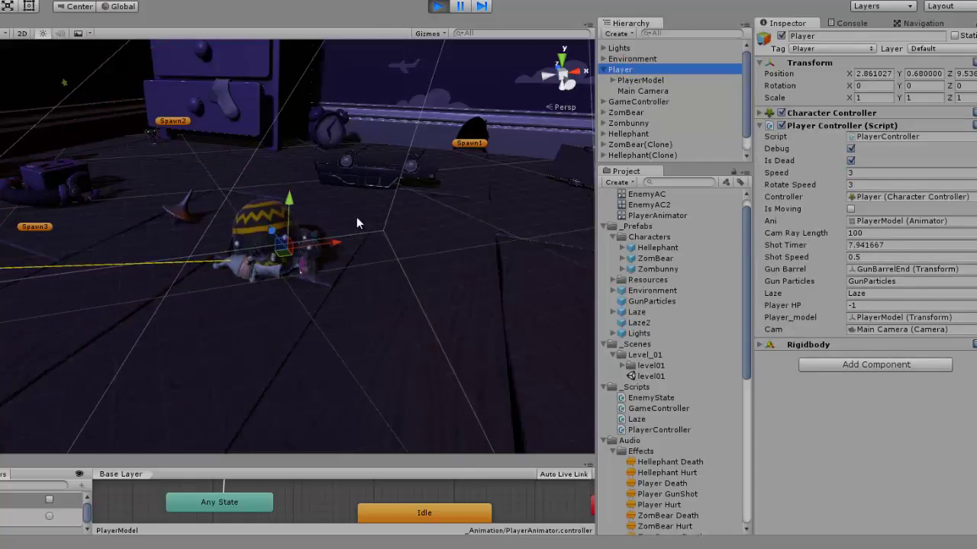
scroll(650, 130, down, 1)
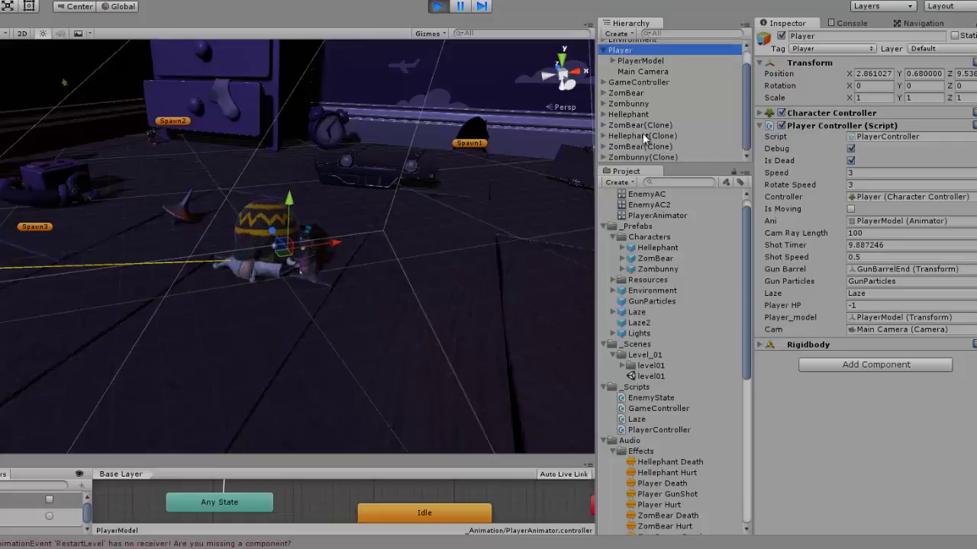
scroll(641, 109, up, 1)
click(641, 106)
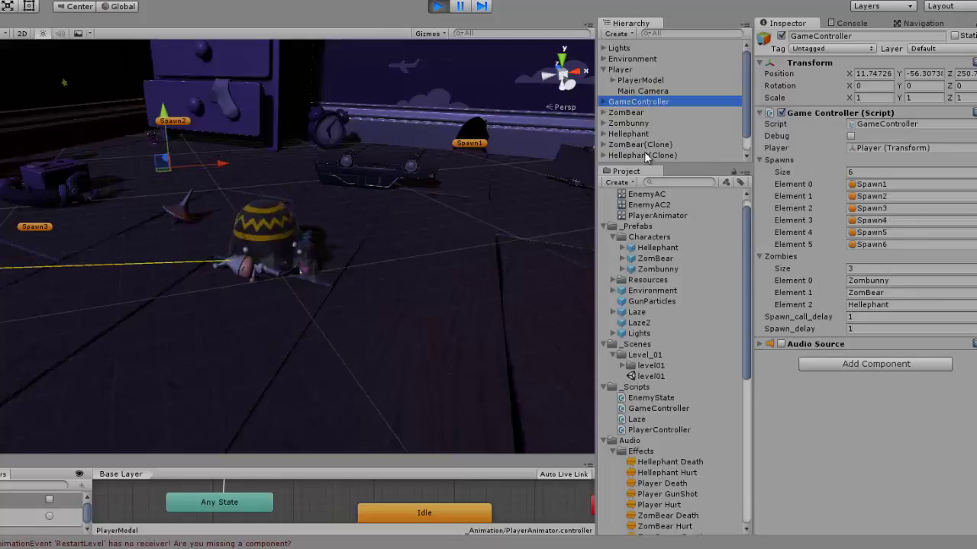
scroll(644, 152, down, 1)
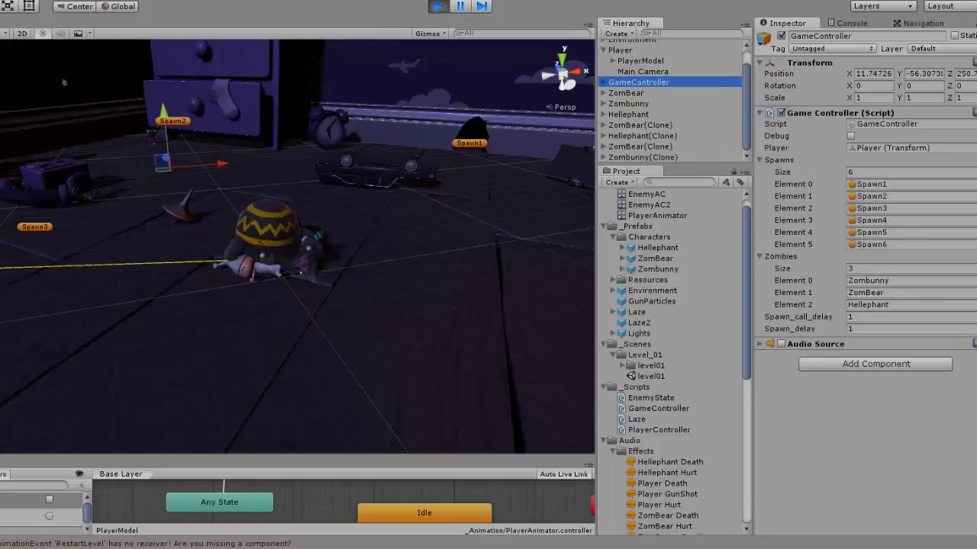
click(439, 6)
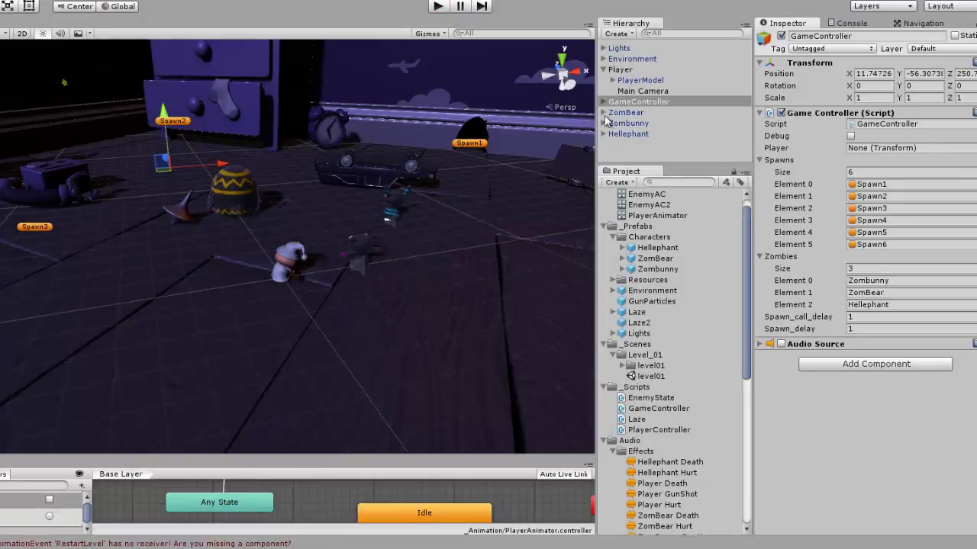
Check the console error and select the Player model's Death clip.
click(861, 25)
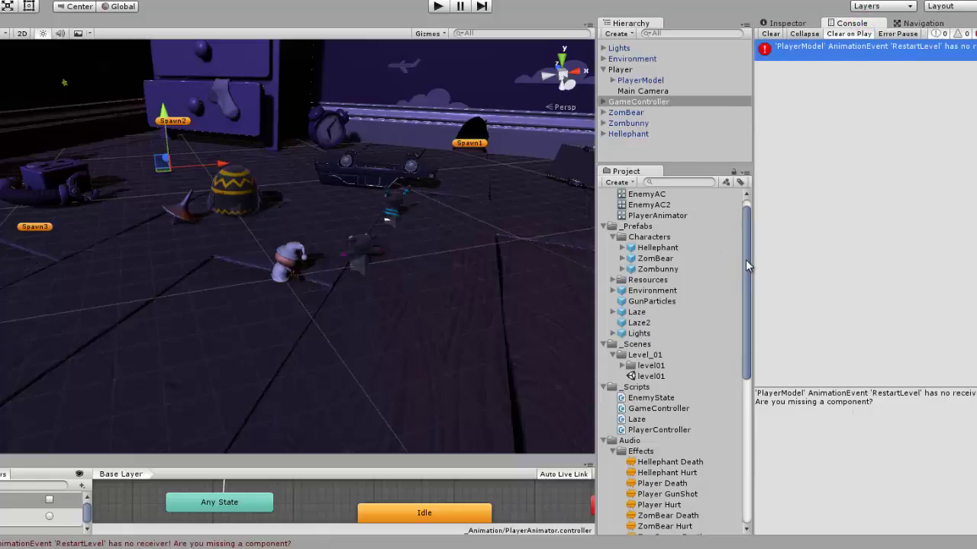
drag(747, 265, 745, 382)
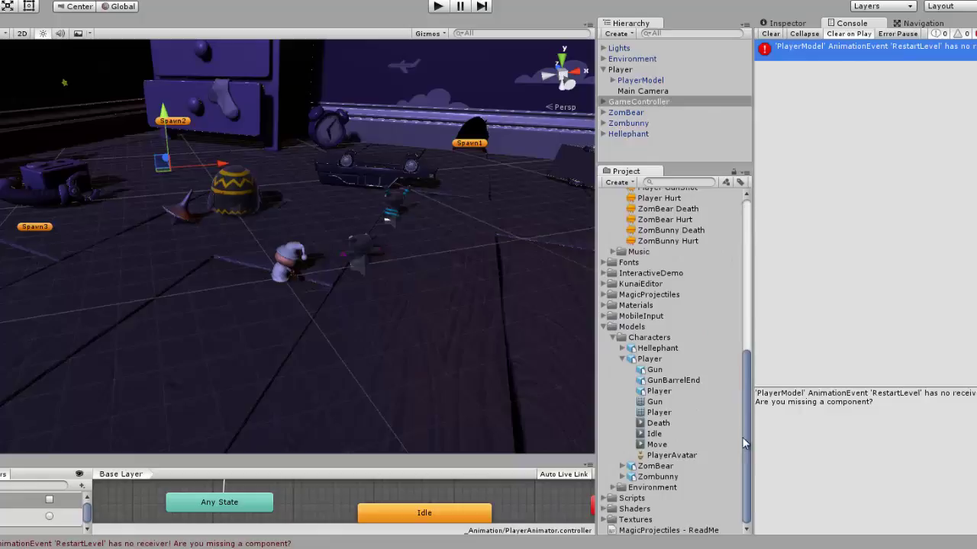
click(661, 393)
click(666, 423)
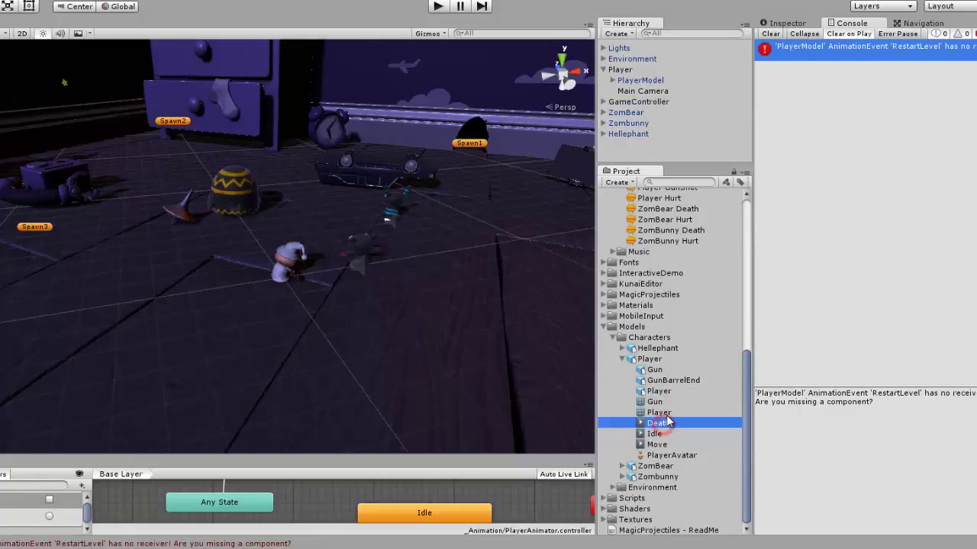
click(787, 25)
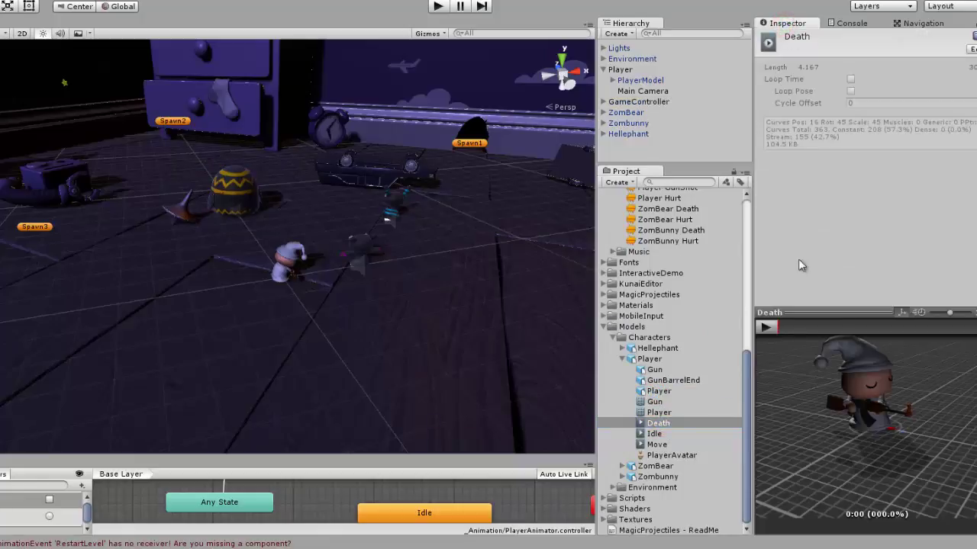
Inspect the Death clip's RestartLevel event, then drag the player into _Prefabs/Characters.
click(650, 360)
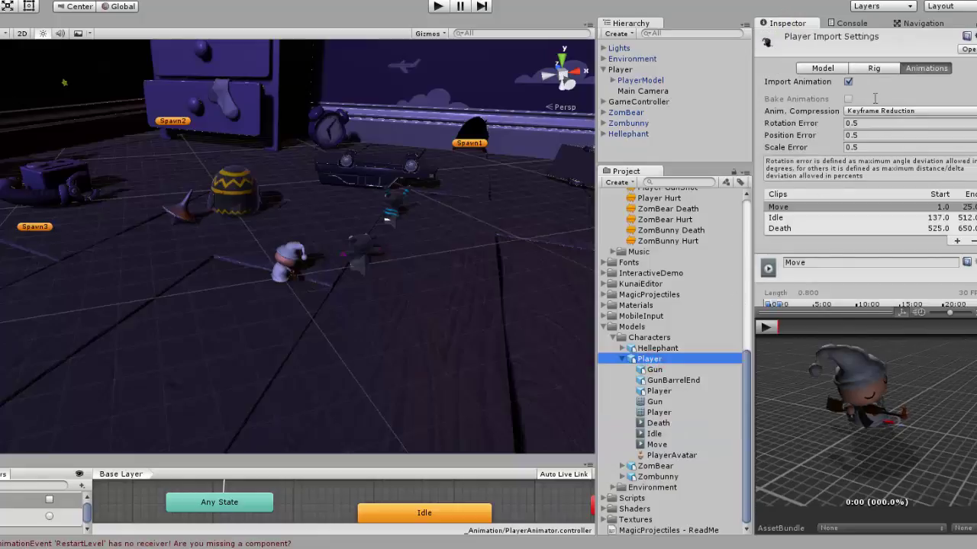
scroll(875, 98, down, 3)
click(793, 111)
scroll(808, 124, down, 2)
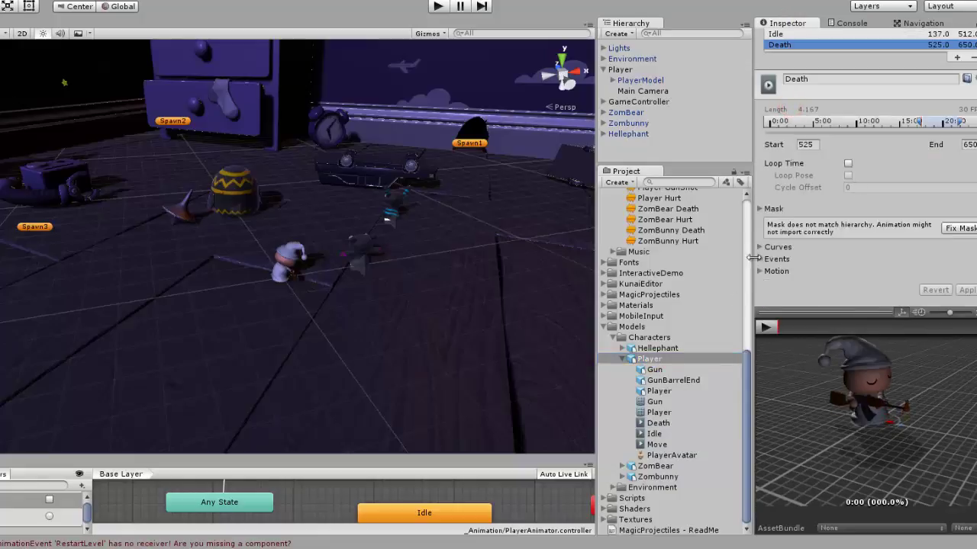
click(759, 260)
scroll(972, 252, down, 2)
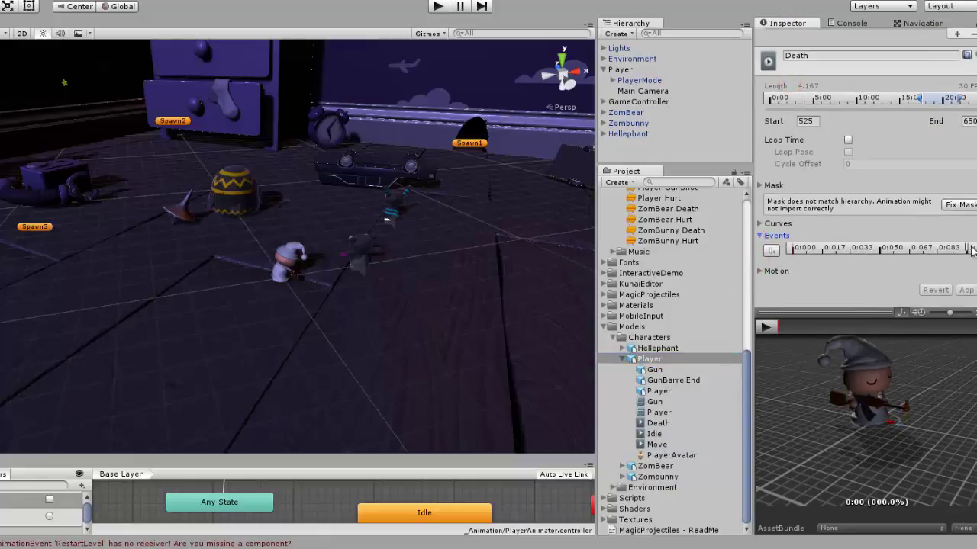
double_click(969, 249)
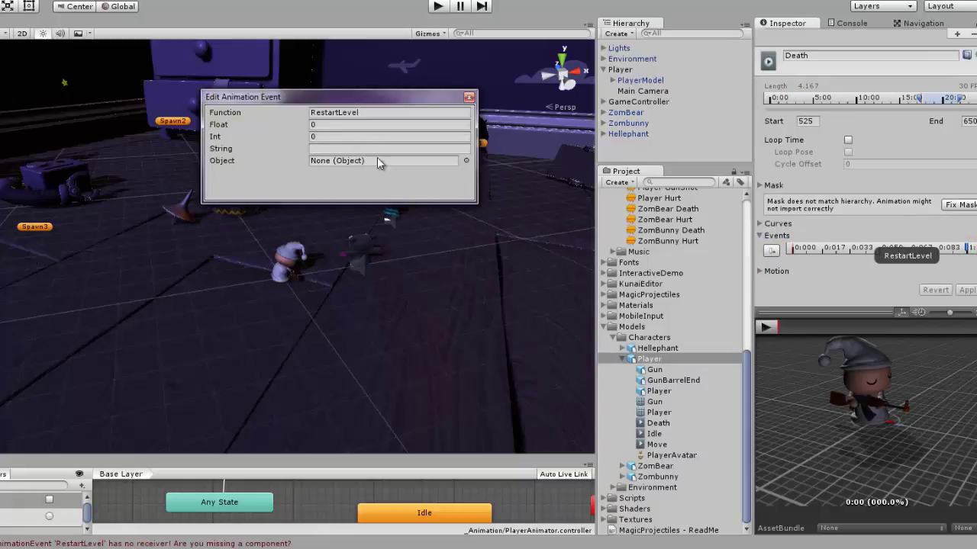
drag(745, 374, 749, 212)
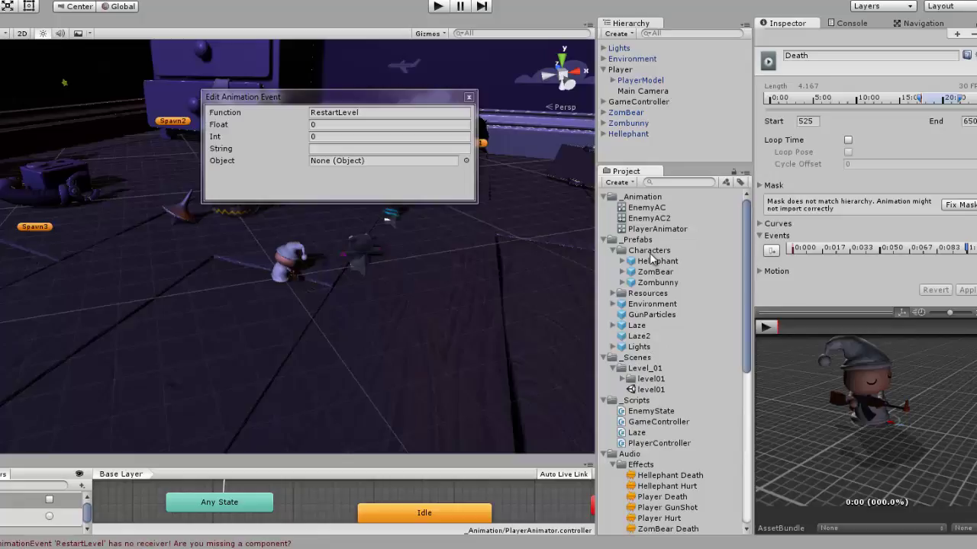
drag(628, 80, 653, 260)
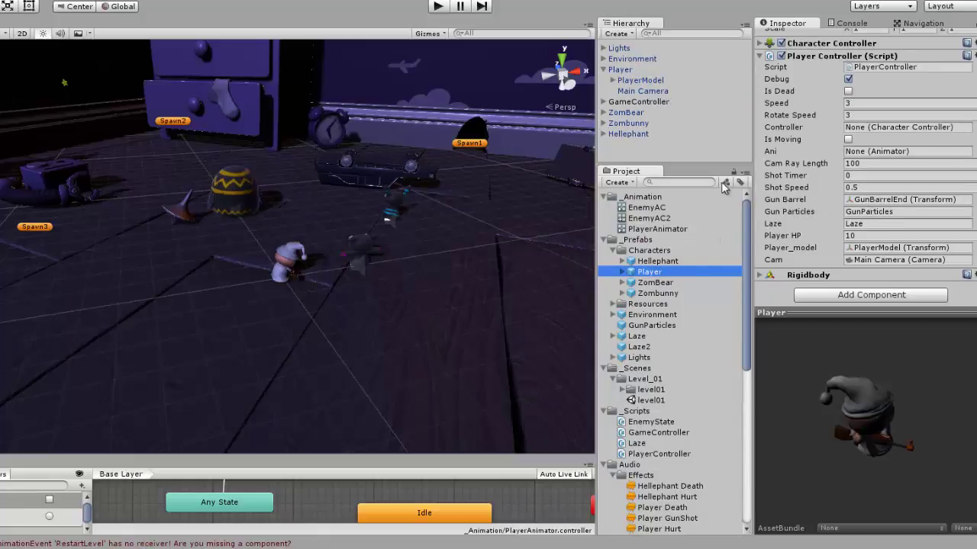
Set the Player prefab as the object of the Death clip's RestartLevel animation event.
scroll(663, 370, down, 5)
scroll(663, 371, down, 3)
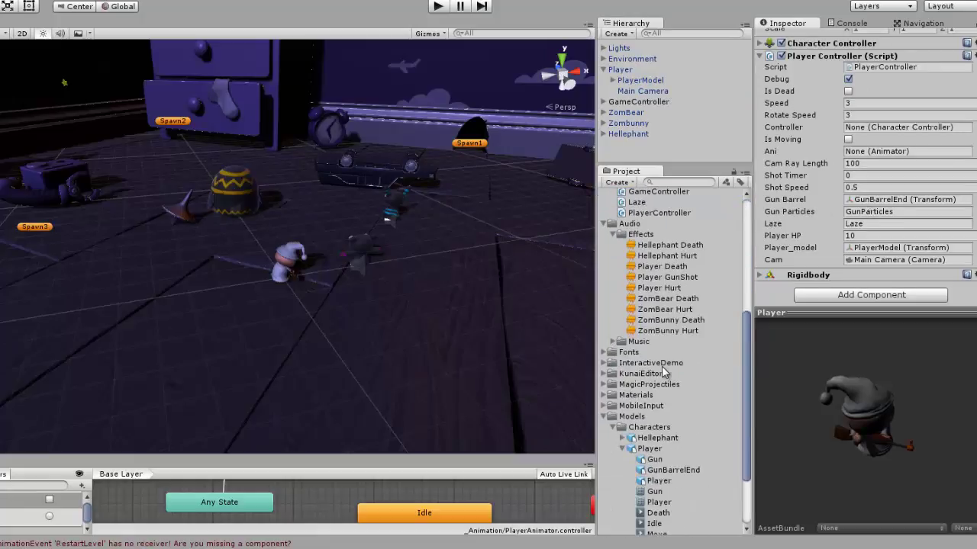
scroll(664, 371, down, 3)
click(654, 360)
scroll(881, 190, up, 3)
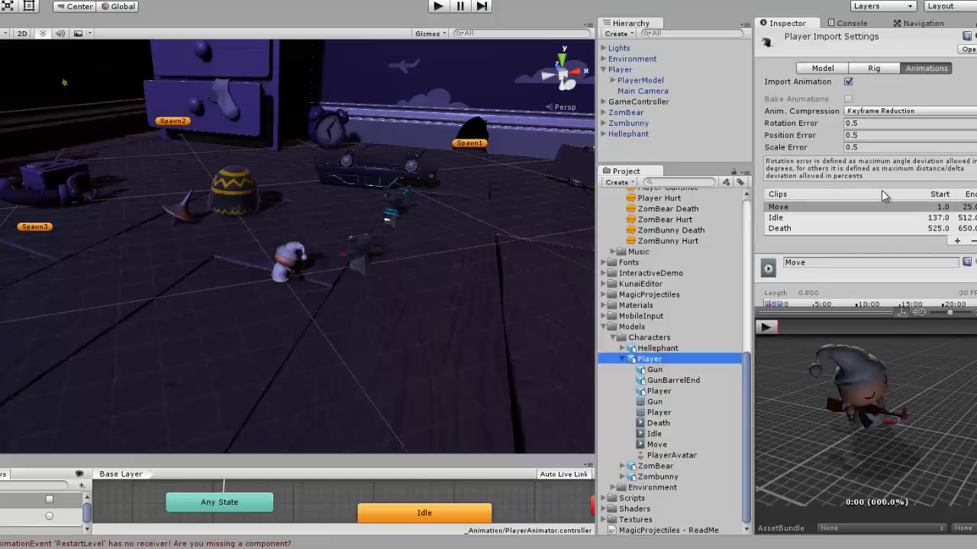
click(782, 229)
scroll(885, 227, down, 5)
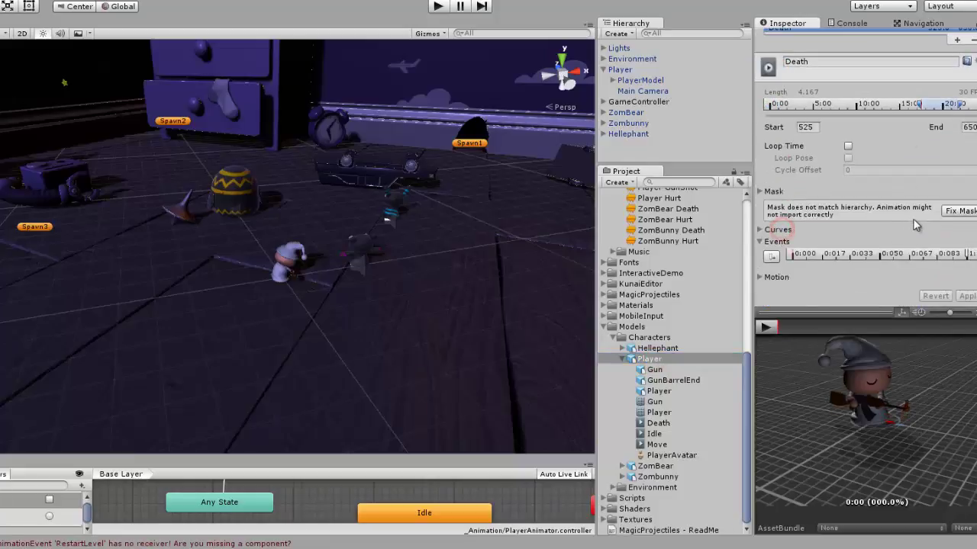
scroll(932, 211, down, 1)
double_click(967, 249)
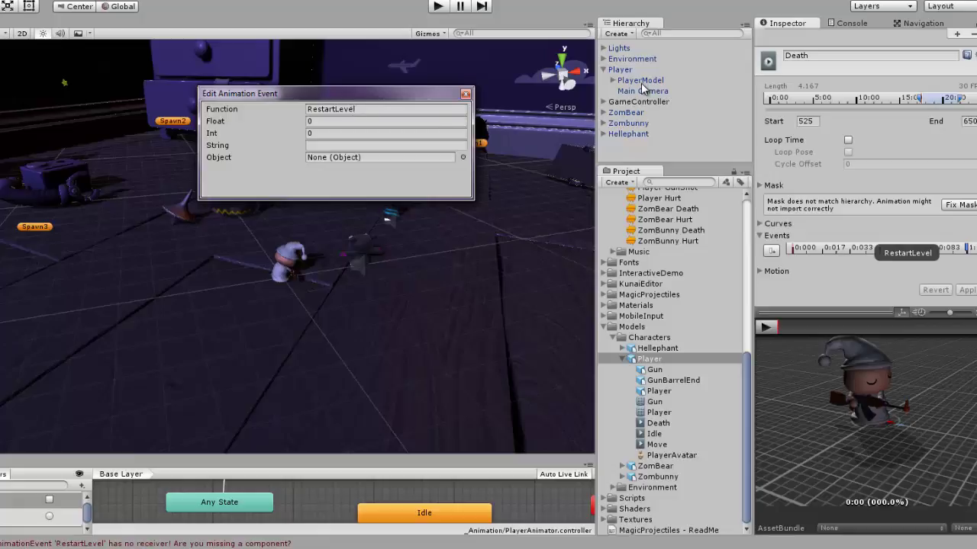
mouse_move(625, 76)
mouse_down()
mouse_move(359, 161)
mouse_move(459, 157)
mouse_up()
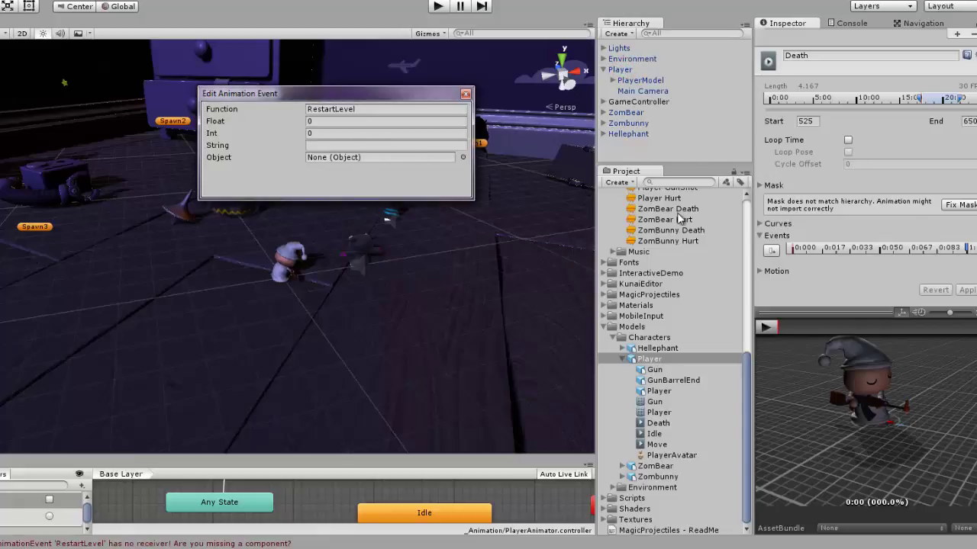
scroll(679, 219, up, 10)
drag(648, 272, 351, 157)
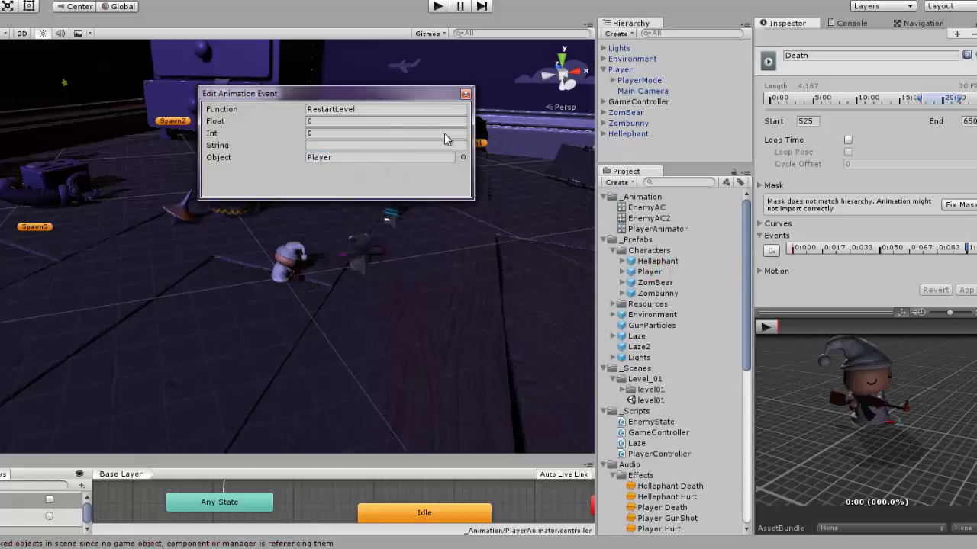
click(356, 111)
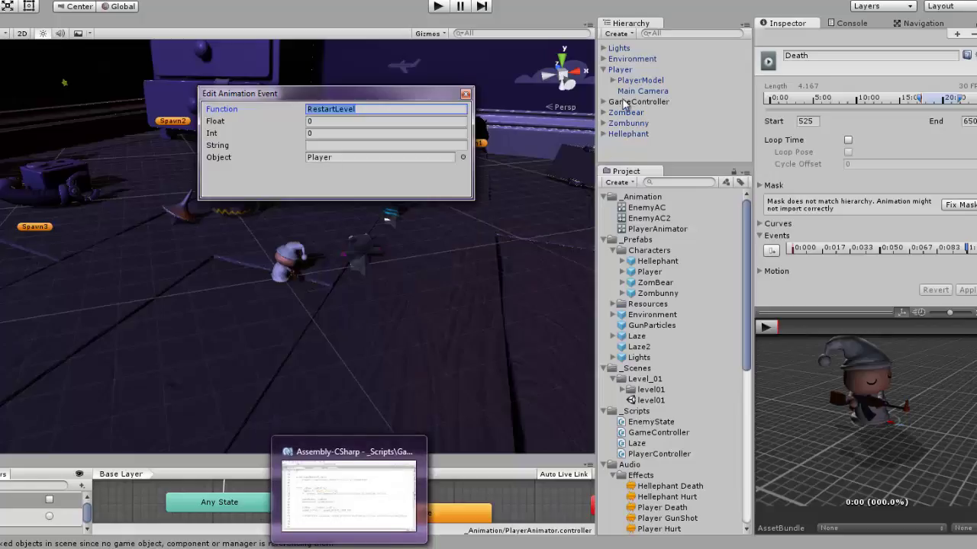
Apply the pending import settings, review the ZomBear enemy's settings, and return to MonoDevelop.
click(620, 70)
click(501, 290)
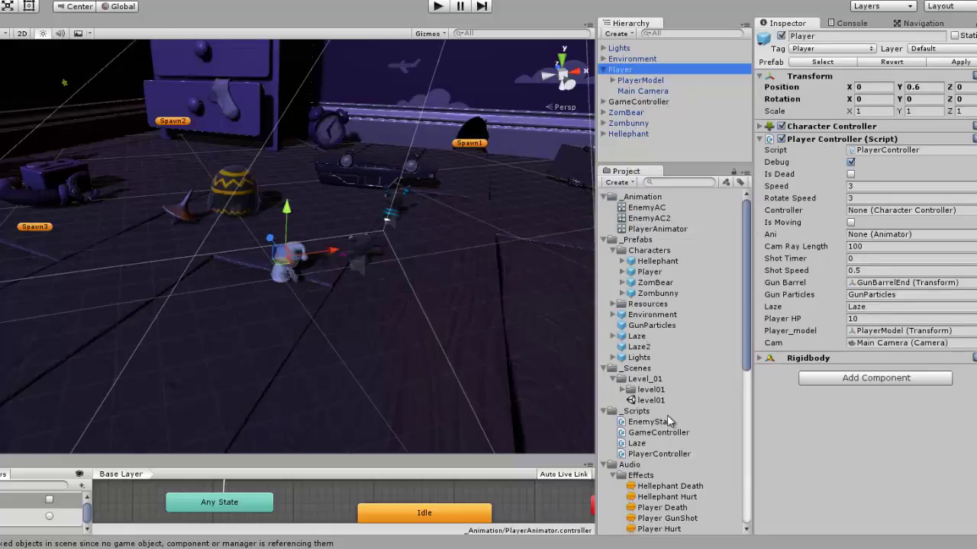
click(634, 112)
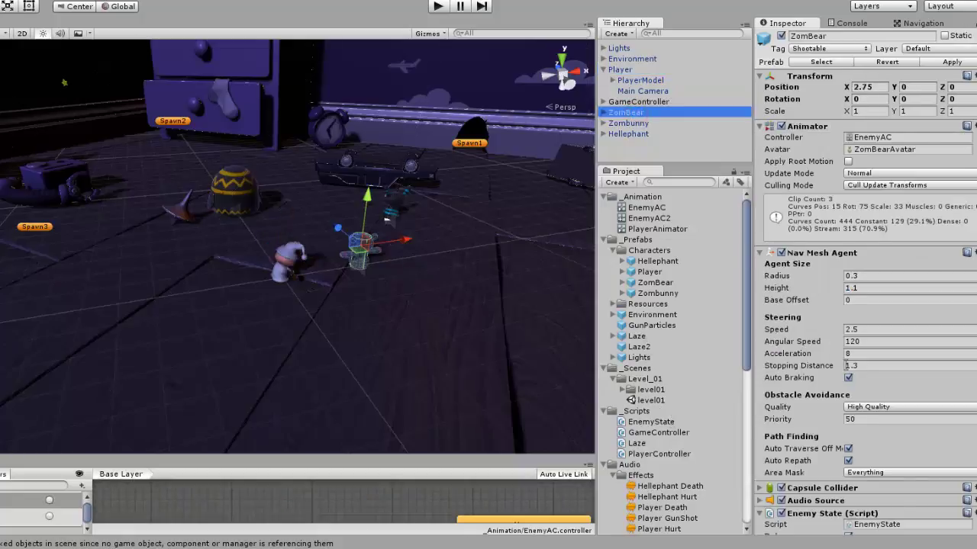
scroll(845, 373, down, 3)
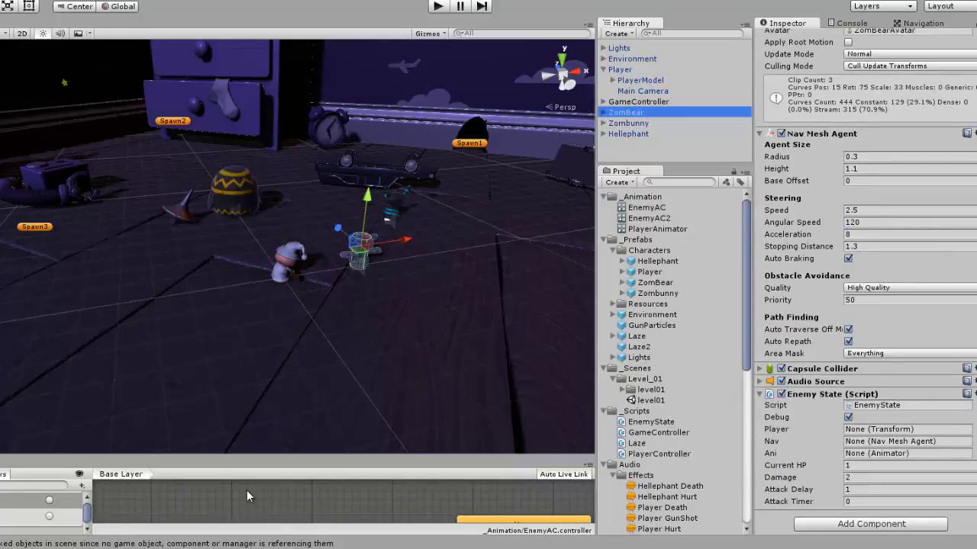
click(622, 69)
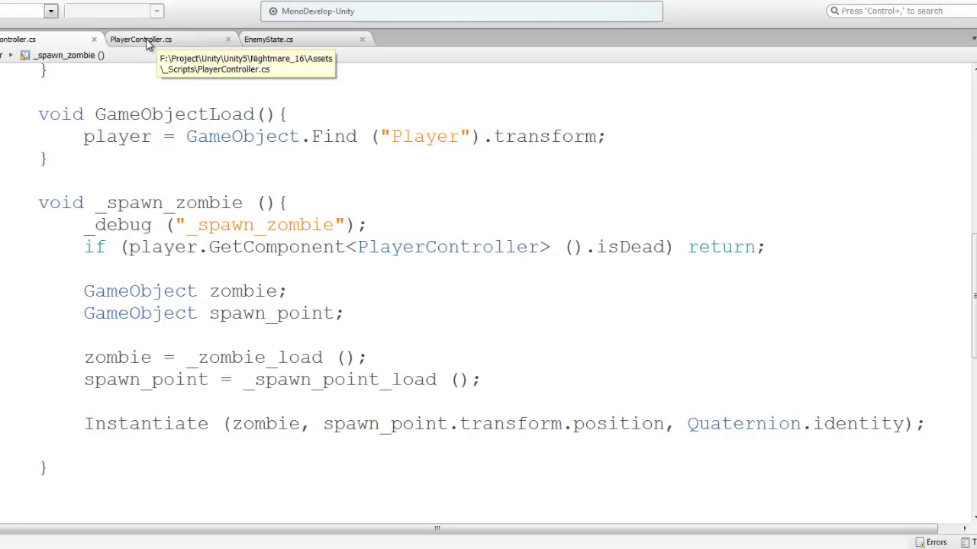
In PlayerController.cs, add an empty void RestartLevel() method below PlayerBeHit.
click(143, 40)
click(205, 272)
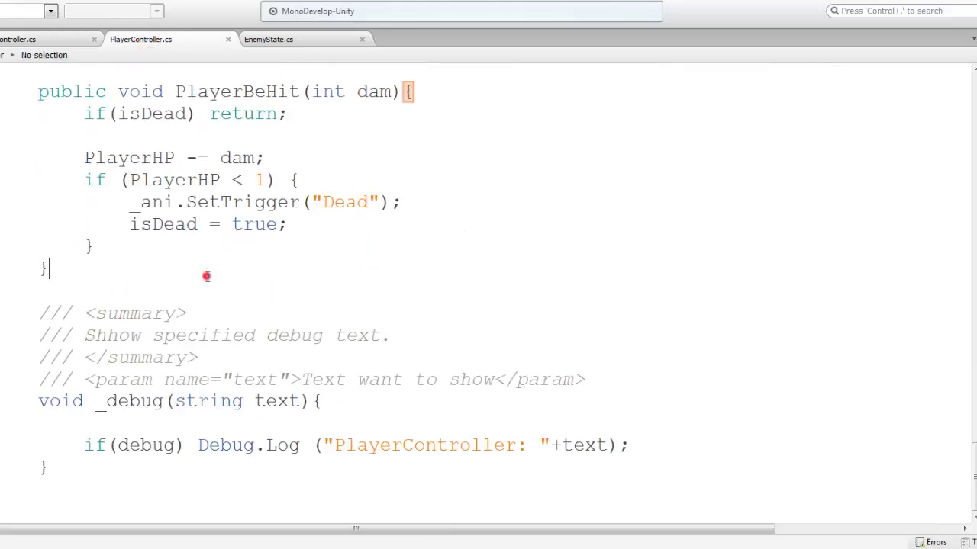
key(Return)
key(Return)
text(void)
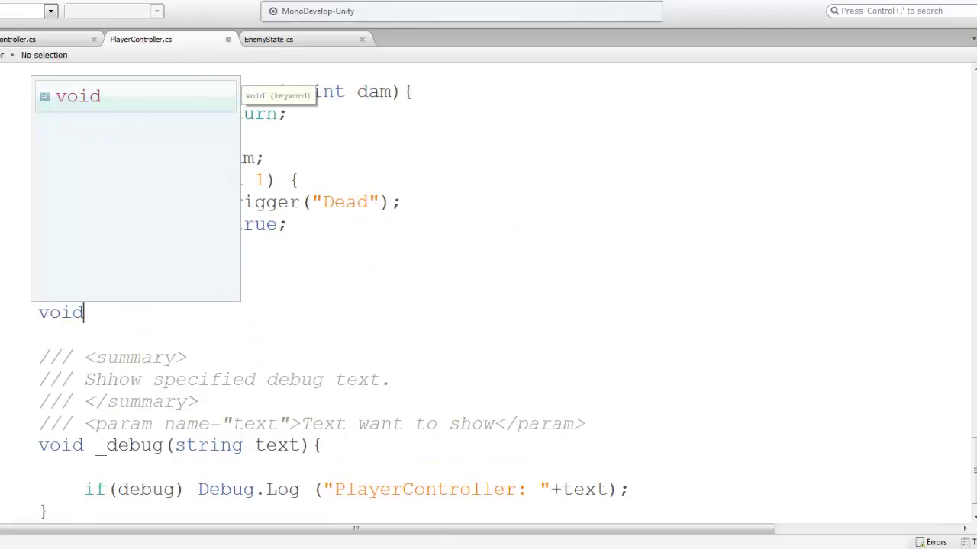
text( RestartLevel(){)
key(Return)
key(Return)
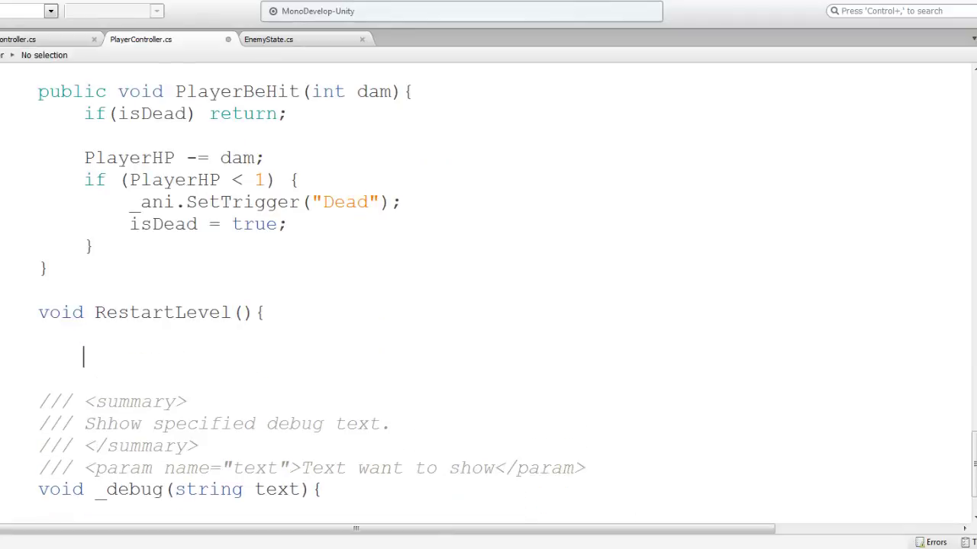
text(})
Fill RestartLevel's body with _debug("RestartLevel");.
key(Up)
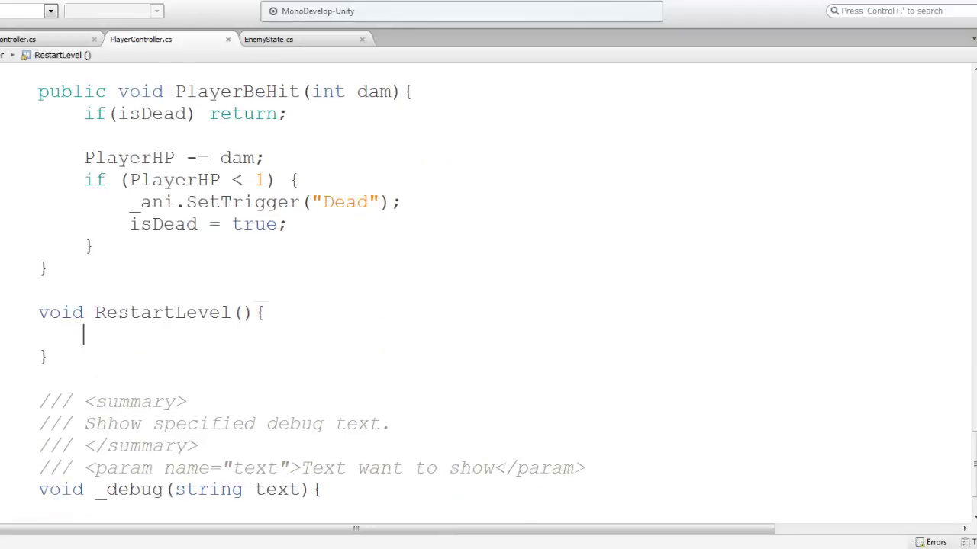
text(_d)
key(Return)
text(_debug ();)
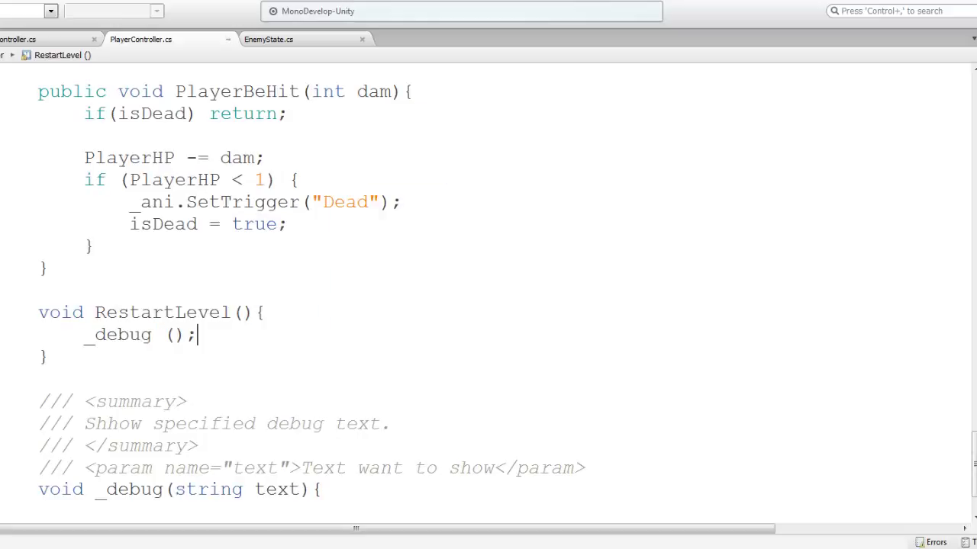
click(170, 294)
double_click(181, 312)
click(170, 333)
text("")
key(Left)
text(RestartLevel)
scroll(300, 286, up, 1)
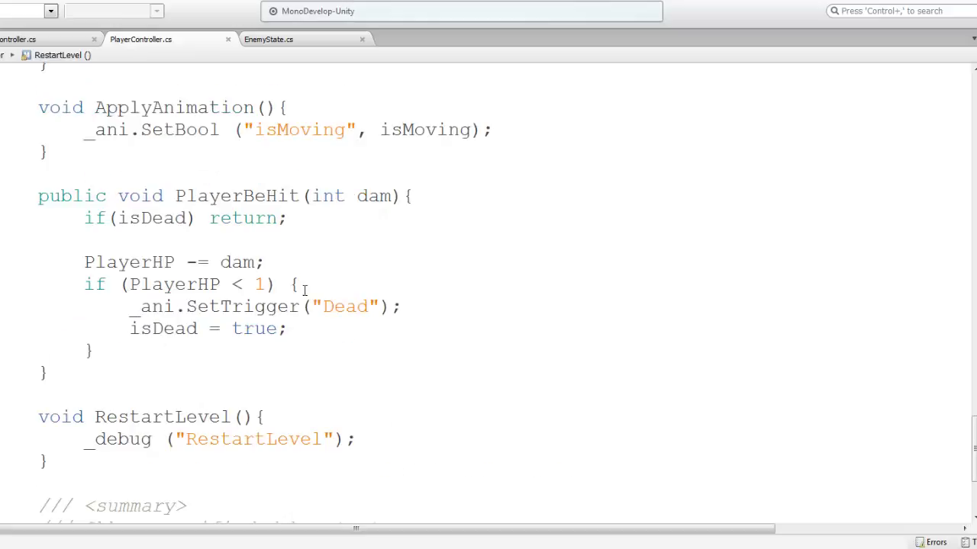
scroll(304, 290, down, 2)
Play-test the level, read the RestartLevel no-receiver error in the Console, then inspect PlayerModel.
click(336, 536)
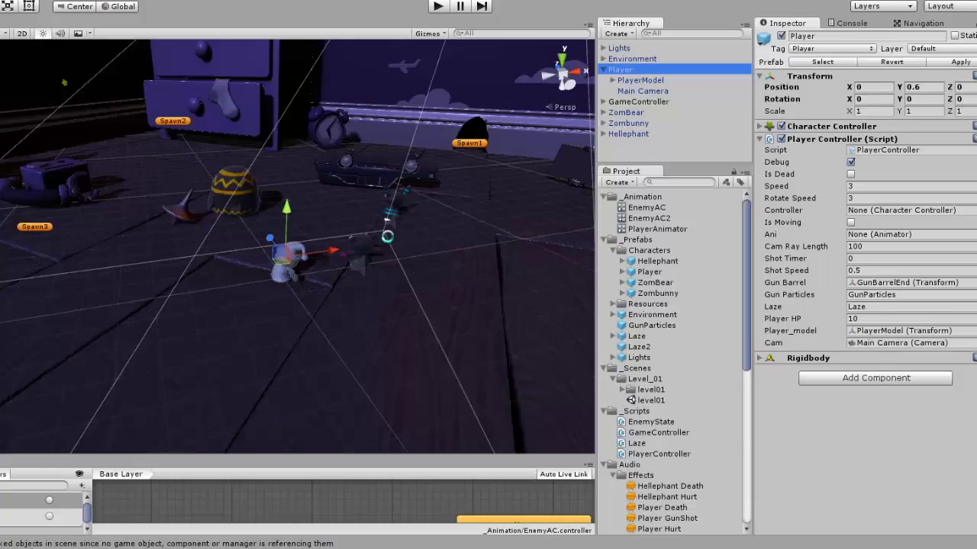
click(438, 6)
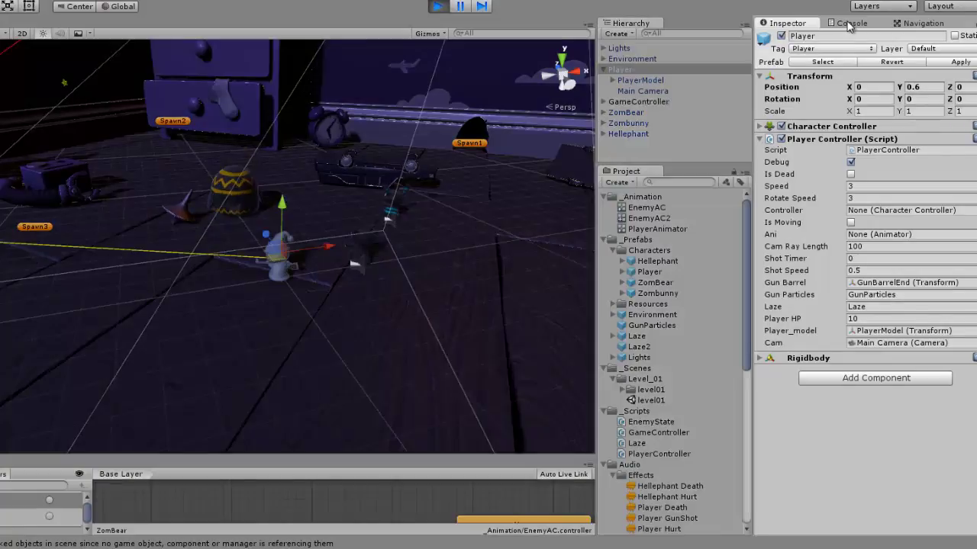
click(851, 23)
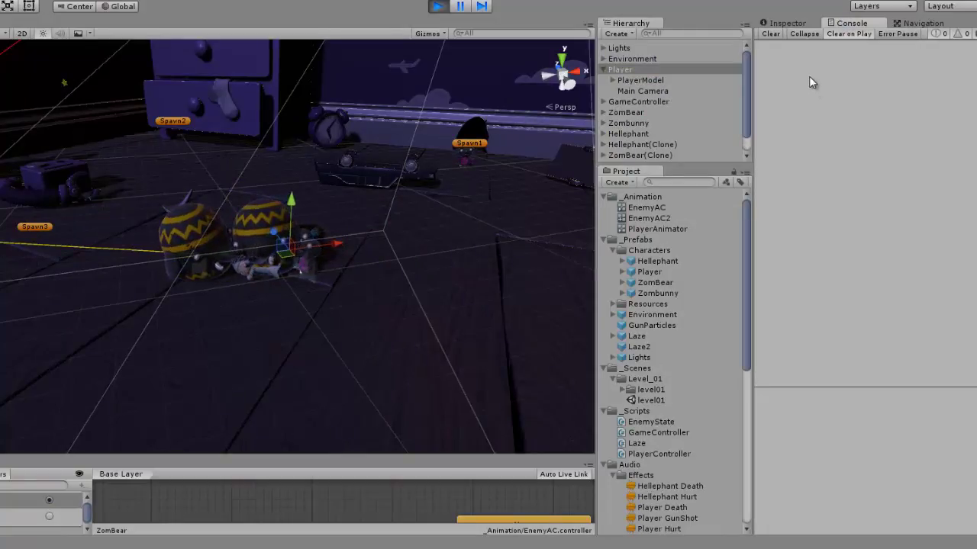
click(816, 49)
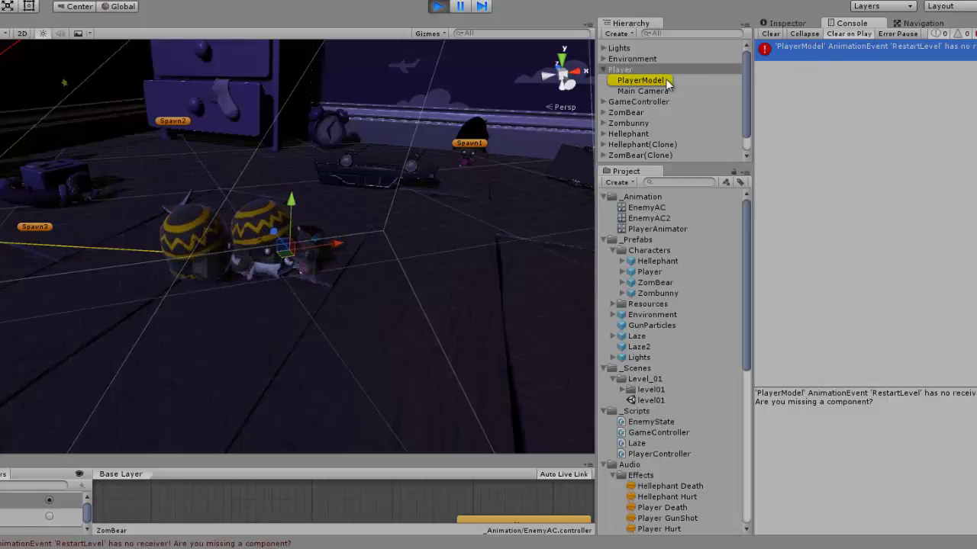
click(437, 7)
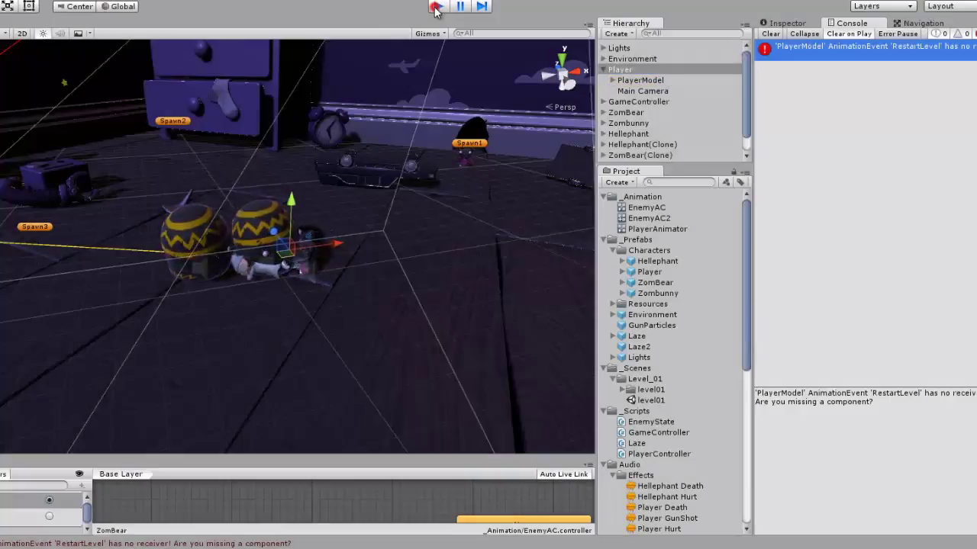
click(640, 80)
click(786, 24)
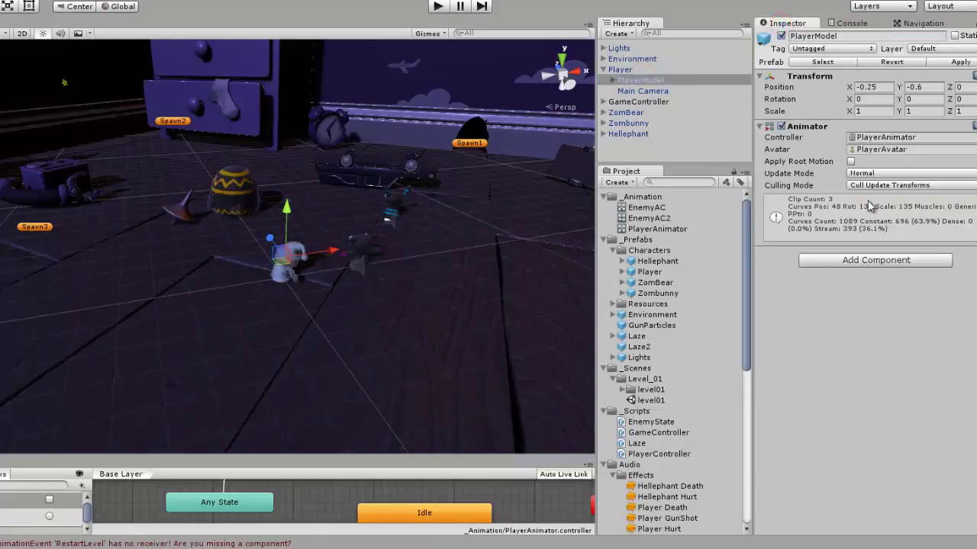
Reopen the Death clip's RestartLevel event and make the RestartLevel method public in PlayerController.
click(889, 149)
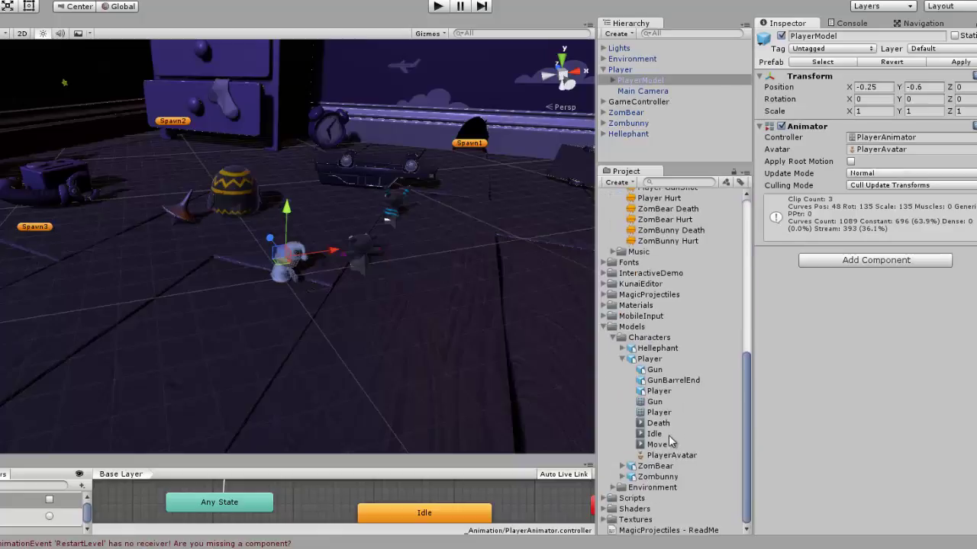
click(651, 360)
scroll(881, 281, down, 2)
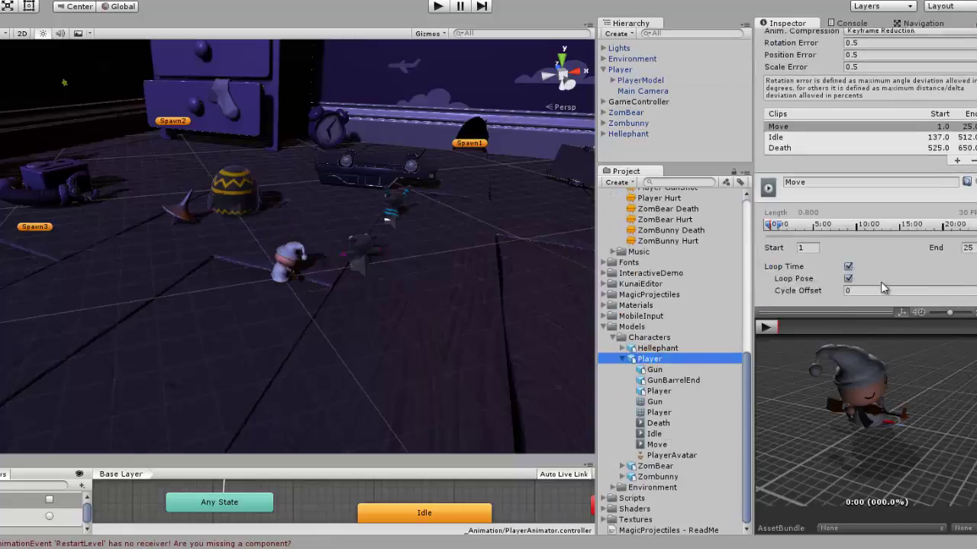
scroll(902, 256, down, 3)
click(761, 258)
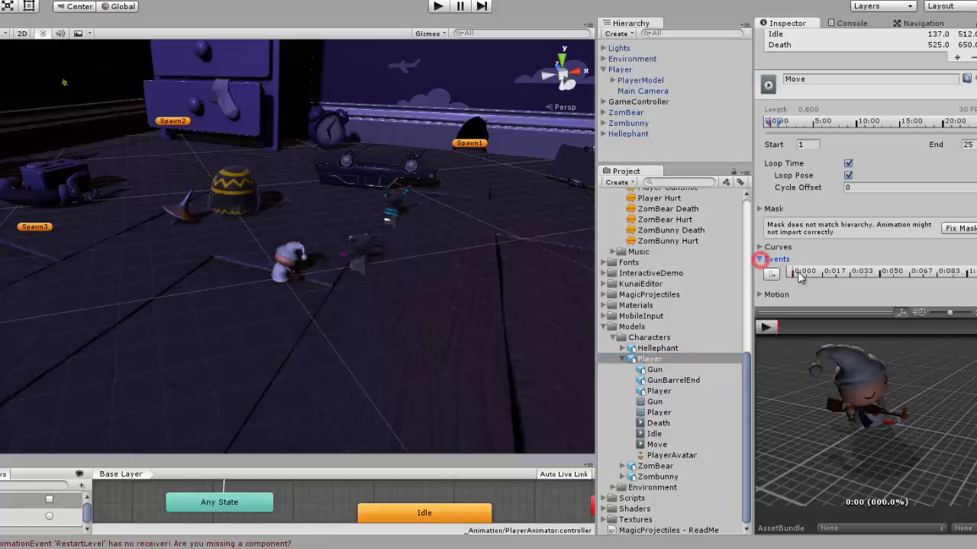
scroll(854, 231, up, 5)
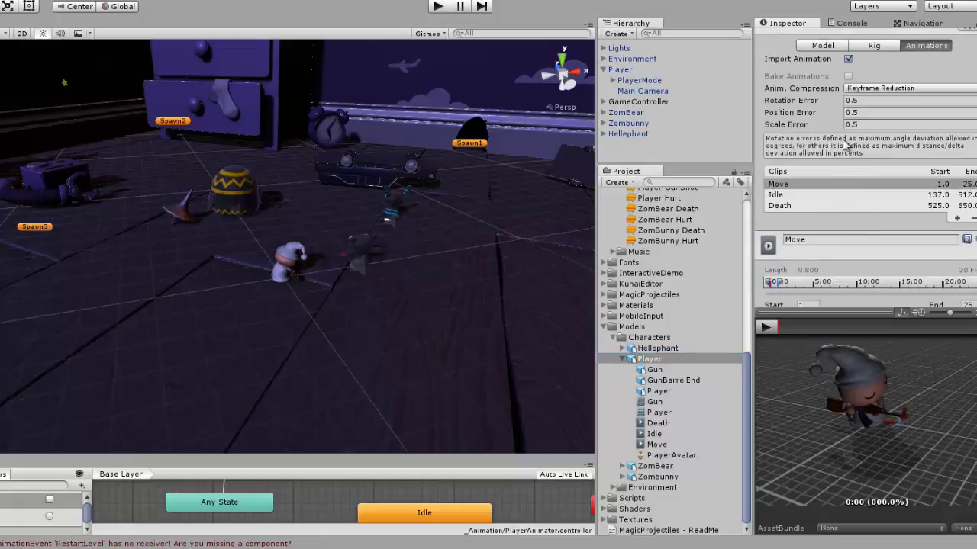
click(802, 202)
scroll(866, 264, down, 5)
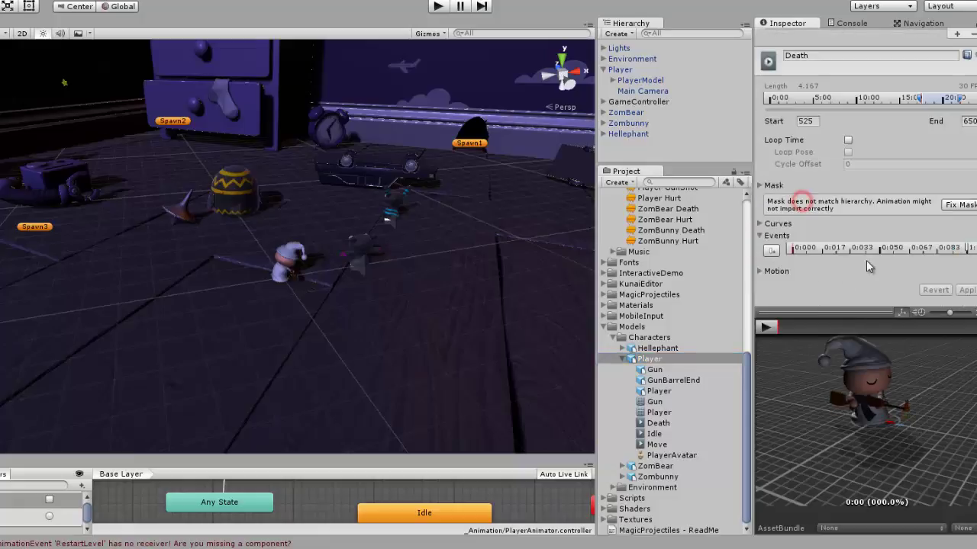
double_click(967, 249)
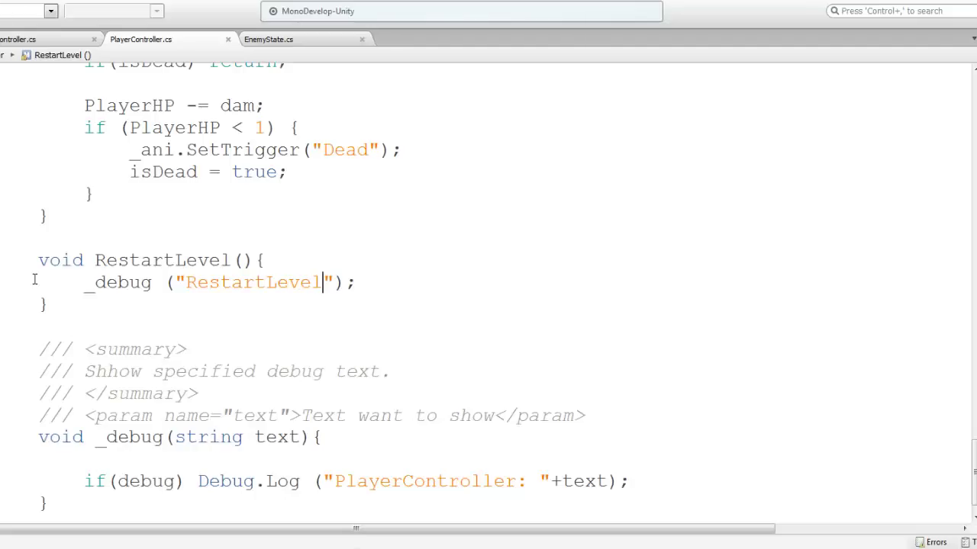
click(33, 265)
text(public)
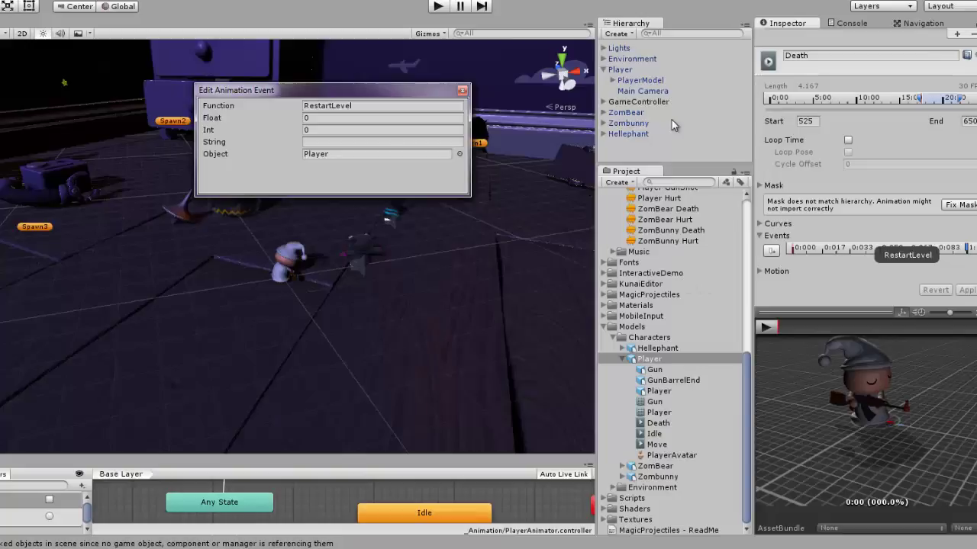
Close the event editor and check the public keyword on the RestartLevel declaration.
click(672, 119)
drag(744, 361, 759, 203)
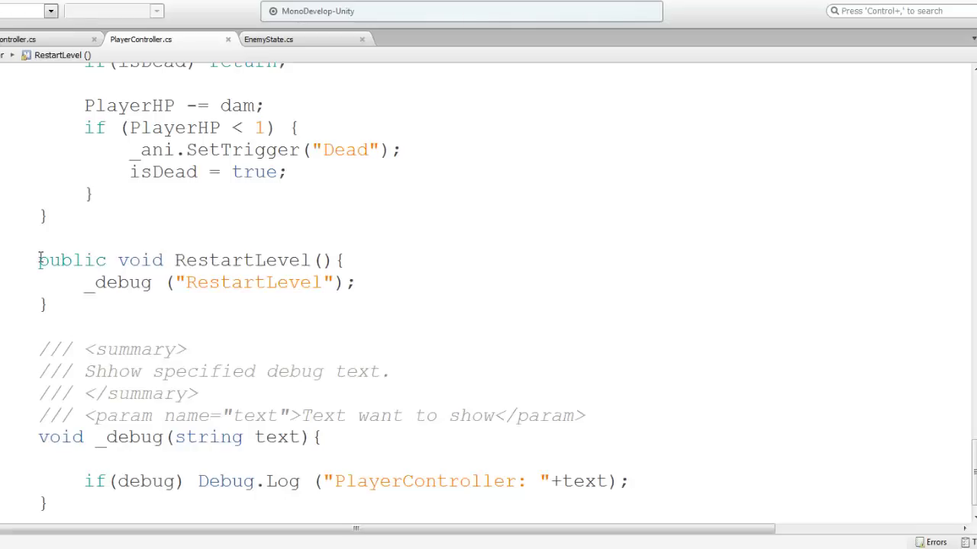
double_click(39, 260)
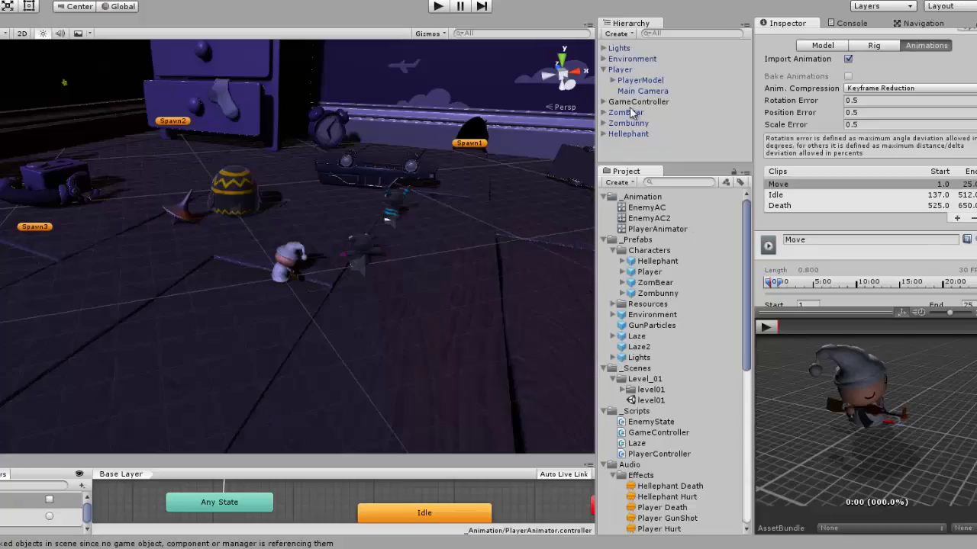
scroll(897, 252, down, 3)
scroll(916, 252, down, 3)
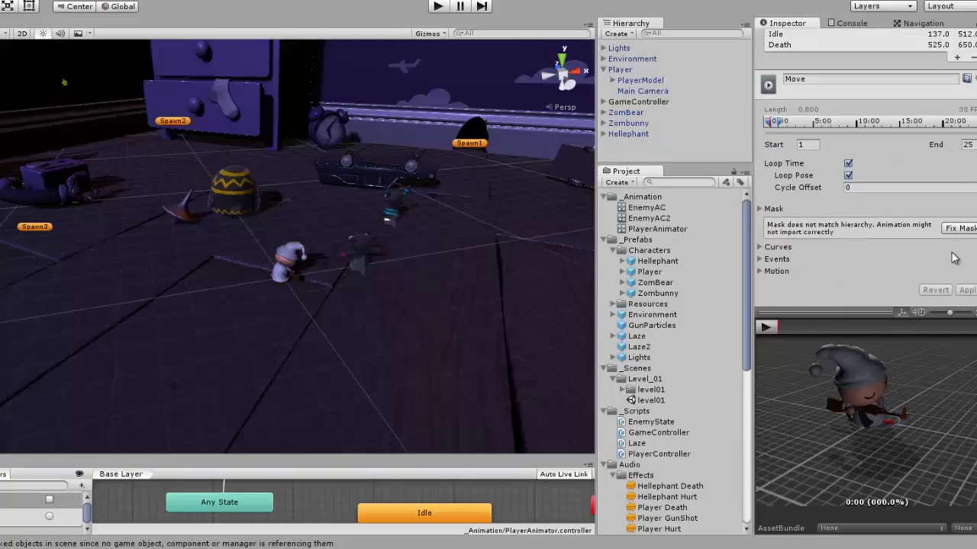
scroll(786, 243, up, 6)
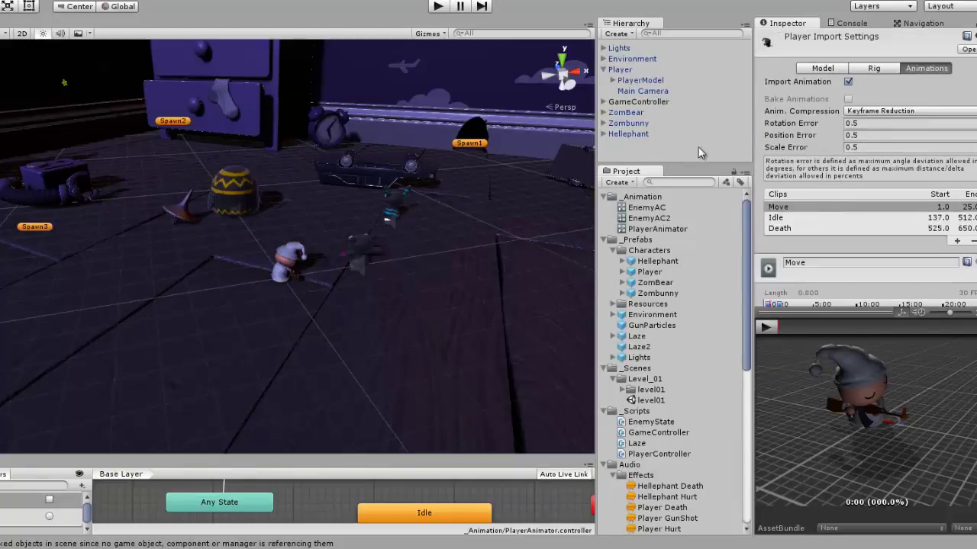
Inspect the Level_01 folder and the Player prefab's children, PlayerModel and Main Camera.
click(645, 379)
scroll(652, 351, down, 3)
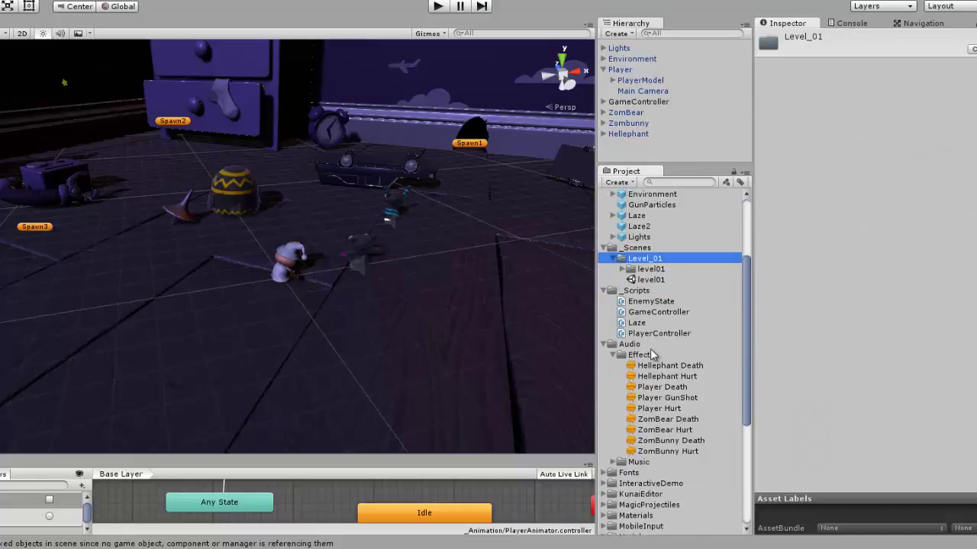
scroll(649, 336, up, 2)
click(645, 232)
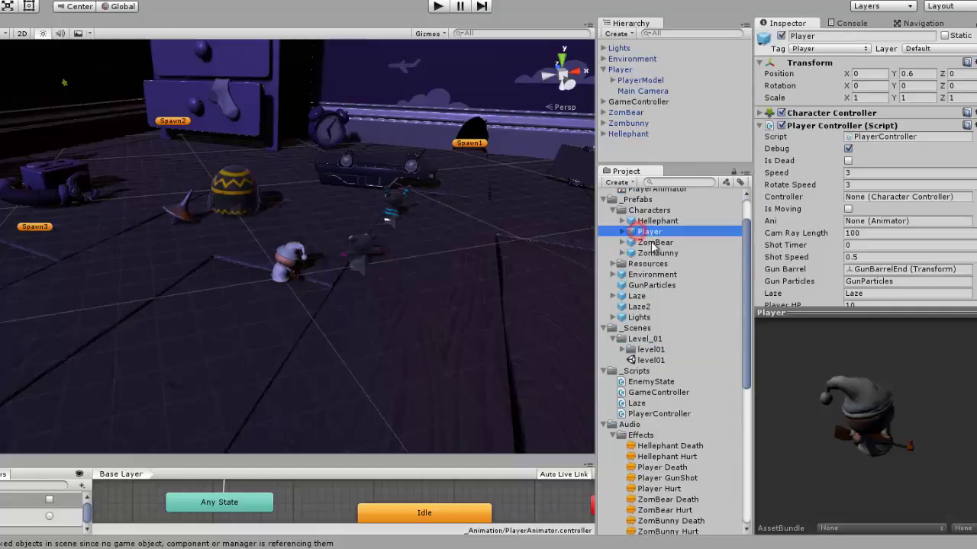
scroll(653, 251, up, 2)
scroll(645, 278, down, 2)
click(622, 231)
click(651, 241)
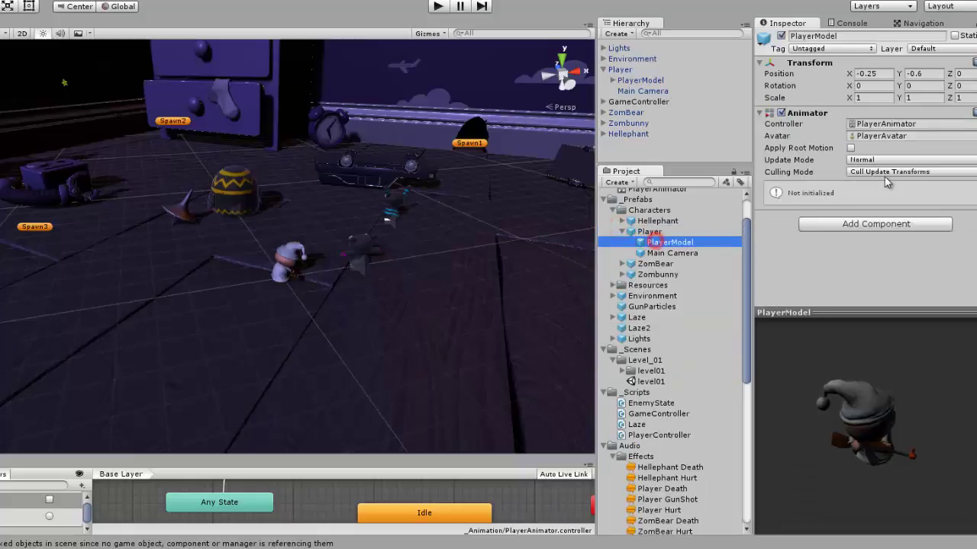
click(671, 254)
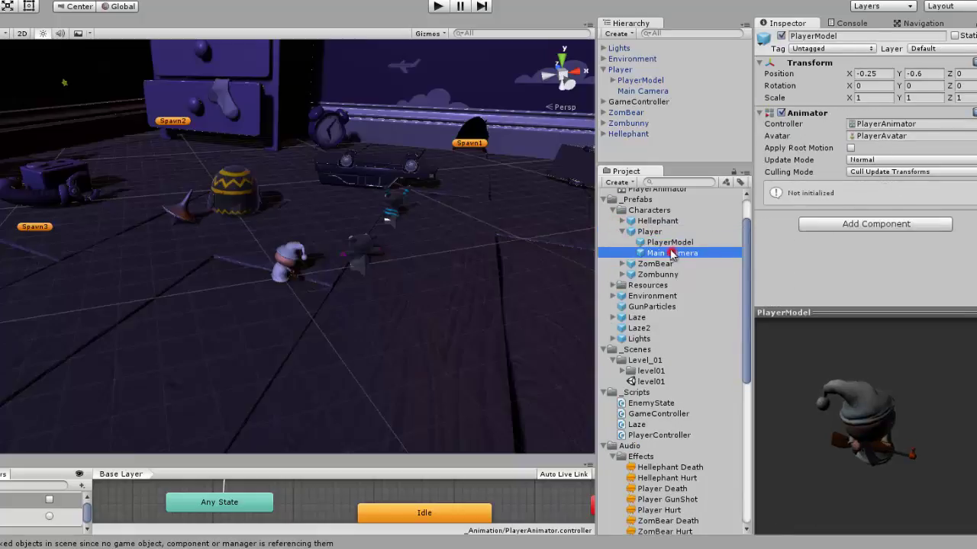
click(649, 232)
scroll(828, 213, down, 3)
scroll(828, 213, down, 2)
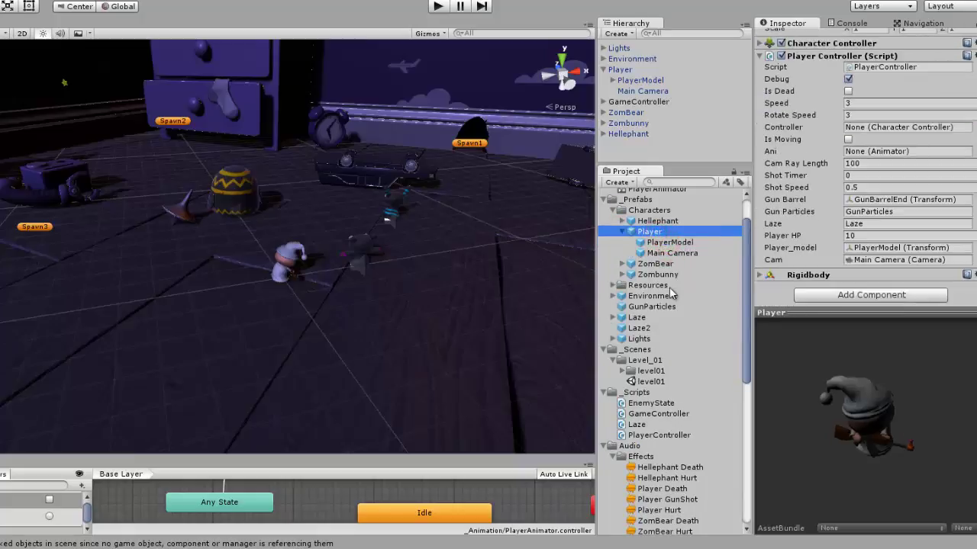
scroll(669, 287, down, 5)
scroll(668, 343, down, 5)
Reopen the Death clip's RestartLevel event, targeting Player with Float and Int 0.
click(648, 356)
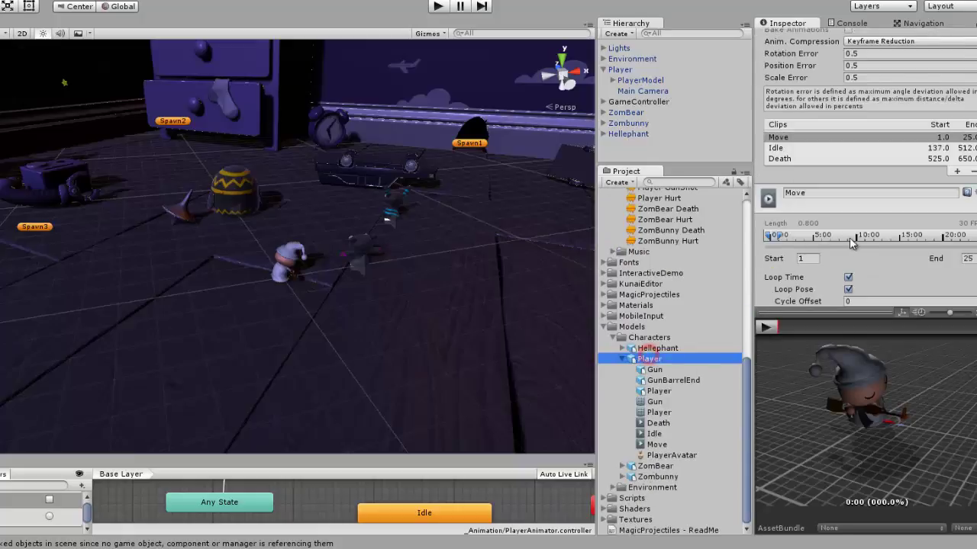
scroll(852, 243, down, 3)
scroll(856, 242, up, 4)
click(801, 205)
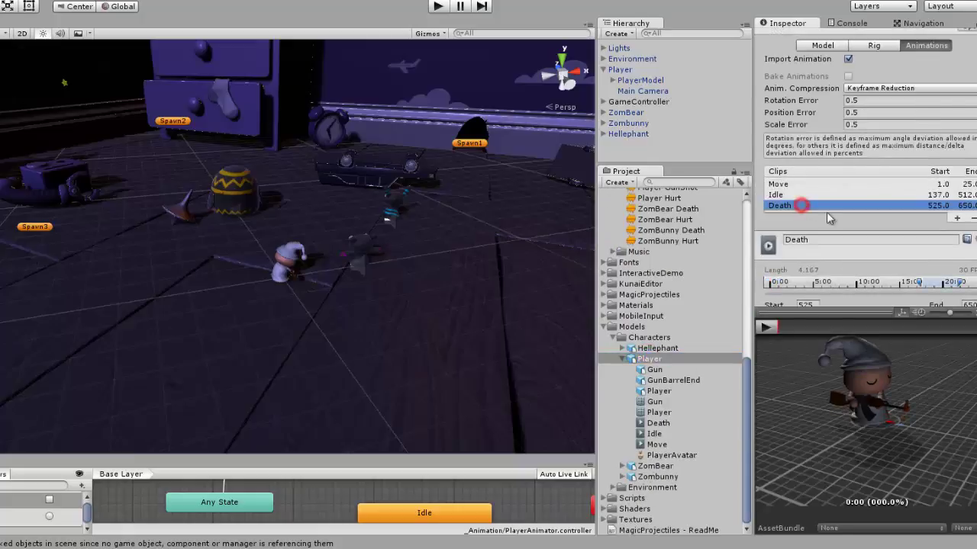
scroll(823, 229, down, 3)
click(761, 259)
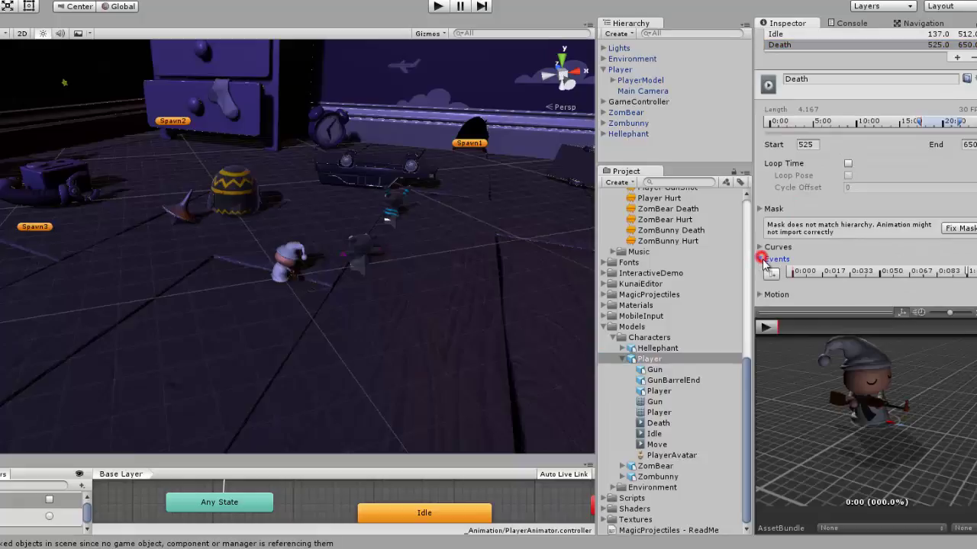
double_click(970, 273)
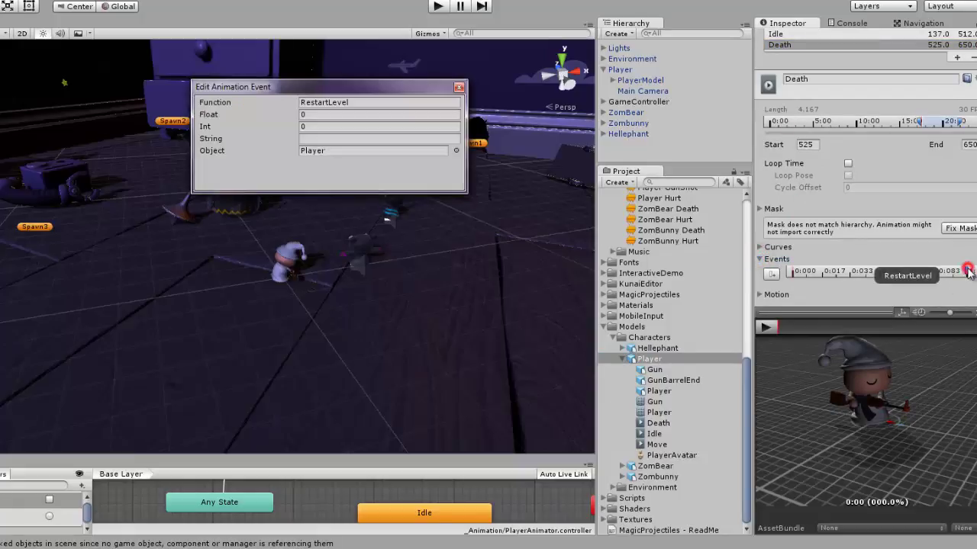
drag(663, 93, 317, 151)
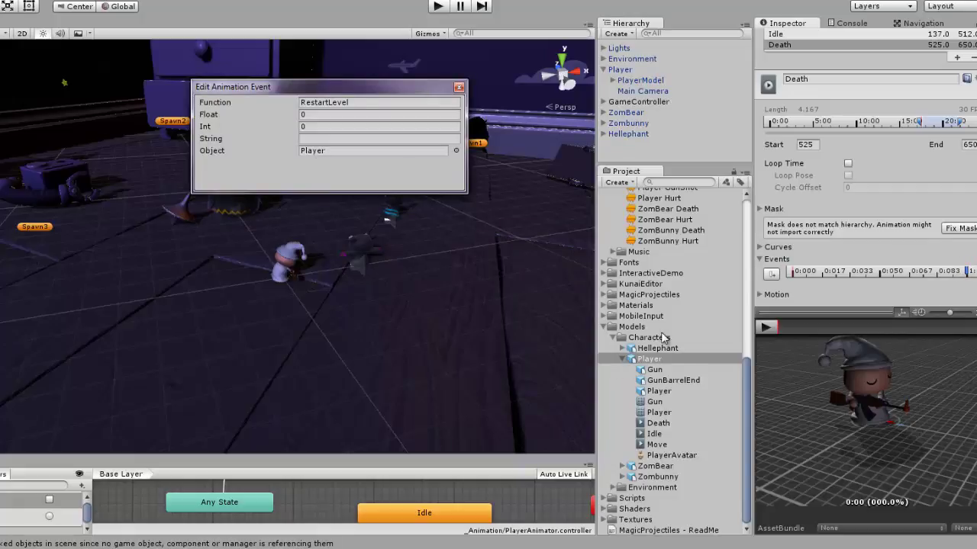
scroll(662, 334, up, 5)
scroll(660, 332, up, 5)
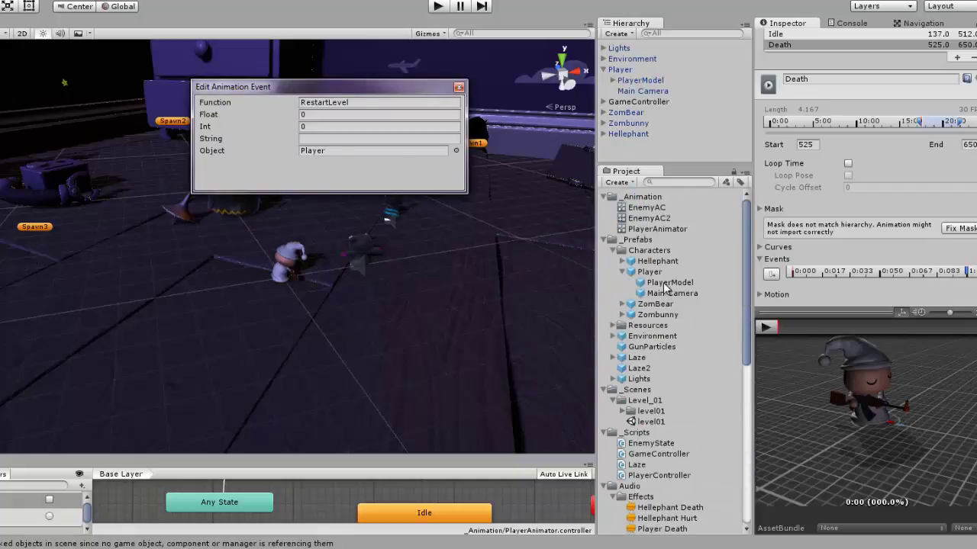
Retarget the RestartLevel event to PlayerModel and check the assigned asset.
drag(666, 286, 325, 152)
click(354, 150)
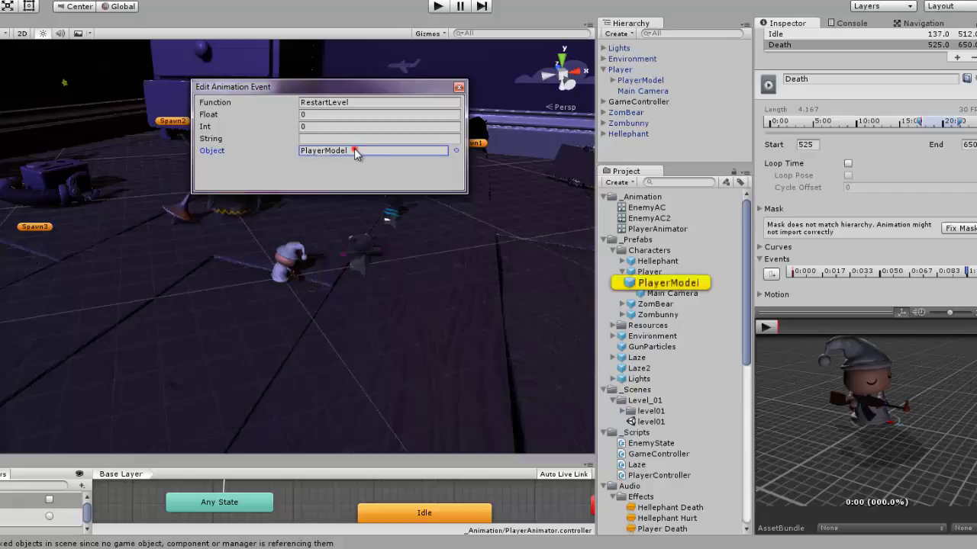
Apply the import settings and play-test until the RestartLevel no-receiver error reappears in the Console.
click(458, 87)
click(438, 6)
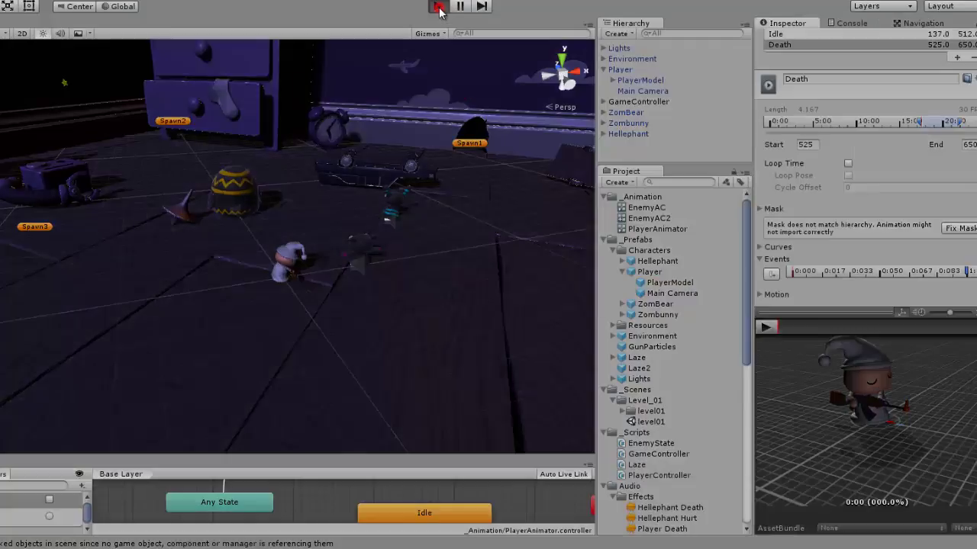
click(496, 290)
click(627, 70)
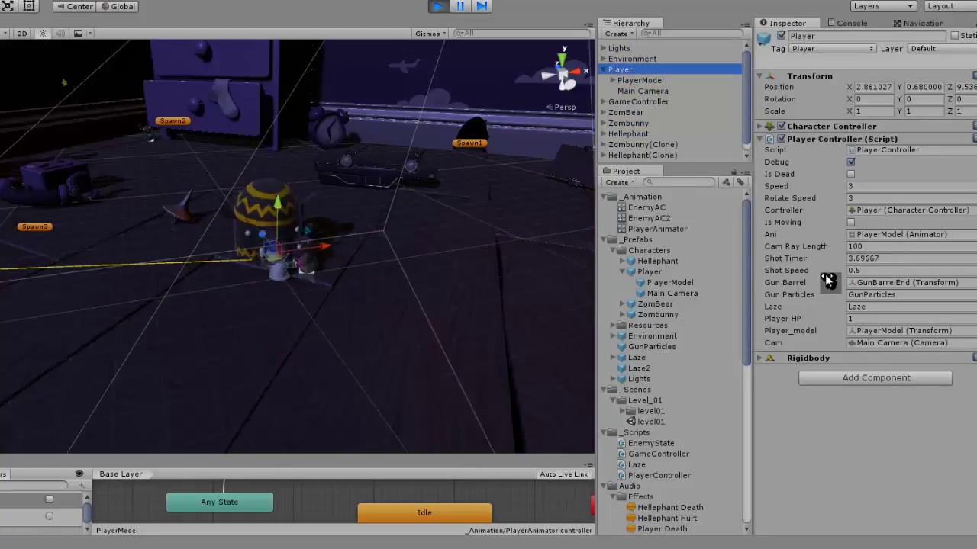
click(848, 23)
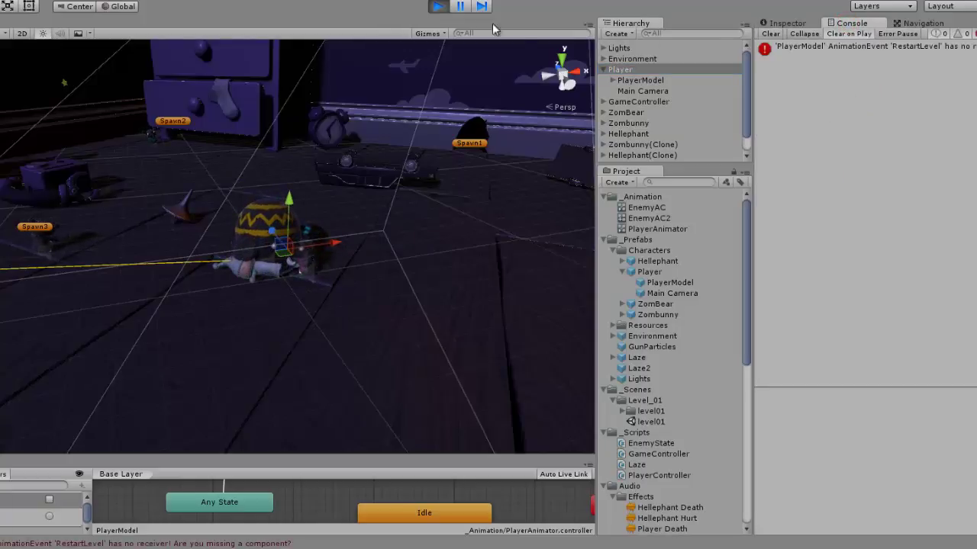
click(437, 6)
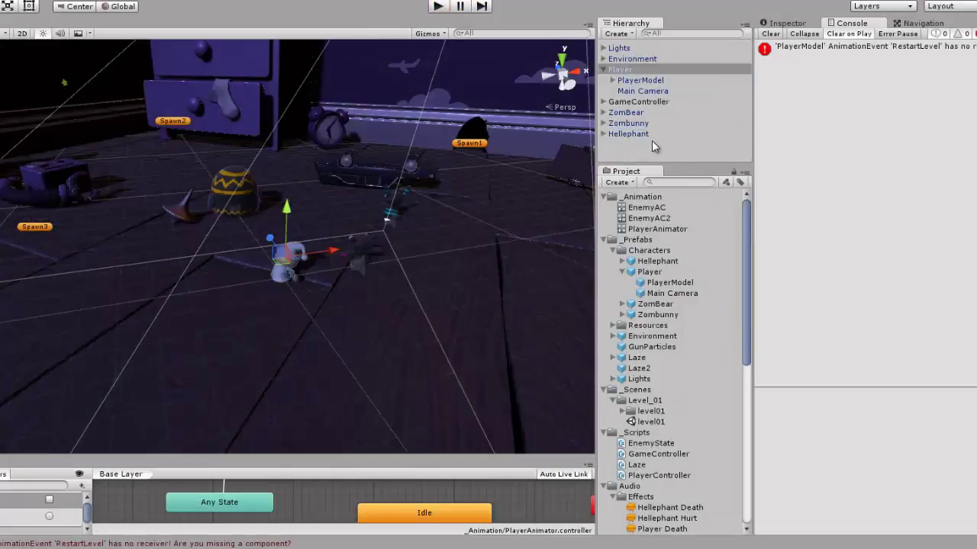
scroll(645, 197, down, 5)
scroll(670, 352, up, 4)
Open the Player model's Death clip events and inspect the RestartLevel event.
scroll(669, 352, up, 2)
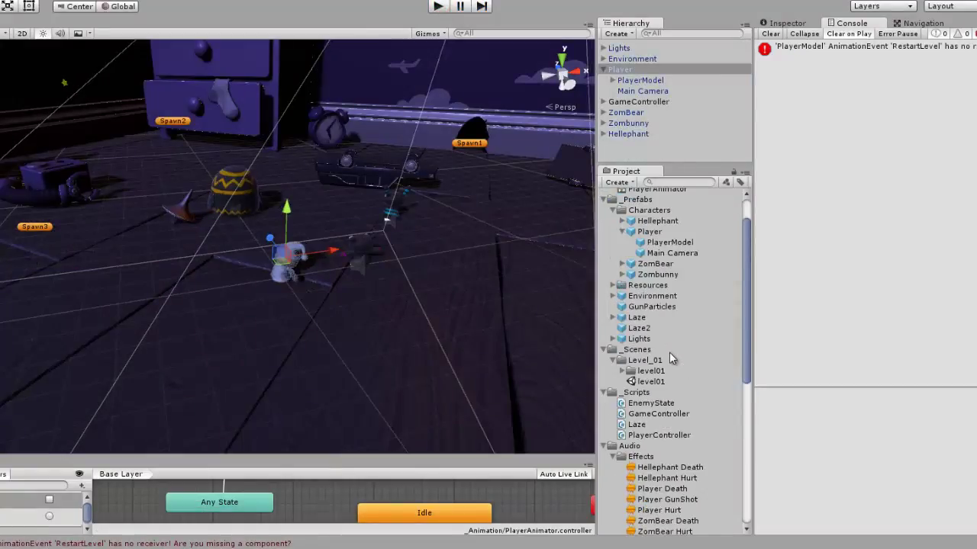
scroll(670, 357, down, 3)
scroll(669, 356, down, 3)
scroll(671, 359, down, 3)
click(661, 358)
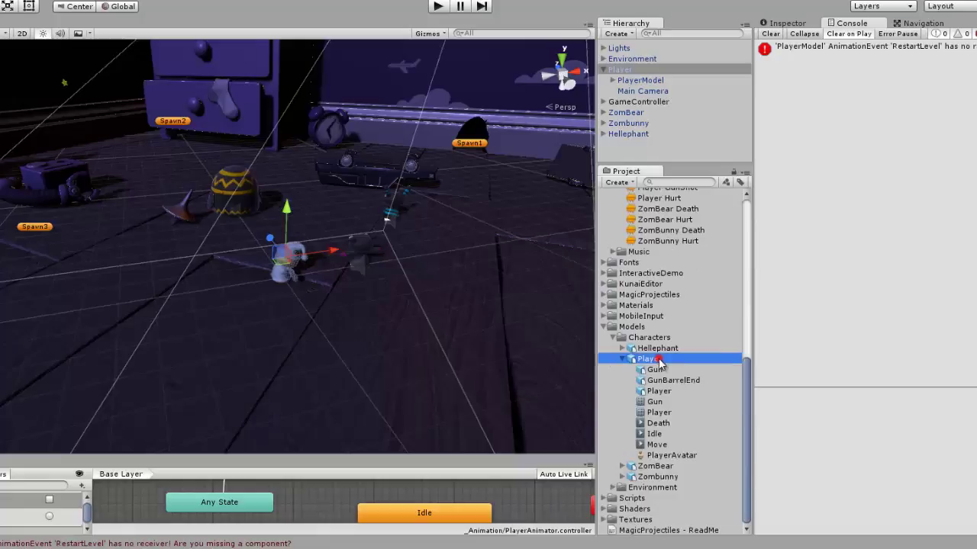
click(787, 23)
scroll(889, 269, up, 3)
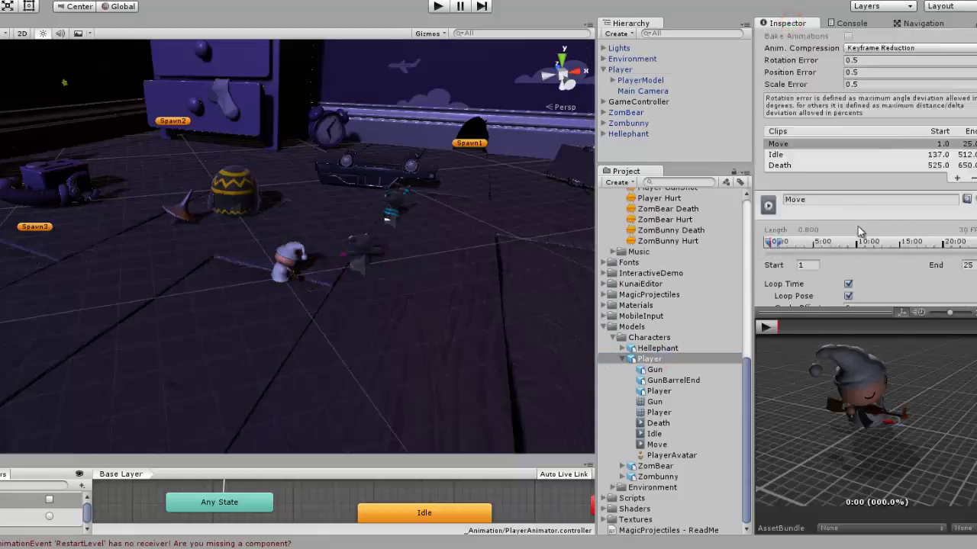
scroll(857, 225, up, 2)
scroll(824, 164, down, 1)
click(786, 165)
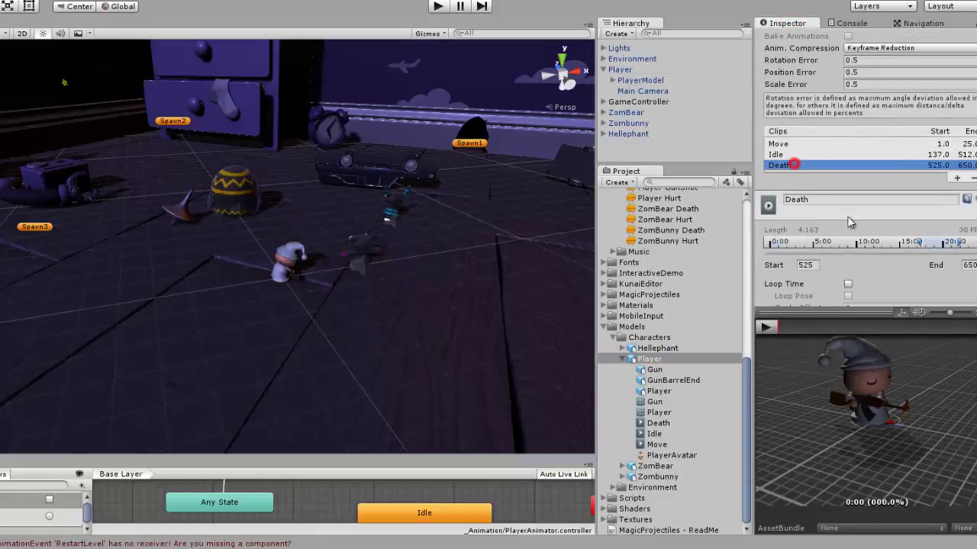
scroll(801, 233, down, 3)
click(761, 258)
scroll(763, 260, down, 1)
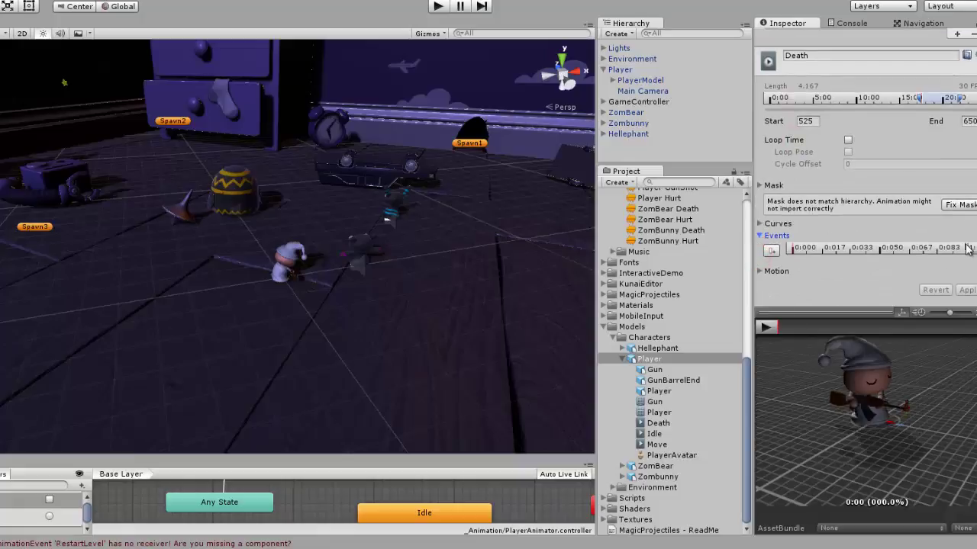
double_click(968, 250)
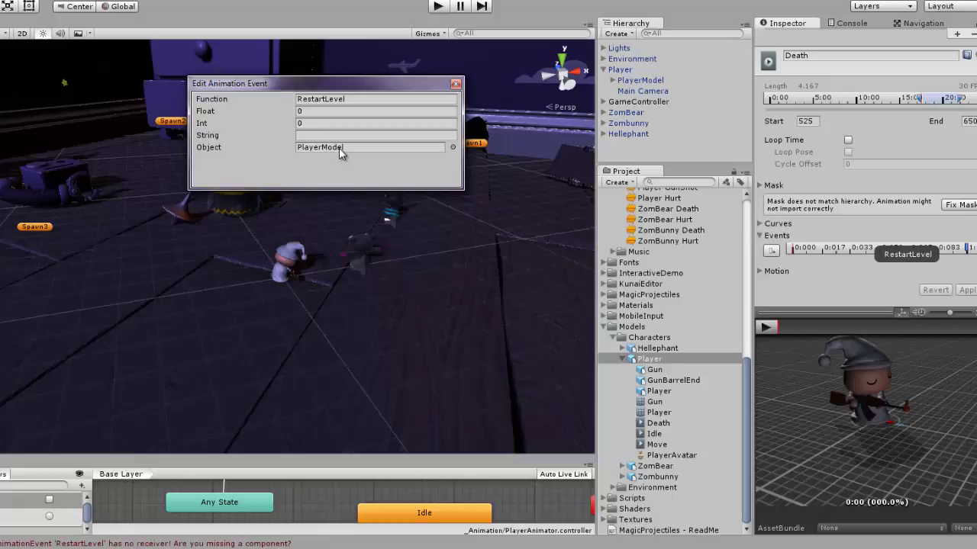
click(456, 84)
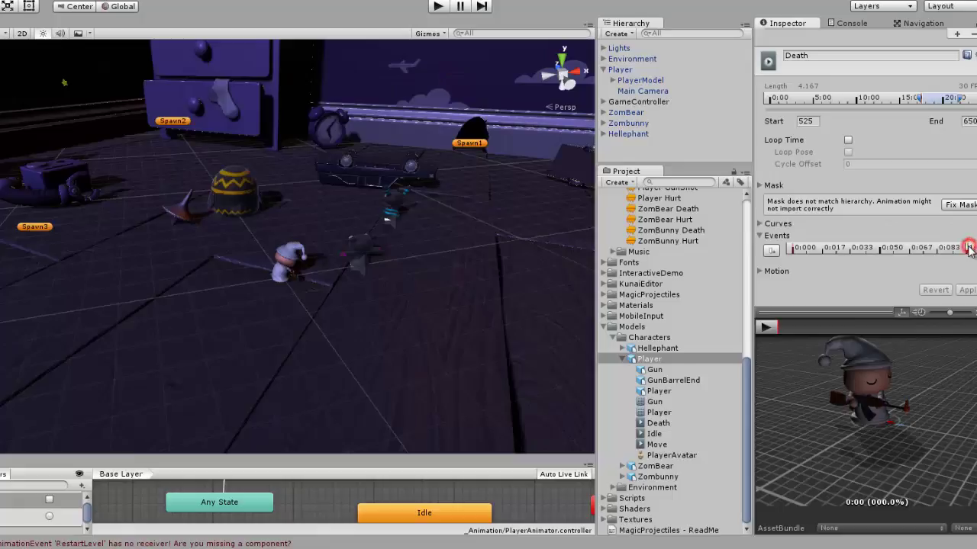
double_click(968, 248)
Delete the RestartLevel animation event, apply the import change, and run the game again.
right_click(964, 248)
click(452, 81)
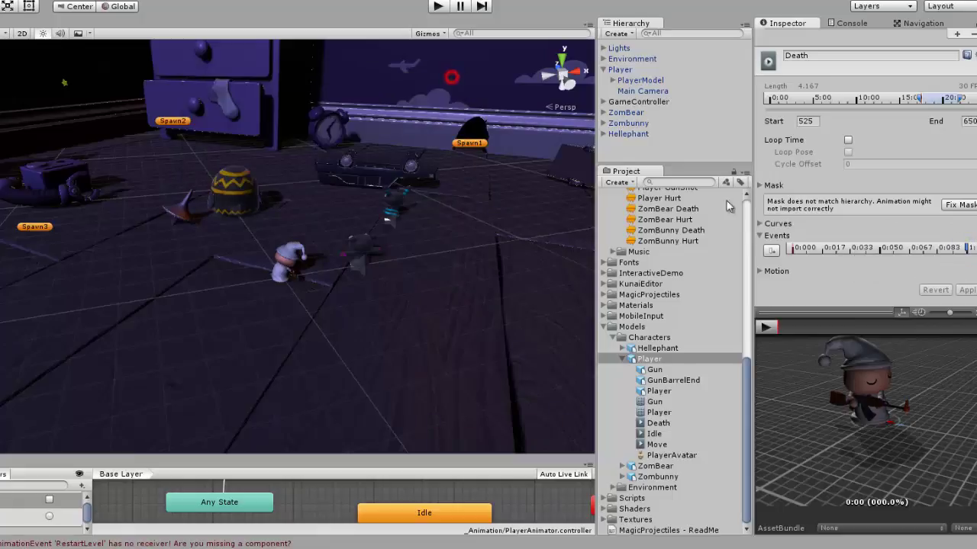
right_click(968, 250)
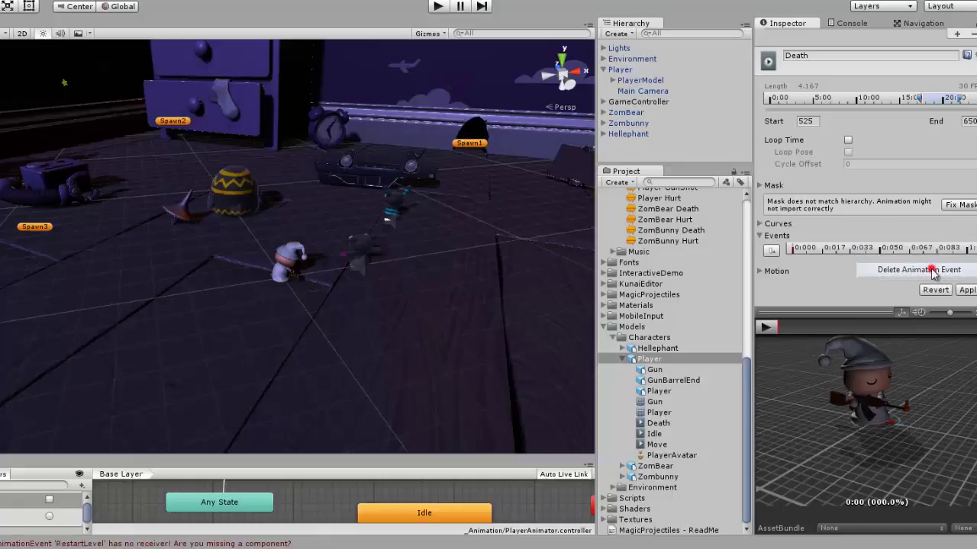
click(935, 271)
click(966, 290)
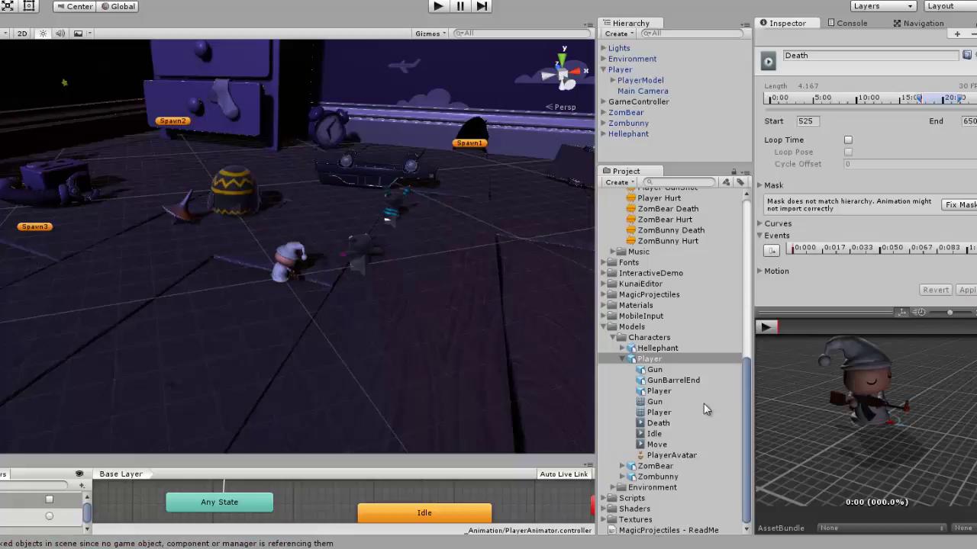
click(622, 359)
scroll(671, 359, up, 10)
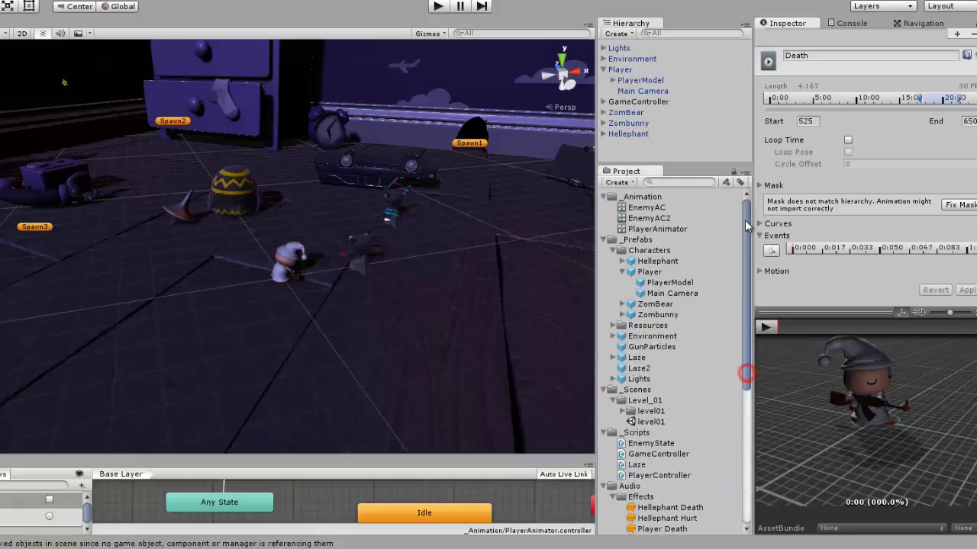
click(439, 7)
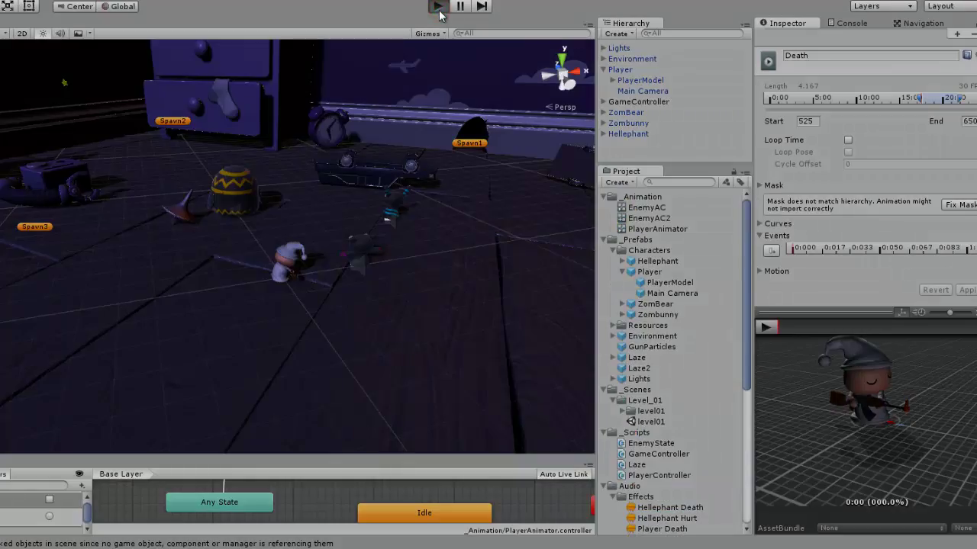
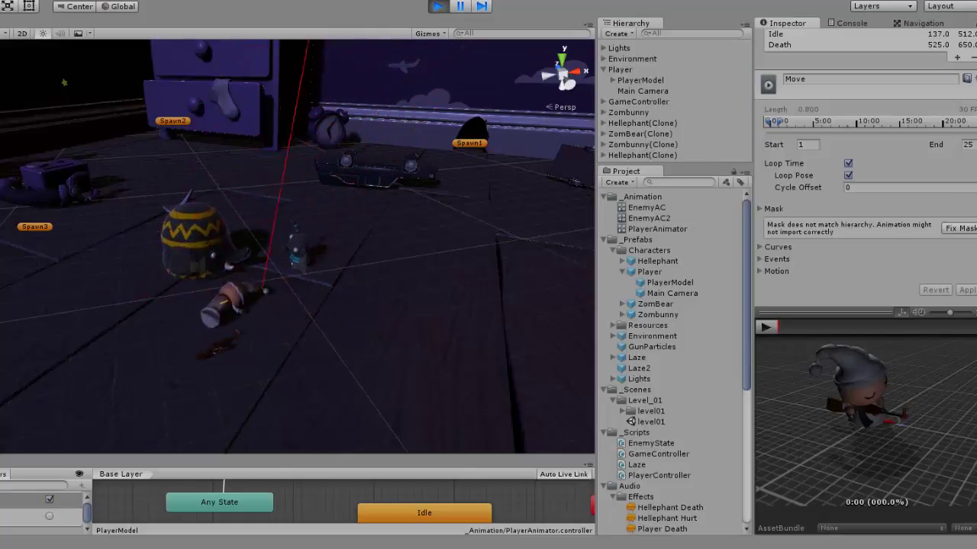
Show the Console output and stop the play-mode test.
click(850, 23)
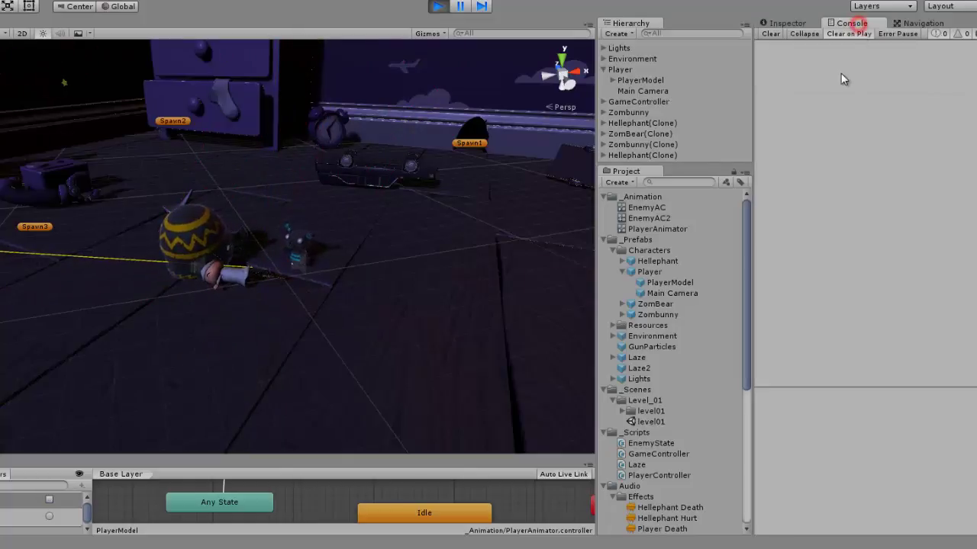
click(437, 6)
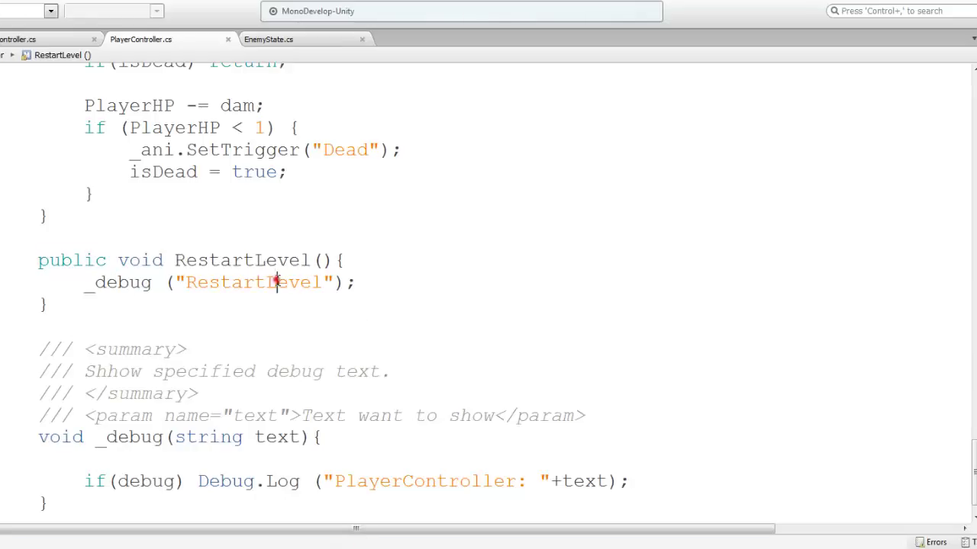
Insert a blank line after isDead = true in PlayerBeHit.
scroll(274, 254, up, 3)
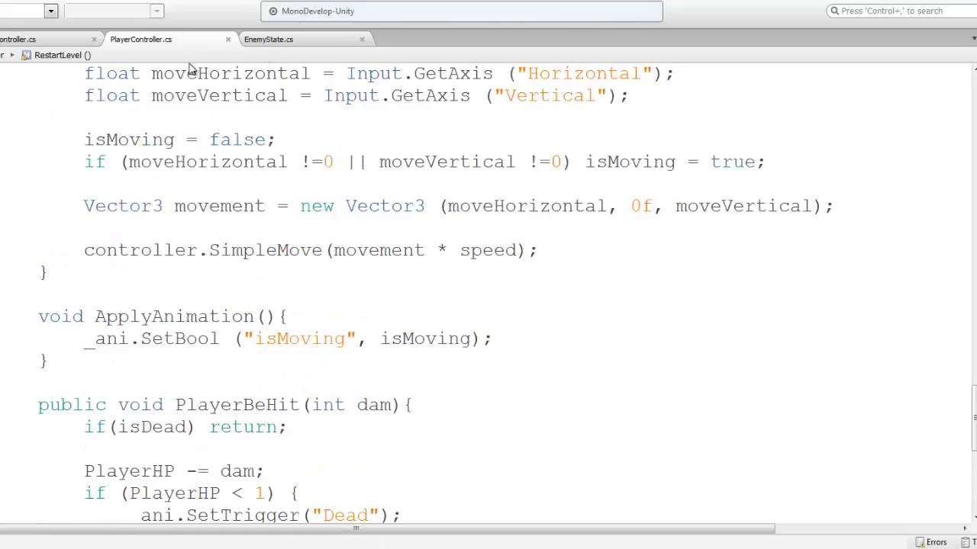
scroll(312, 261, up, 4)
scroll(312, 261, up, 3)
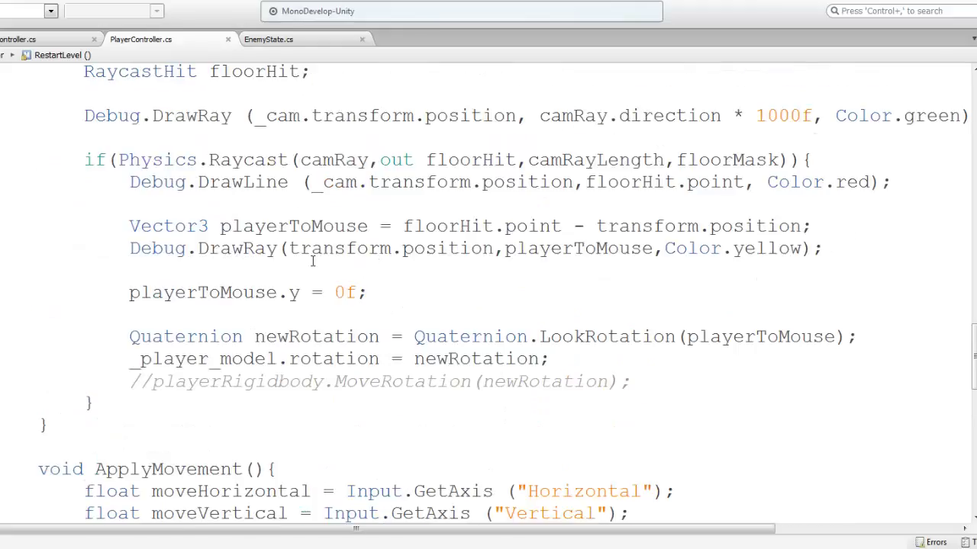
scroll(312, 261, up, 5)
scroll(312, 261, down, 6)
scroll(312, 261, down, 4)
scroll(312, 261, down, 3)
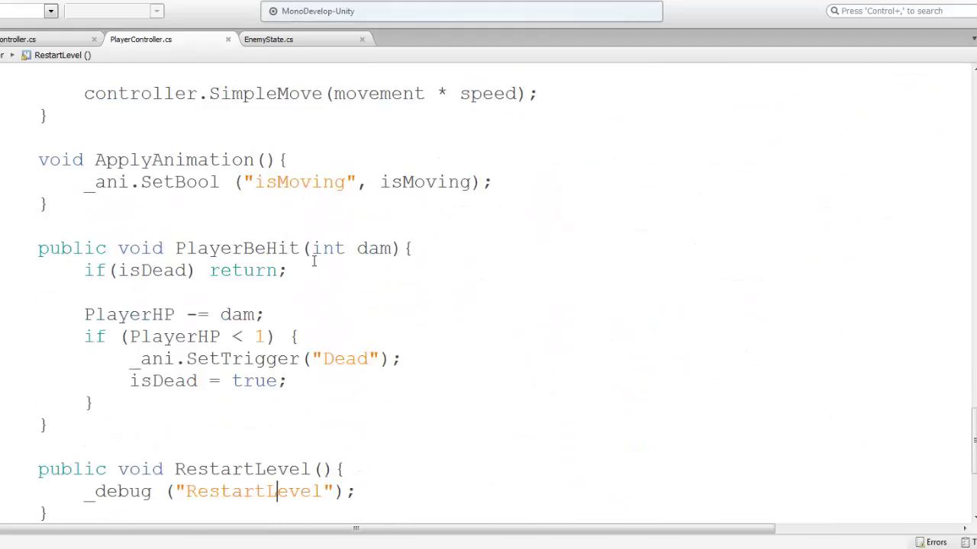
scroll(314, 261, down, 1)
triple_click(164, 196)
click(212, 261)
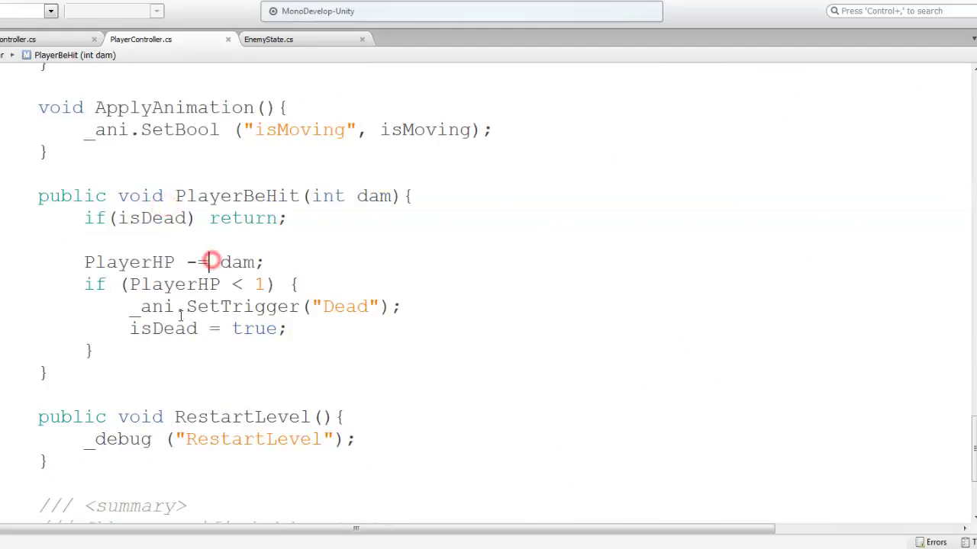
click(340, 329)
key(Return)
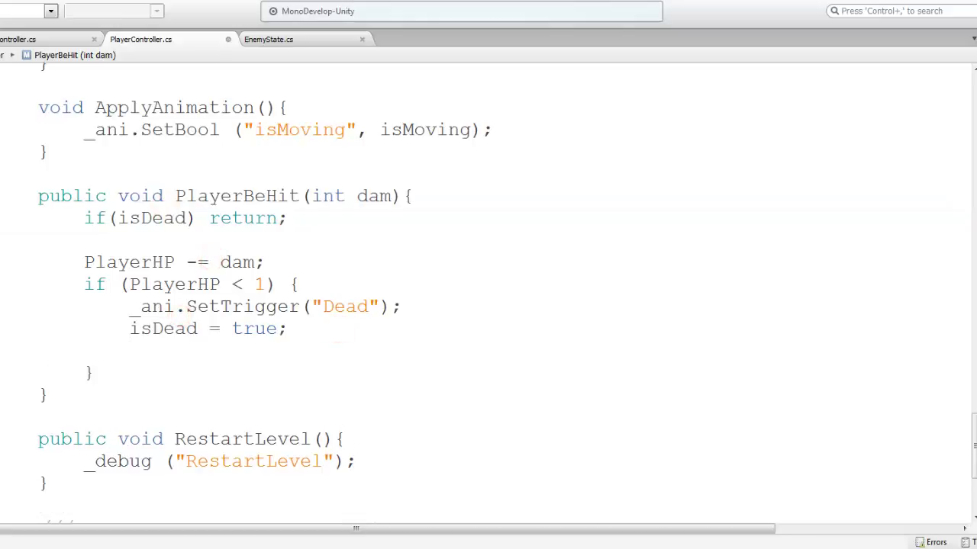
Try adding an isDead line and an if(is check in ApplyMovement, then remove both.
scroll(339, 329, up, 2)
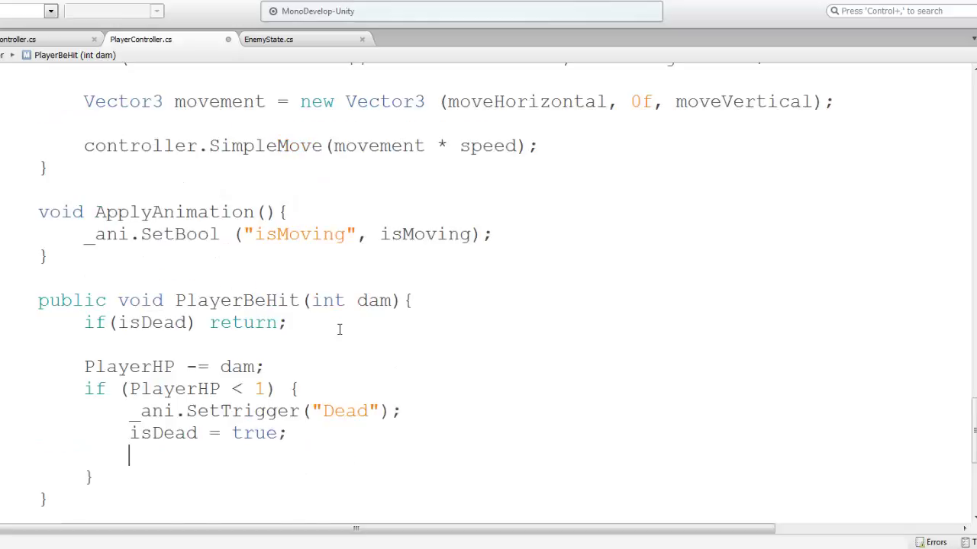
drag(131, 434, 295, 433)
key(ctrl+c)
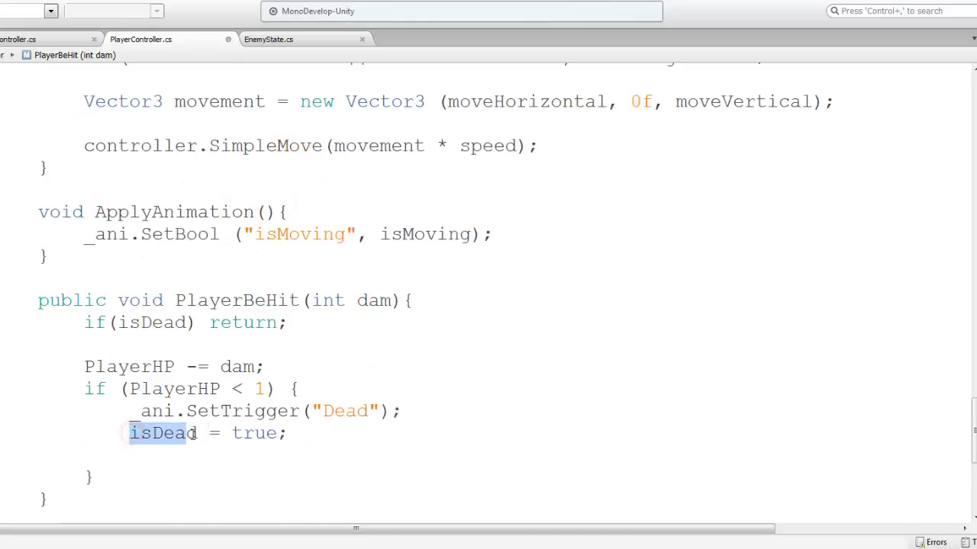
scroll(268, 371, up, 5)
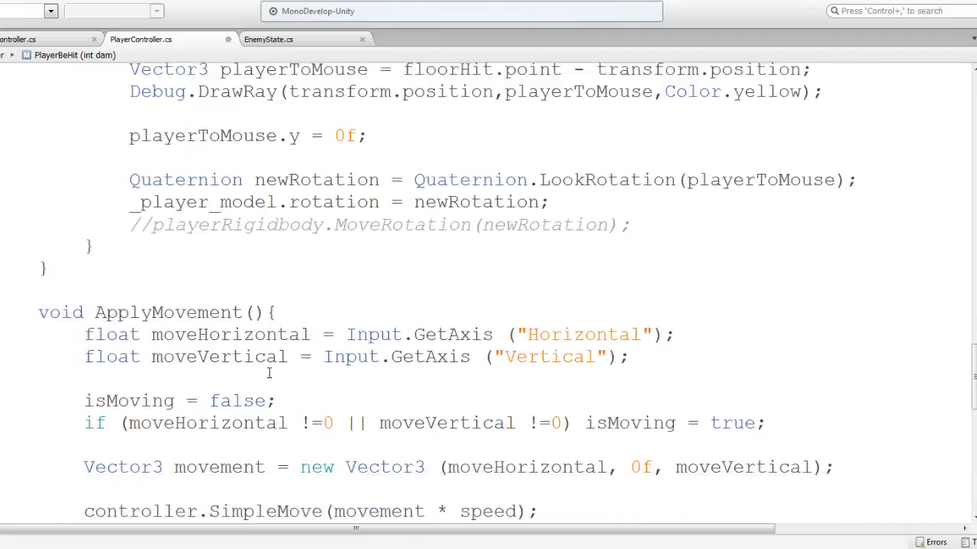
scroll(269, 372, down, 1)
click(284, 265)
key(Return)
key(ctrl+v)
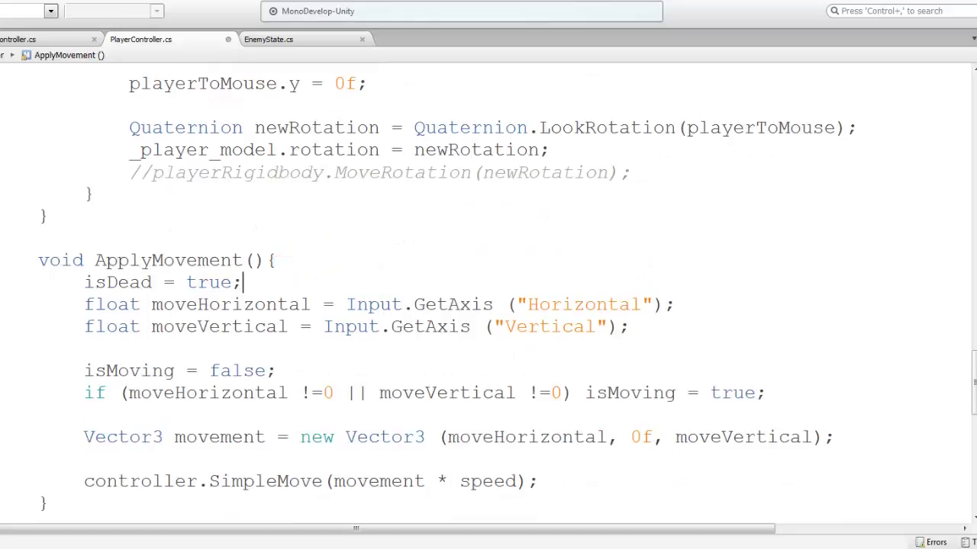
key(ctrl+z)
text(if())
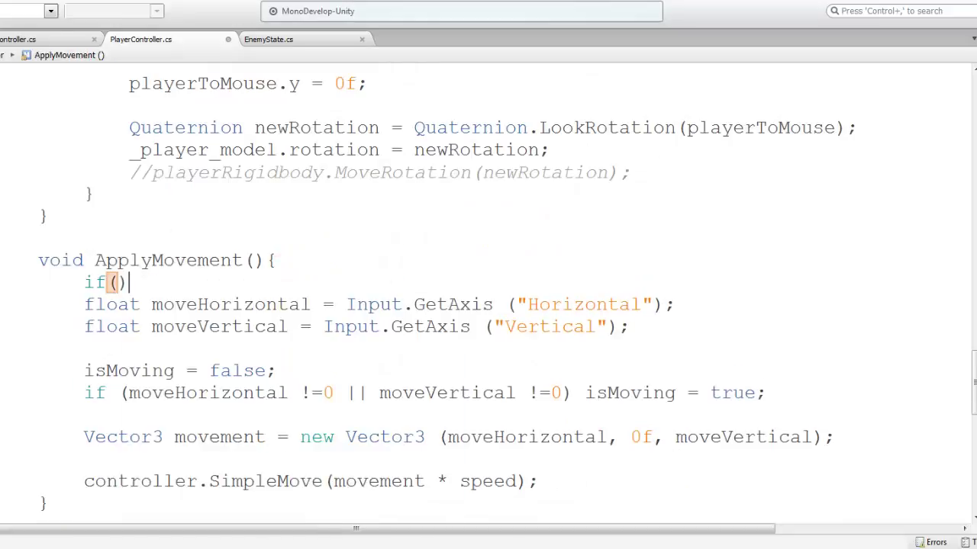
text(is)
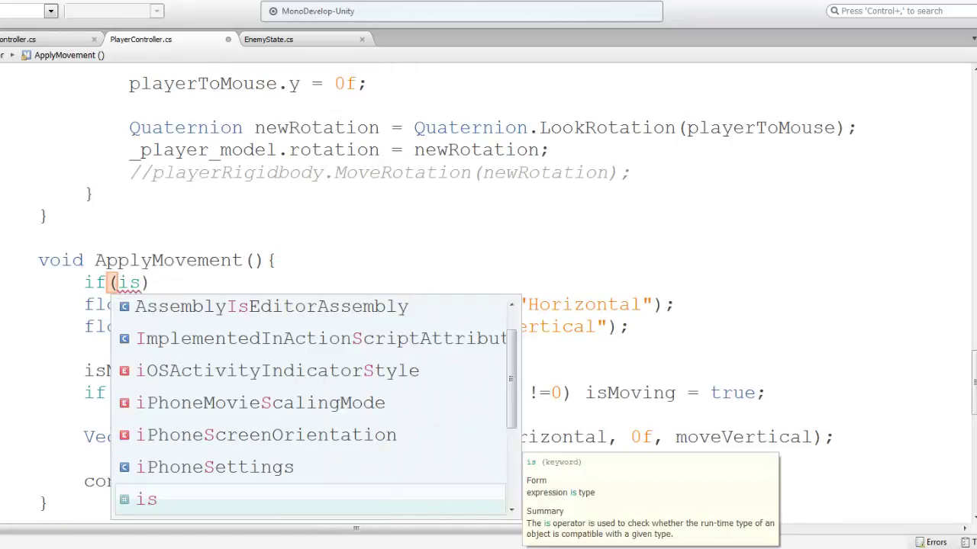
key(Escape)
key(shift+Home)
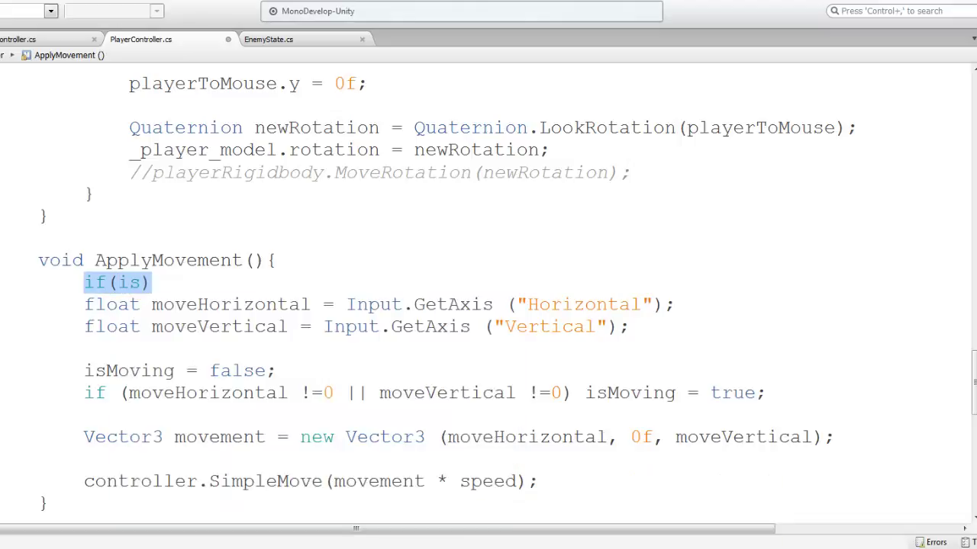
key(BackSpace)
key(BackSpace)
scroll(294, 269, up, 1)
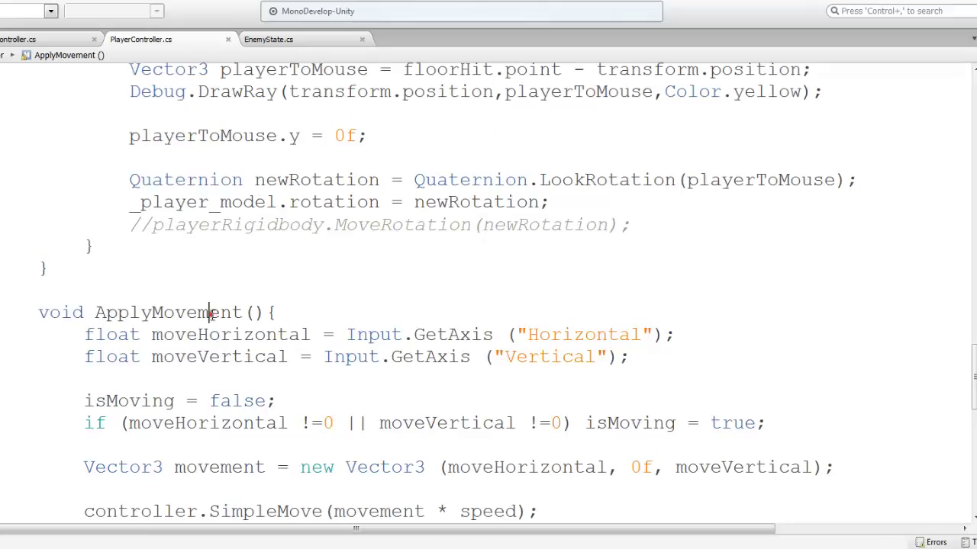
Add an empty if(){ } block at the top of Update().
scroll(210, 313, up, 3)
scroll(222, 297, up, 4)
scroll(262, 267, up, 4)
scroll(259, 260, up, 2)
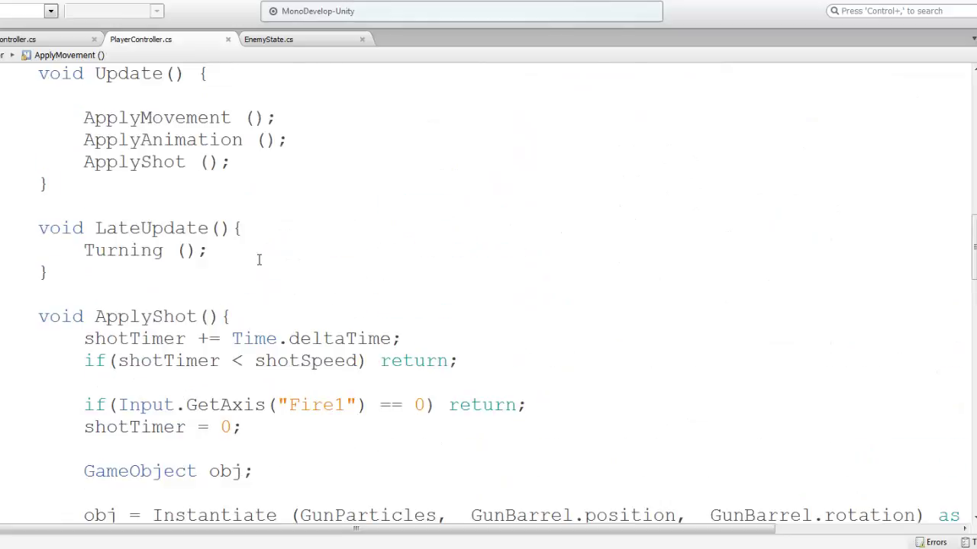
scroll(259, 260, up, 2)
click(163, 221)
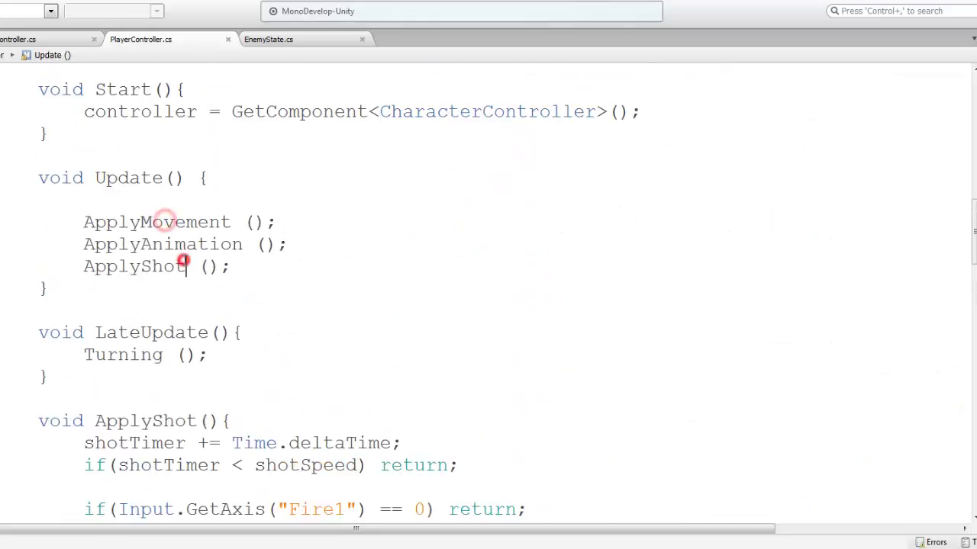
click(166, 200)
text(if())
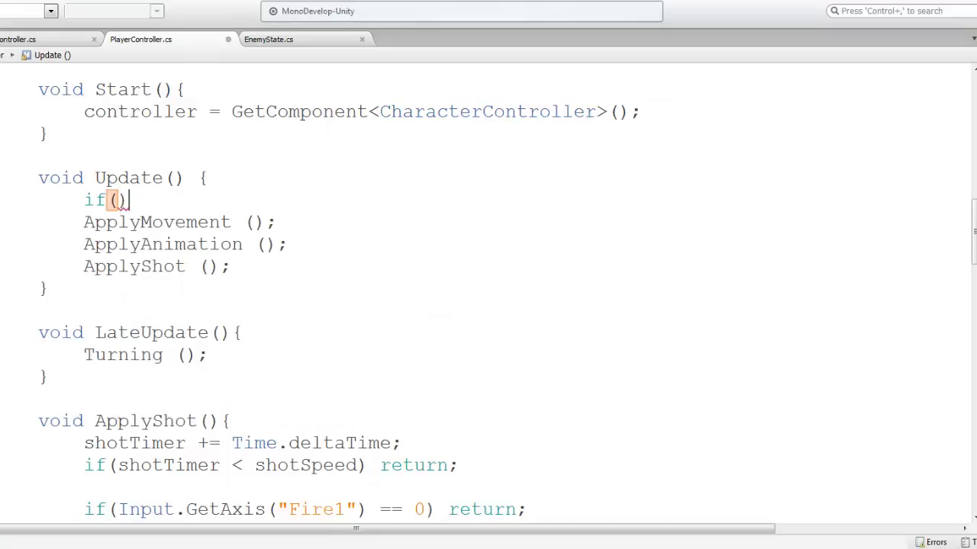
text({)
key(Return)
key(Return)
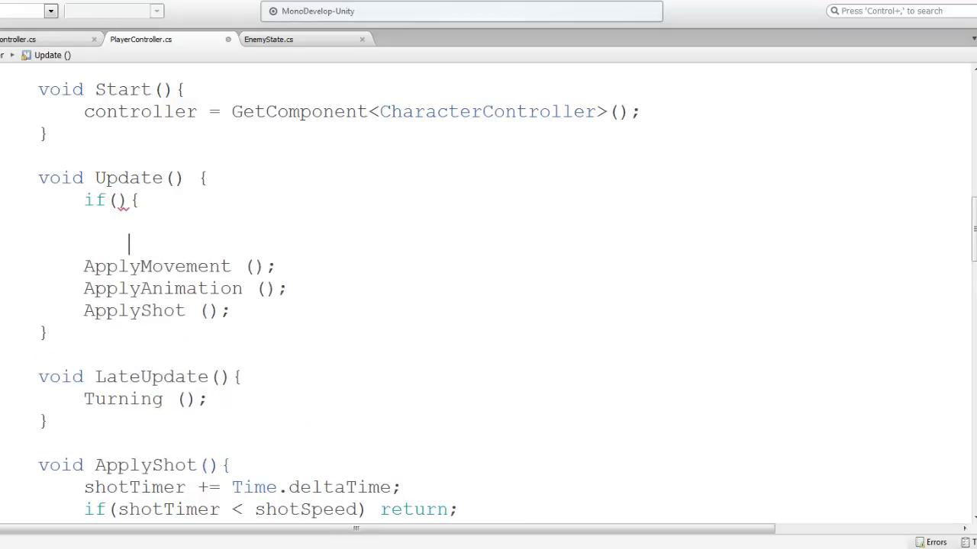
text(})
Search for ApplyAnimation to inspect its definition, then return to the call in Update.
drag(245, 313, 2, 261)
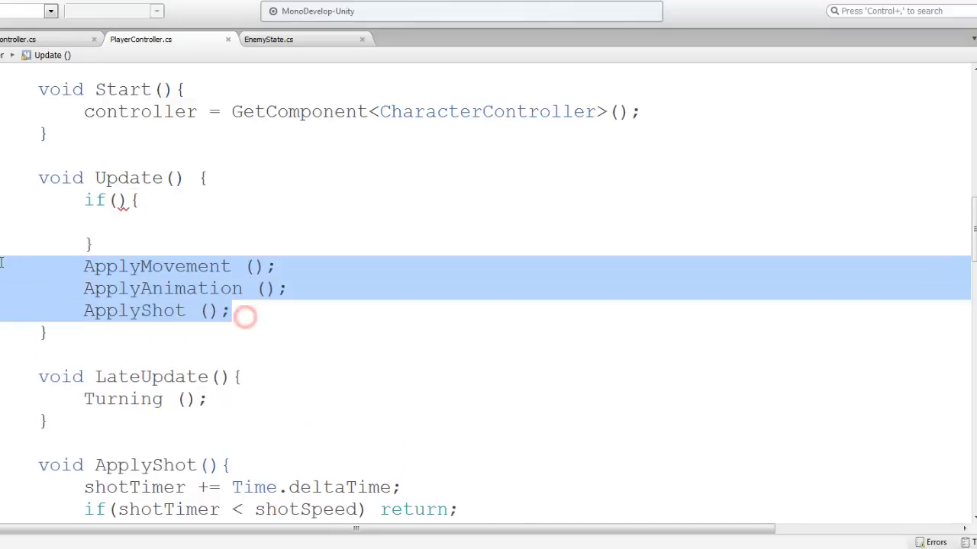
click(57, 264)
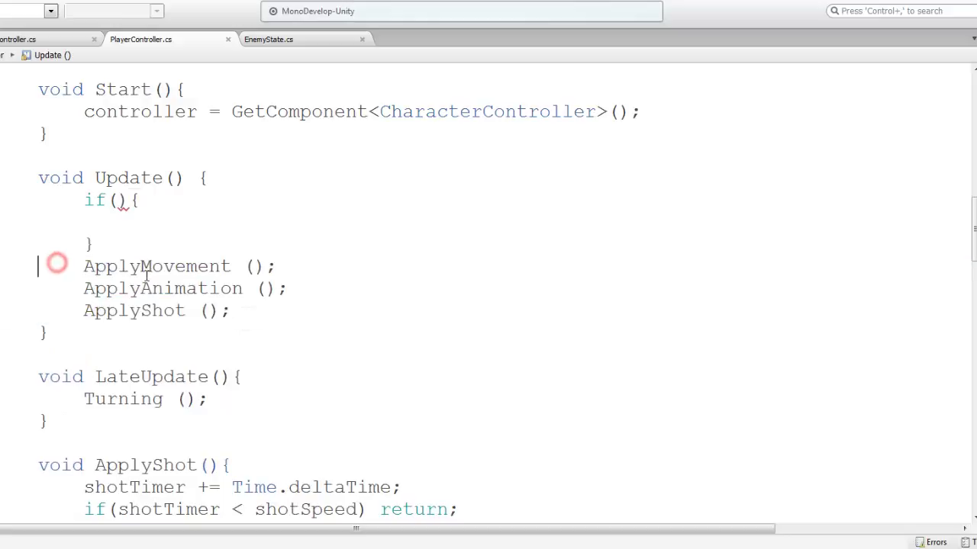
click(2, 265)
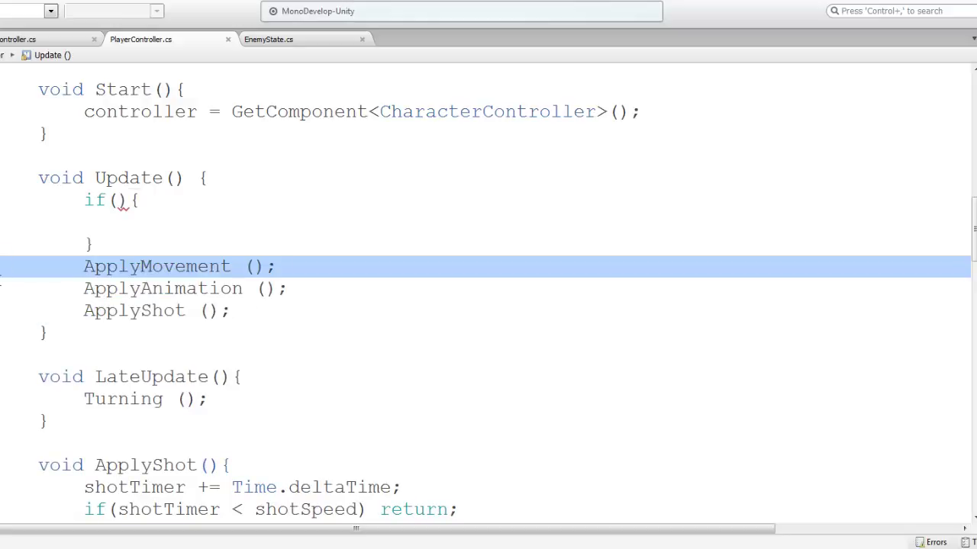
double_click(183, 287)
key(ctrl+f)
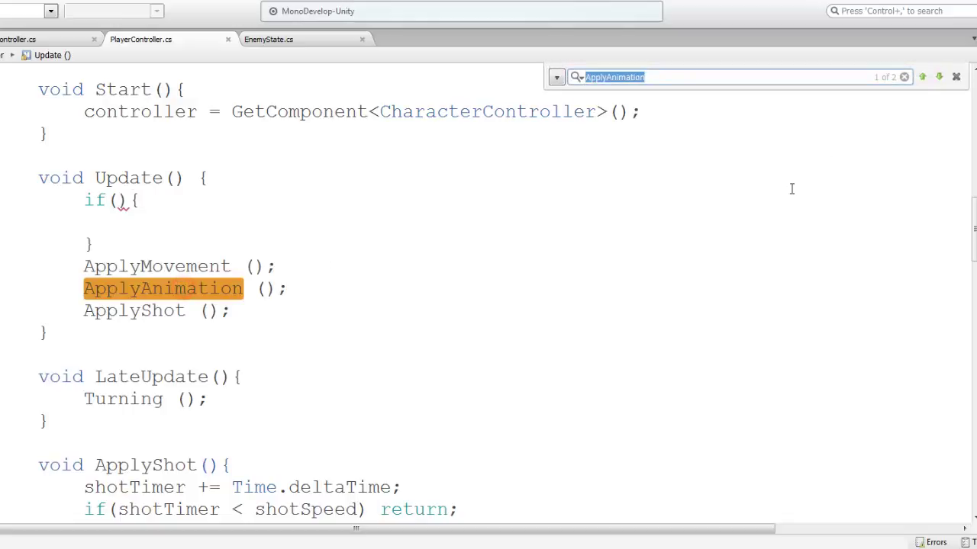
click(940, 76)
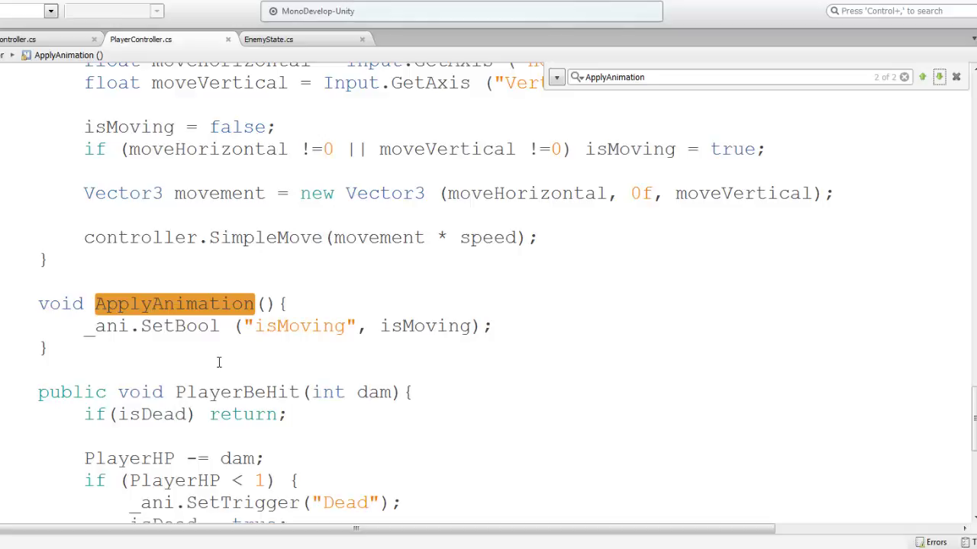
click(175, 326)
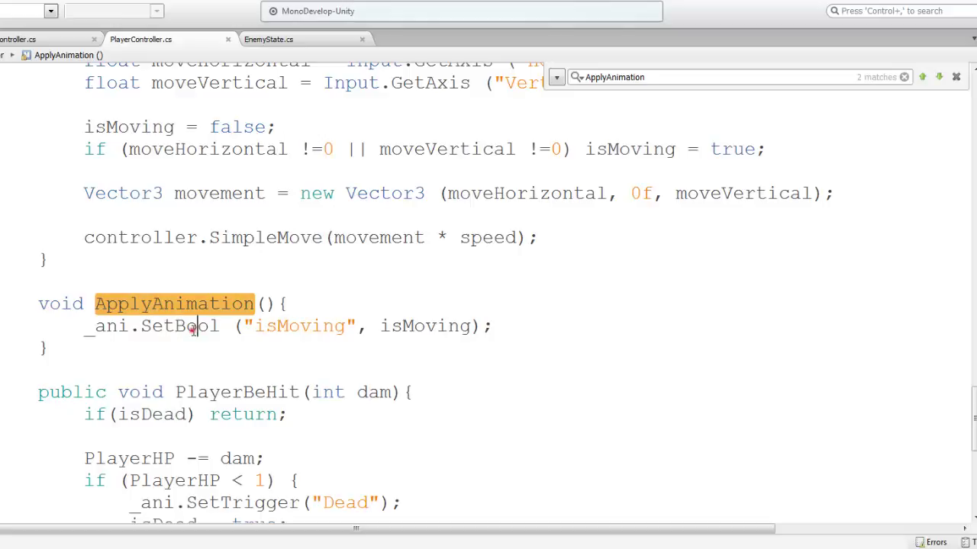
click(190, 307)
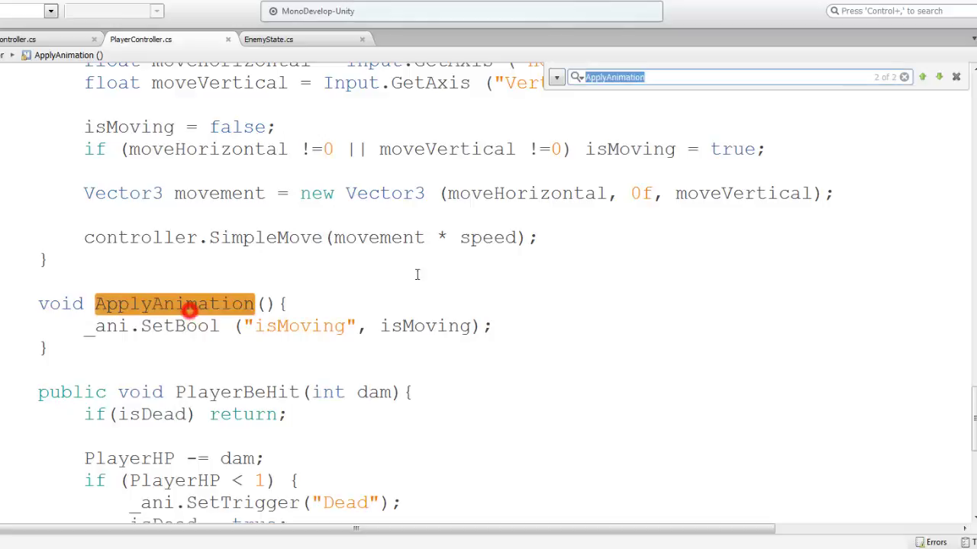
click(922, 78)
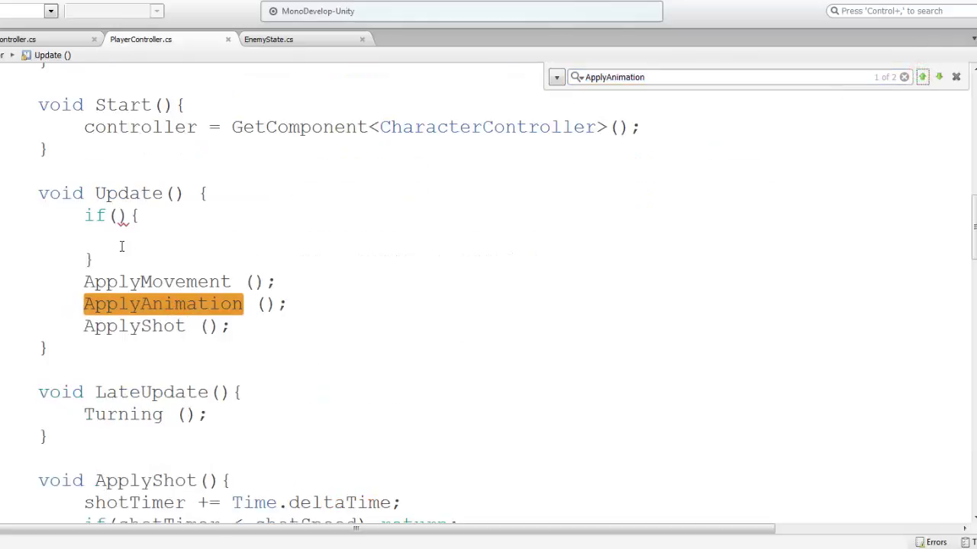
Move ApplyMovement() and ApplyShot() into the if block and set its condition to isDead == false.
click(83, 282)
key(shift+End)
key(ctrl+x)
click(181, 240)
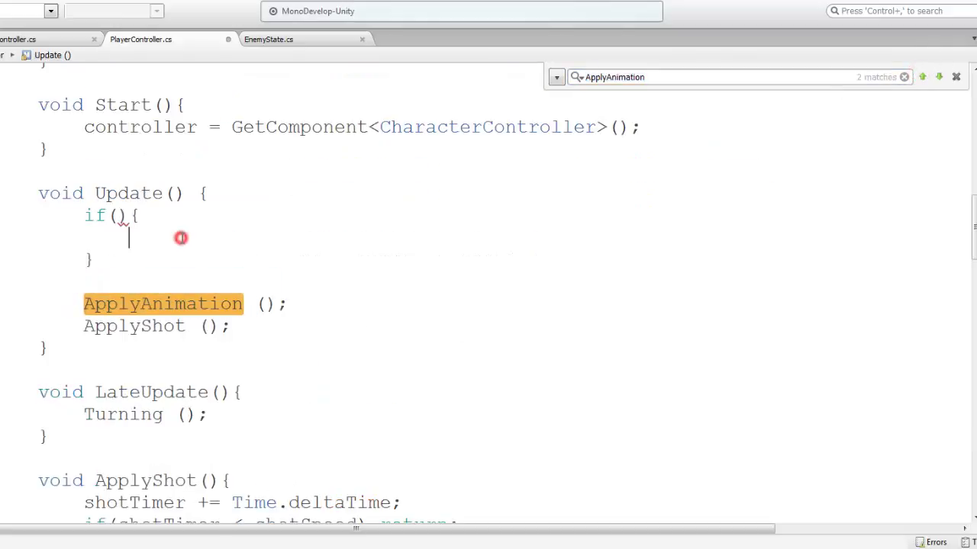
key(ctrl+v)
drag(83, 326, 229, 326)
key(ctrl+x)
click(327, 239)
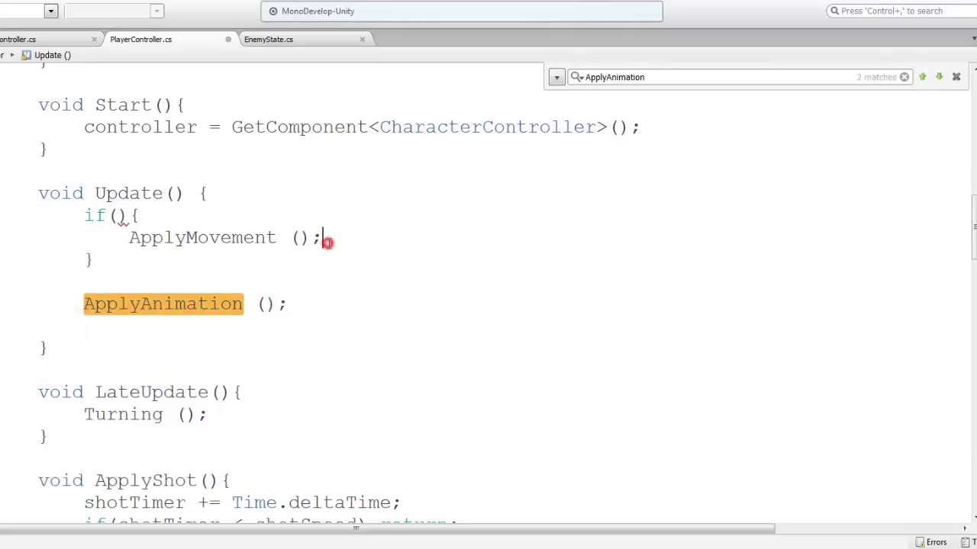
key(Return)
key(ctrl+v)
click(118, 215)
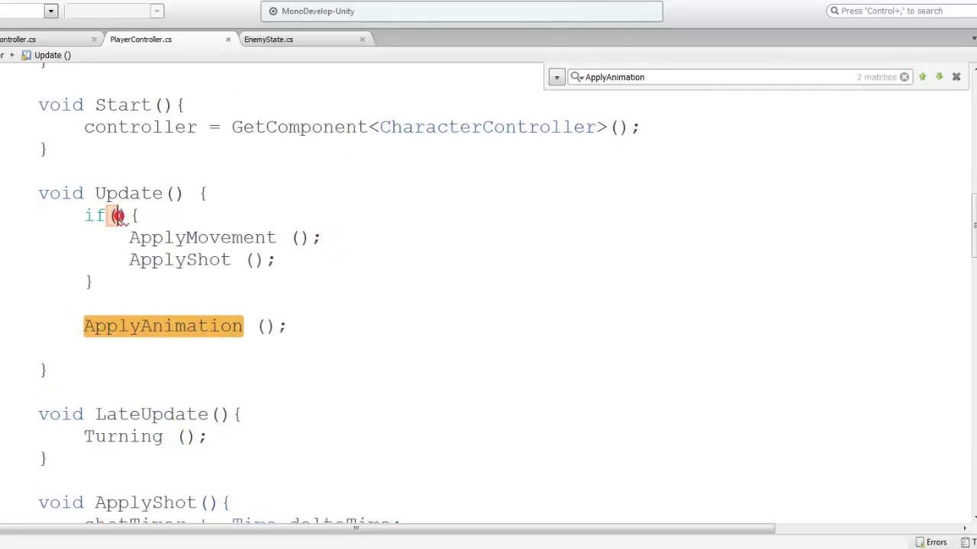
text(isD)
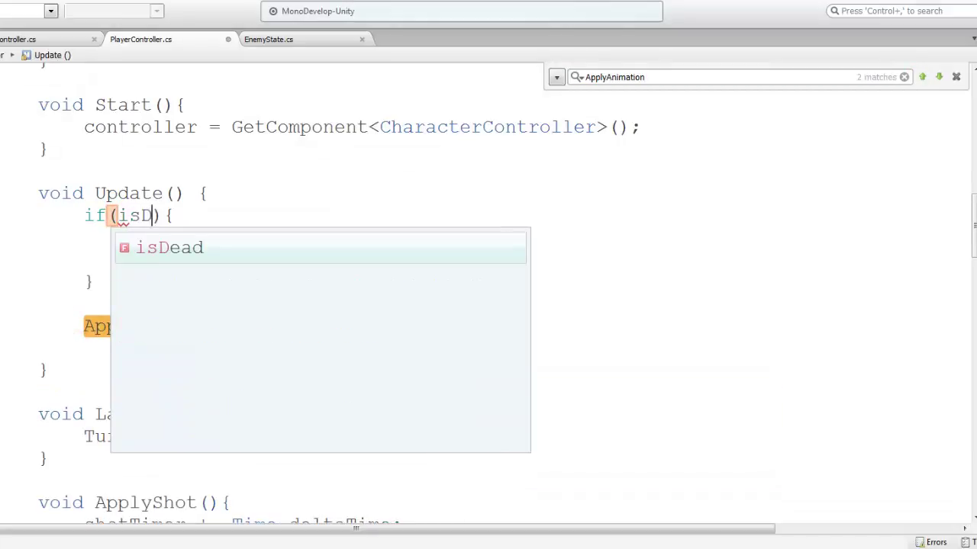
text(ead == false)
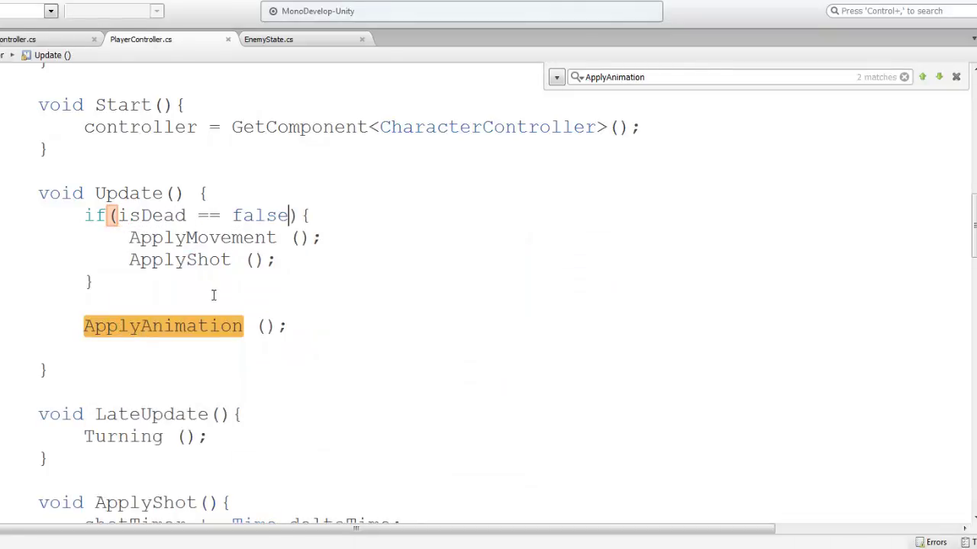
Move ApplyAnimation() into the if block, try an else branch, then delete the else.
drag(77, 326, 287, 327)
key(ctrl+x)
click(276, 259)
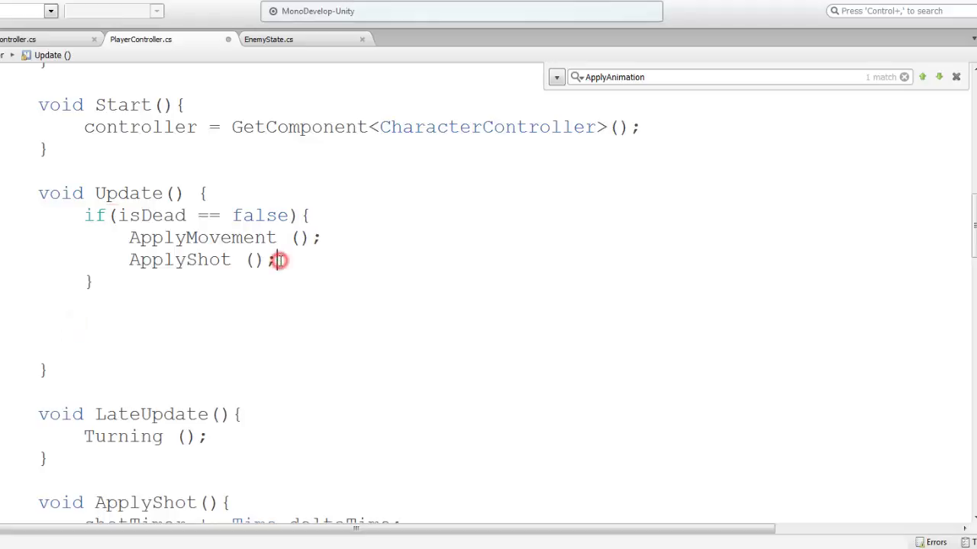
key(Return)
key(ctrl+v)
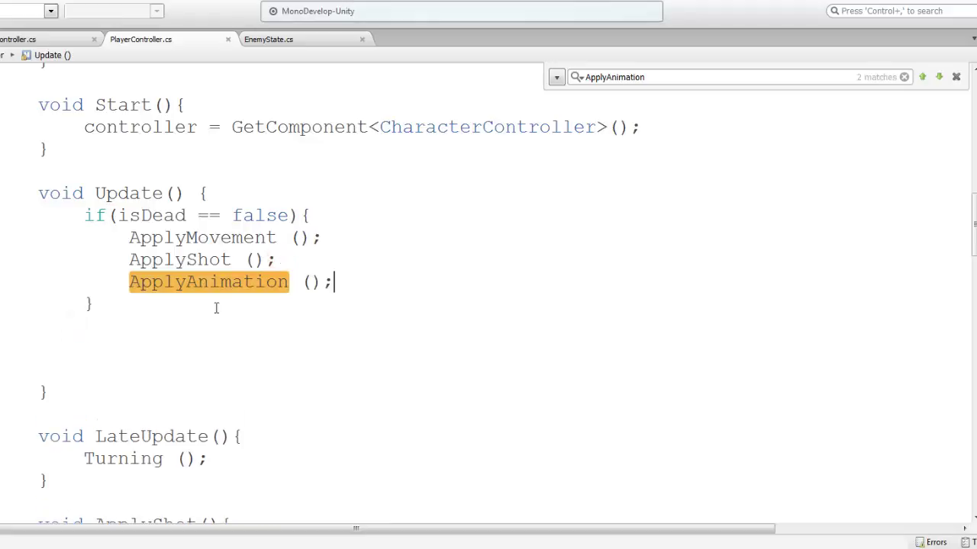
click(194, 310)
text(else)
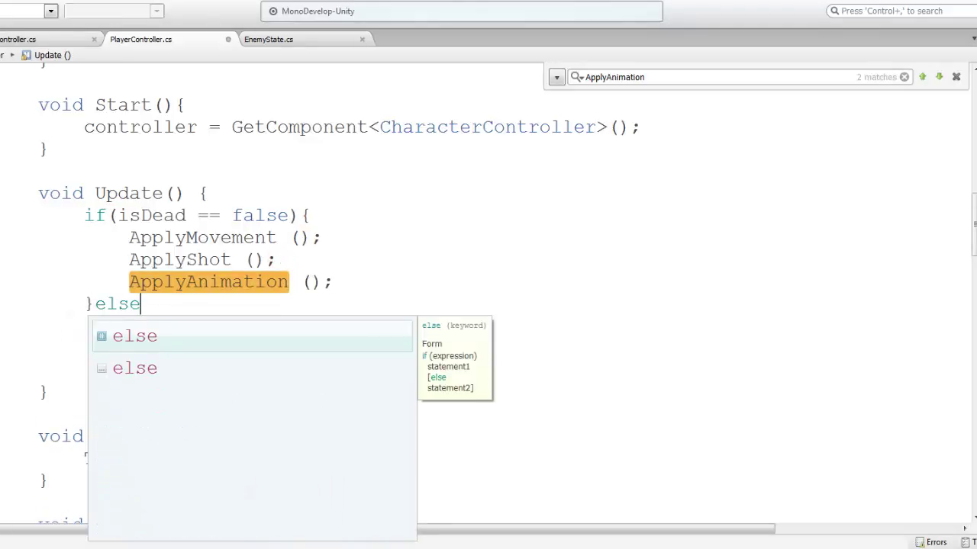
key(Escape)
text({)
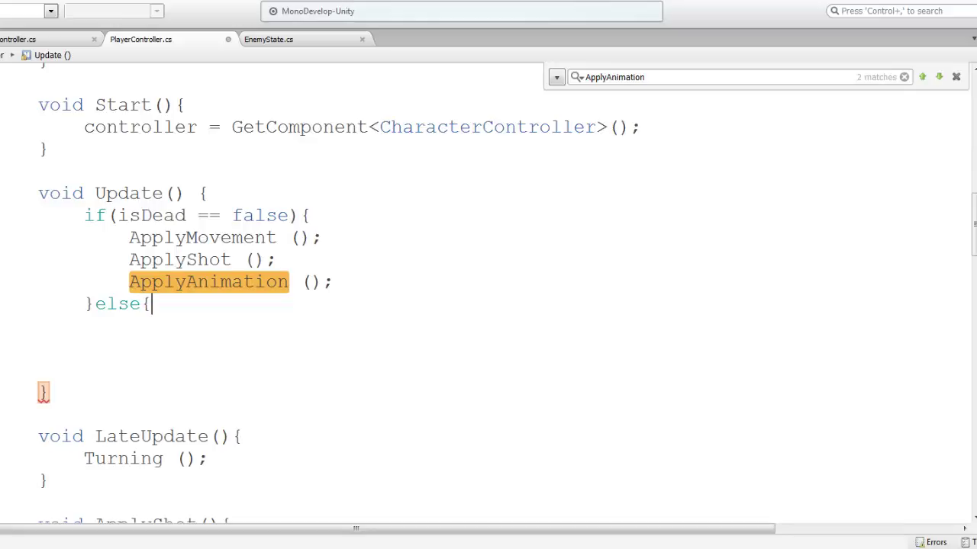
key(ctrl+shift+Left)
key(ctrl+shift+Left)
key(shift+Up)
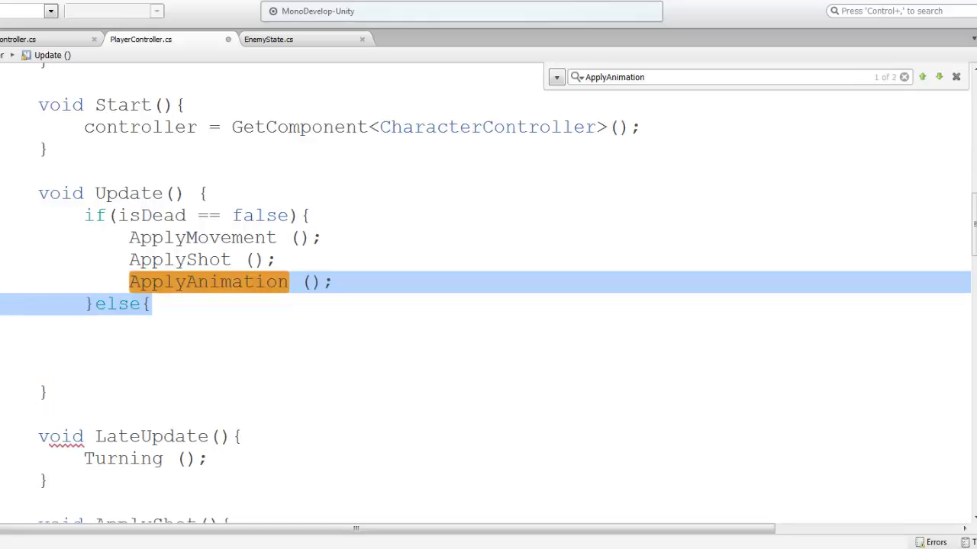
key(Right)
key(ctrl+shift+Left)
key(ctrl+shift+Left)
key(BackSpace)
Move ApplyAnimation() back out below the if(isDead == false) block.
key(F3)
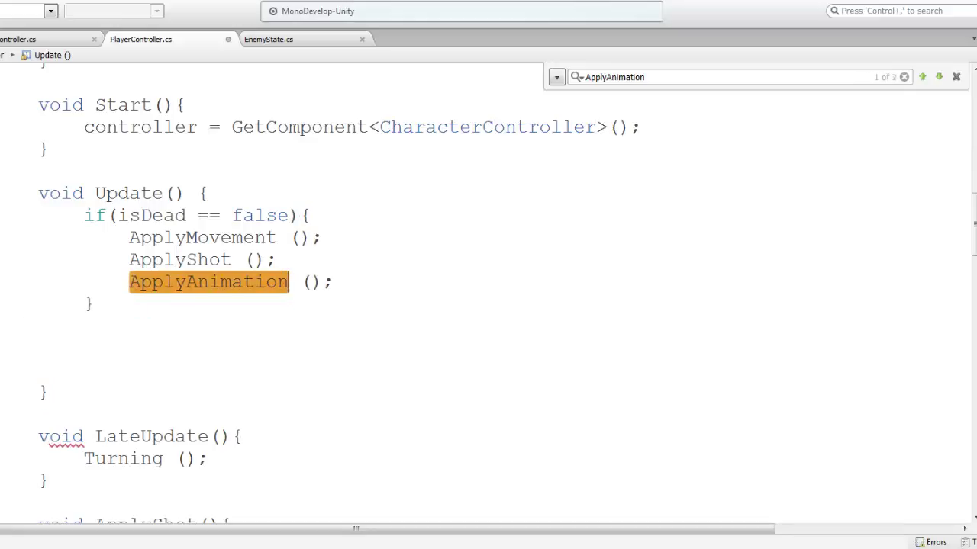
key(shift+End)
key(shift+Home)
key(shift+End)
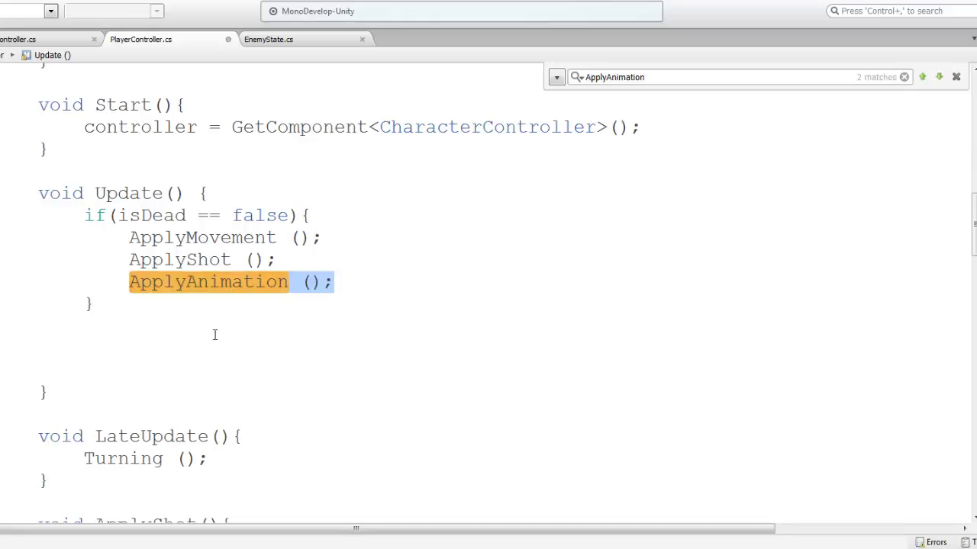
drag(132, 284, 194, 350)
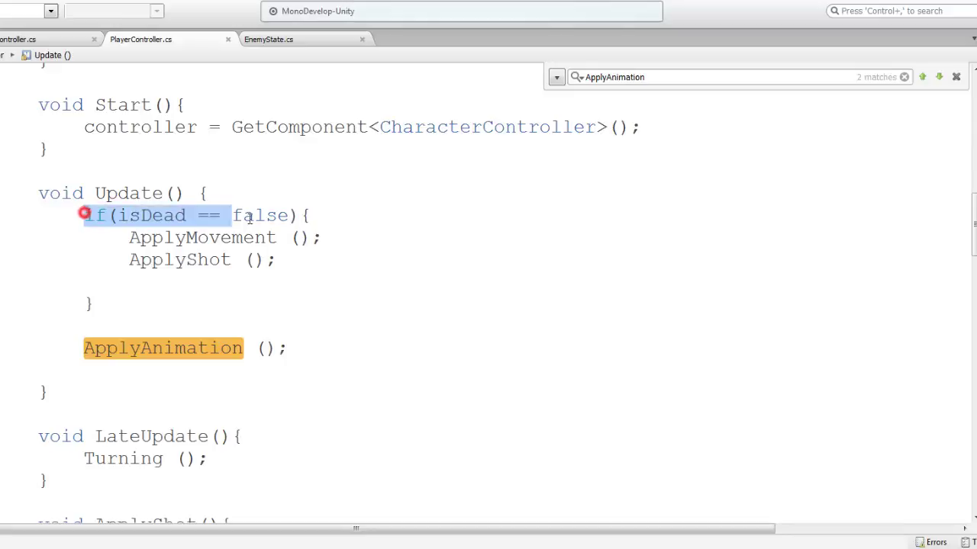
drag(85, 216, 299, 216)
double_click(195, 348)
key(ctrl+f)
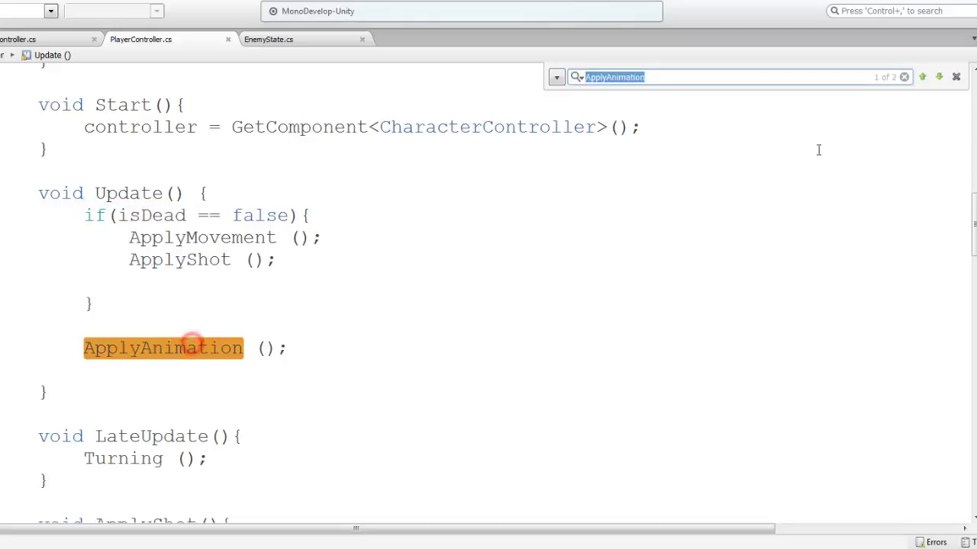
Jump to the ApplyAnimation definition and try typing if( before _ani.SetBool, then remove it.
click(939, 77)
click(84, 327)
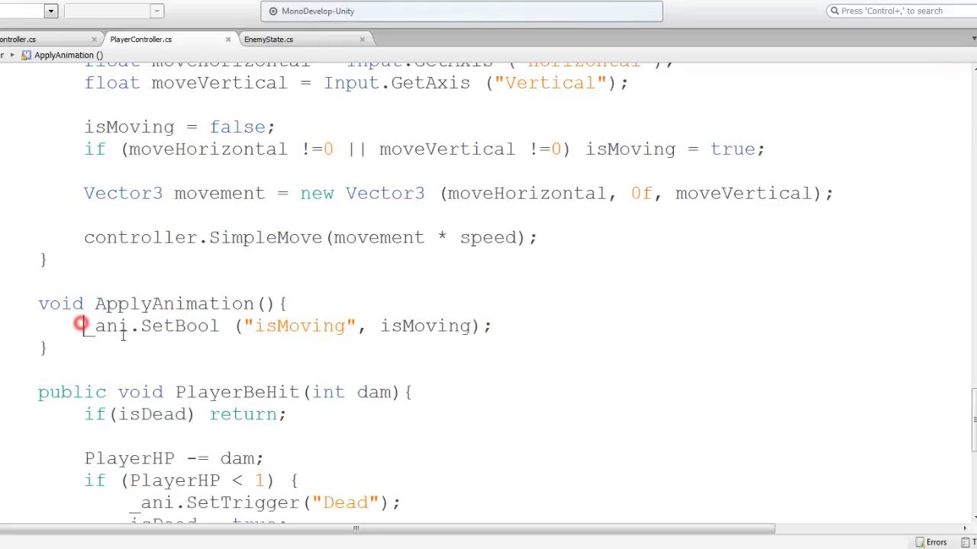
text(if()
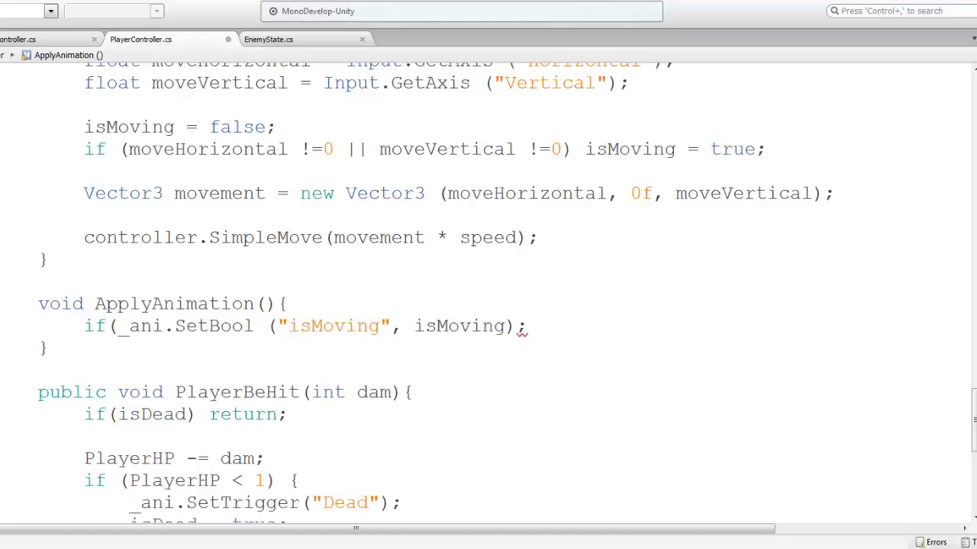
key(BackSpace)
key(BackSpace)
key(BackSpace)
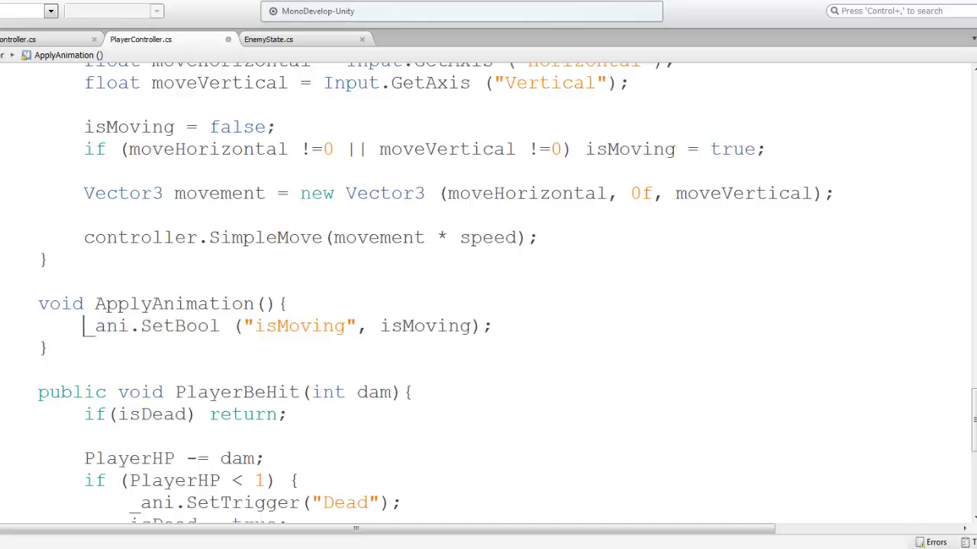
click(368, 326)
key(alt+Tab)
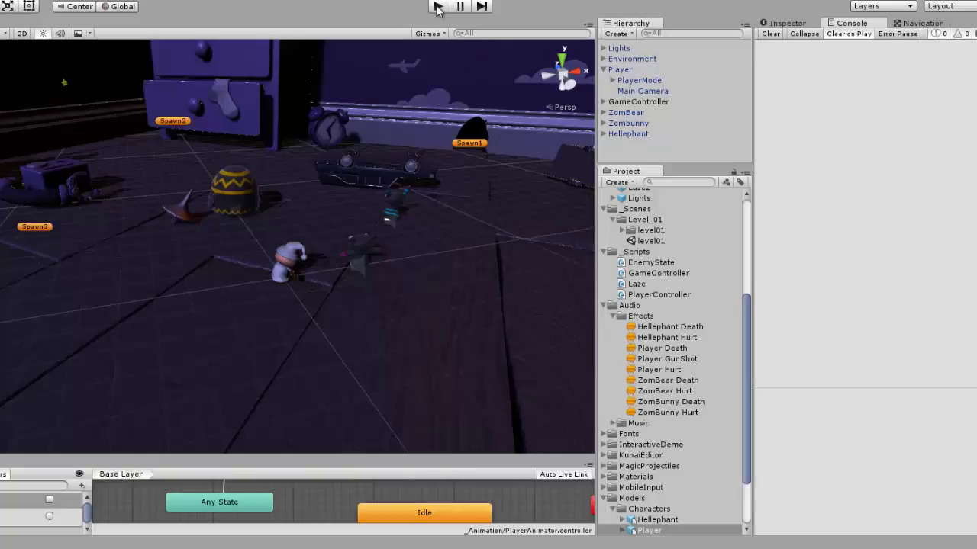
Run a play test with the Update isDead guard, then stop it.
click(436, 6)
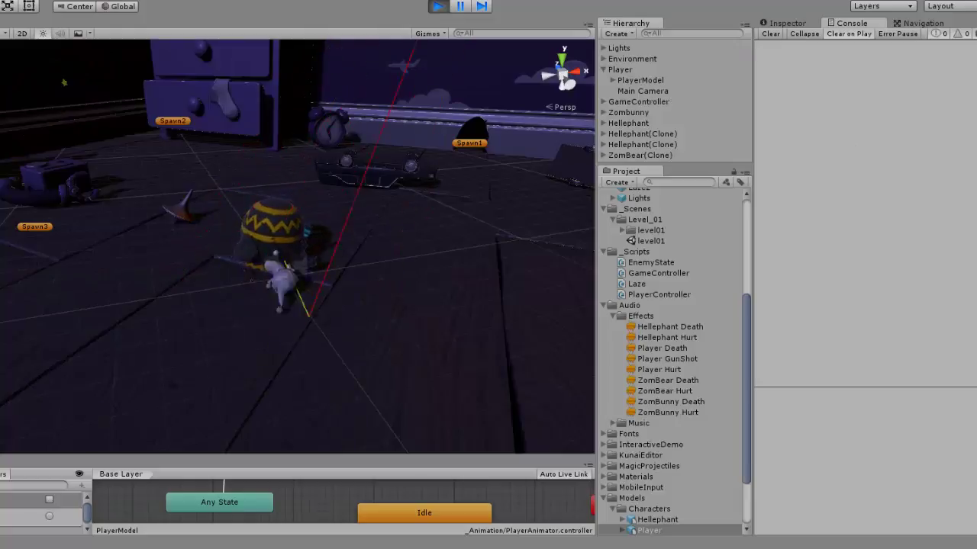
click(440, 7)
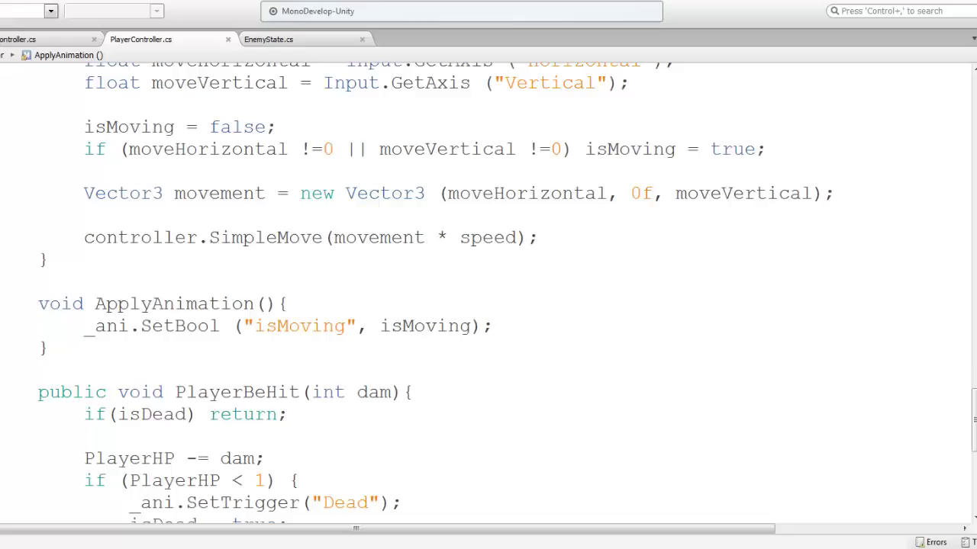
Copy the if(isDead == false) condition from Update and locate the Turning method definition.
scroll(325, 298, up, 8)
scroll(326, 298, up, 5)
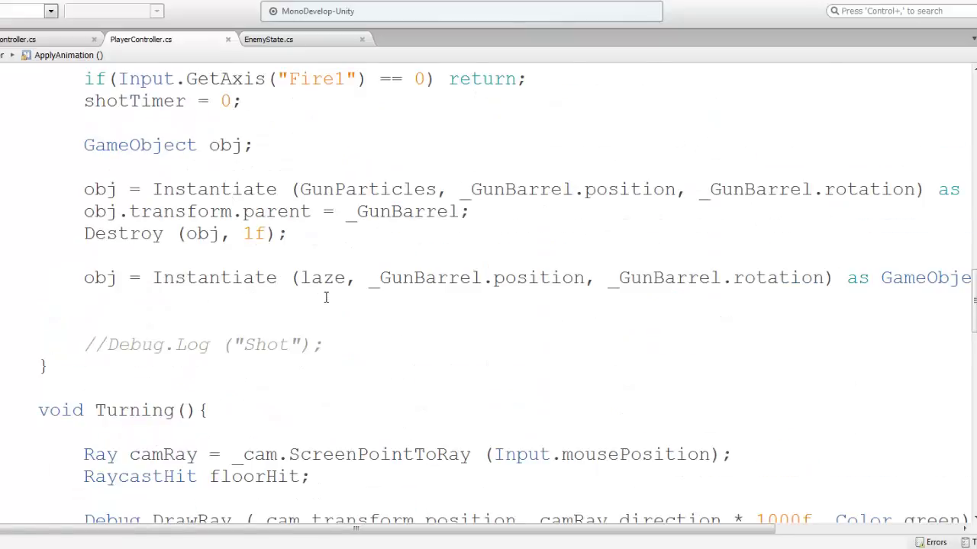
double_click(142, 409)
key(ctrl+f)
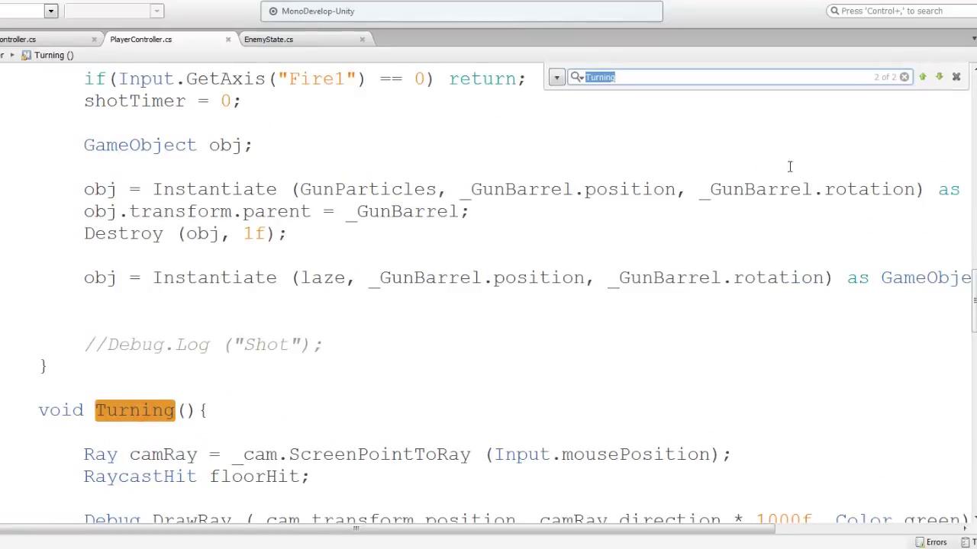
click(923, 77)
key(Escape)
scroll(166, 273, up, 3)
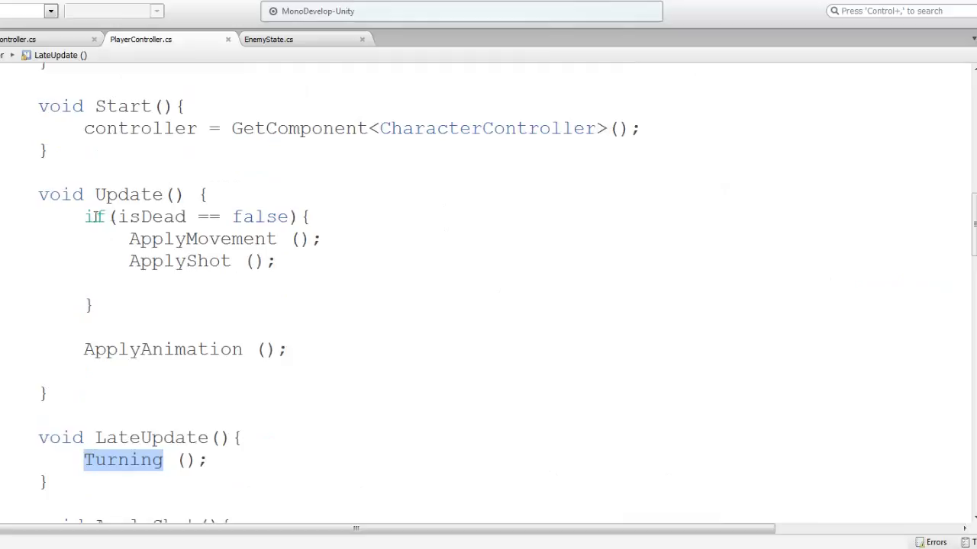
drag(84, 217, 298, 216)
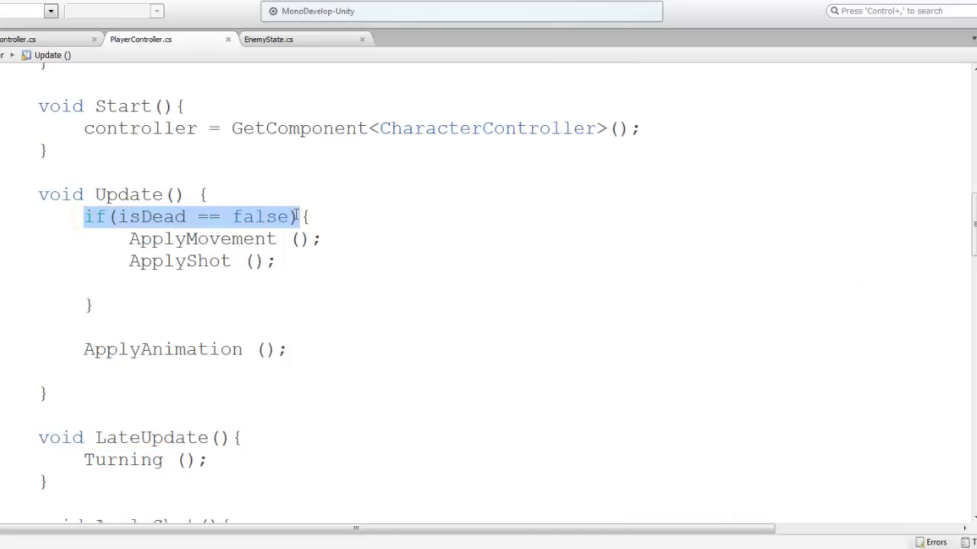
double_click(140, 459)
key(ctrl+f)
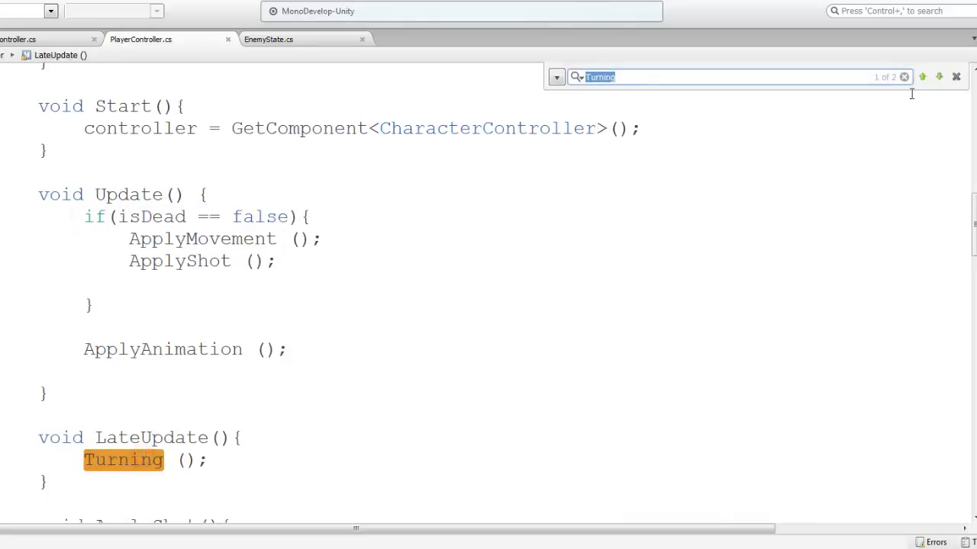
click(939, 77)
Add an if(isDead) return; guard line at the top of Turning, followed by a blank line.
click(208, 303)
key(Return)
key(ctrl+v)
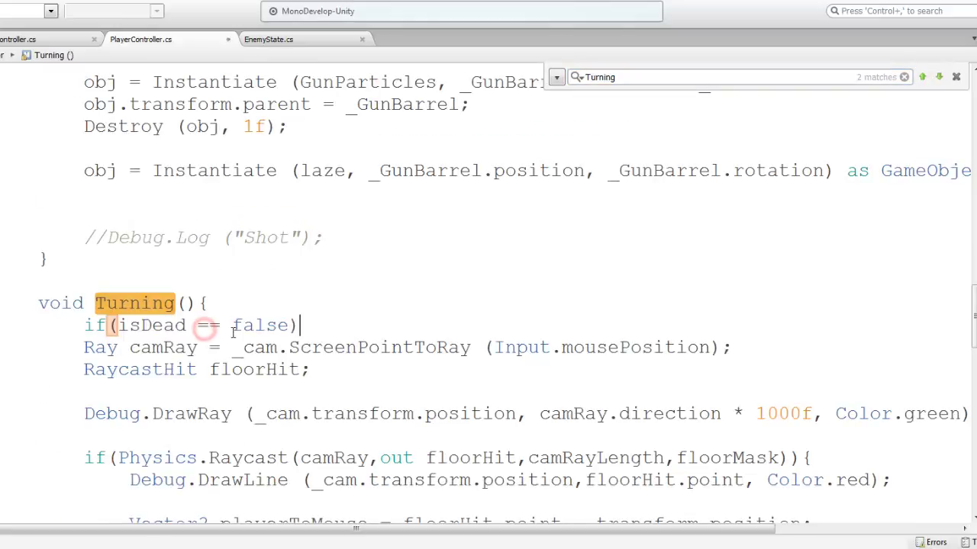
text( return)
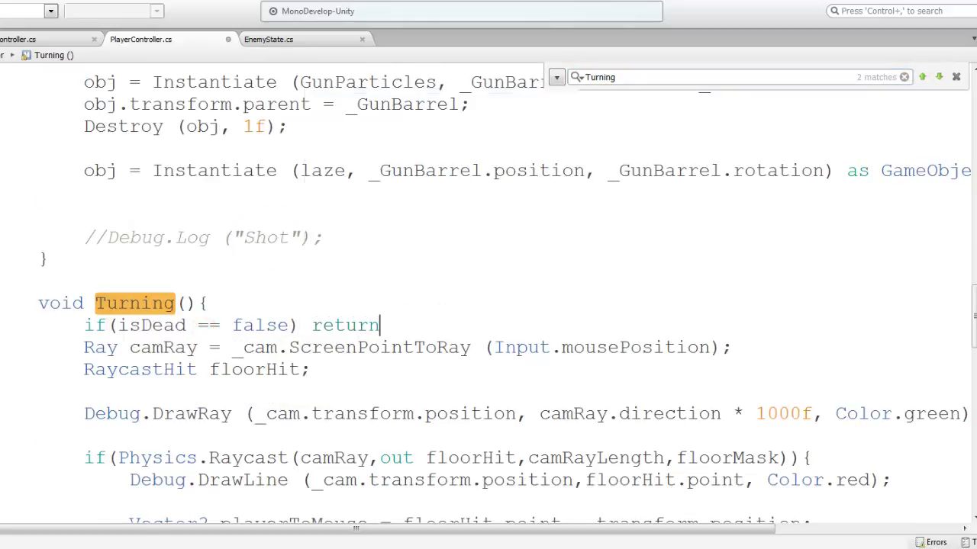
text(;)
key(ctrl+z)
drag(294, 326, 186, 326)
key(BackSpace)
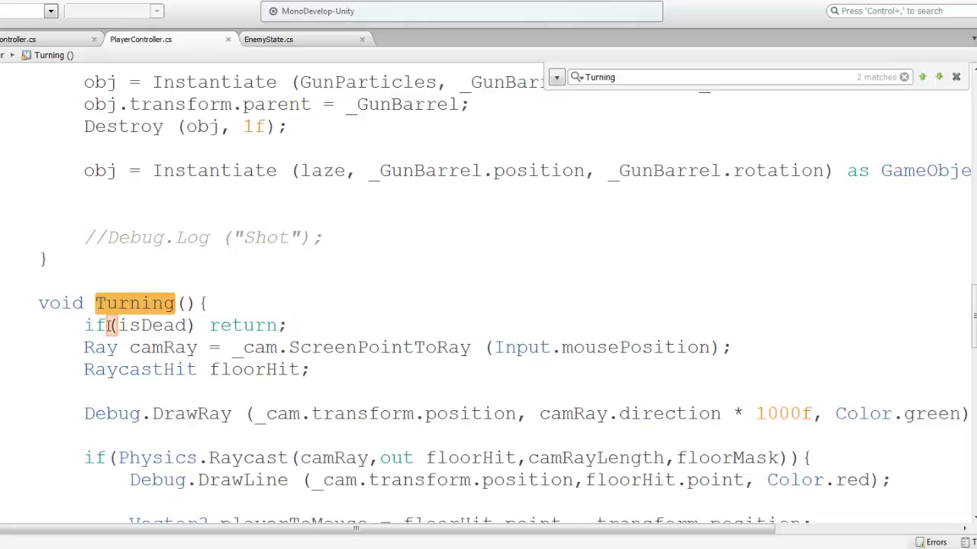
click(310, 326)
key(Return)
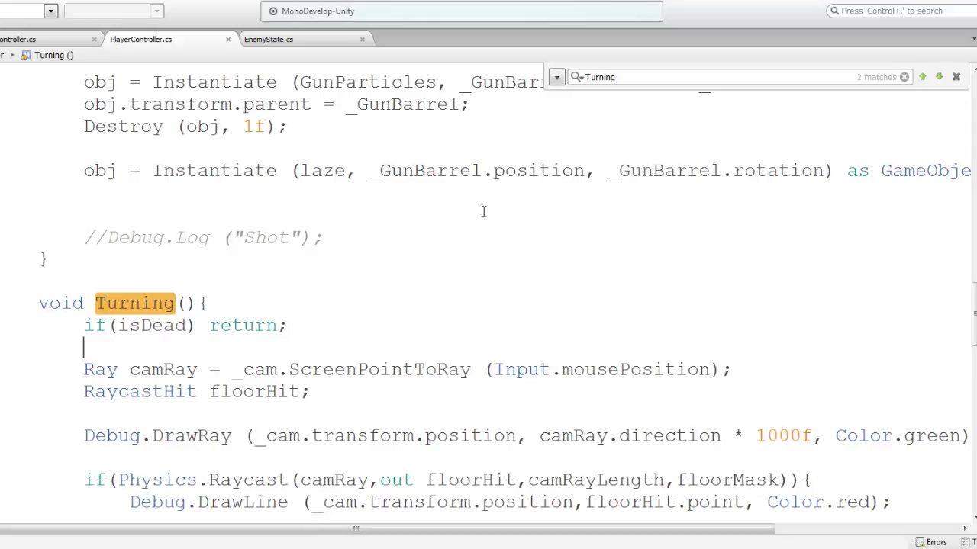
key(ctrl+p)
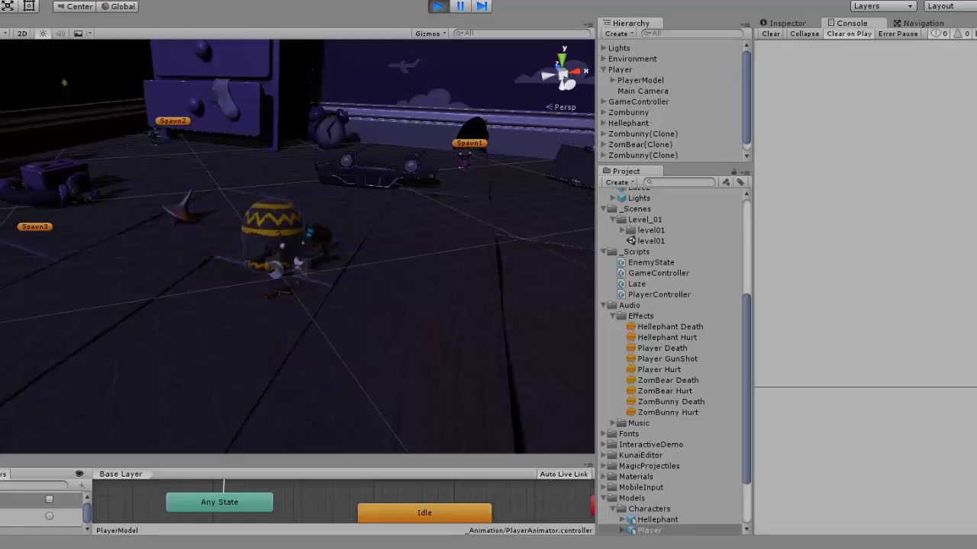
Stop the play test and minimise the tutorial browser window.
click(438, 6)
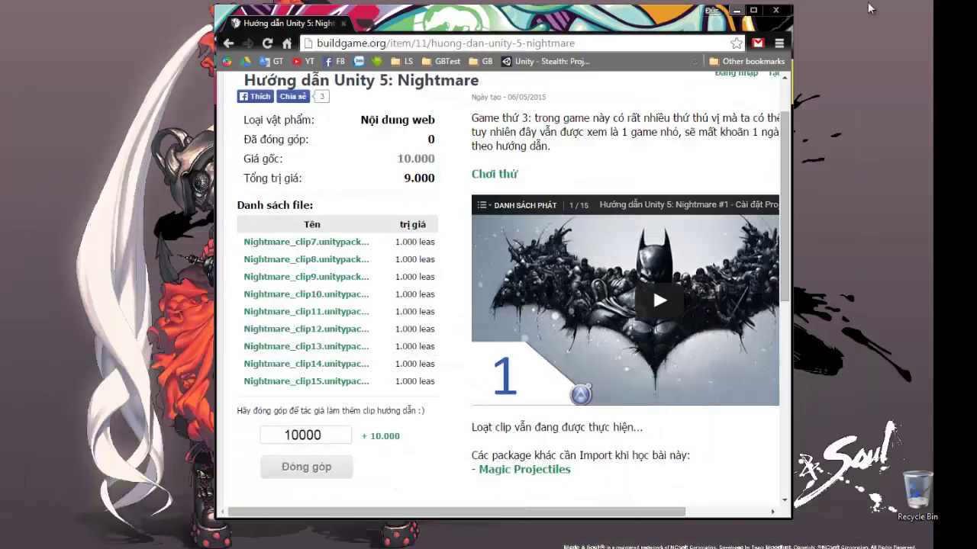
click(737, 11)
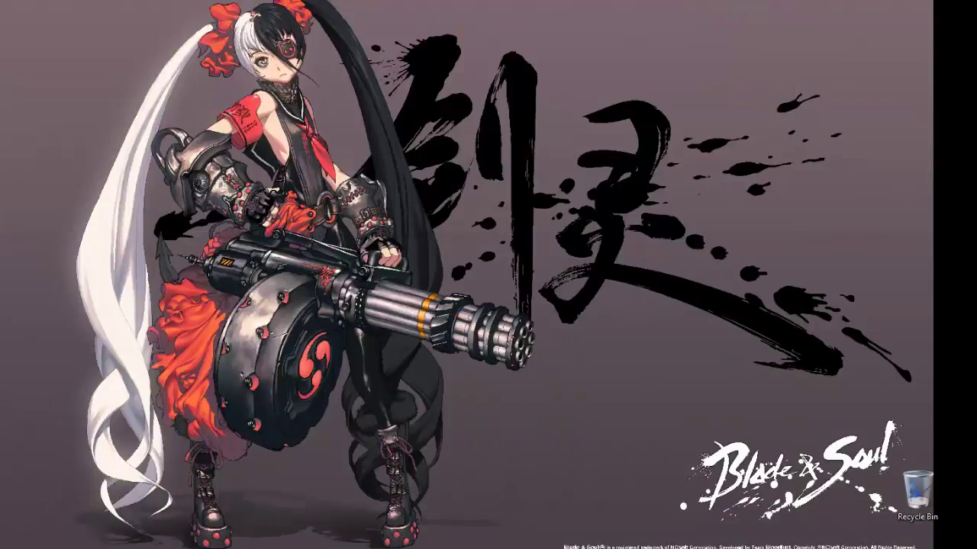